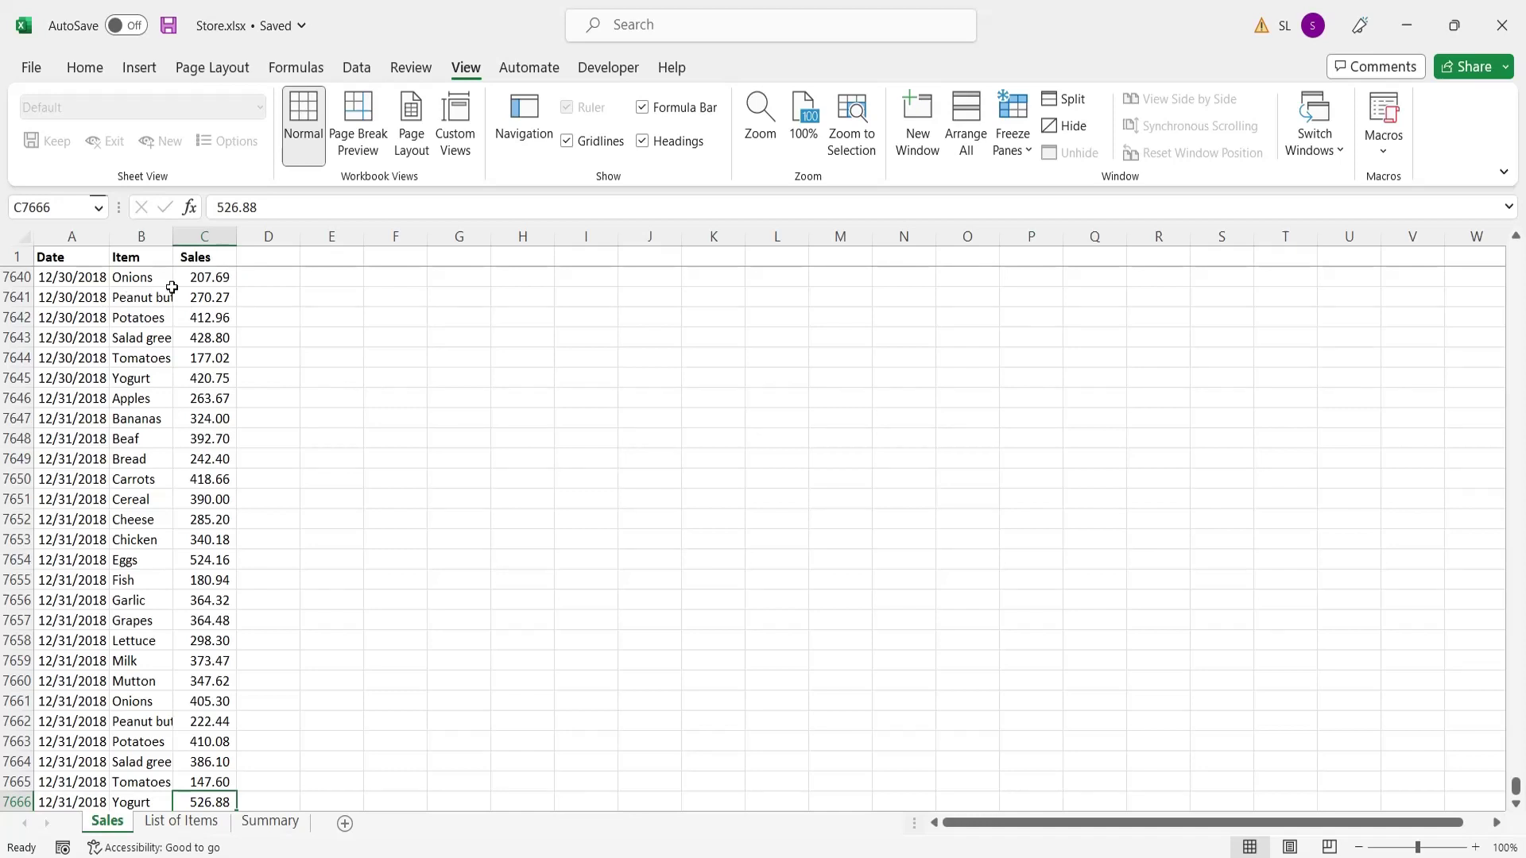
AutoFit column B on the Sales sheet to show full item names, then scroll through the Date, Item and Sales data
left_click(213, 237)
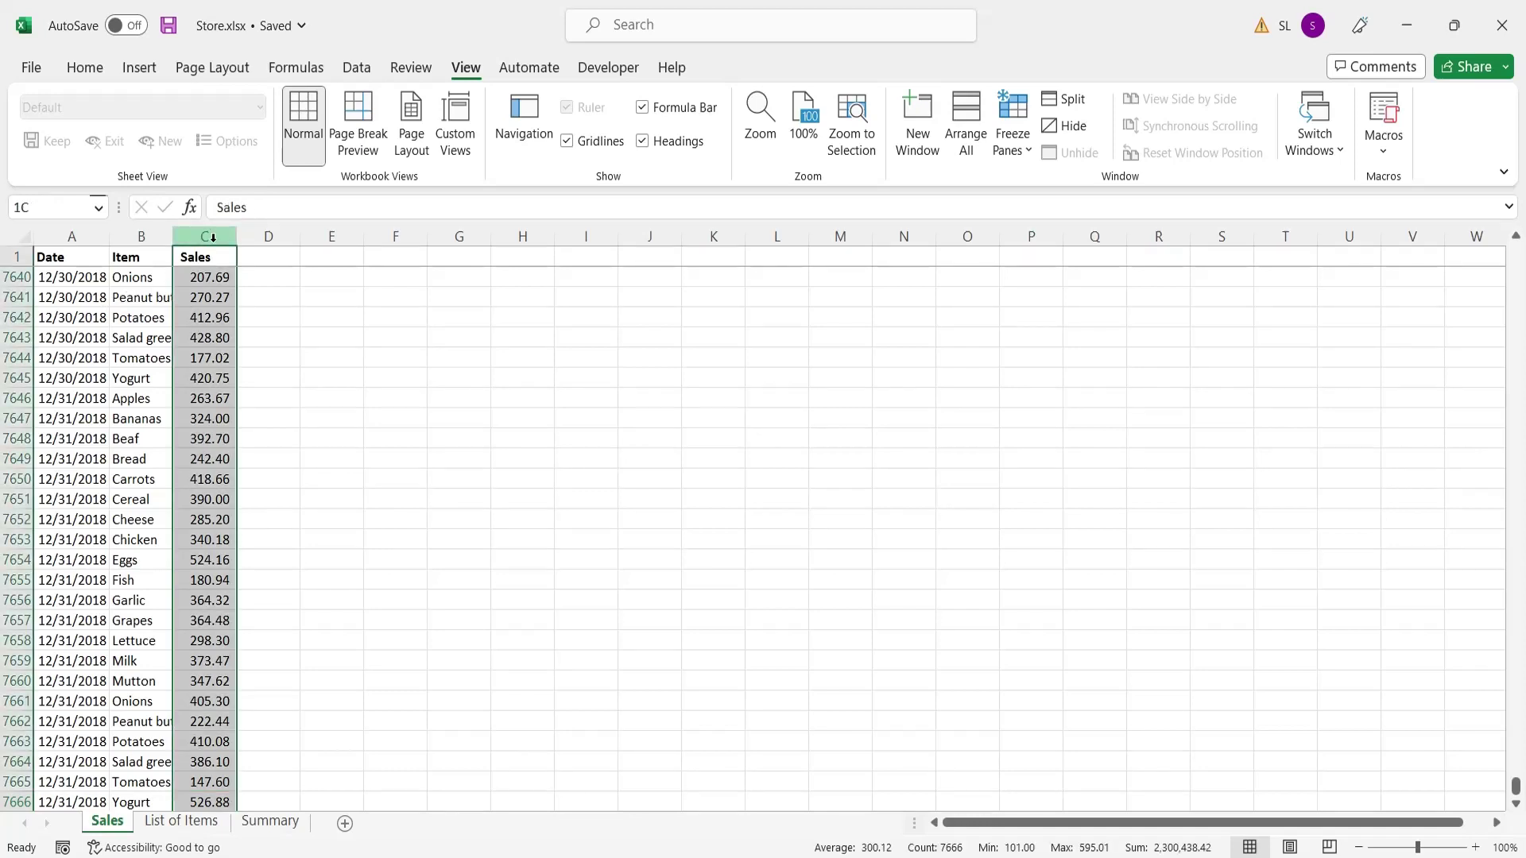
double_click(173, 237)
left_click(227, 350)
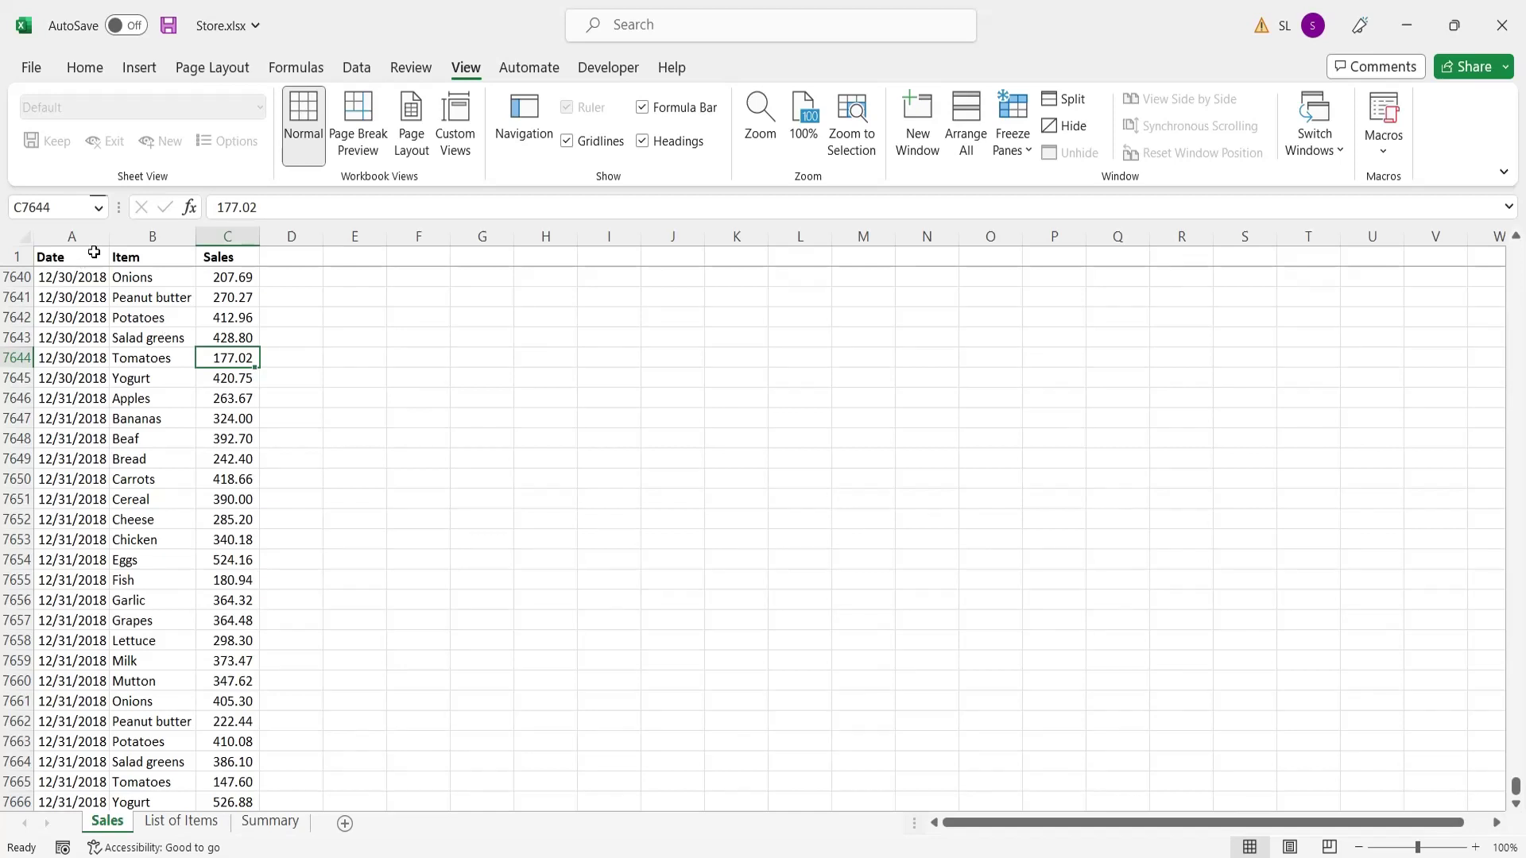
left_click_drag(94, 243, 226, 238)
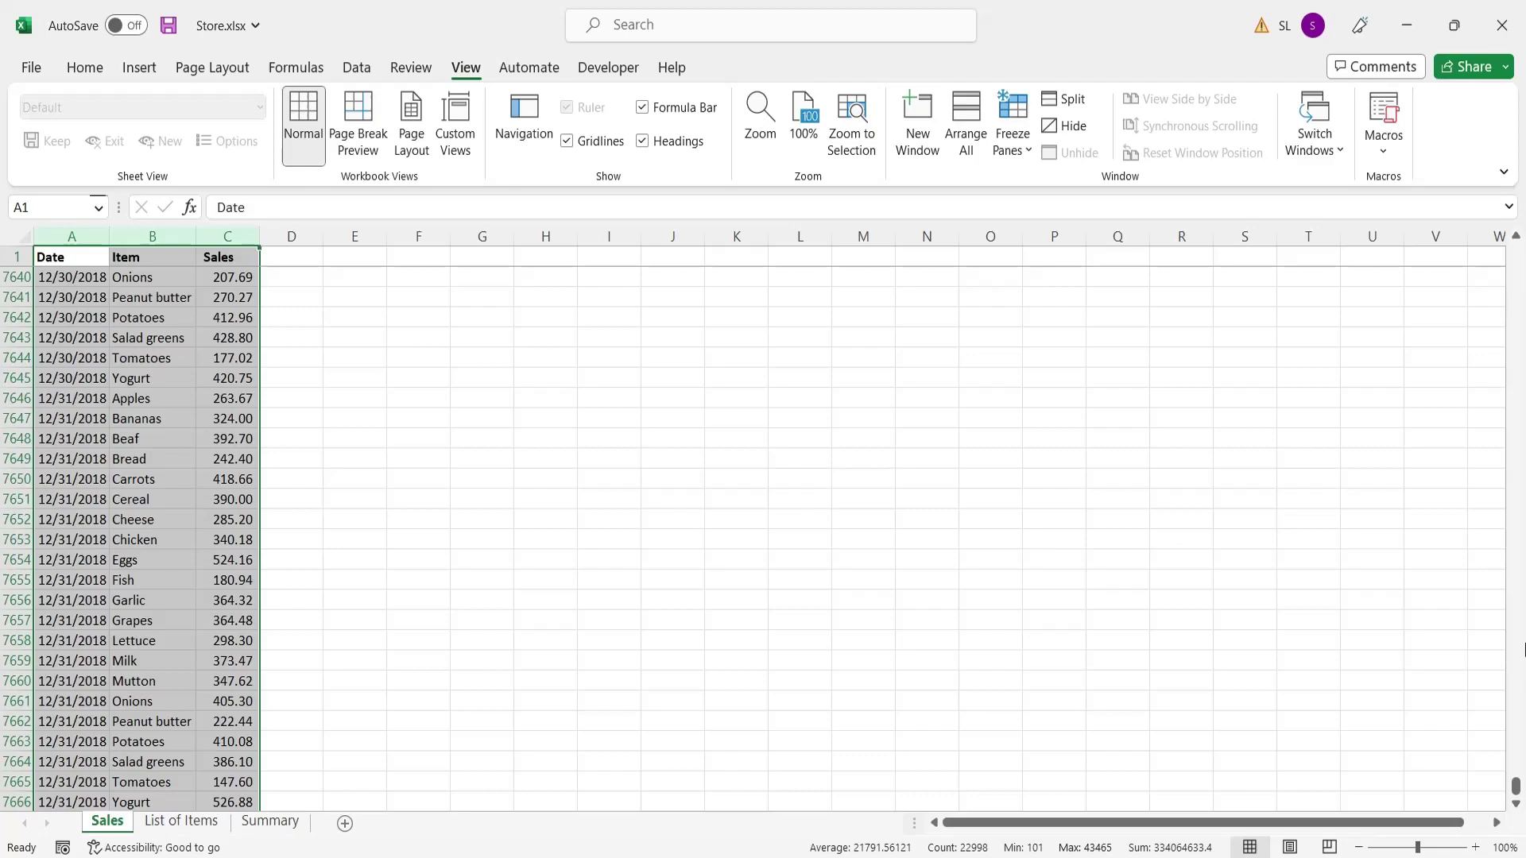
mouse_move(1515, 786)
left_mouse_down()
mouse_move(1524, 260)
mouse_move(1524, 811)
left_mouse_up()
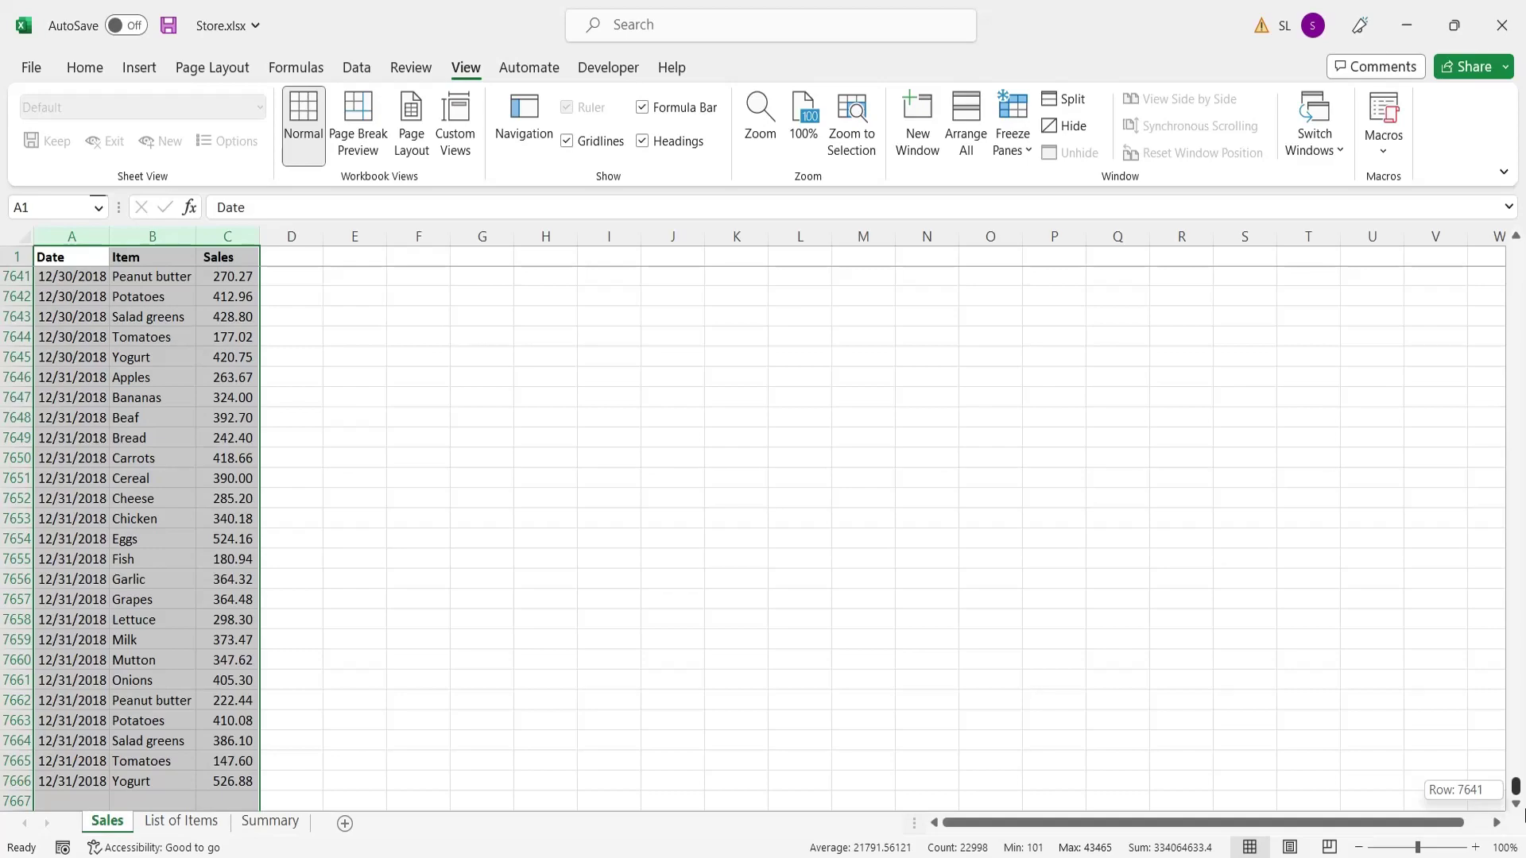
left_click_drag(1523, 810, 1523, 260)
left_click(182, 477)
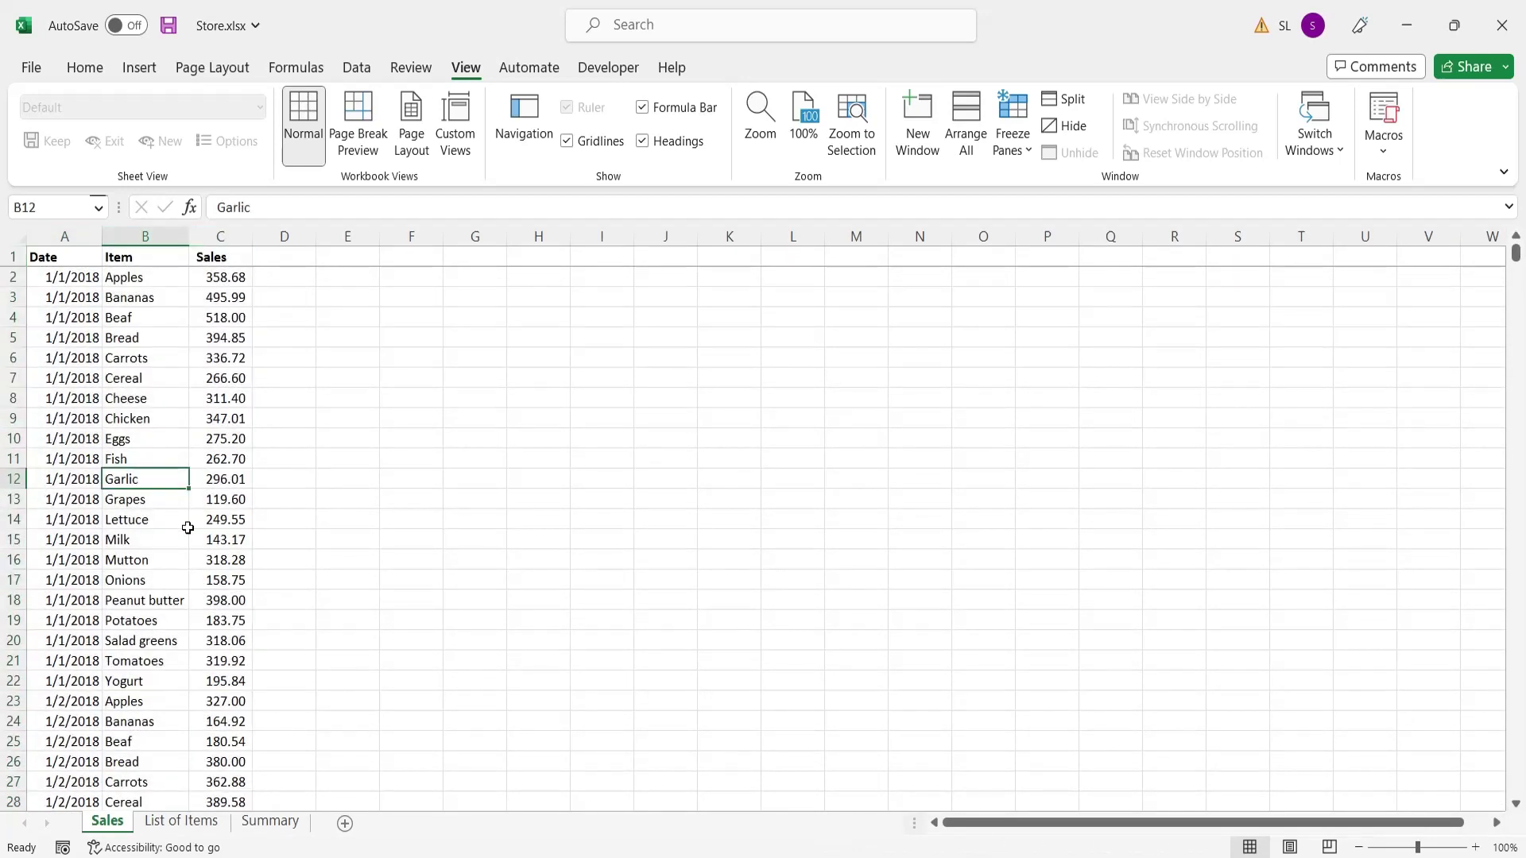
left_click(195, 823)
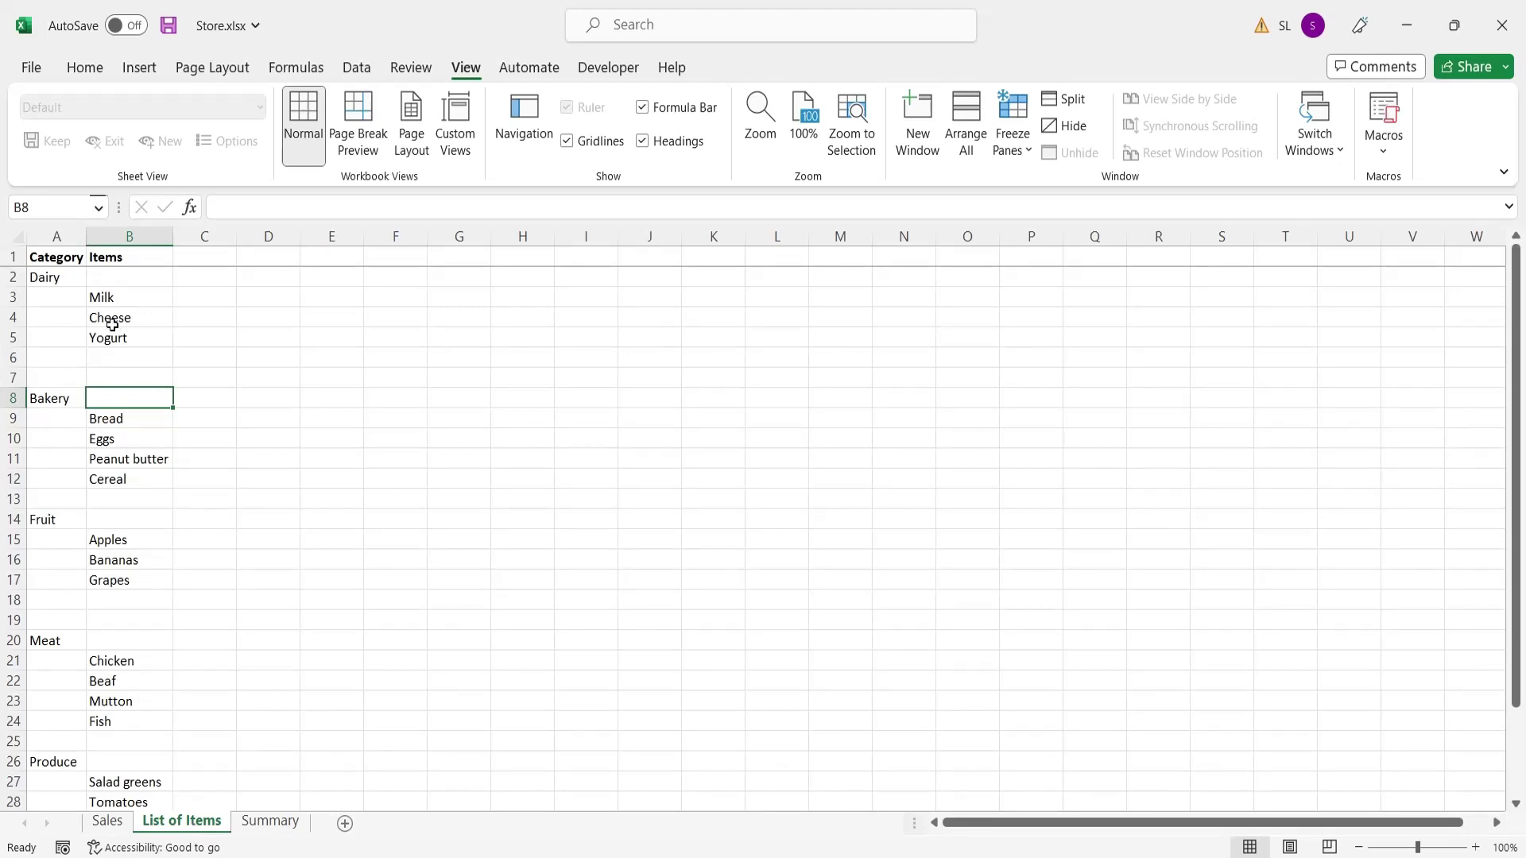
scroll(104, 530, "down", 2)
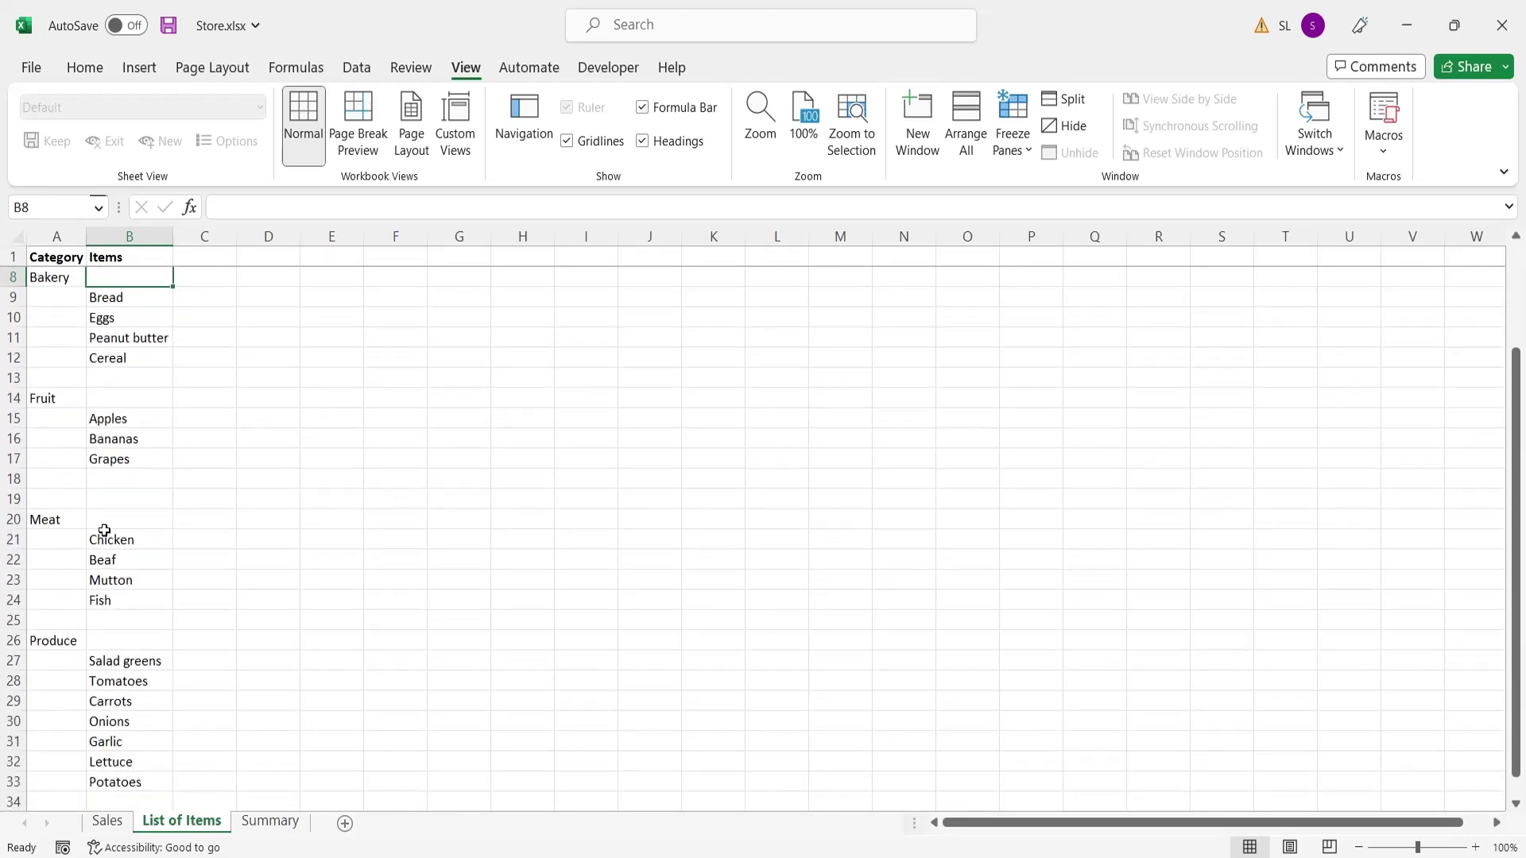
scroll(104, 530, "up", 2)
left_click(66, 240)
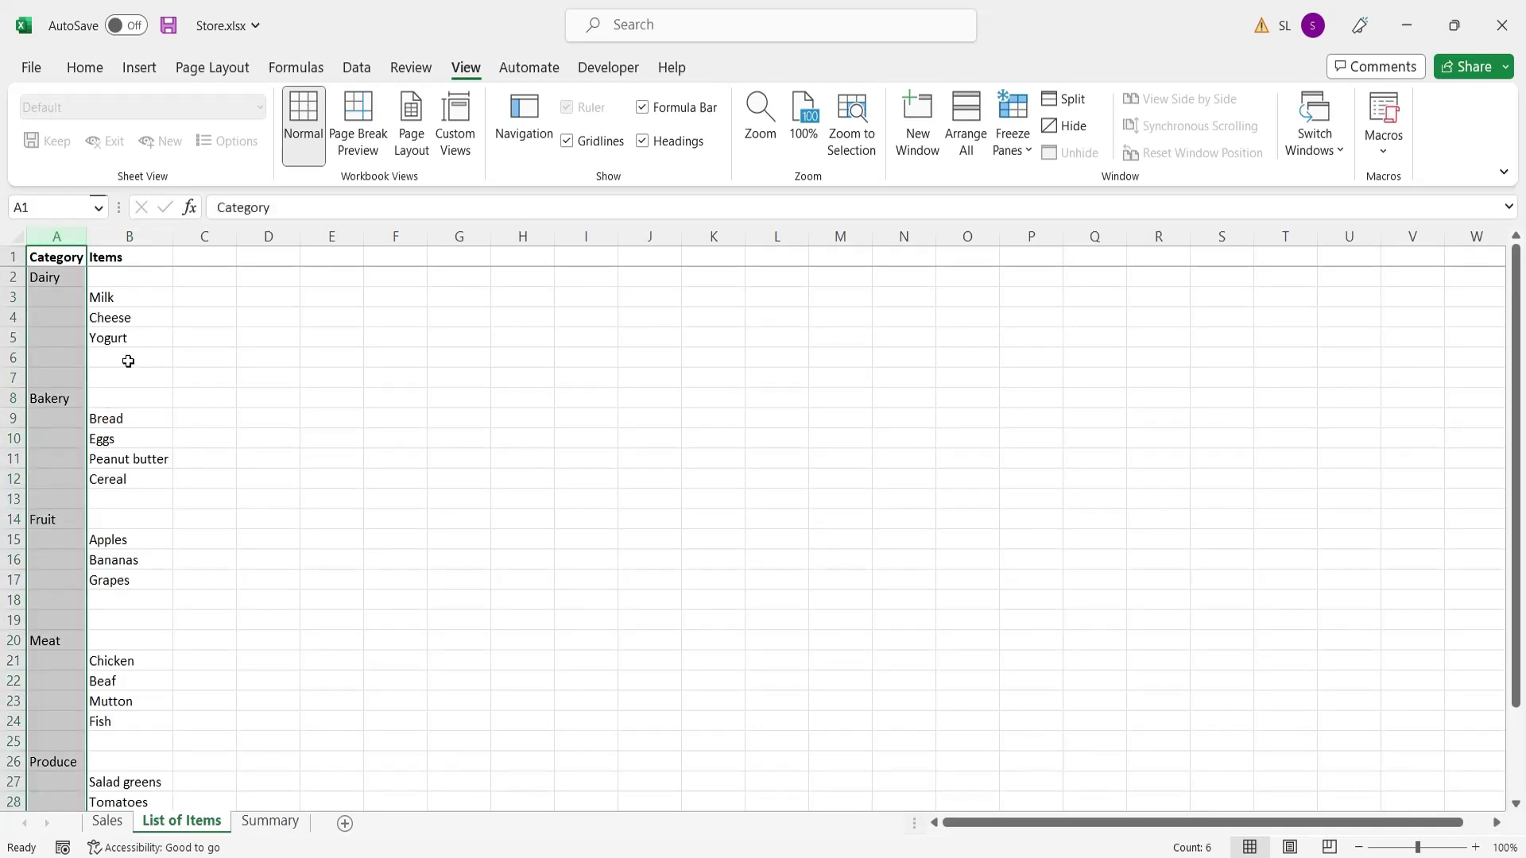
left_click(156, 625)
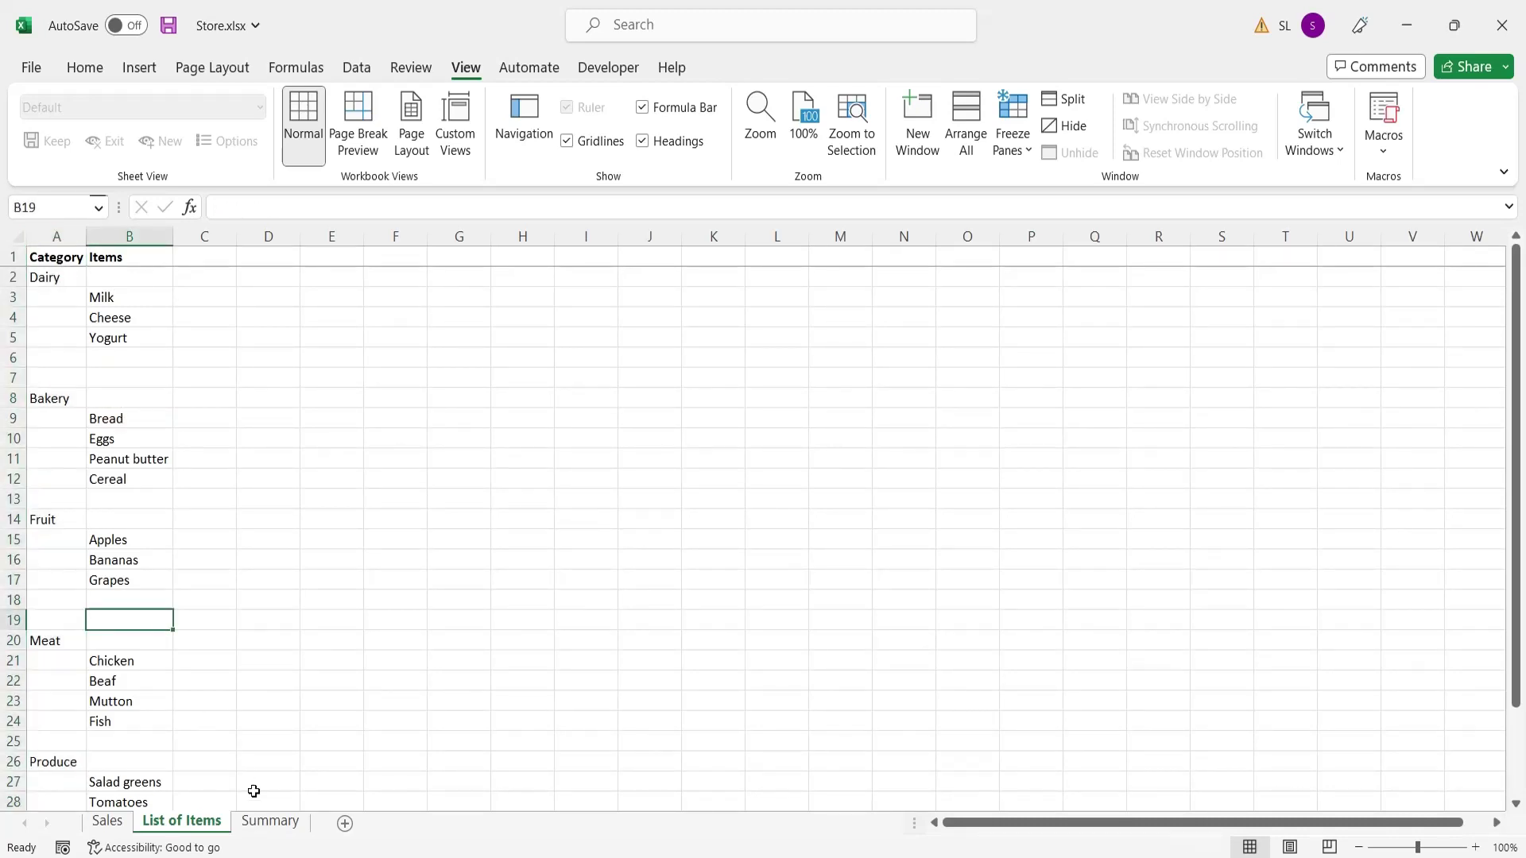
left_click(286, 830)
left_click_drag(62, 259, 895, 377)
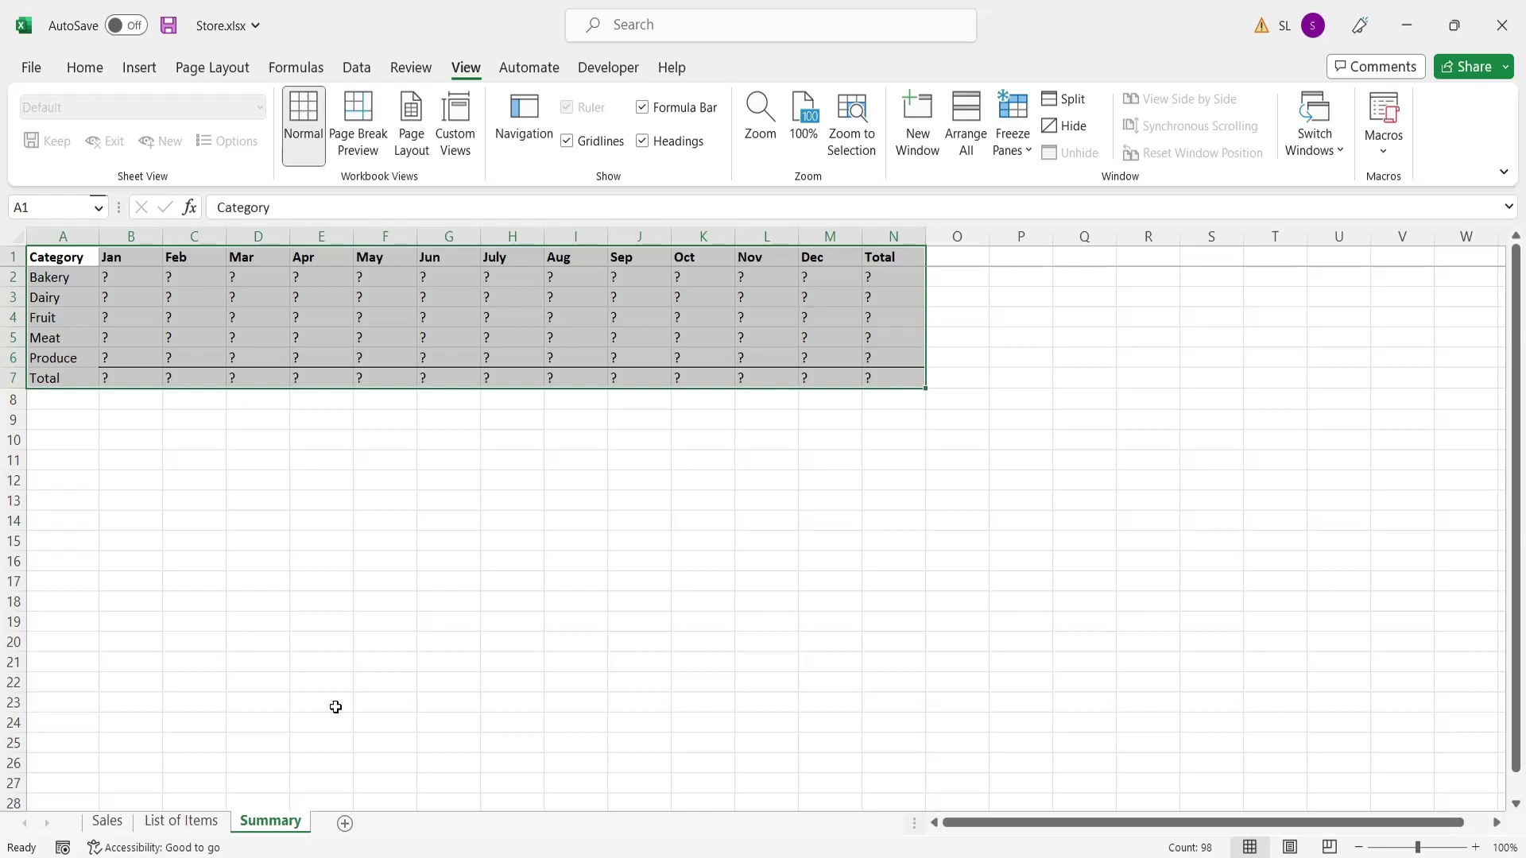
left_click(195, 820)
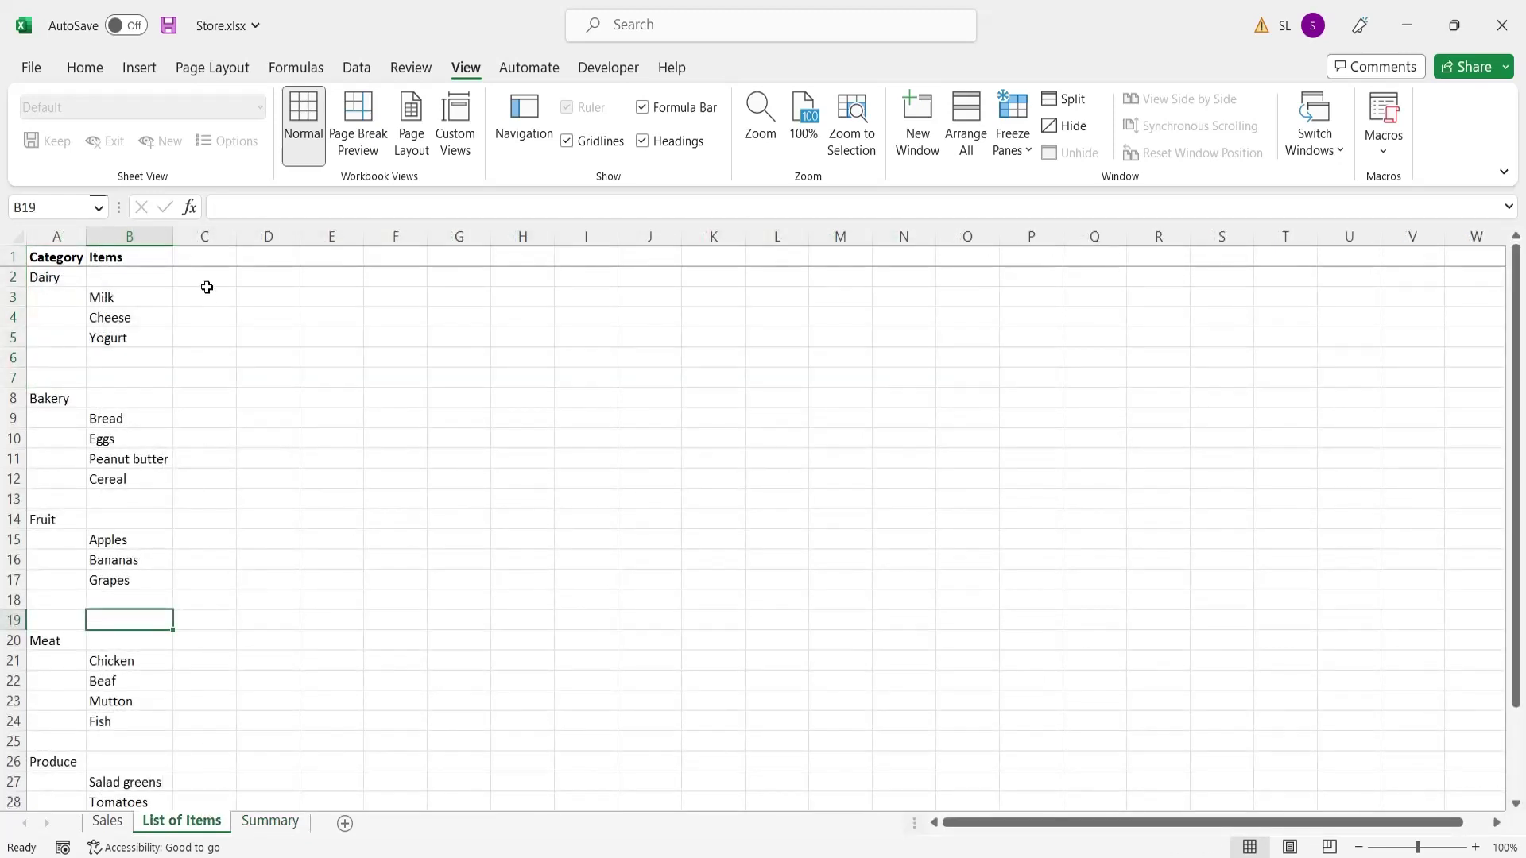
left_click(197, 252)
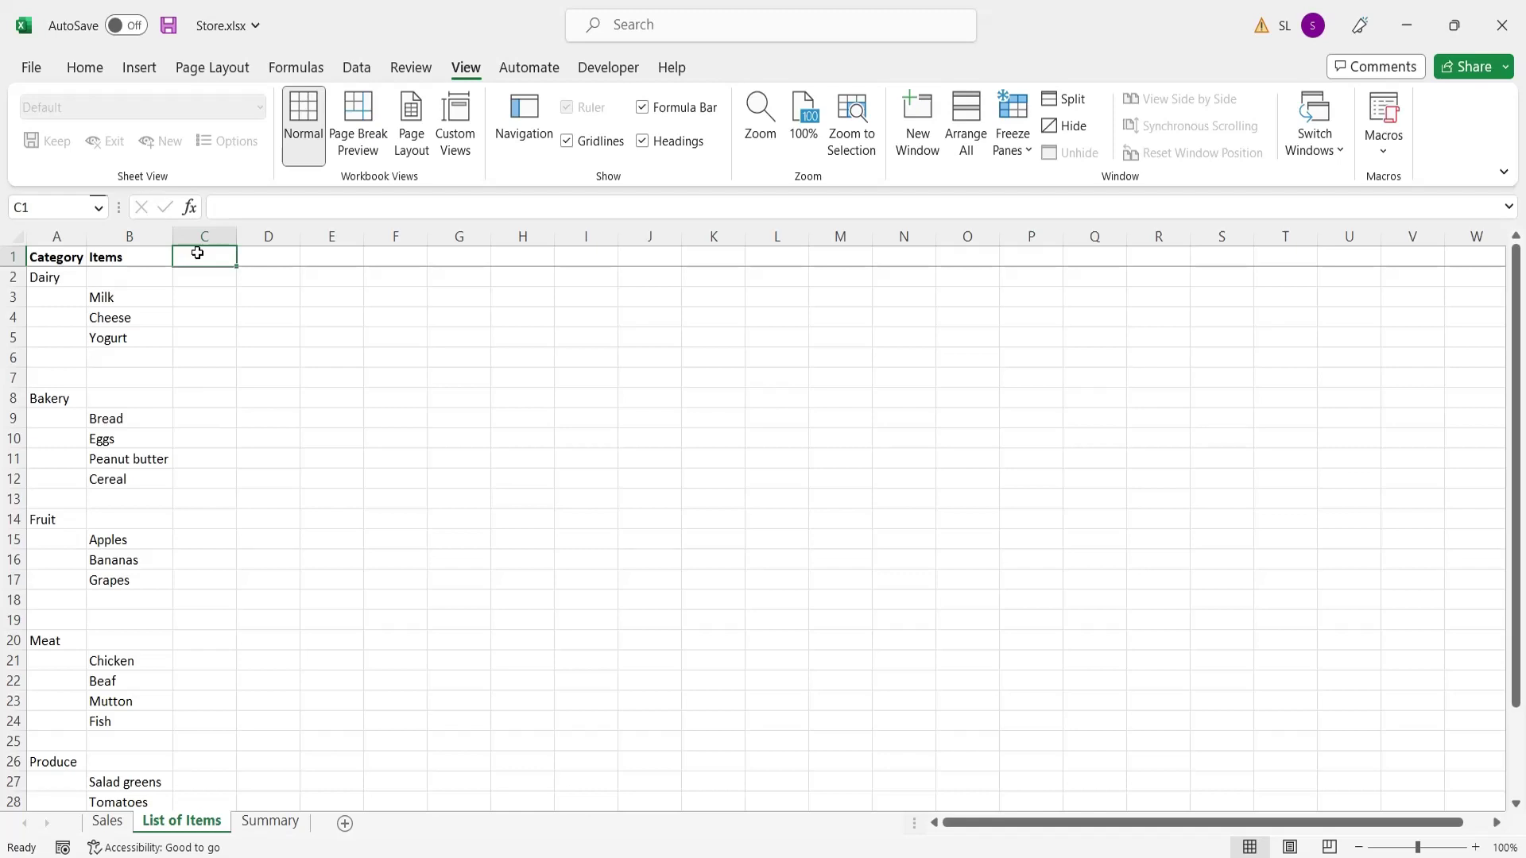
Fill C3:C5 with Dairy beside Milk, Cheese and Yogurt
key("Down")
key("Down")
key("Left")
key("Left")
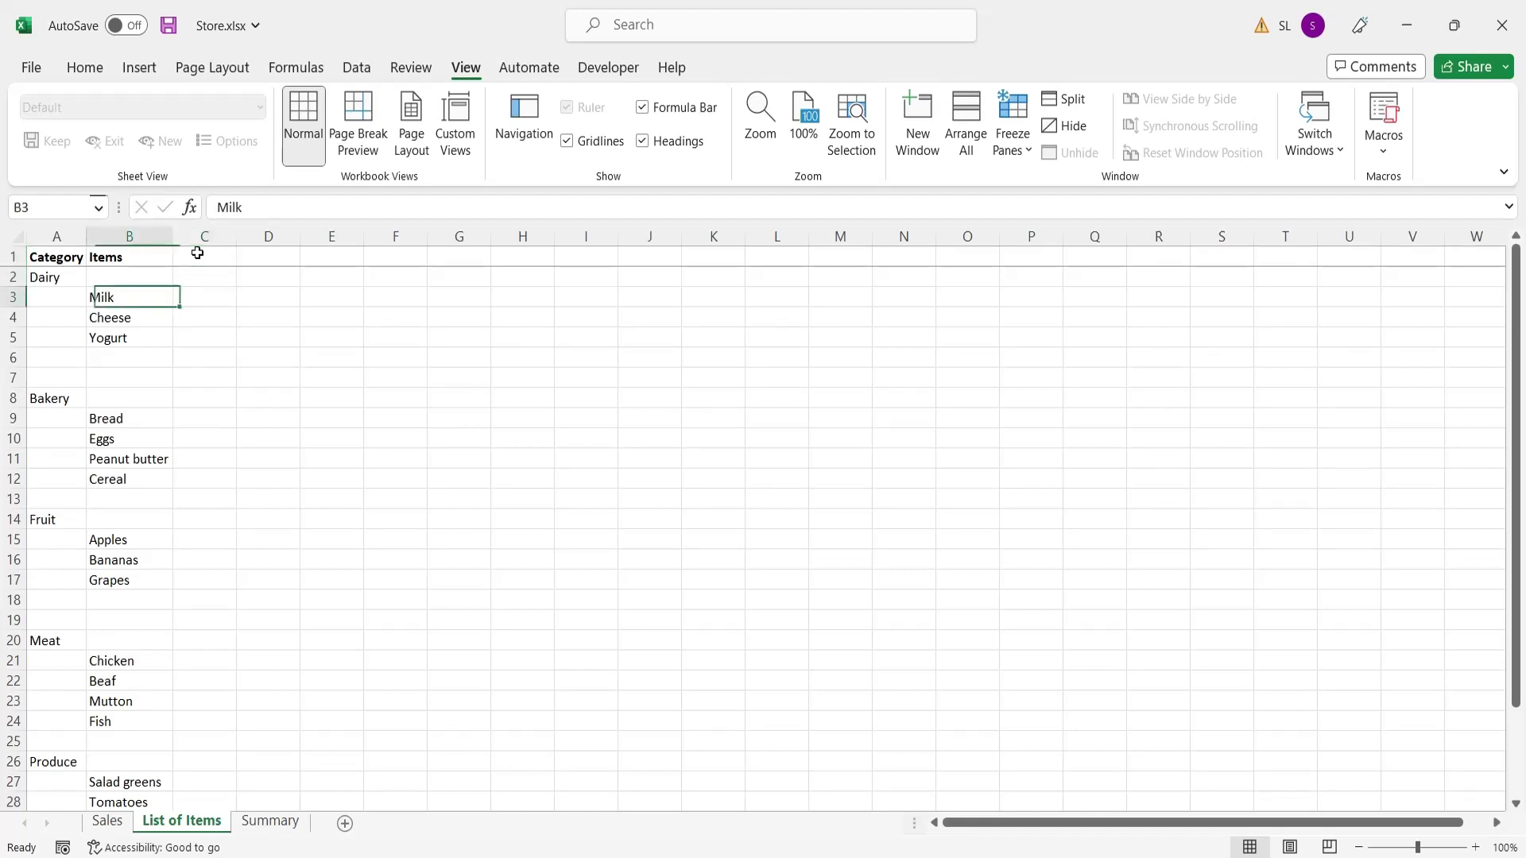
key("Up")
key("ctrl+c")
key("Right")
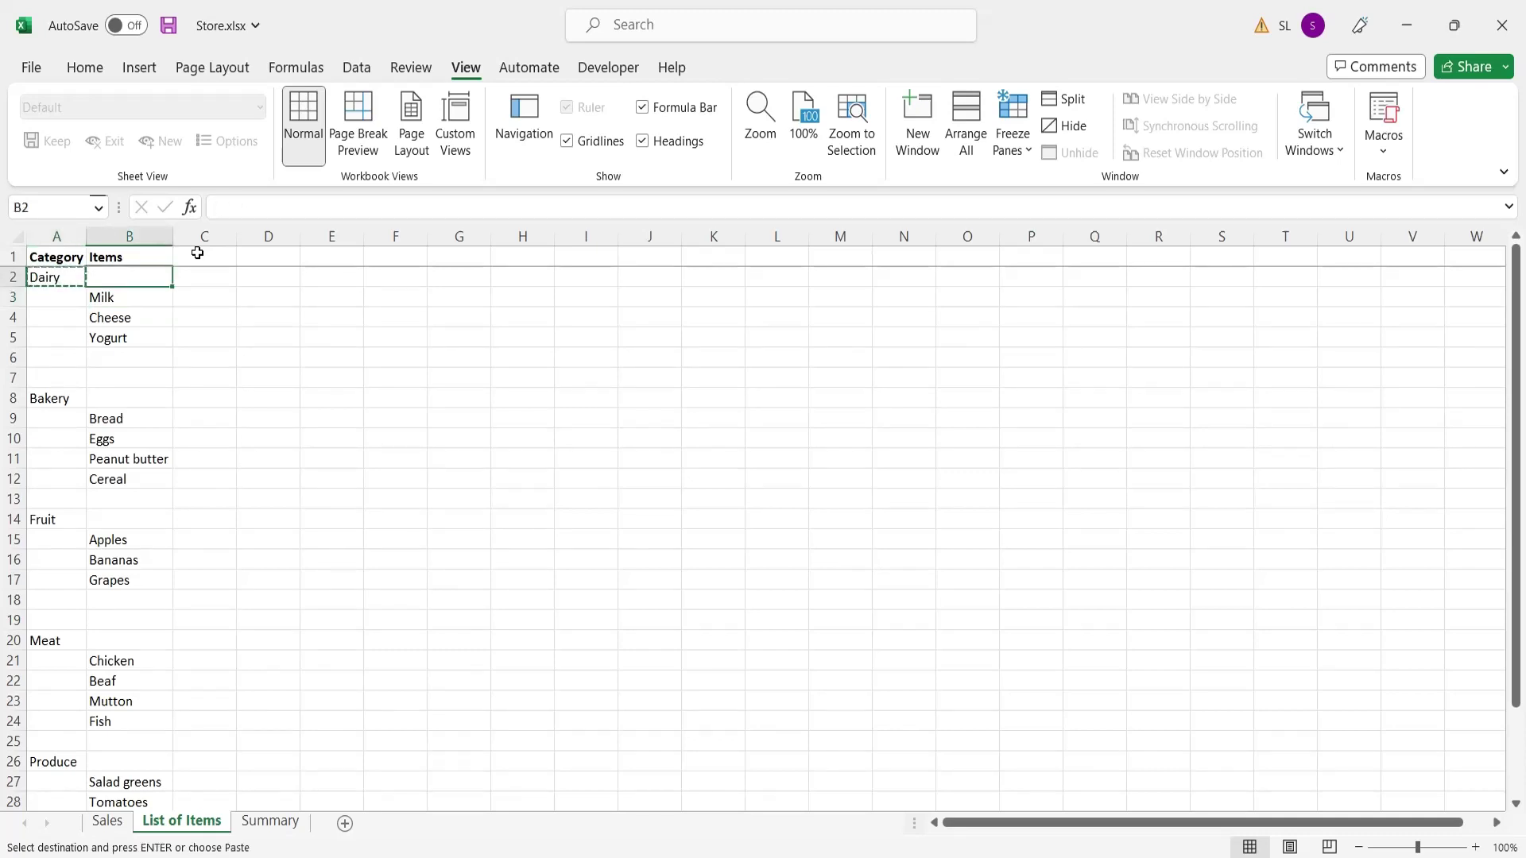
key("Down")
key("Right")
key("shift+Down")
key("shift+Down")
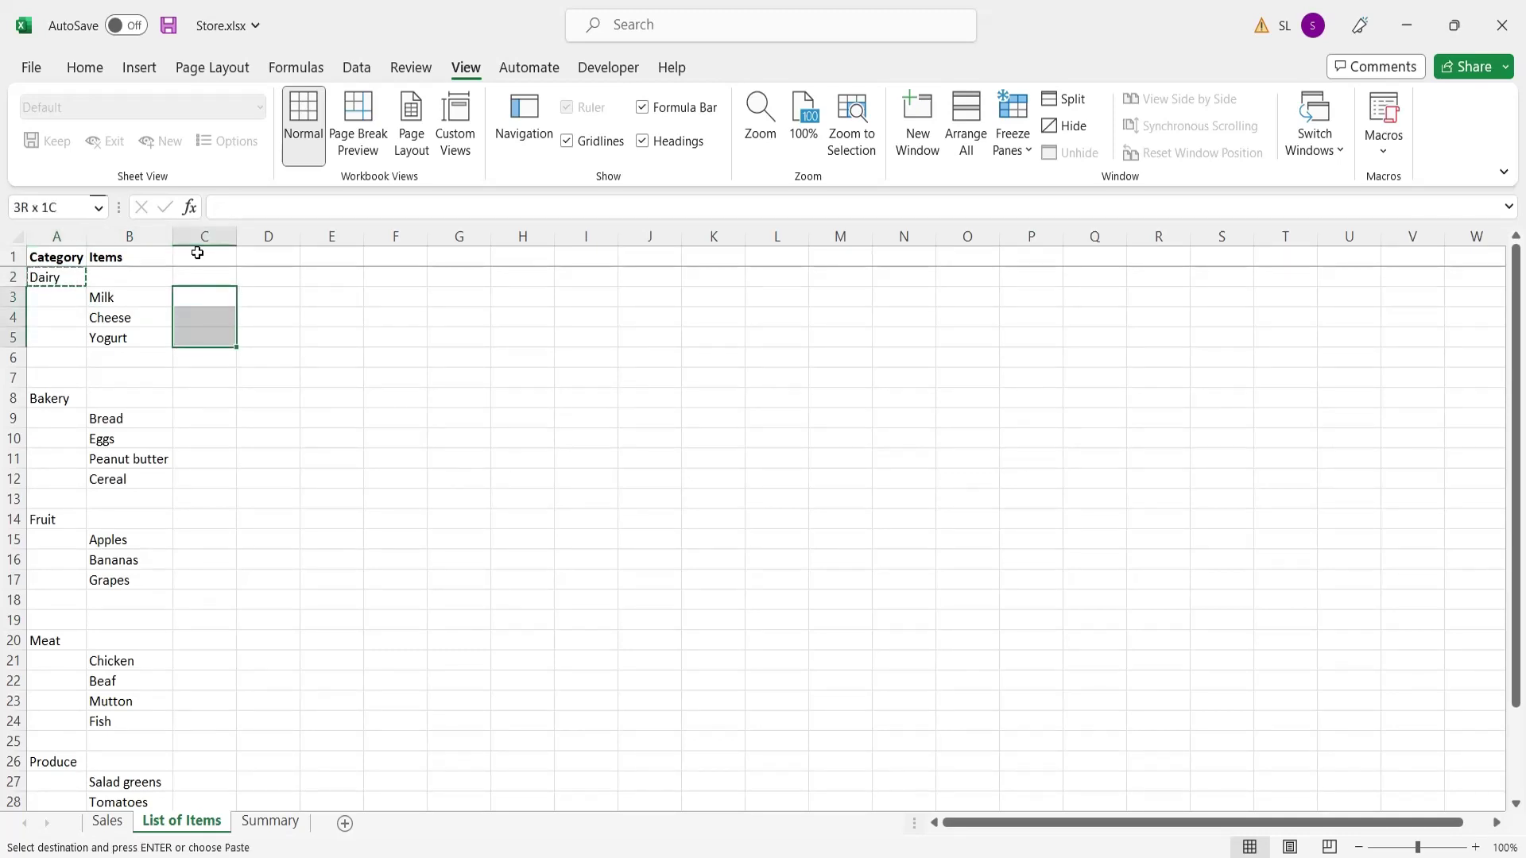
key("ctrl+v")
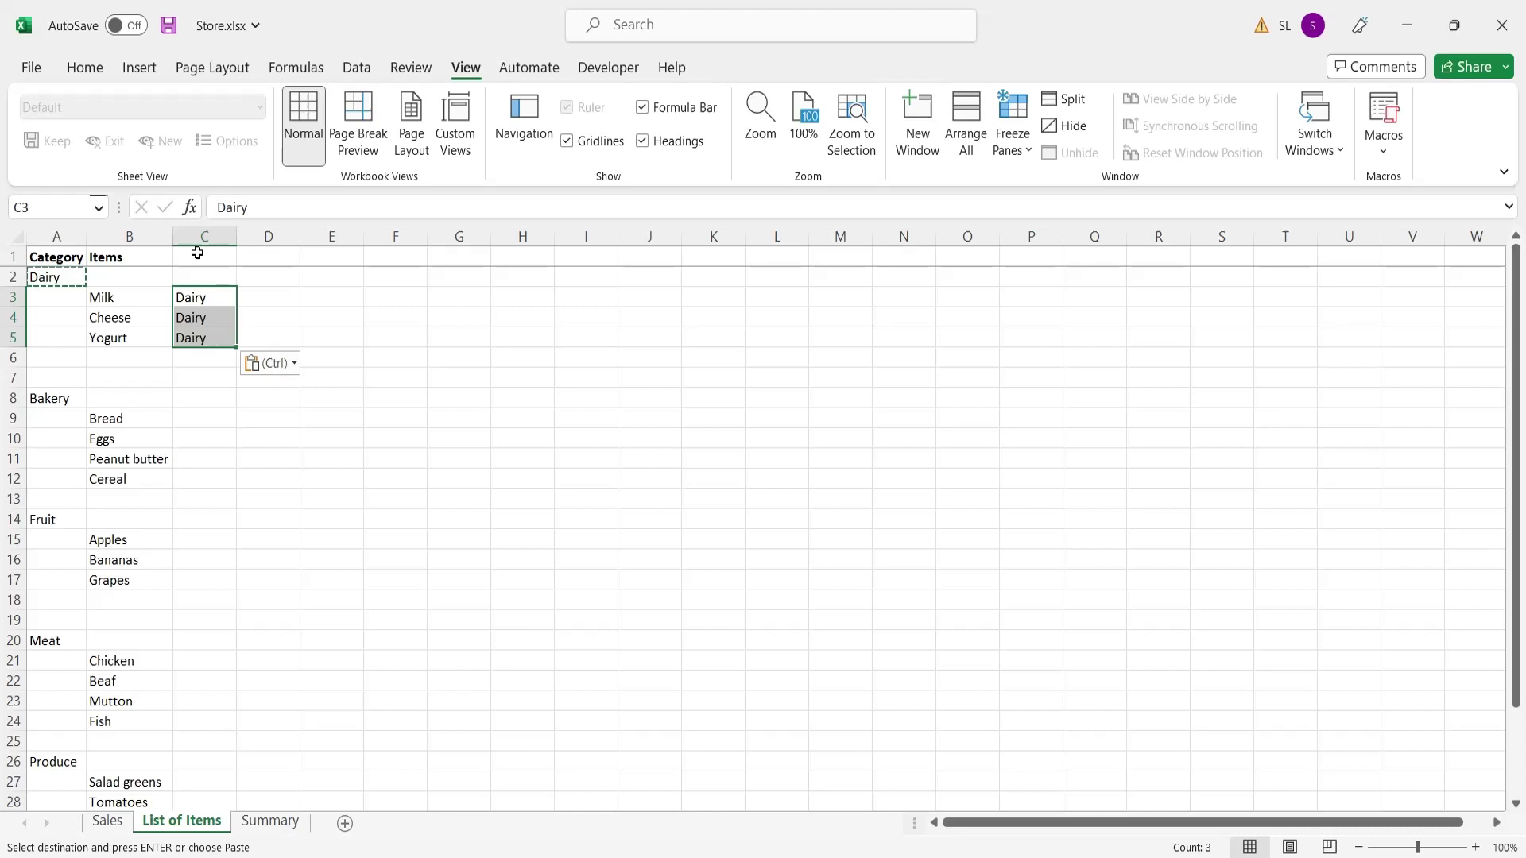
Fill C9:C12 with Bakery beside the four bakery items
key("Down")
key("Left")
key("Left")
key("Down")
key("Right")
key("Right")
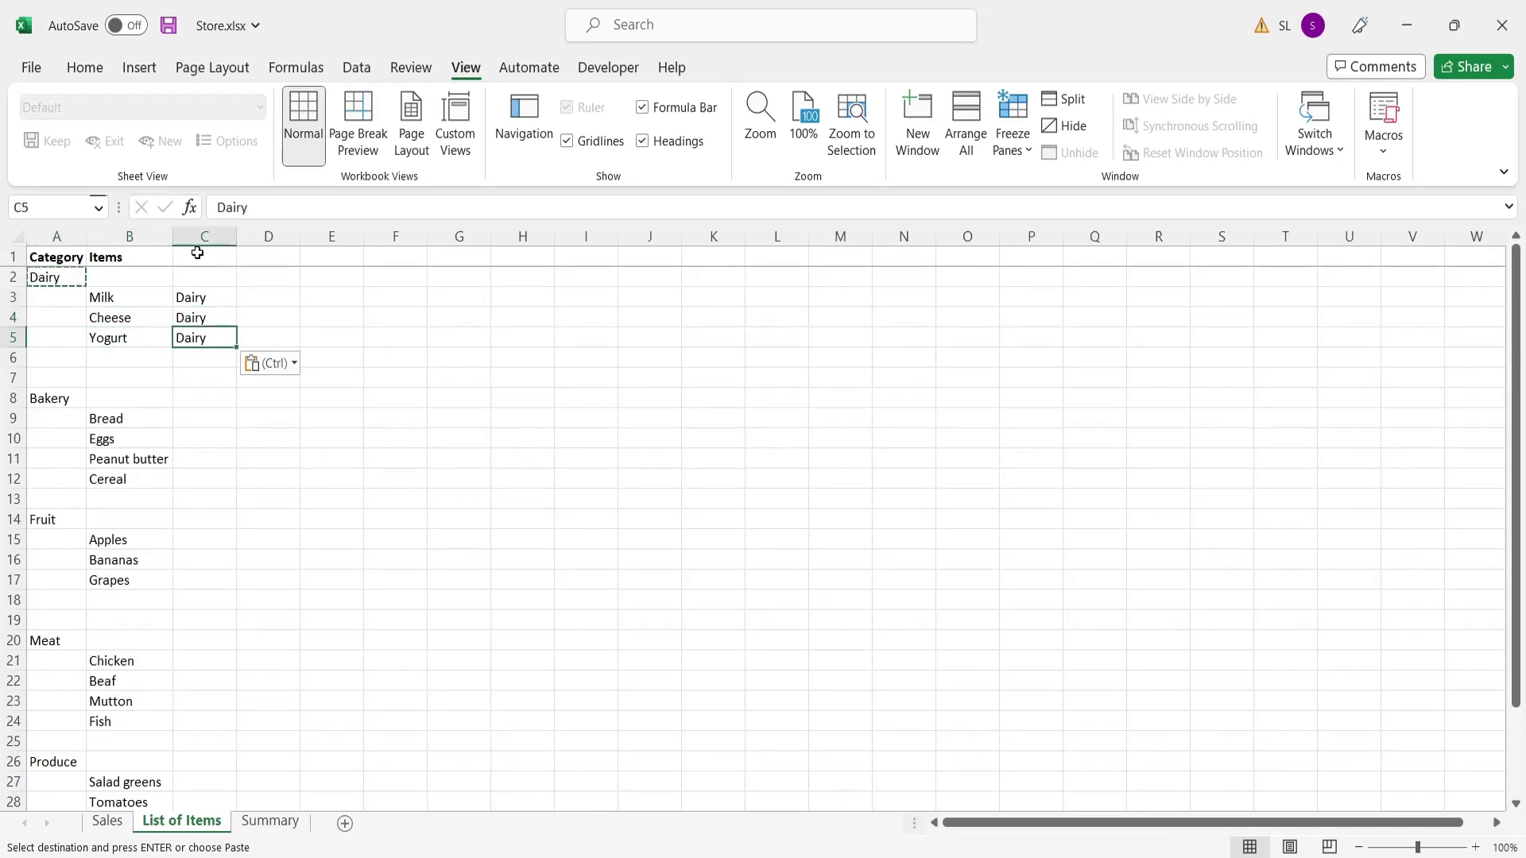
key("Down")
key("Left")
key("Down")
key("Left")
key("Down")
key("ctrl+c")
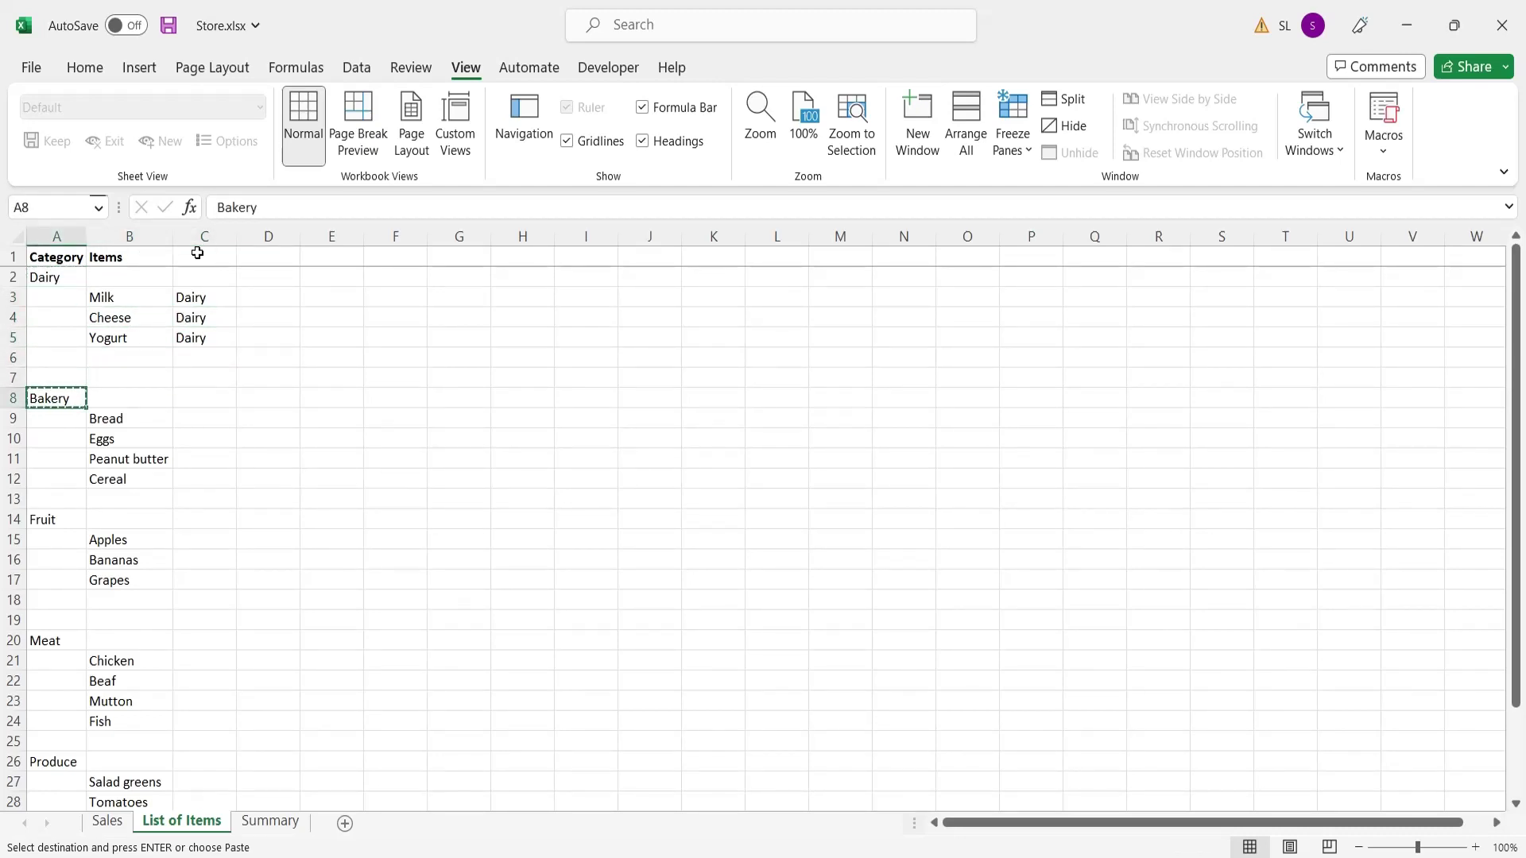
key("Right")
key("Right")
key("Down")
key("shift+Down")
key("shift+Down")
key("shift+Down")
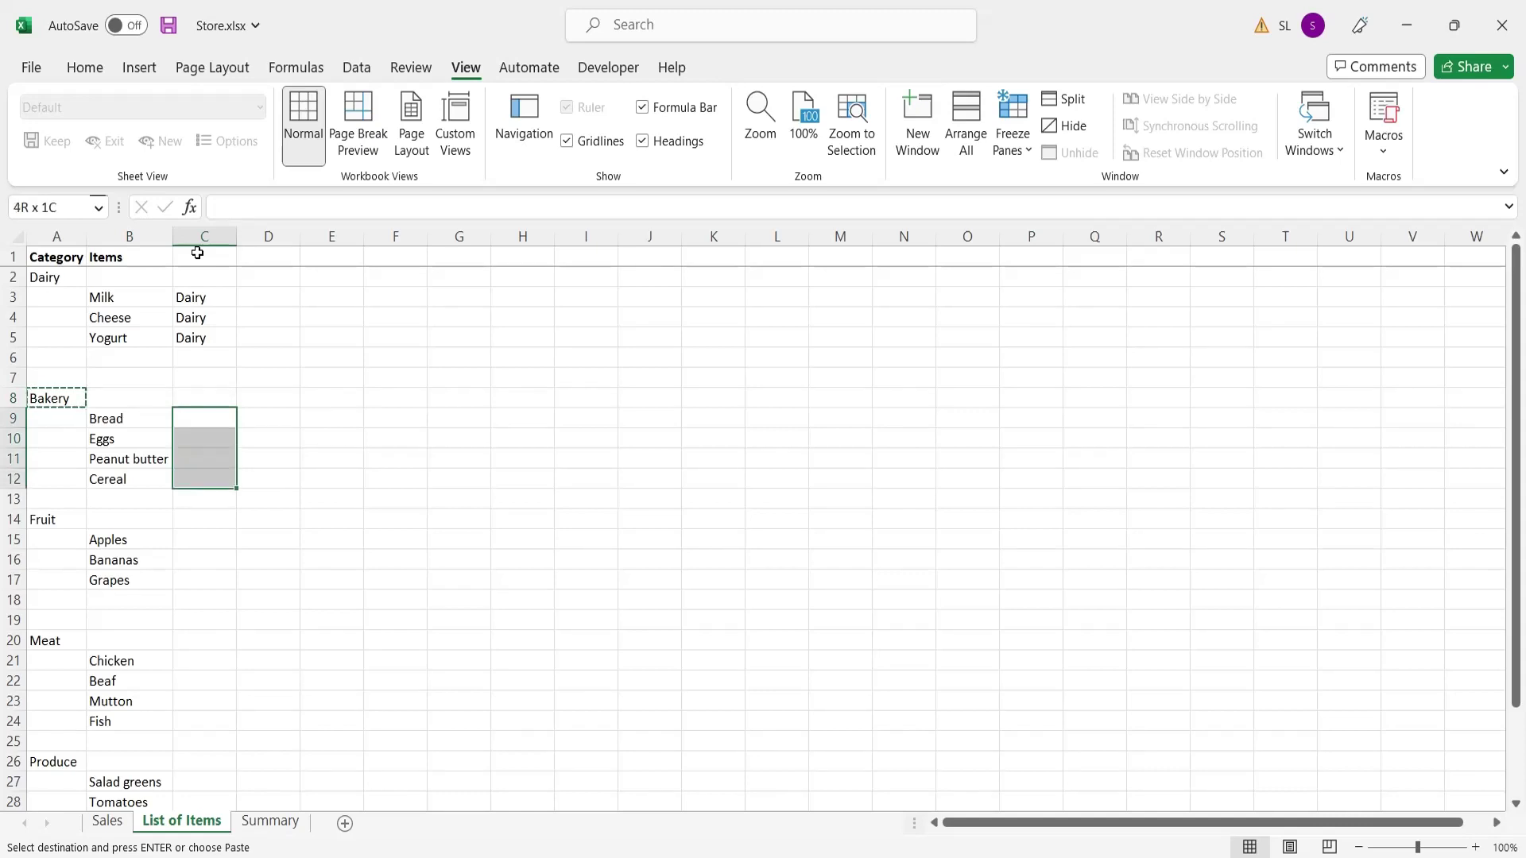
key("ctrl+v")
key("Down")
key("Down")
key("Down")
key("Down")
key("Down")
key("Down")
key("Down")
key("Down")
Fill C15:C17 with Fruit beside Apples, Bananas and Grapes
key("Up")
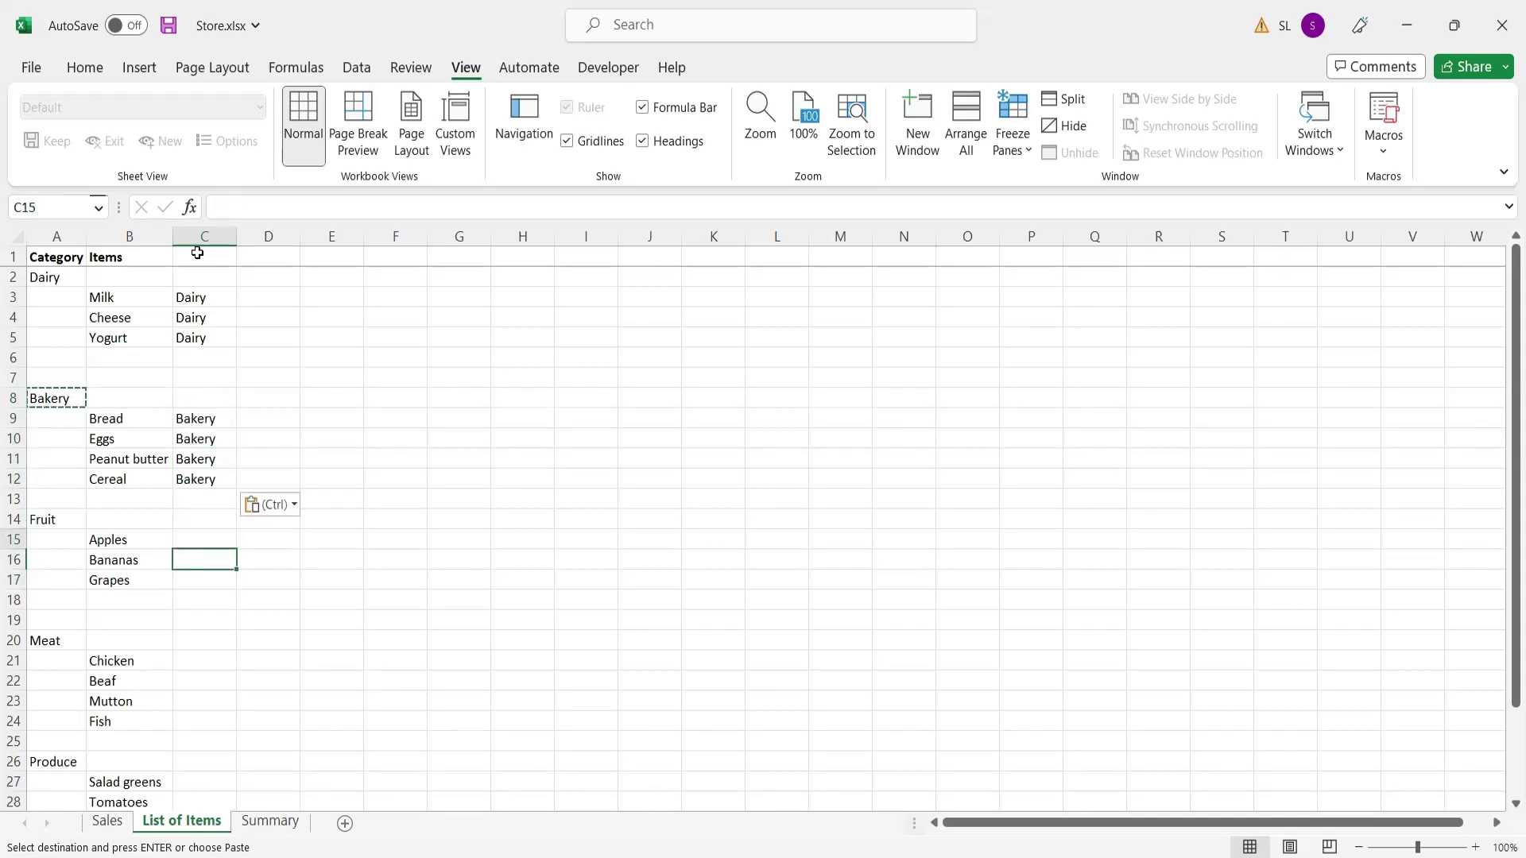
key("Up")
key("Left")
key("Left")
key("Up")
key("ctrl+c")
key("Right")
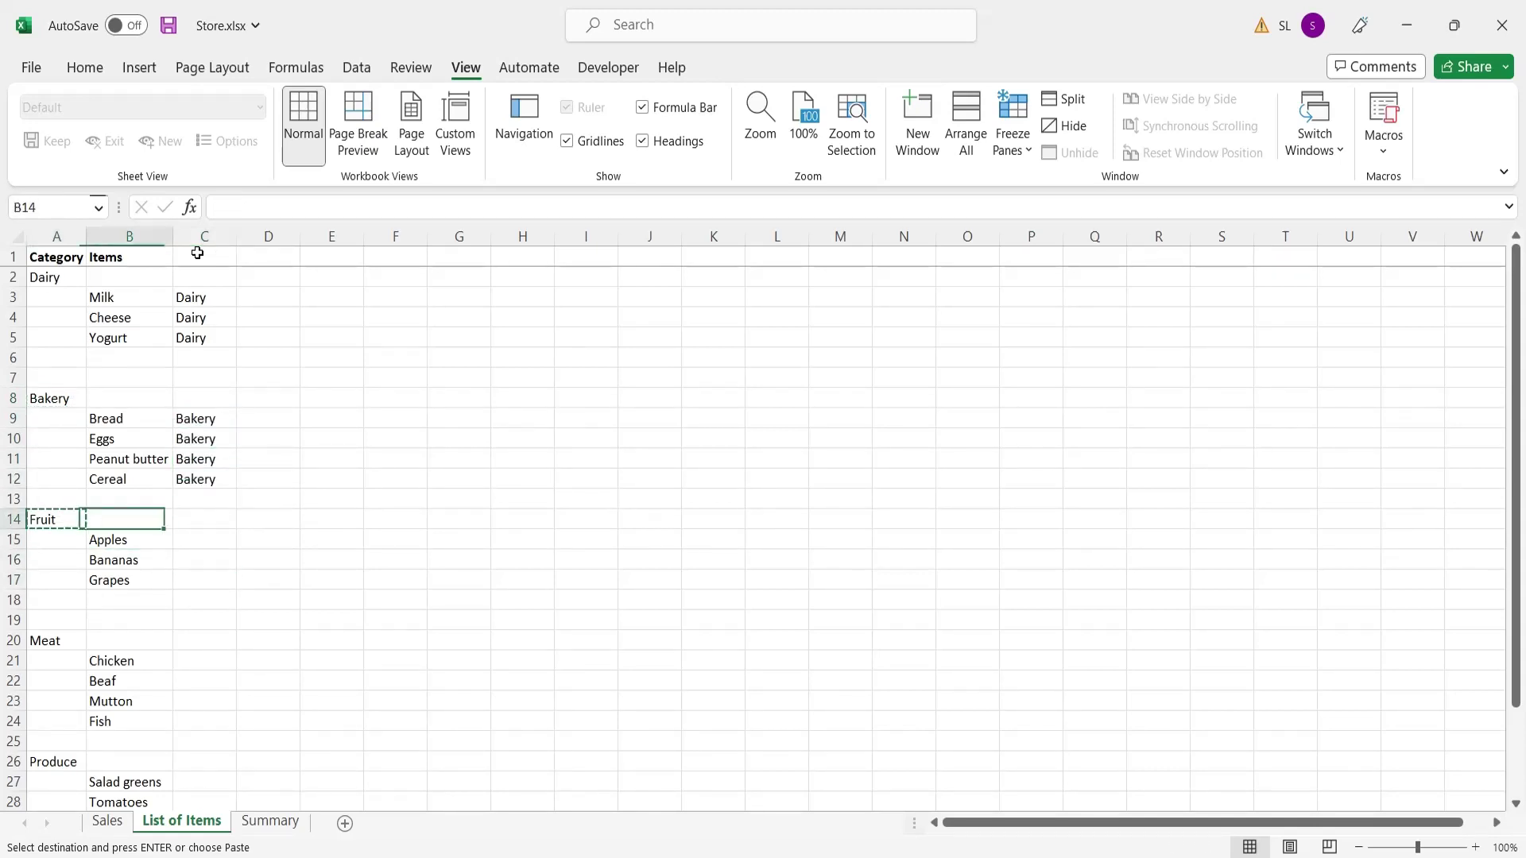
key("Right")
key("Down")
key("shift+Down")
key("shift+Down")
key("ctrl+v")
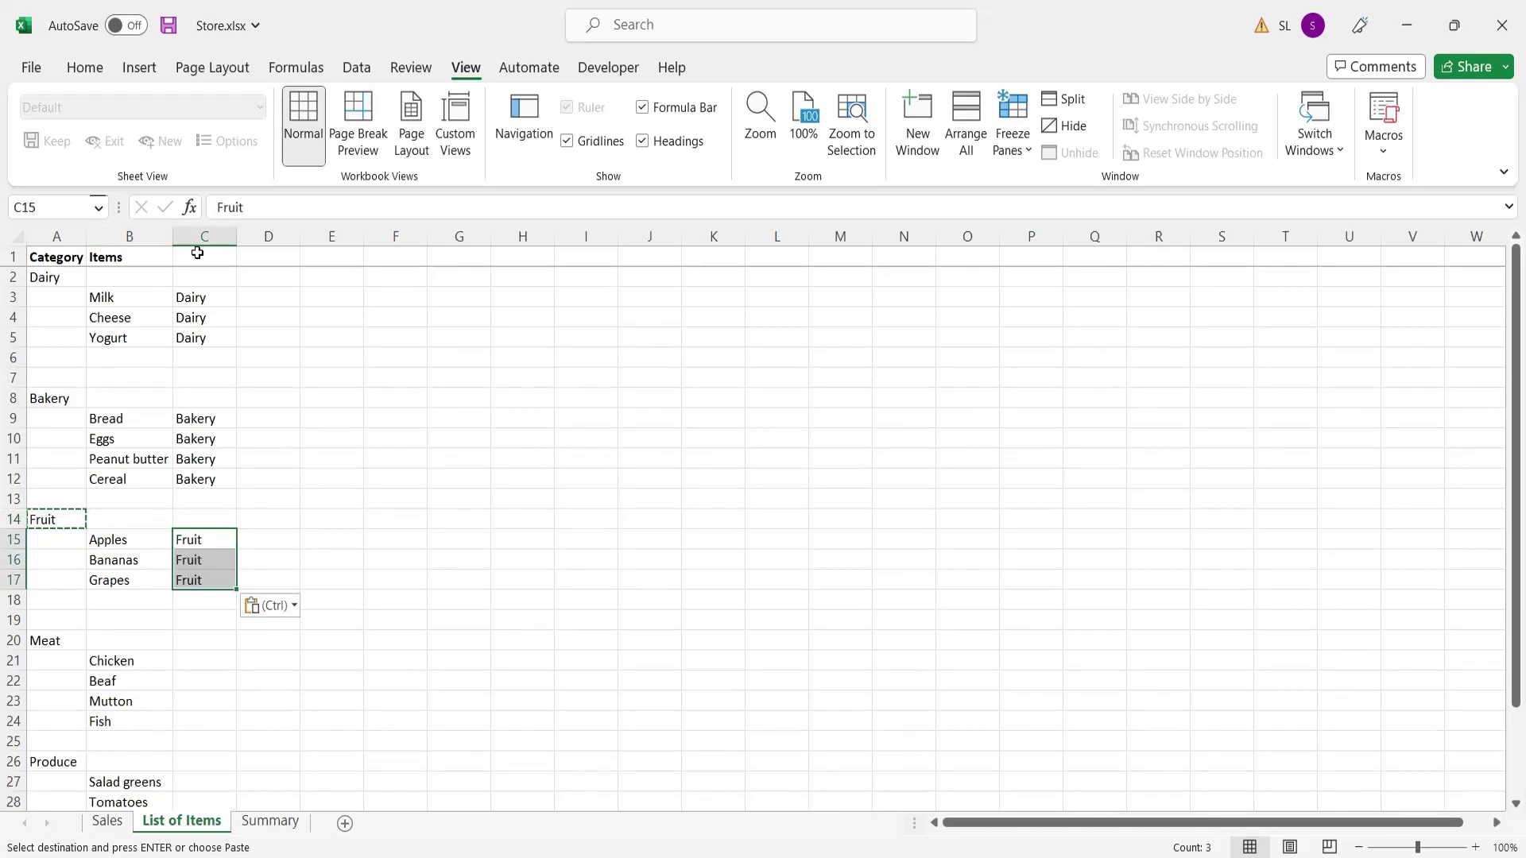
Fill Meat beside the meat items starting at C21, clearing the stray Meat from C25
key("Down")
key("Down")
key("Down")
key("Down")
key("Down")
key("Down")
key("Down")
key("Up")
key("Left")
key("Up")
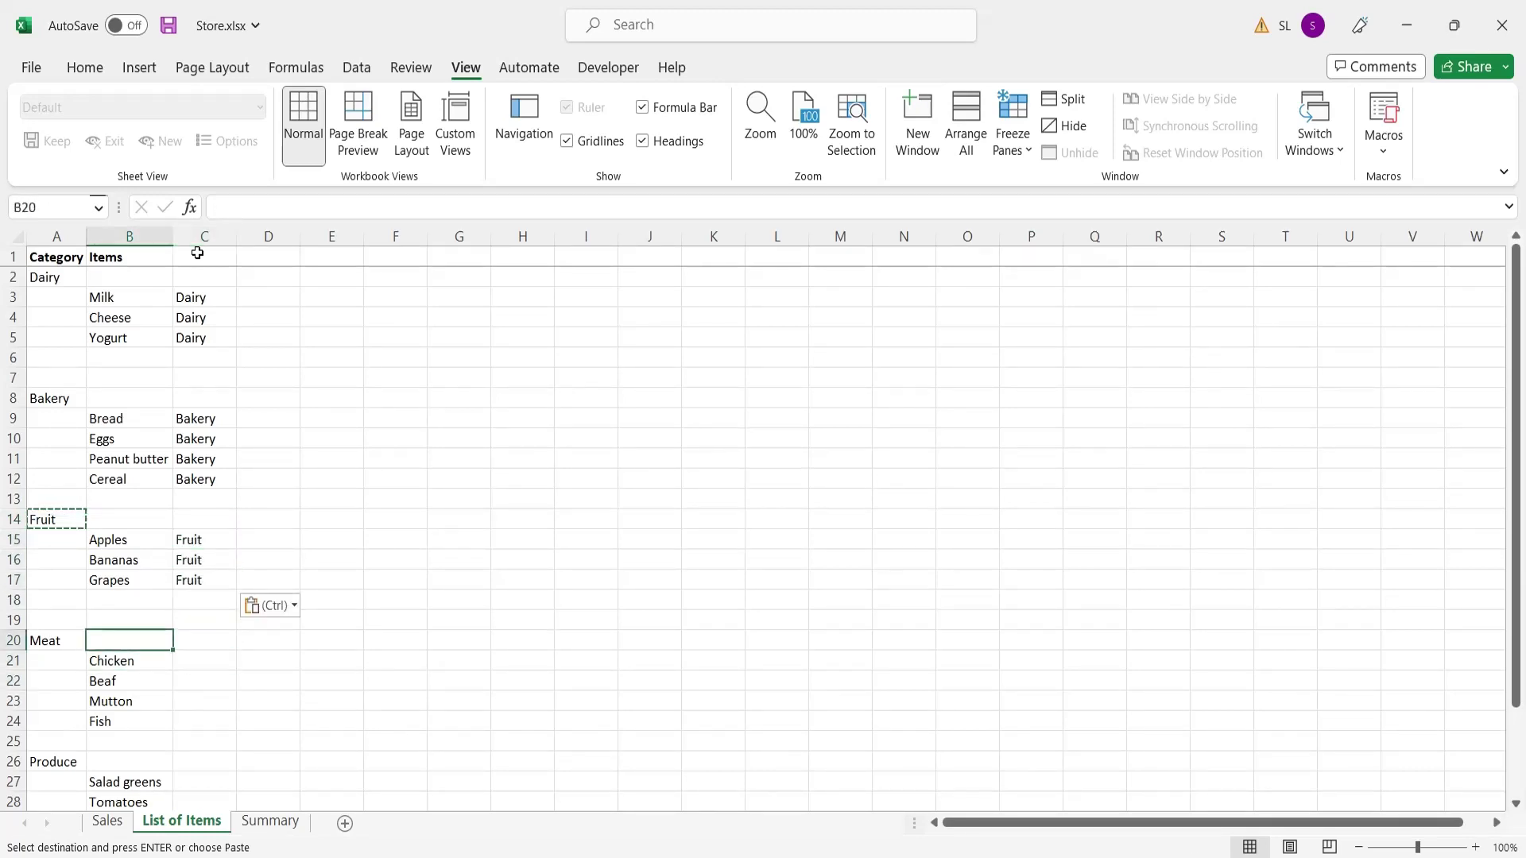
key("Left")
key("ctrl+c")
key("Right")
key("Right")
key("Down")
key("shift+Down")
key("shift+Down")
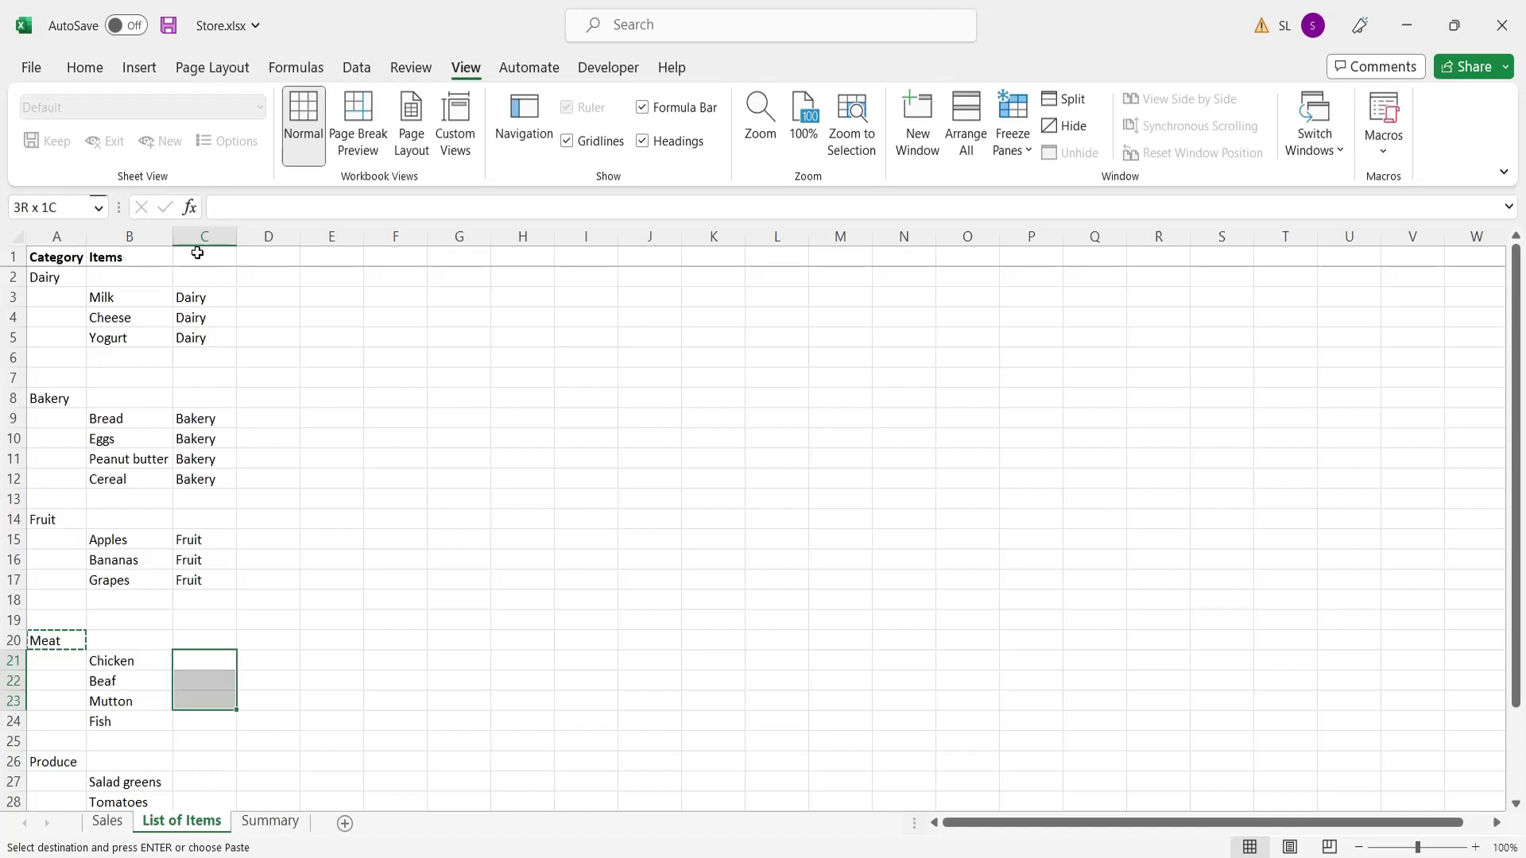
key("shift+Down")
key("shift+Down")
key("ctrl+v")
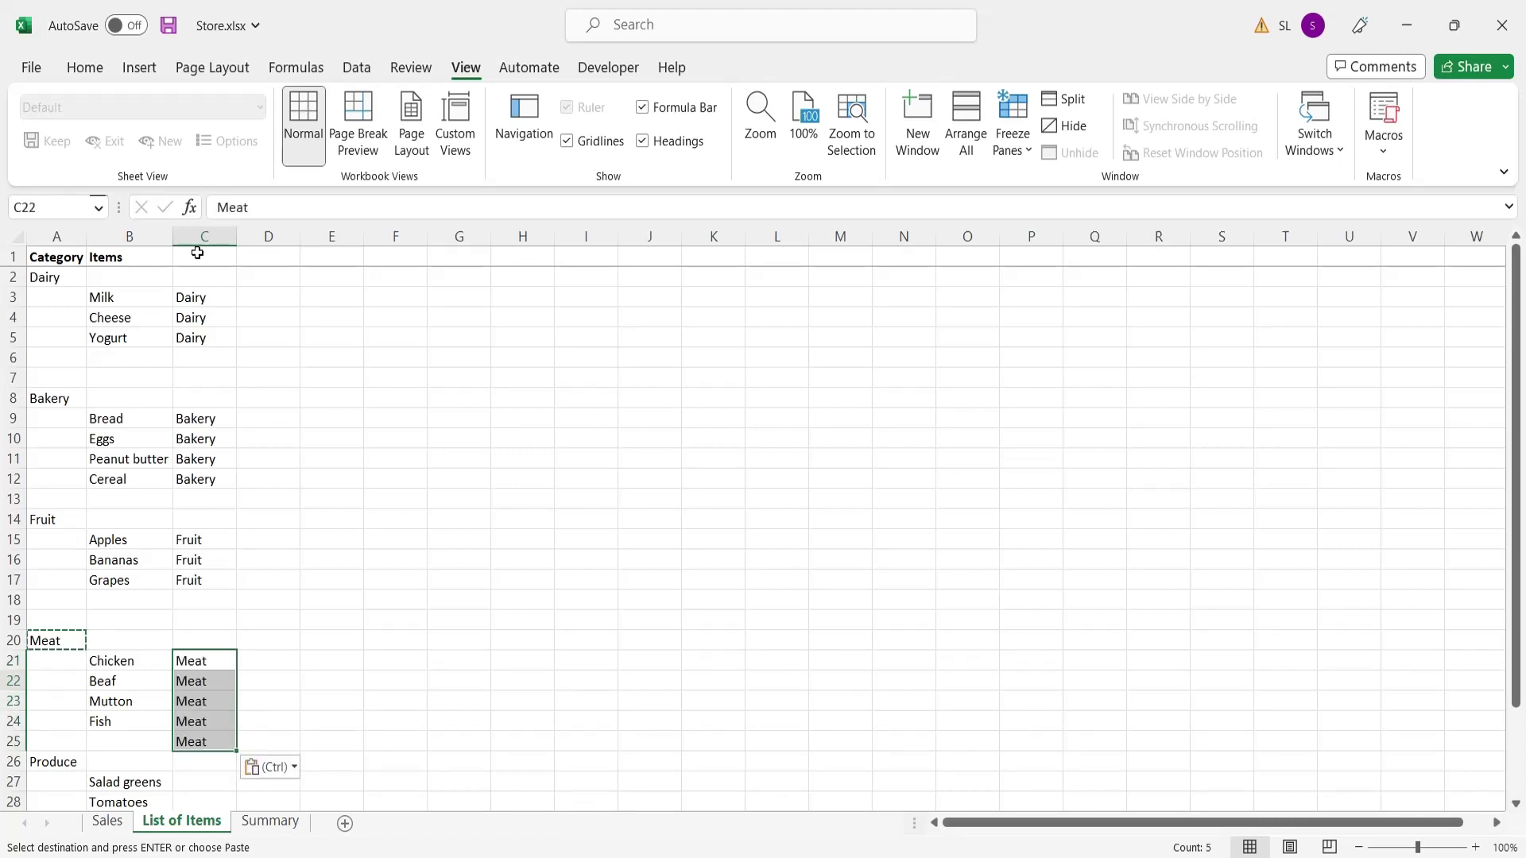
key("Down")
key("Down")
key("Down")
key("Down")
key("Delete")
key("Left")
key("Left")
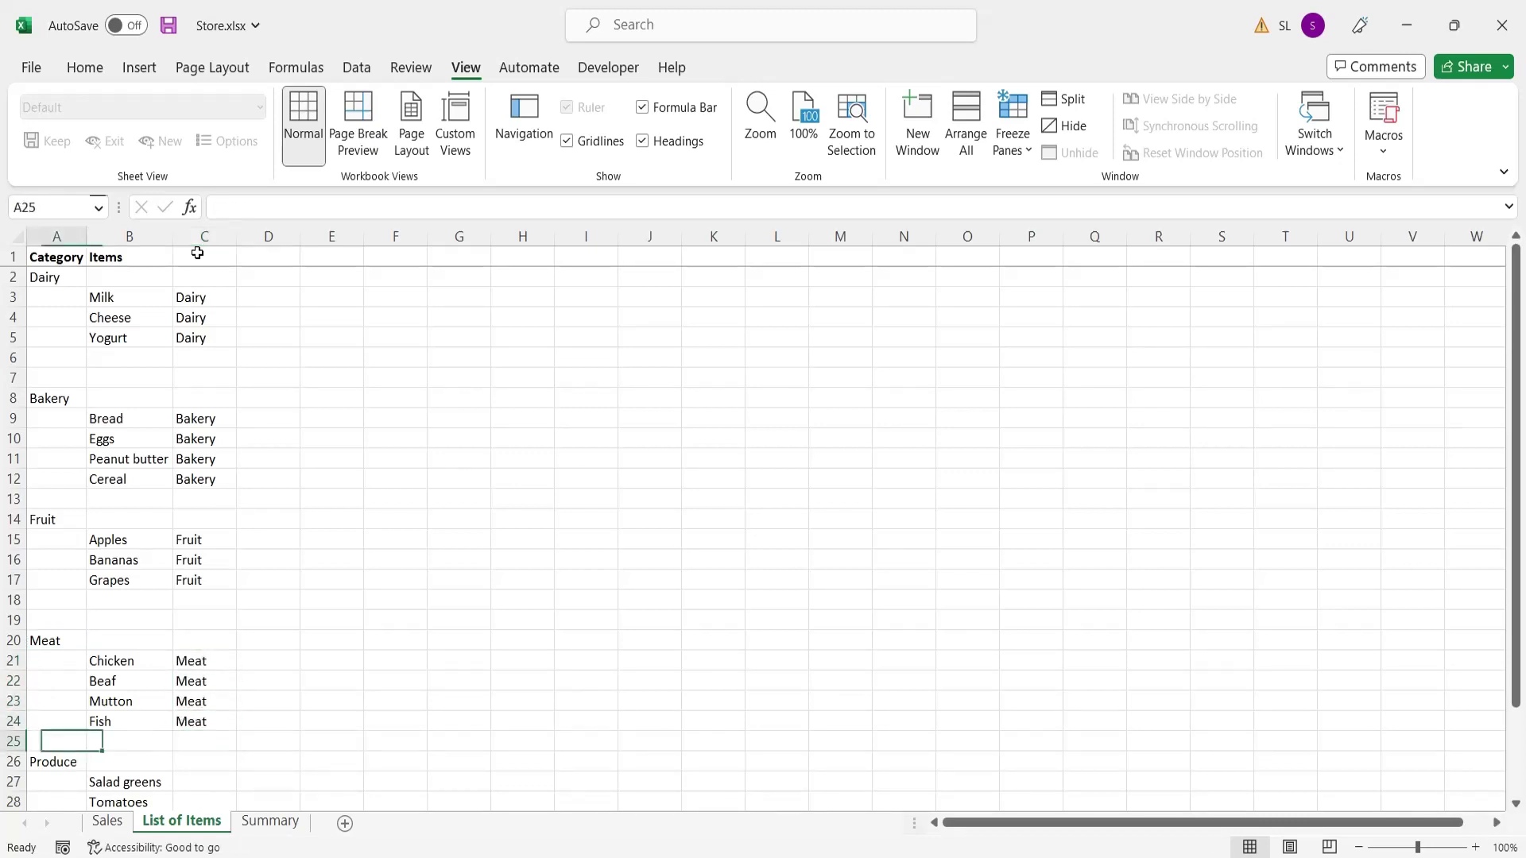
Fill Produce beside each produce item, starting beside Salad greens
key("Down")
key("ctrl+c")
key("Right")
key("Right")
key("Down")
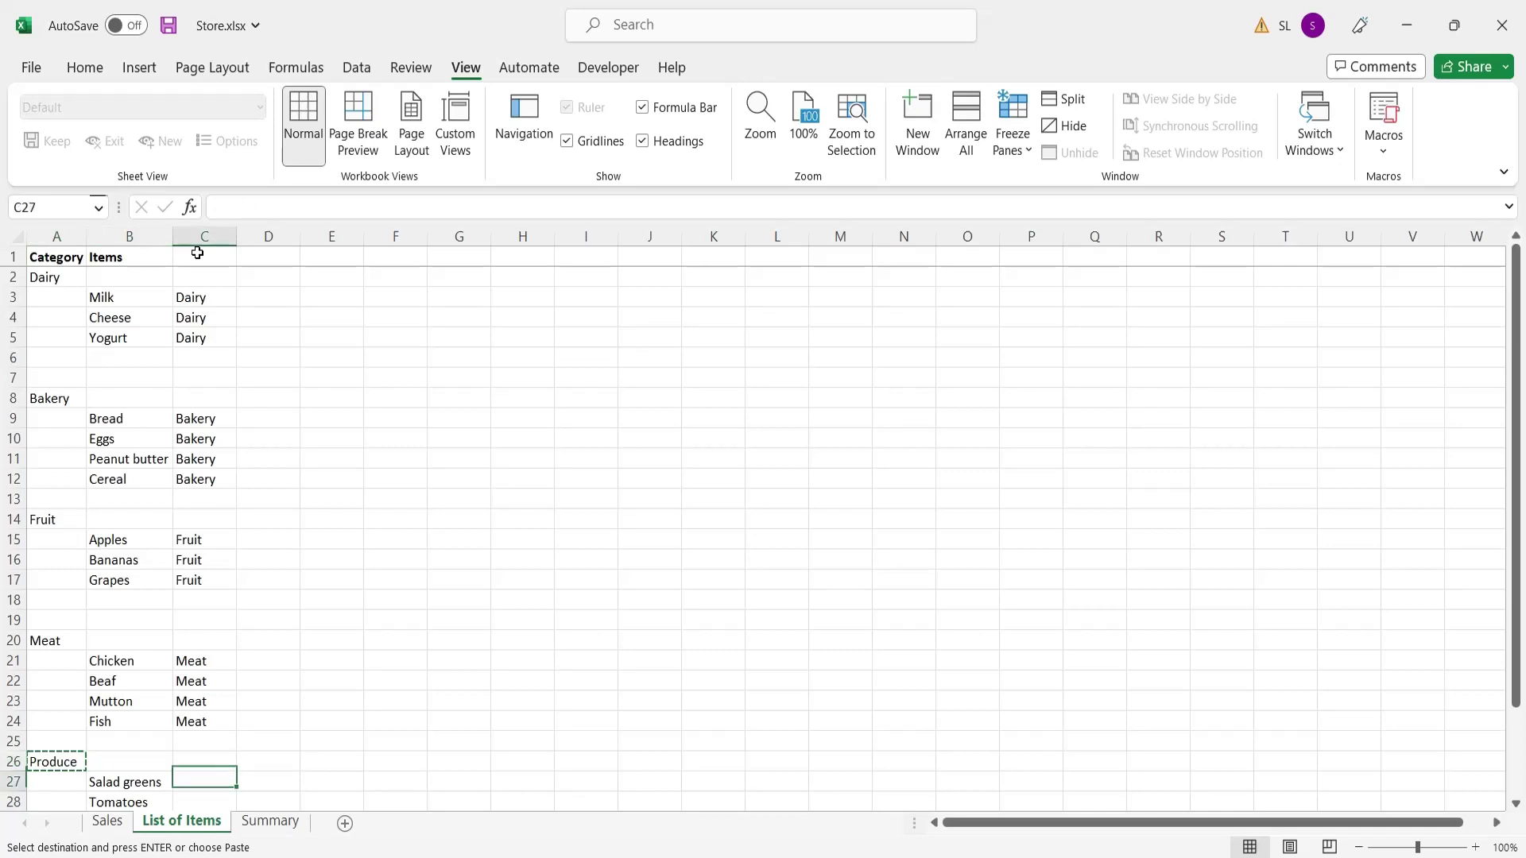
key("shift+Down")
key("shift+Down")
key("shift+Down")
key("shift+Down")
key("shift+Down")
key("shift+Down")
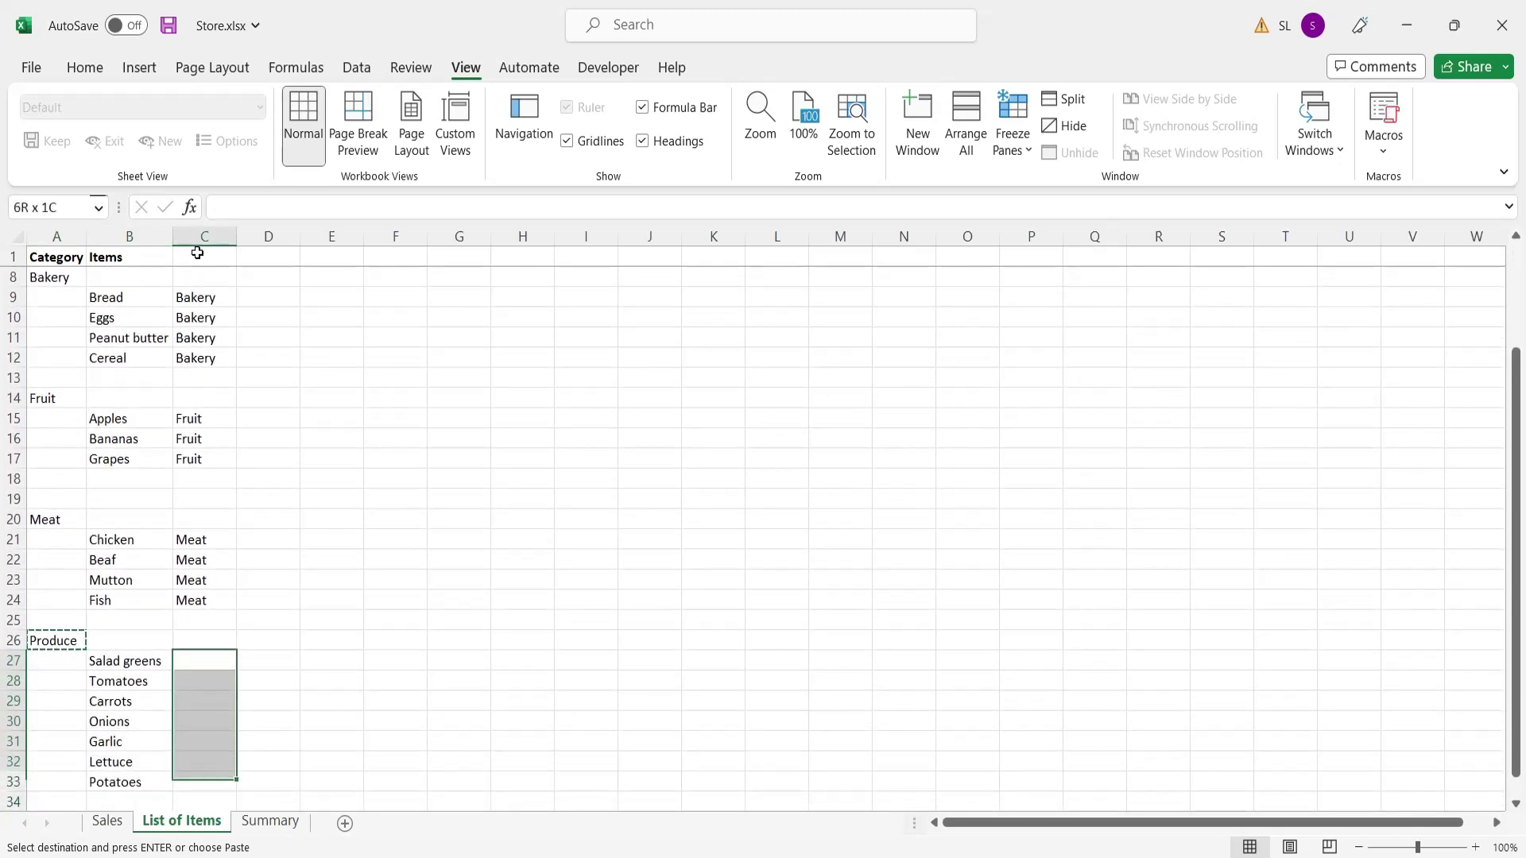
key("ctrl+v")
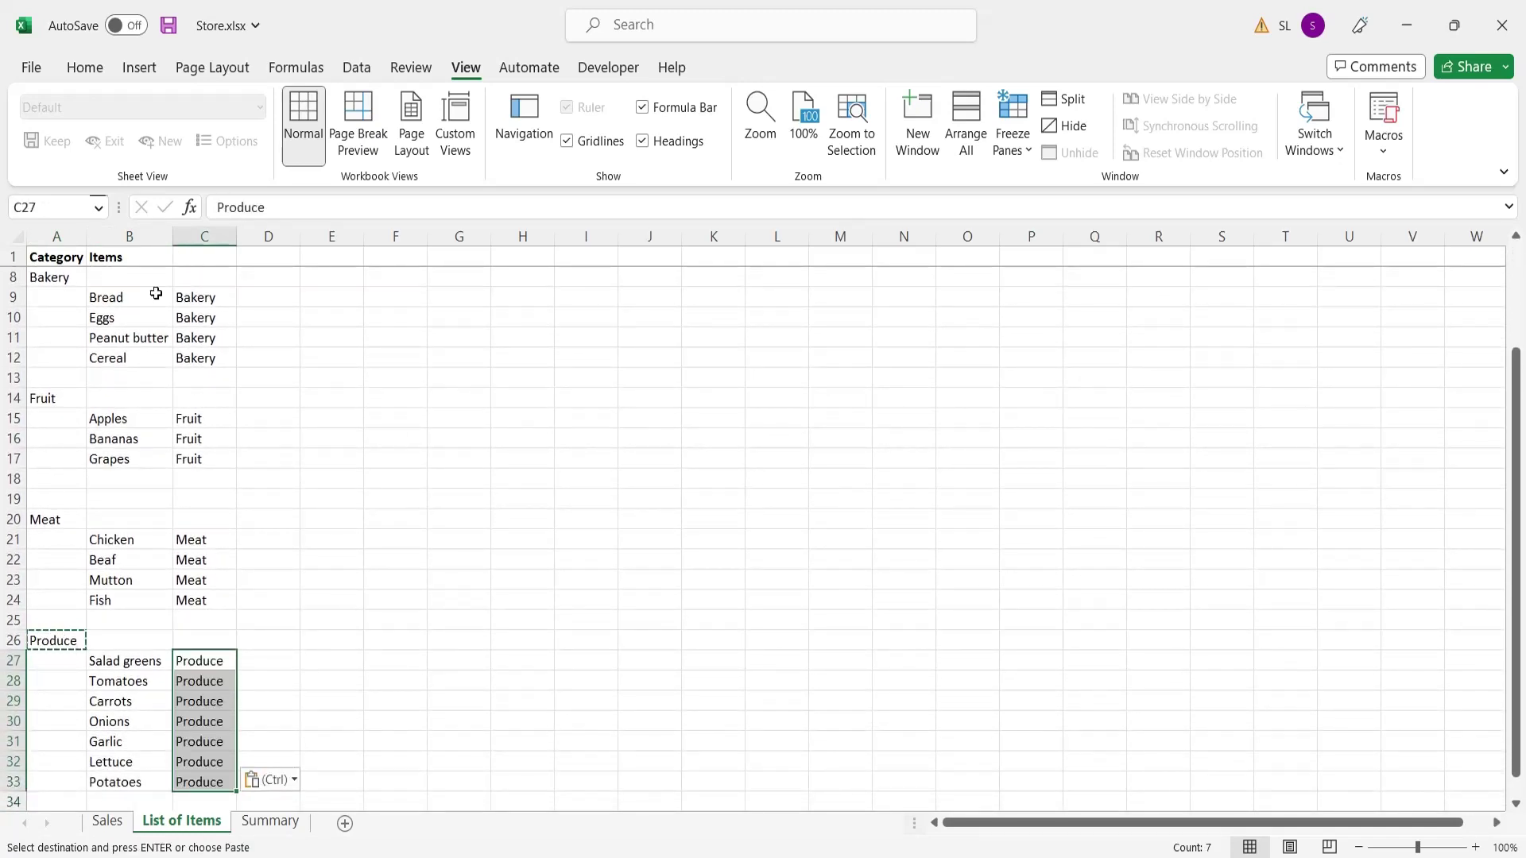
scroll(194, 416, "down", 2)
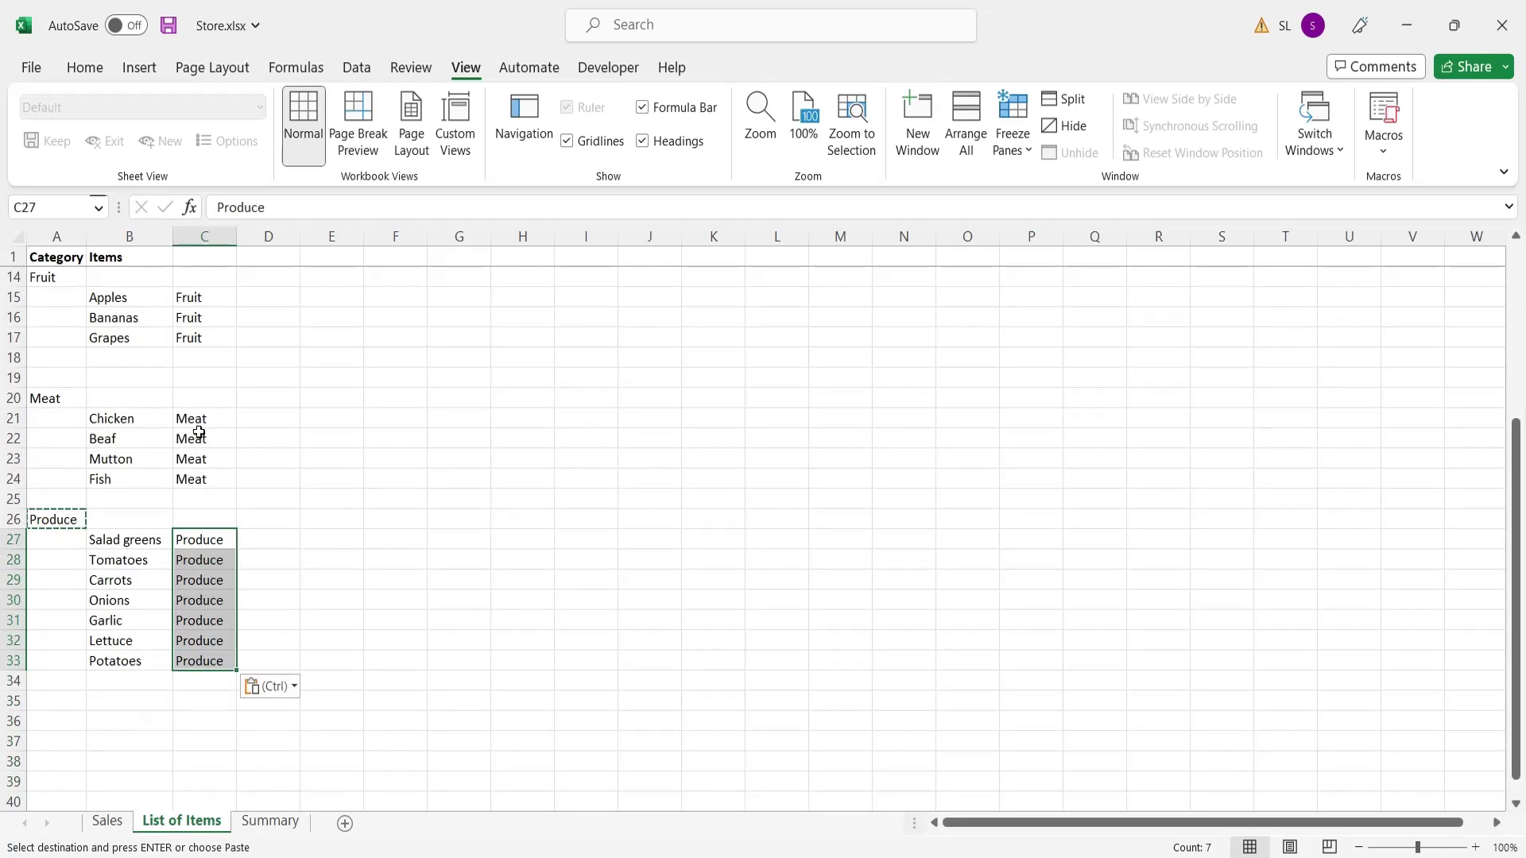
left_click(195, 459)
Enter 'Categories' in Sales cell D1 and autofit column D to fit it
left_click(107, 822)
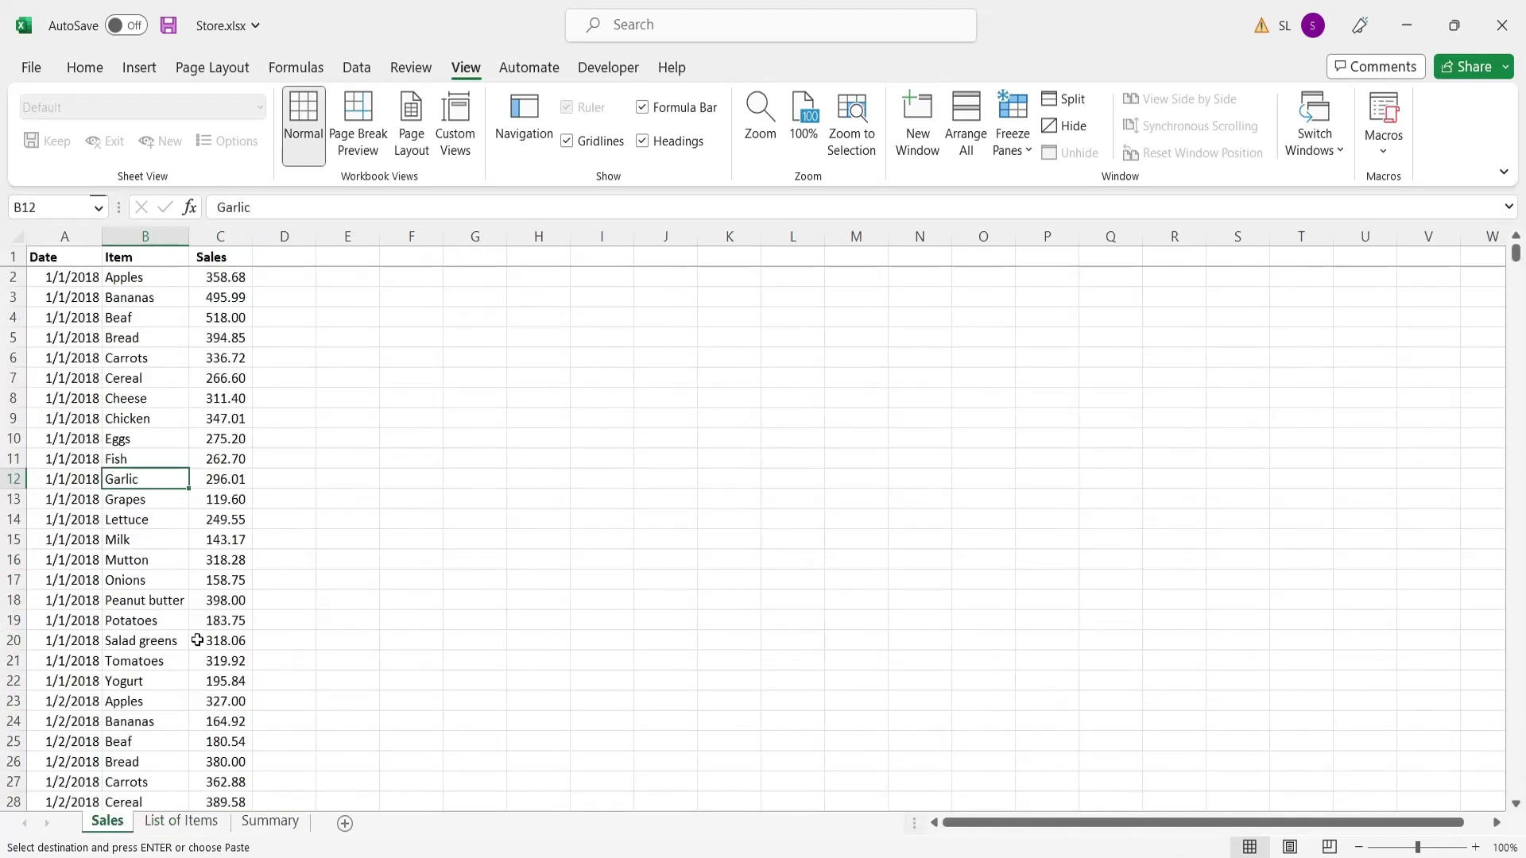
left_click(279, 261)
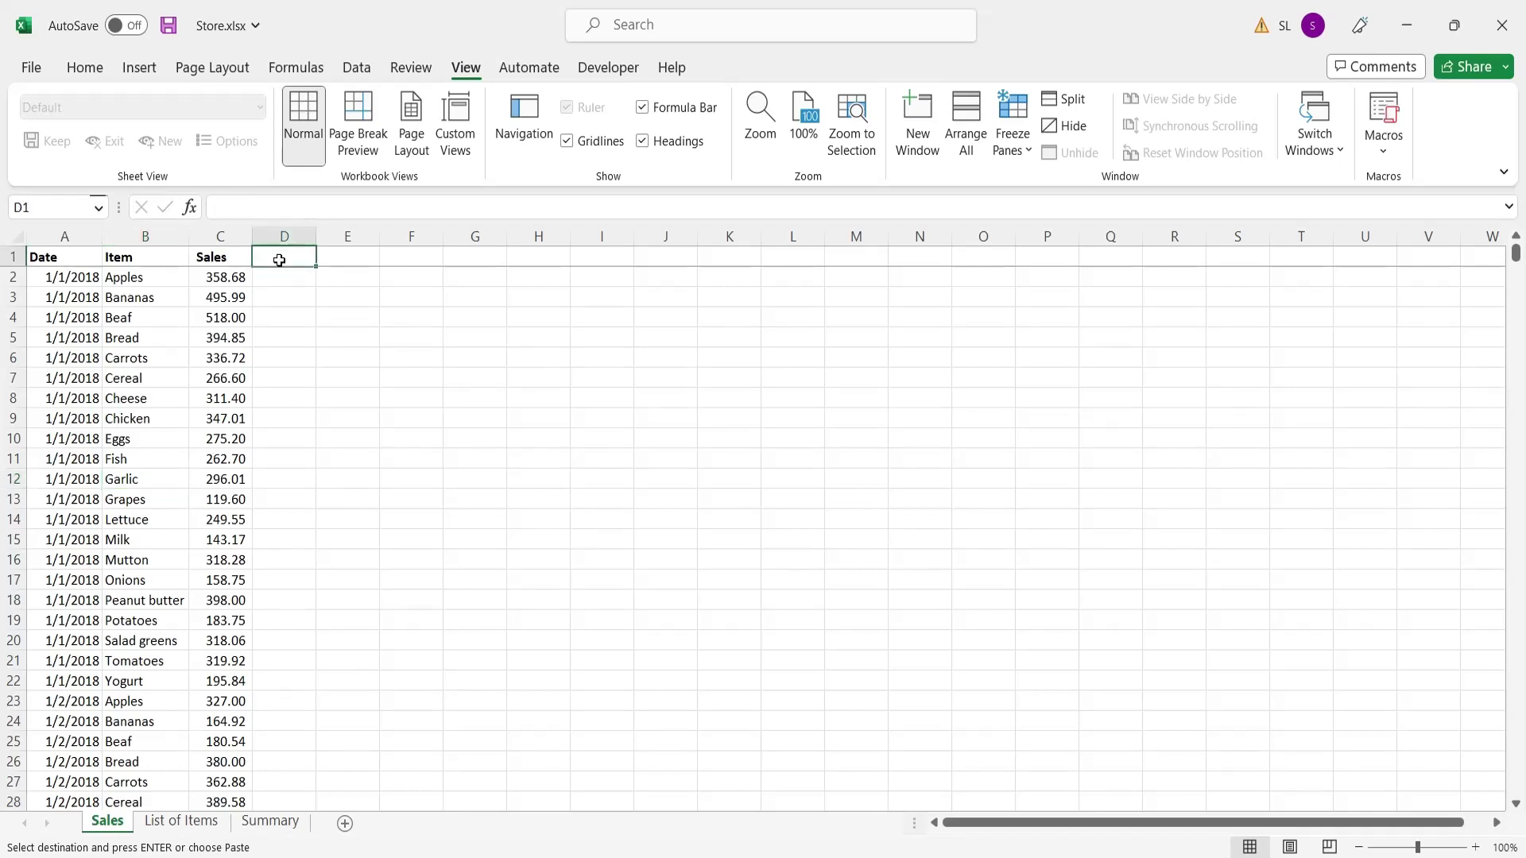
type("Categories")
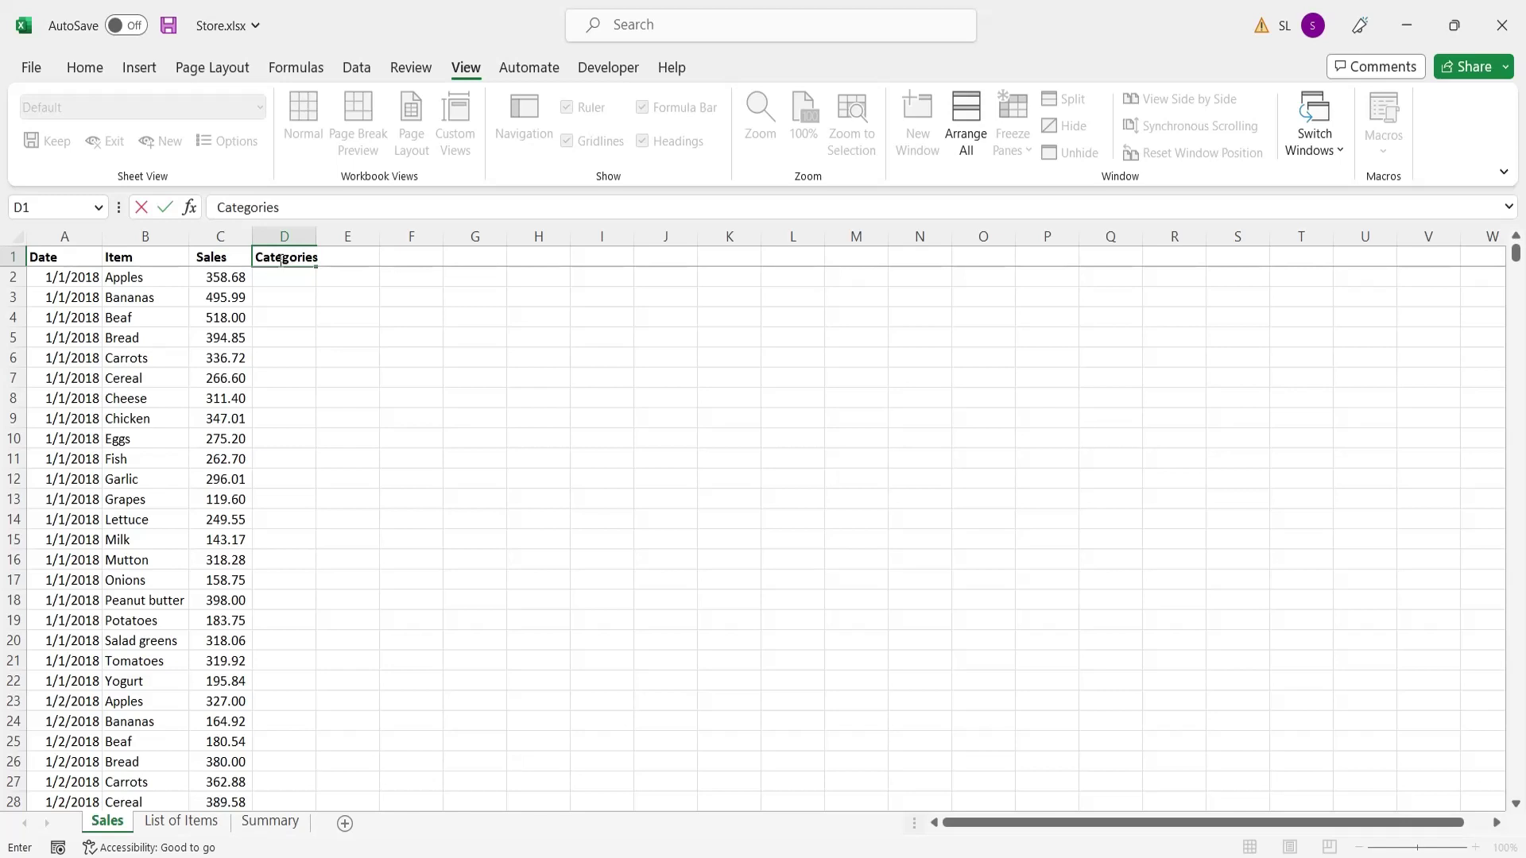
key("Return")
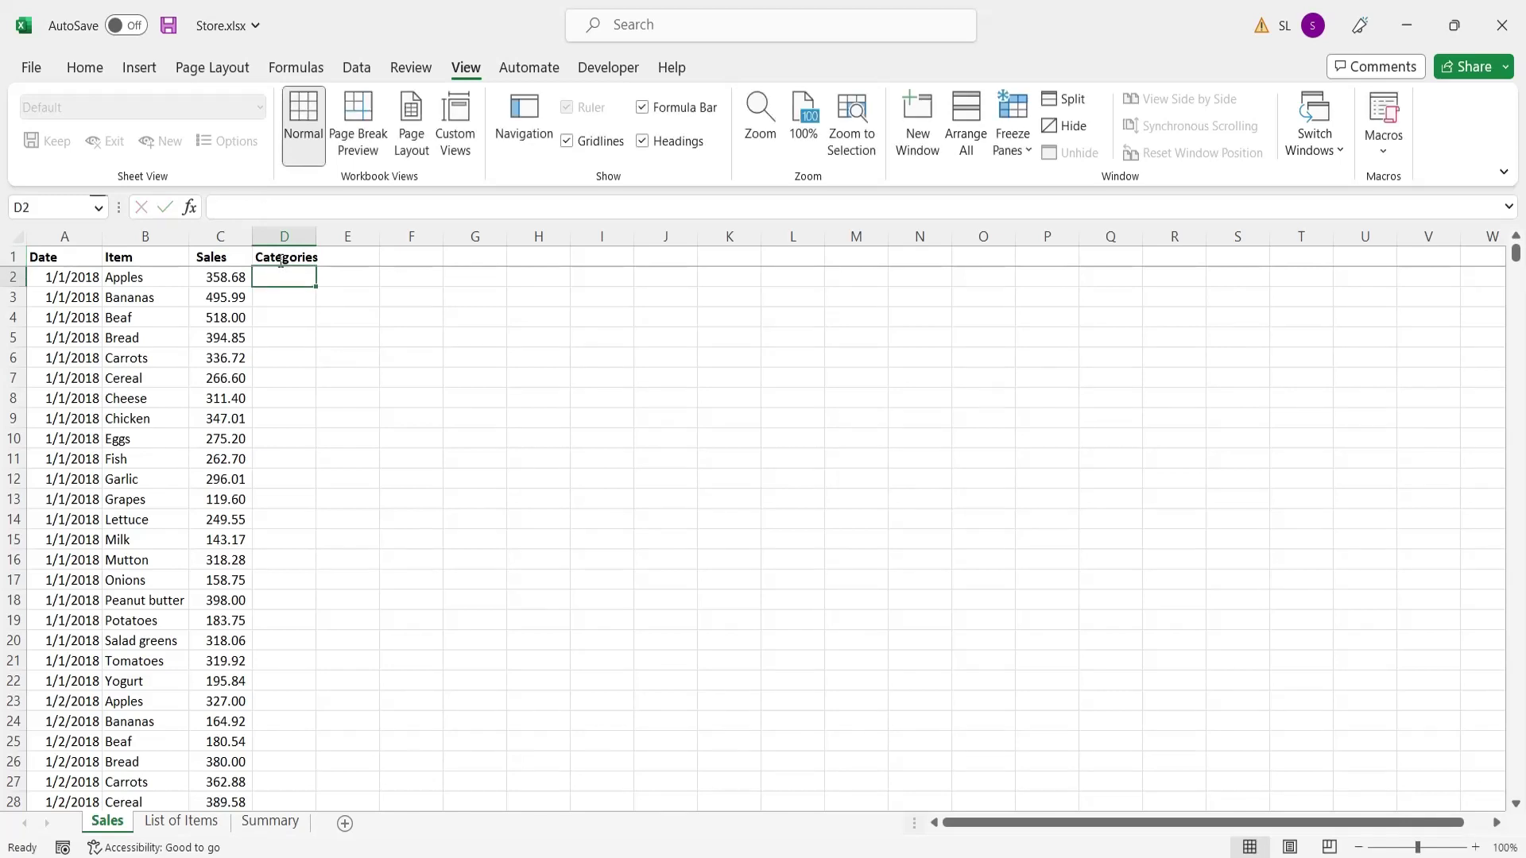
double_click(317, 236)
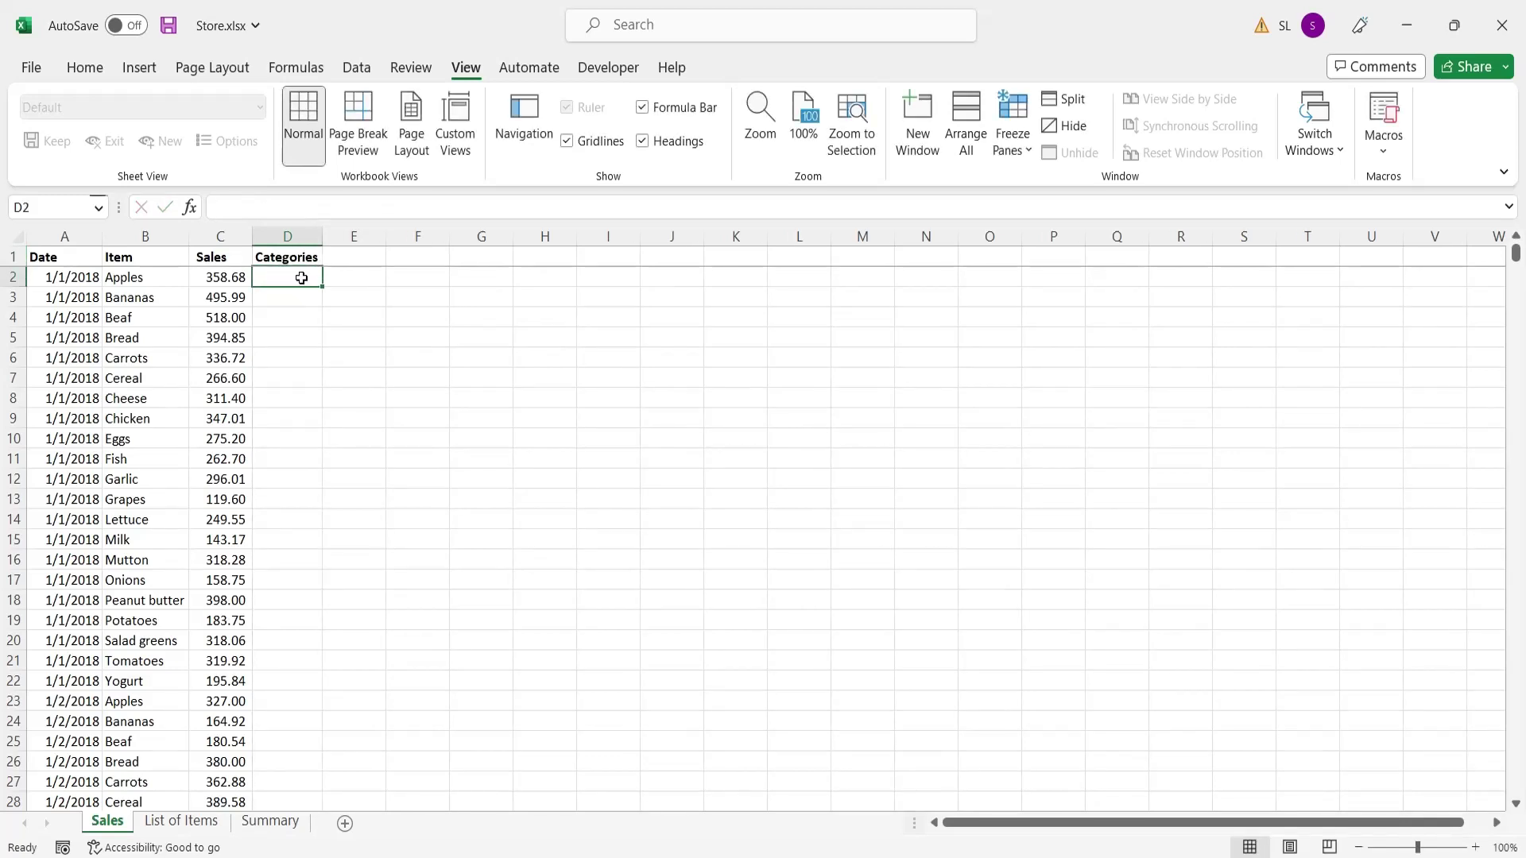
Enter =VLOOKUP(B2,'List of Items'!B:C,2,FALSE) in D2, returning Fruit for Apples
type("=vlook")
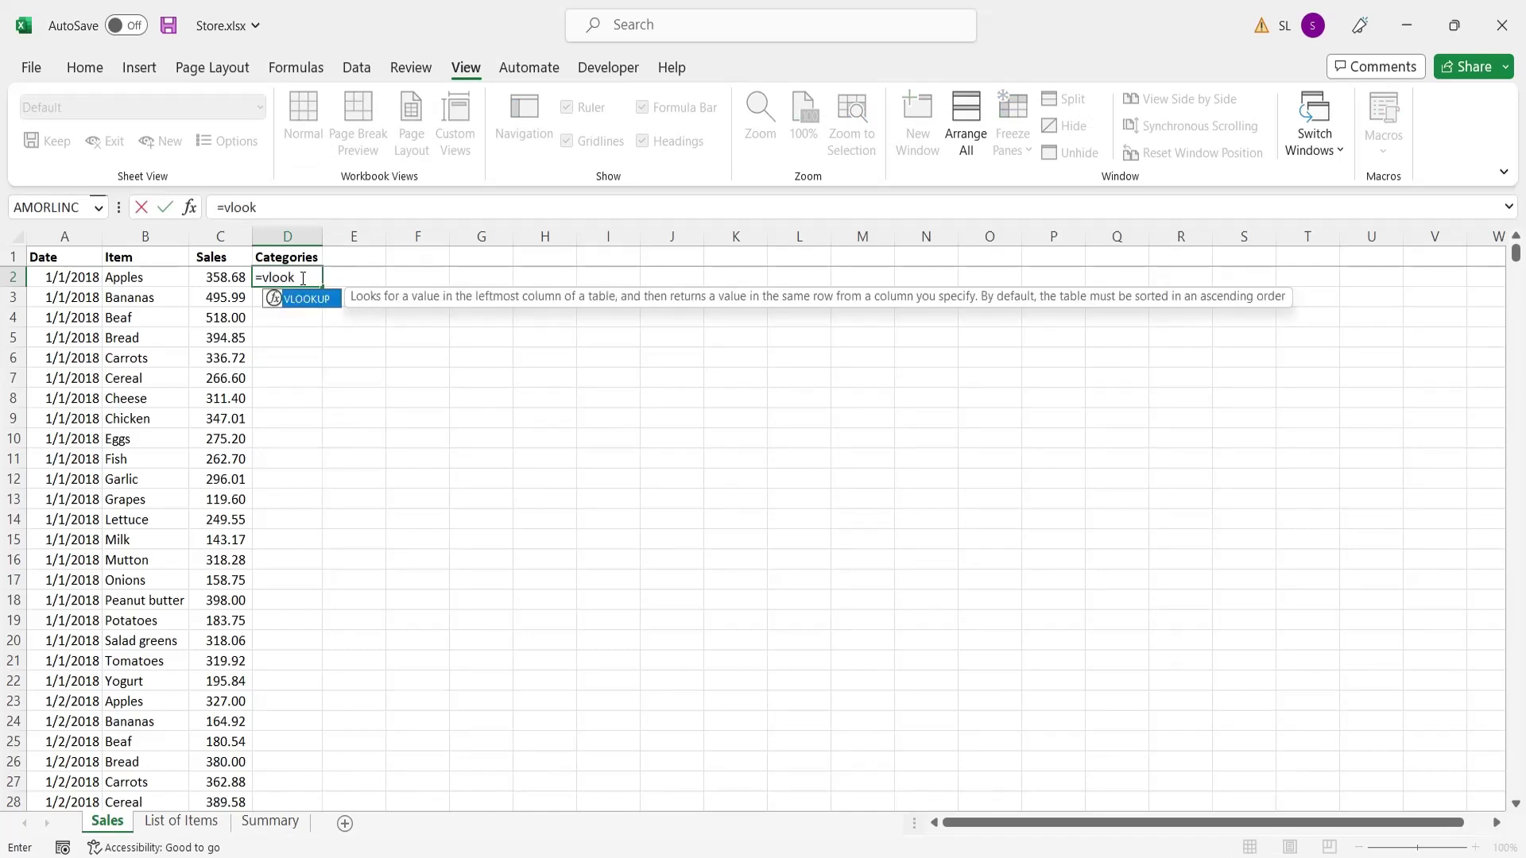
type("up(")
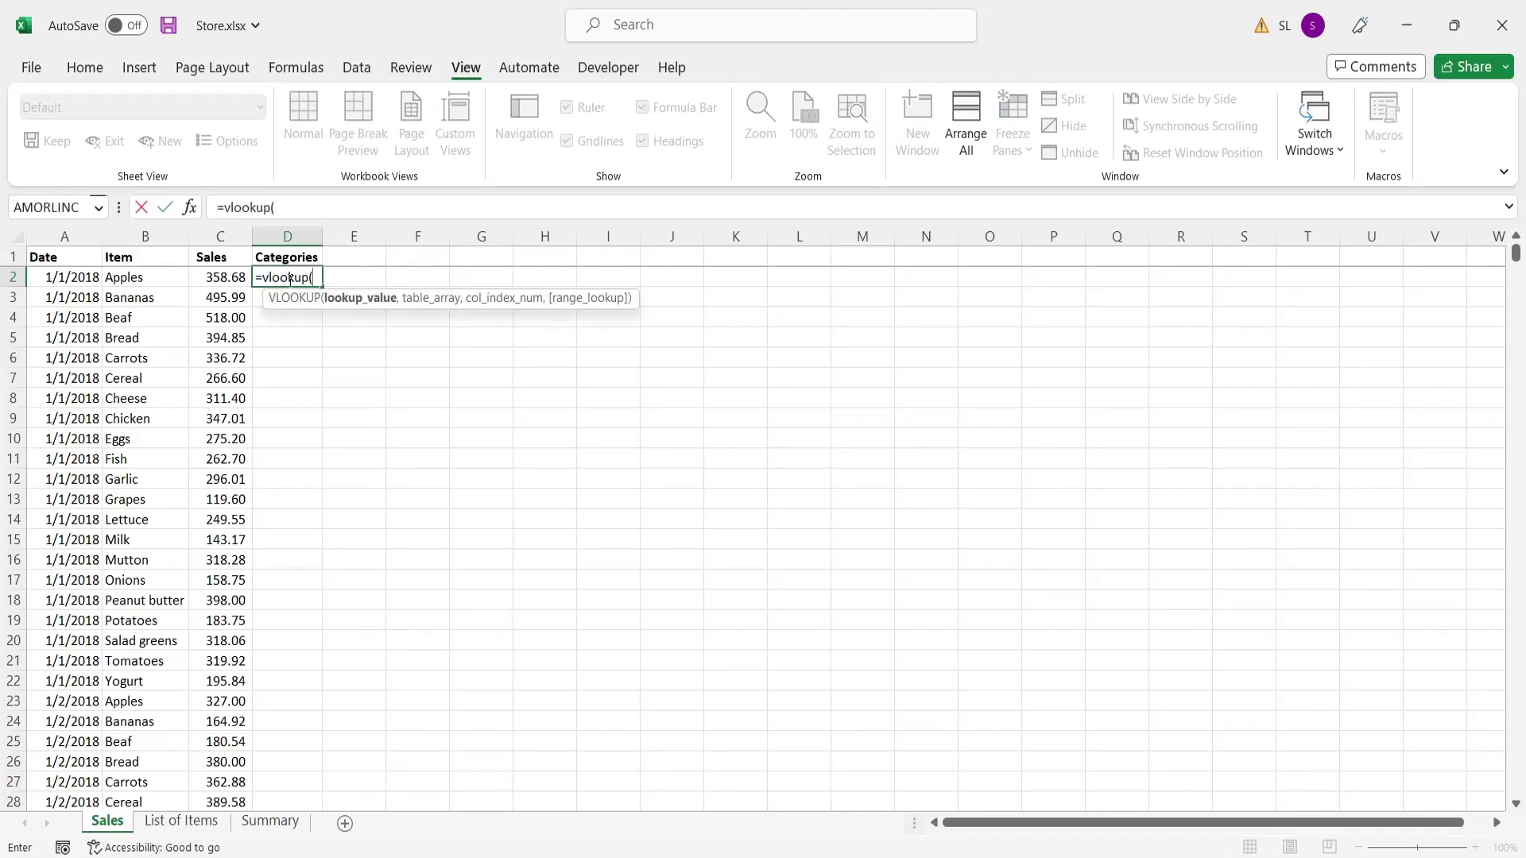
left_click(179, 283)
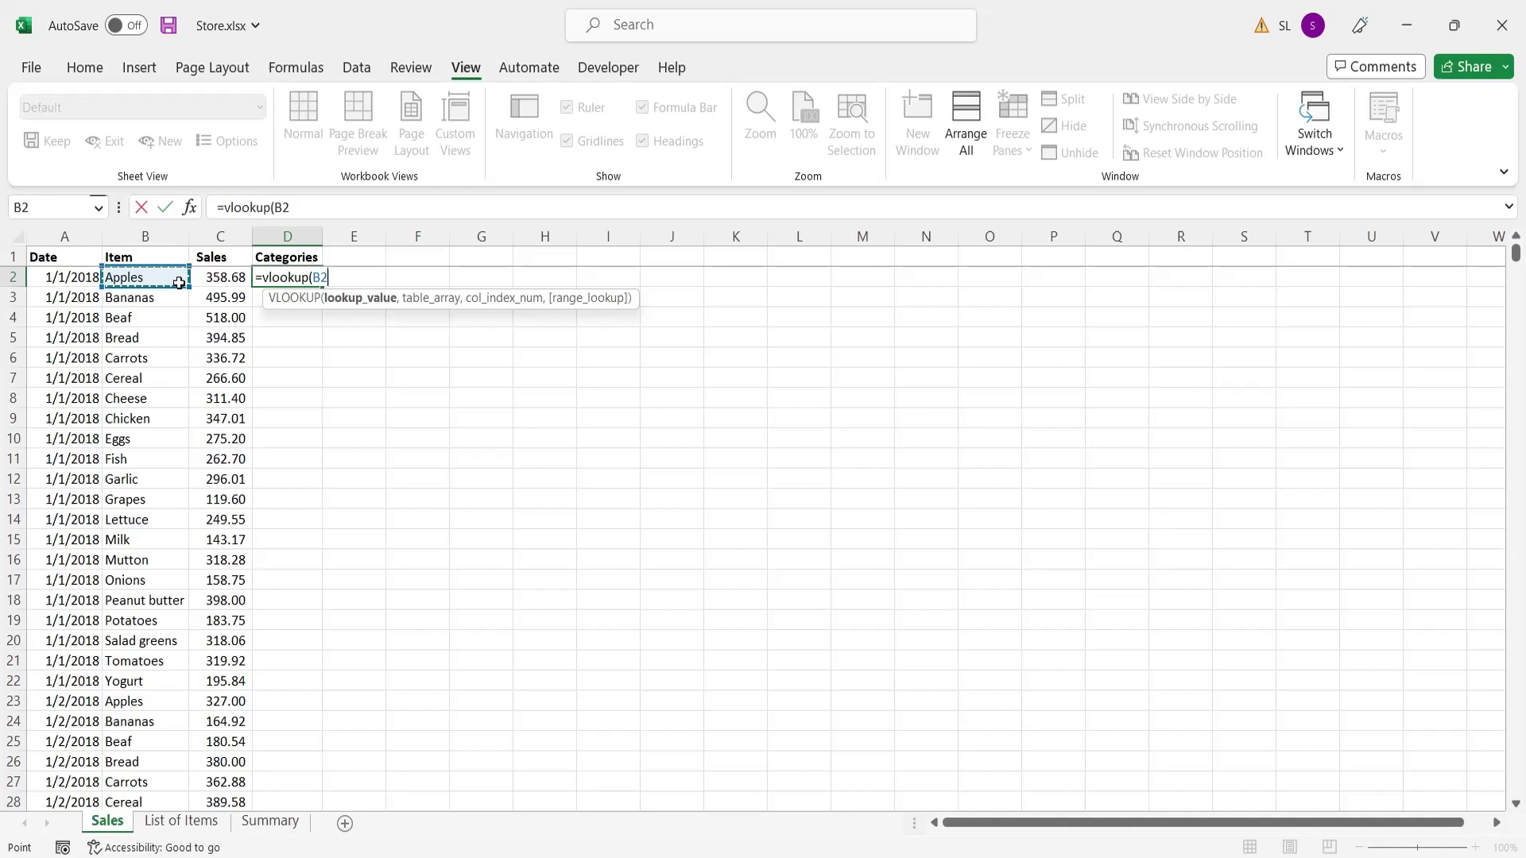
type(",")
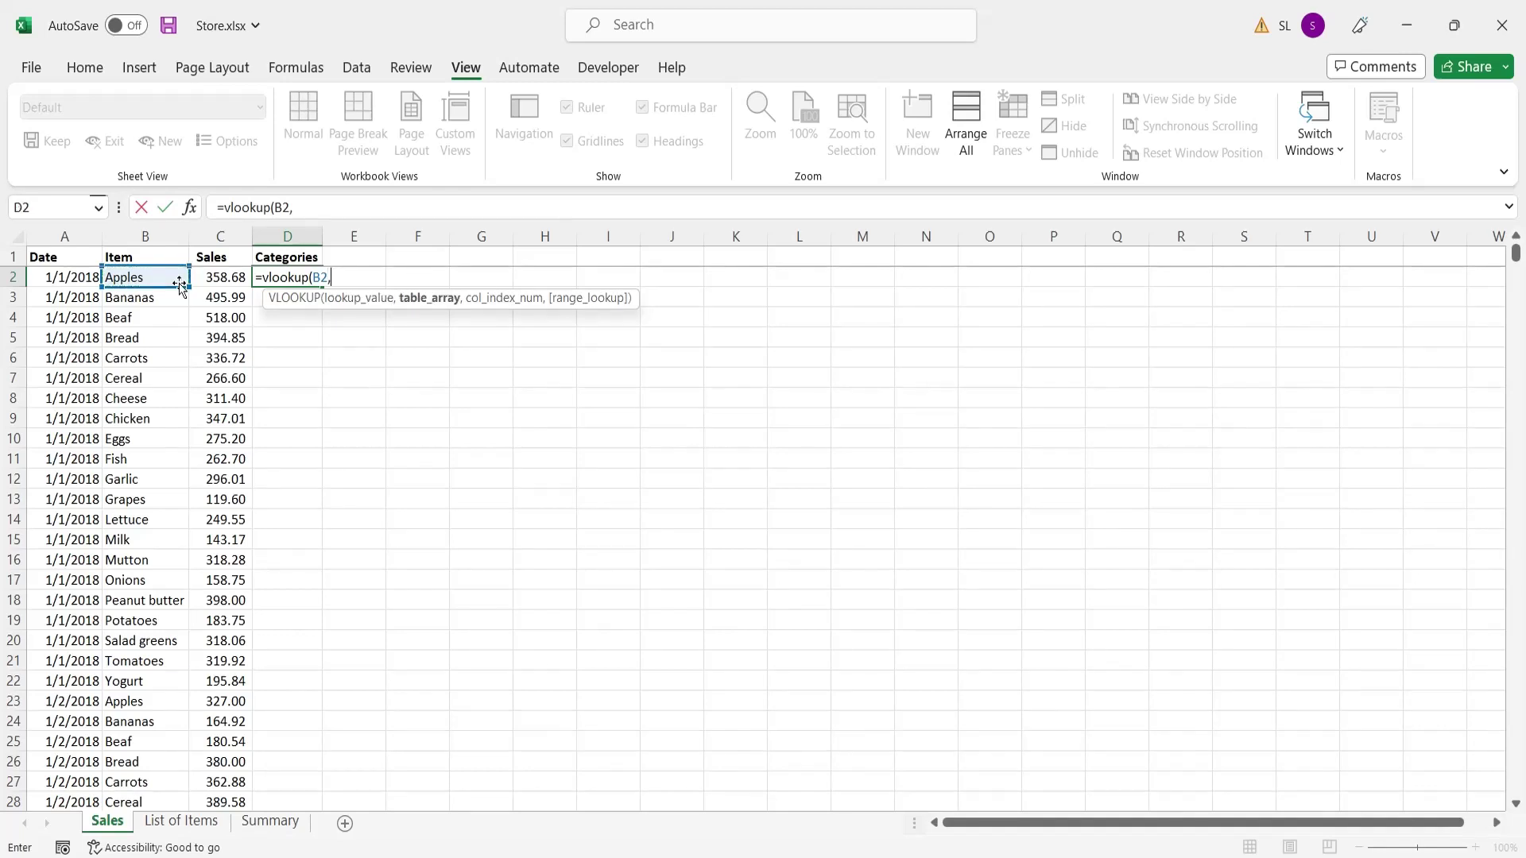
left_click(181, 821)
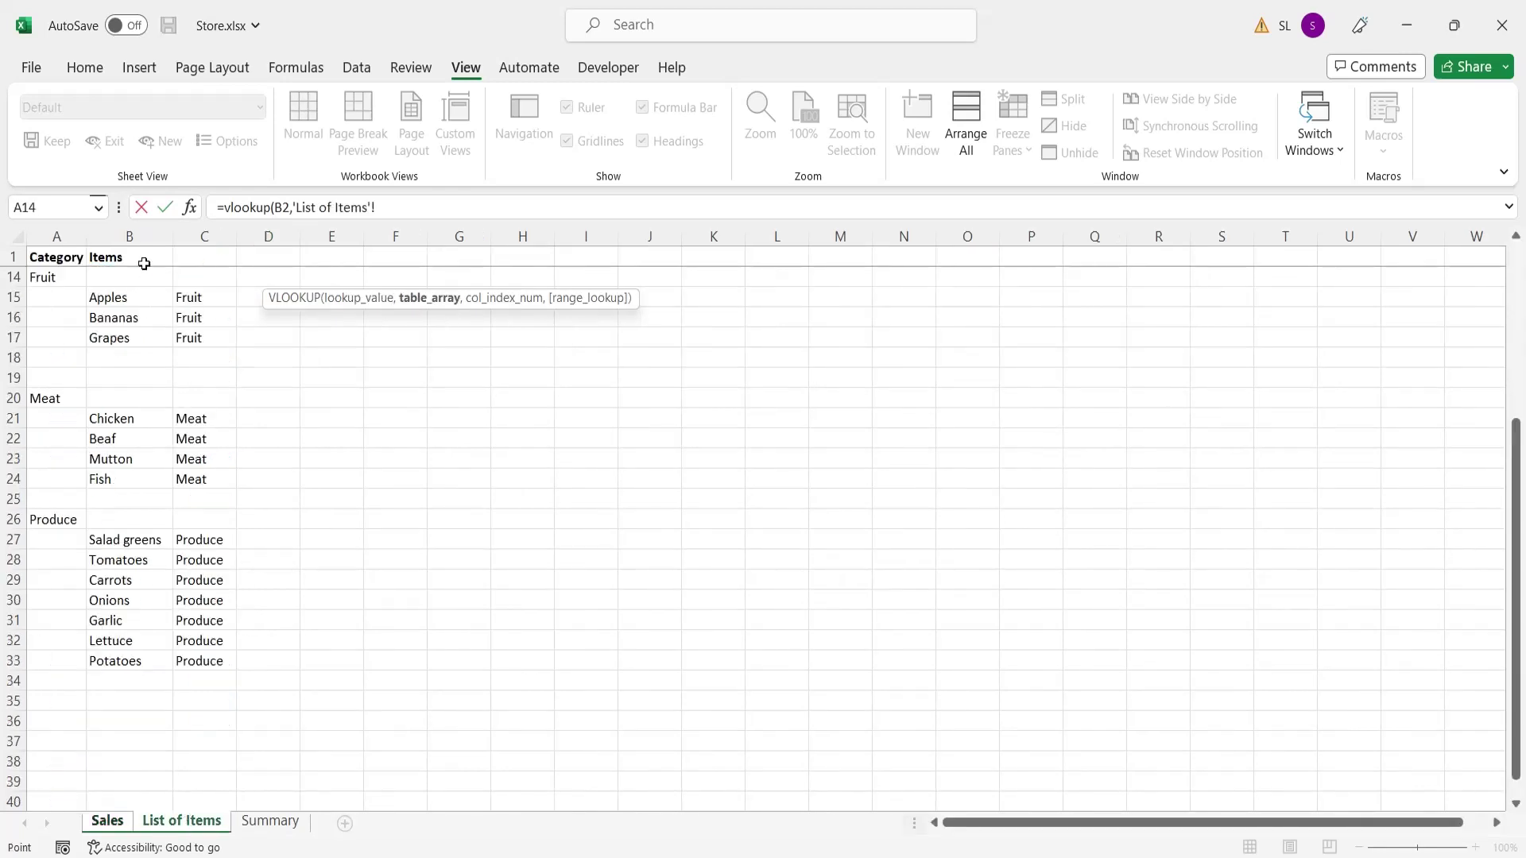
left_click_drag(129, 236, 209, 239)
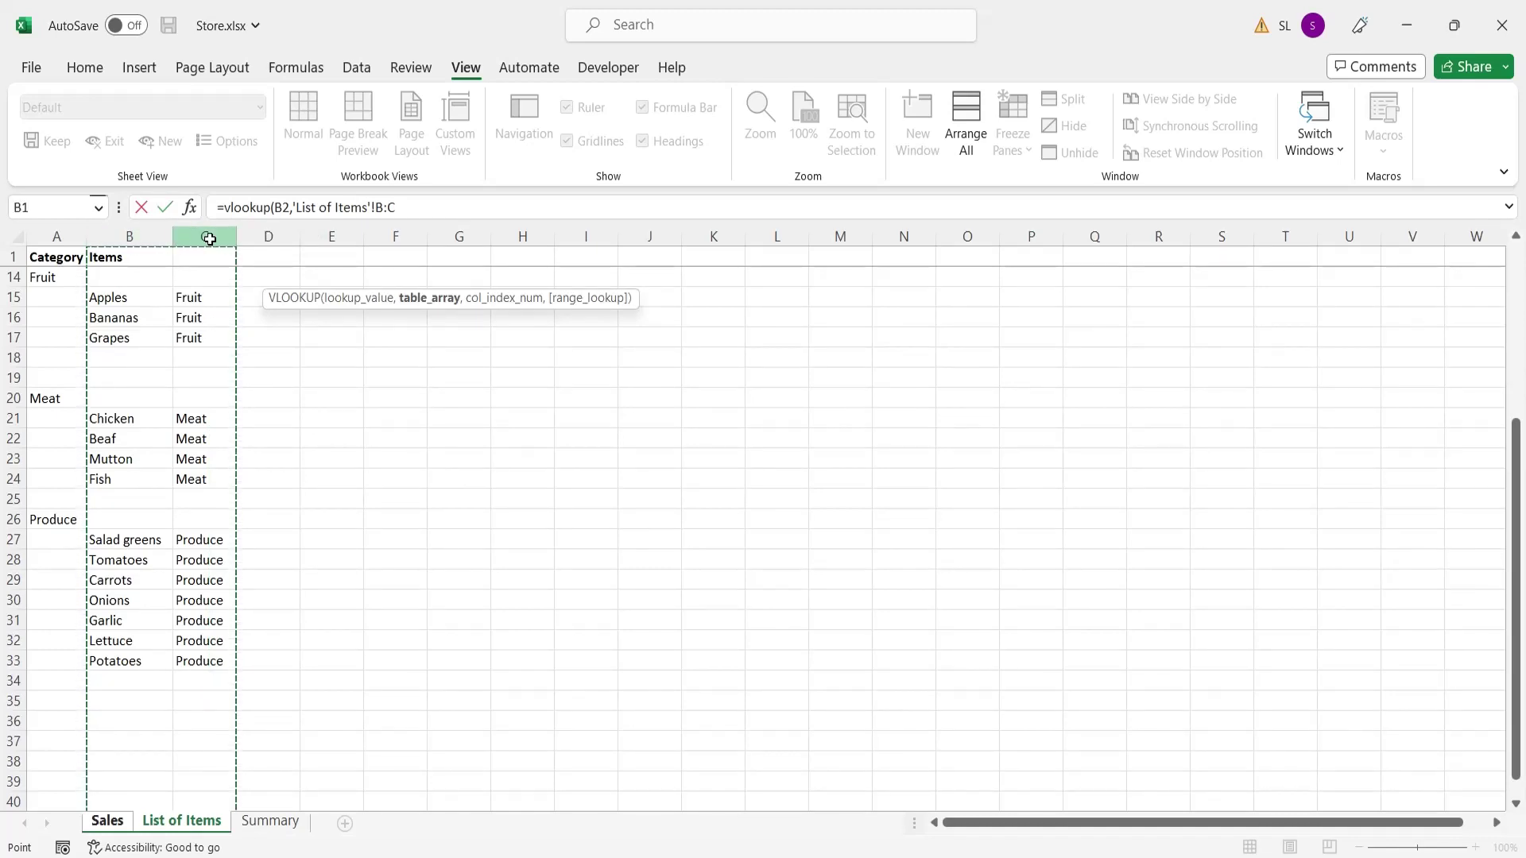
type(",2")
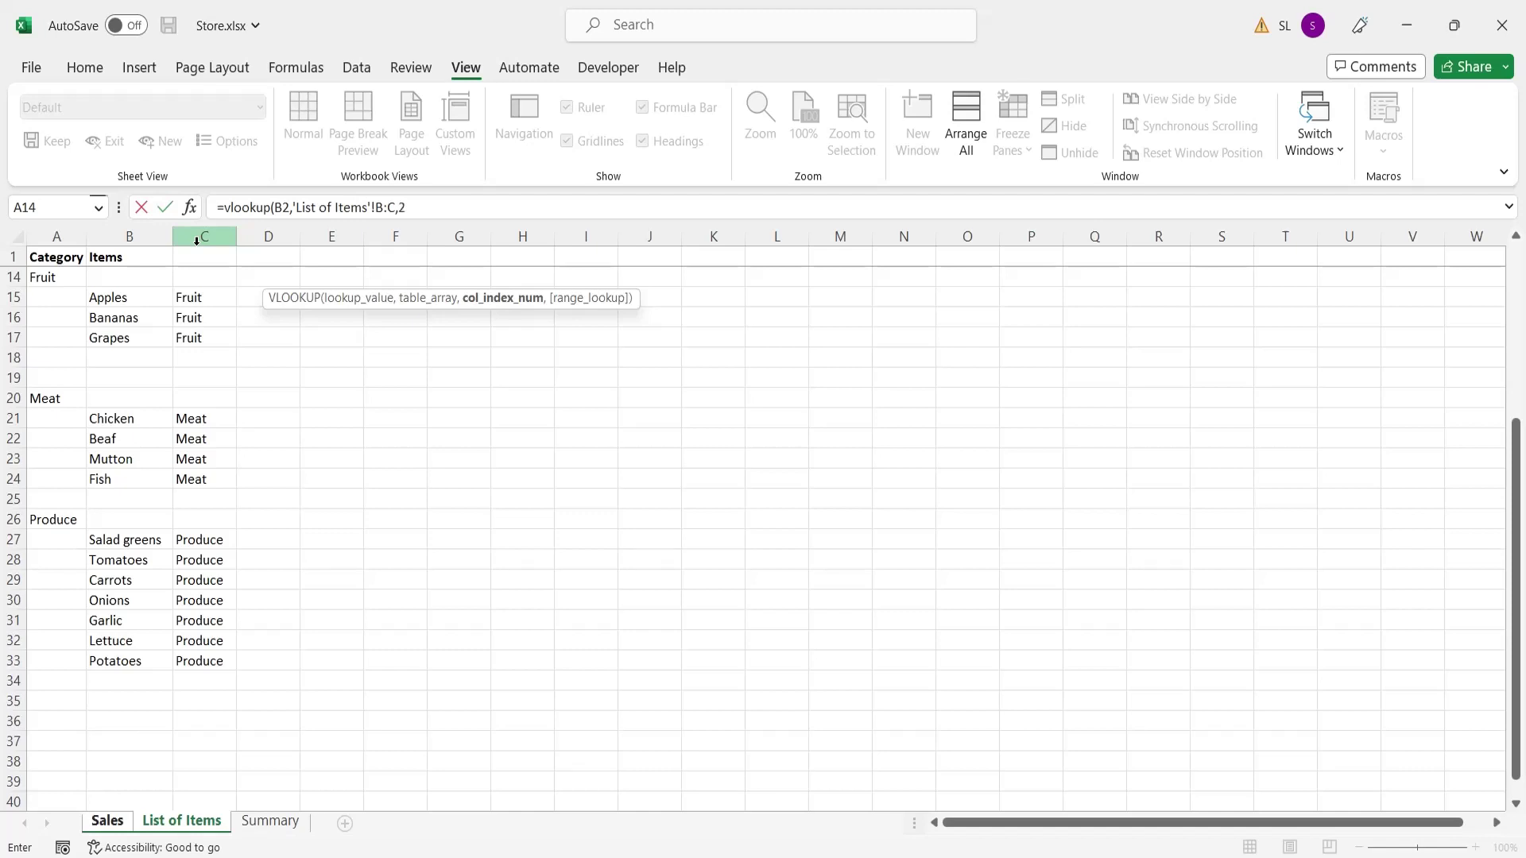
type(",")
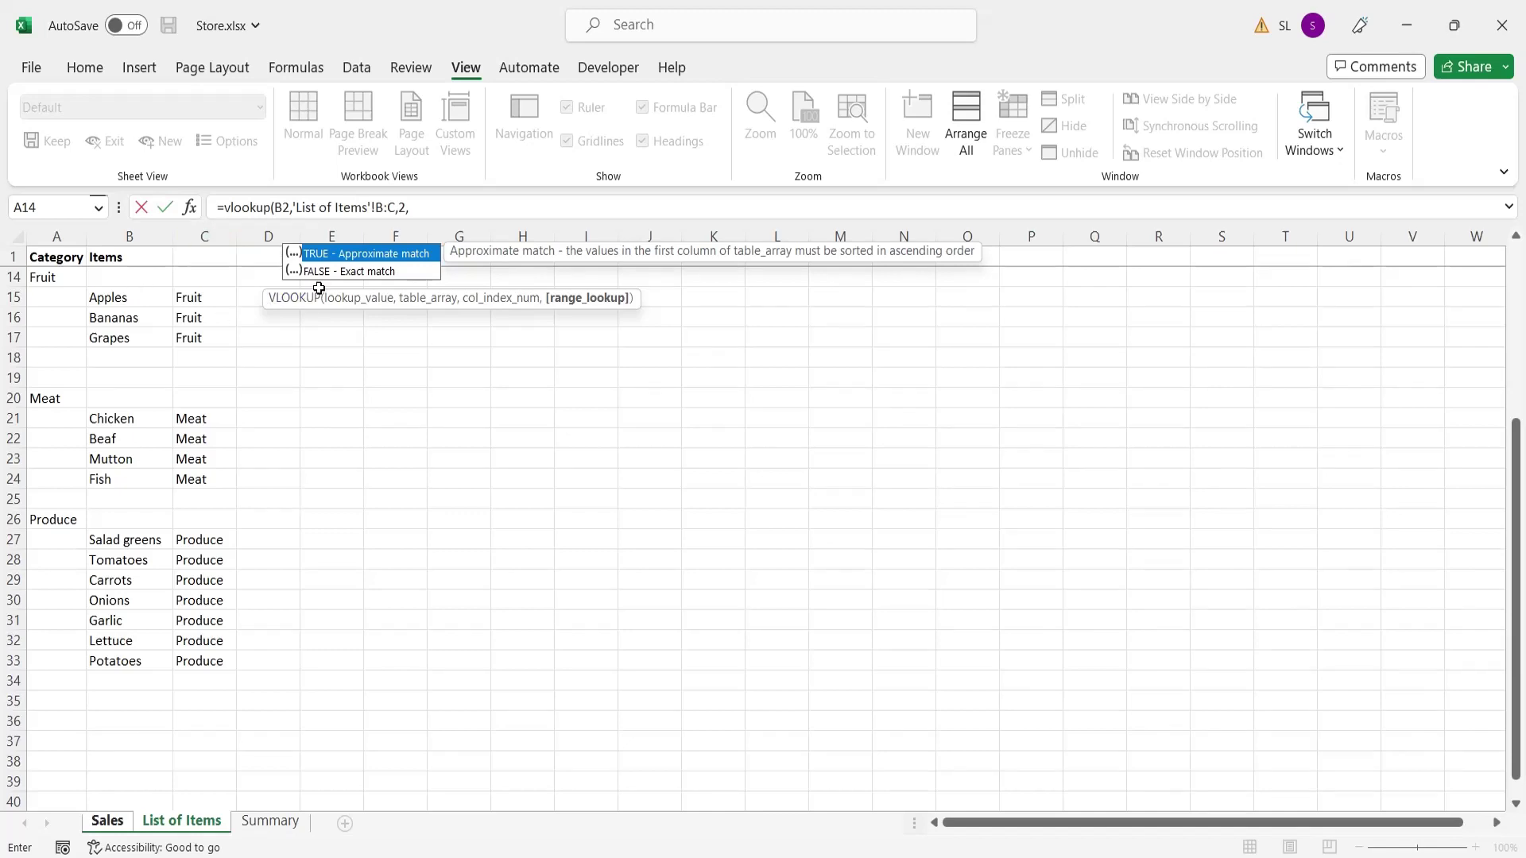
double_click(348, 271)
left_click(504, 215)
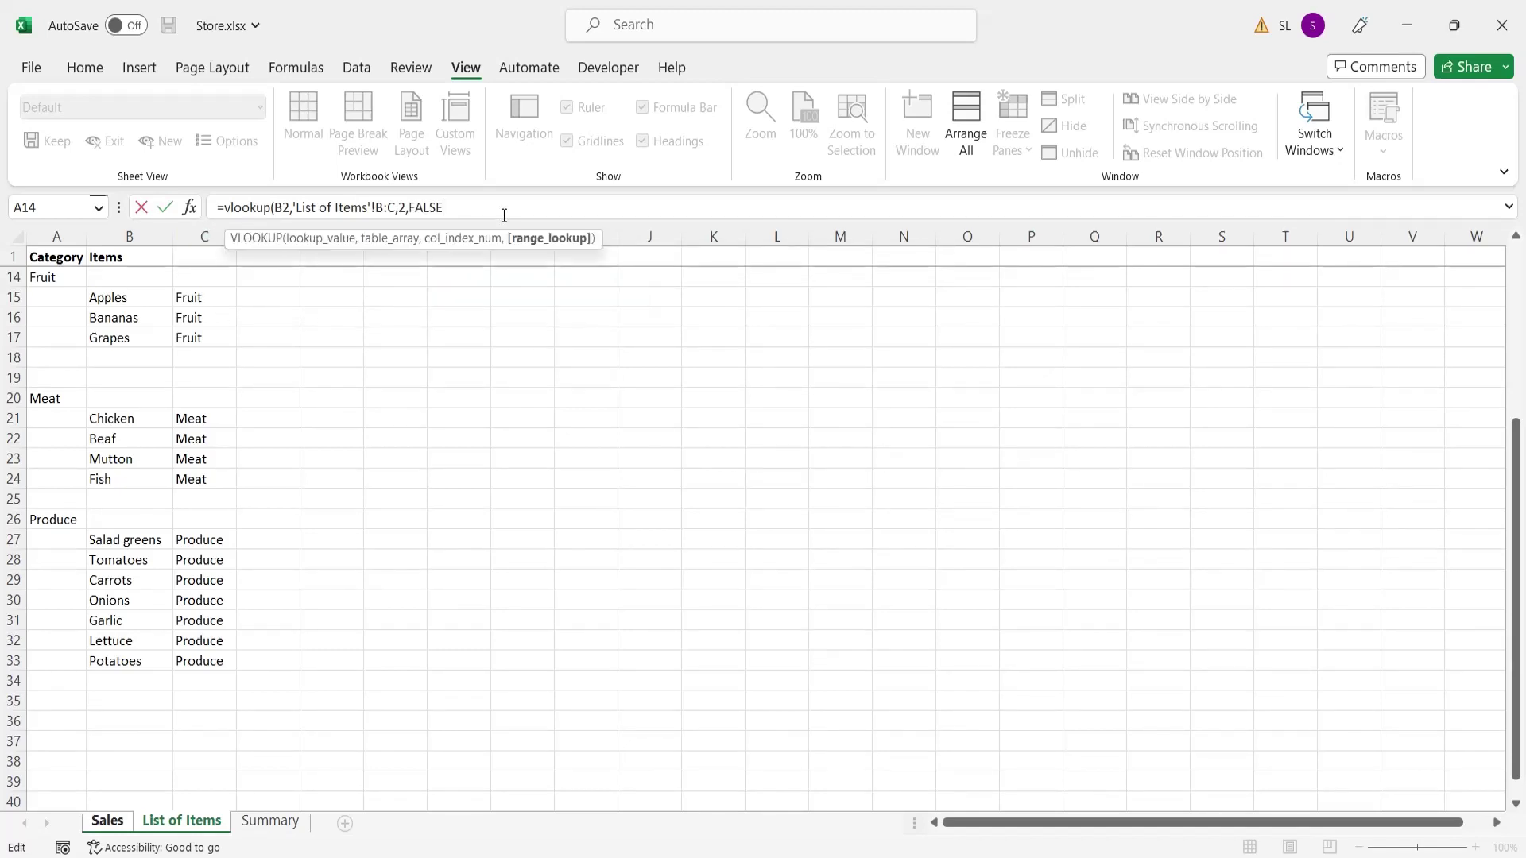
type(")")
key("Return")
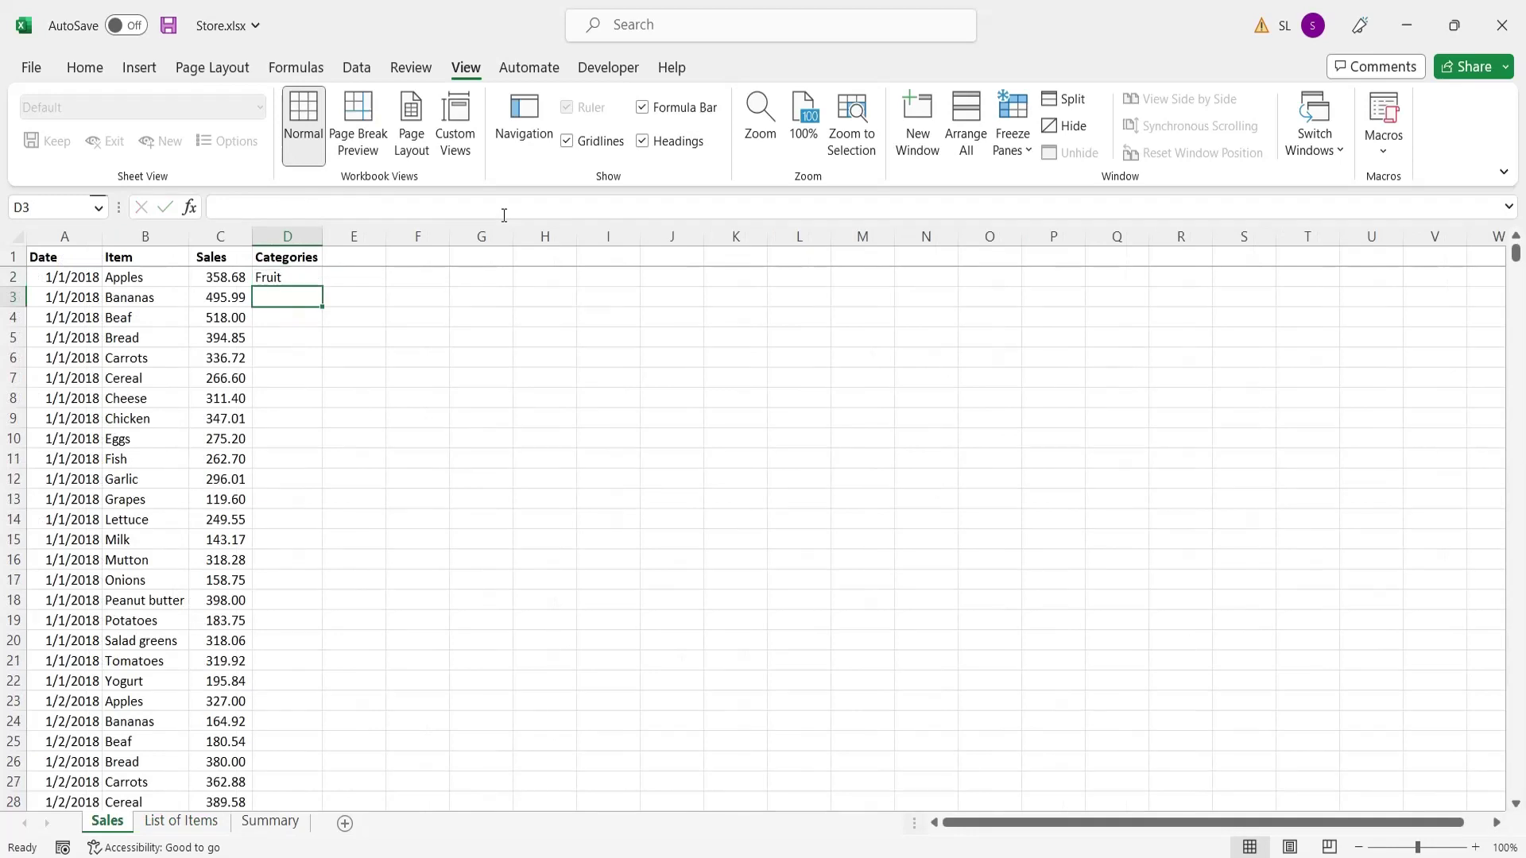
Fill the D2 lookup down to row 7666, checking the column's end and returning to D2
left_click(302, 278)
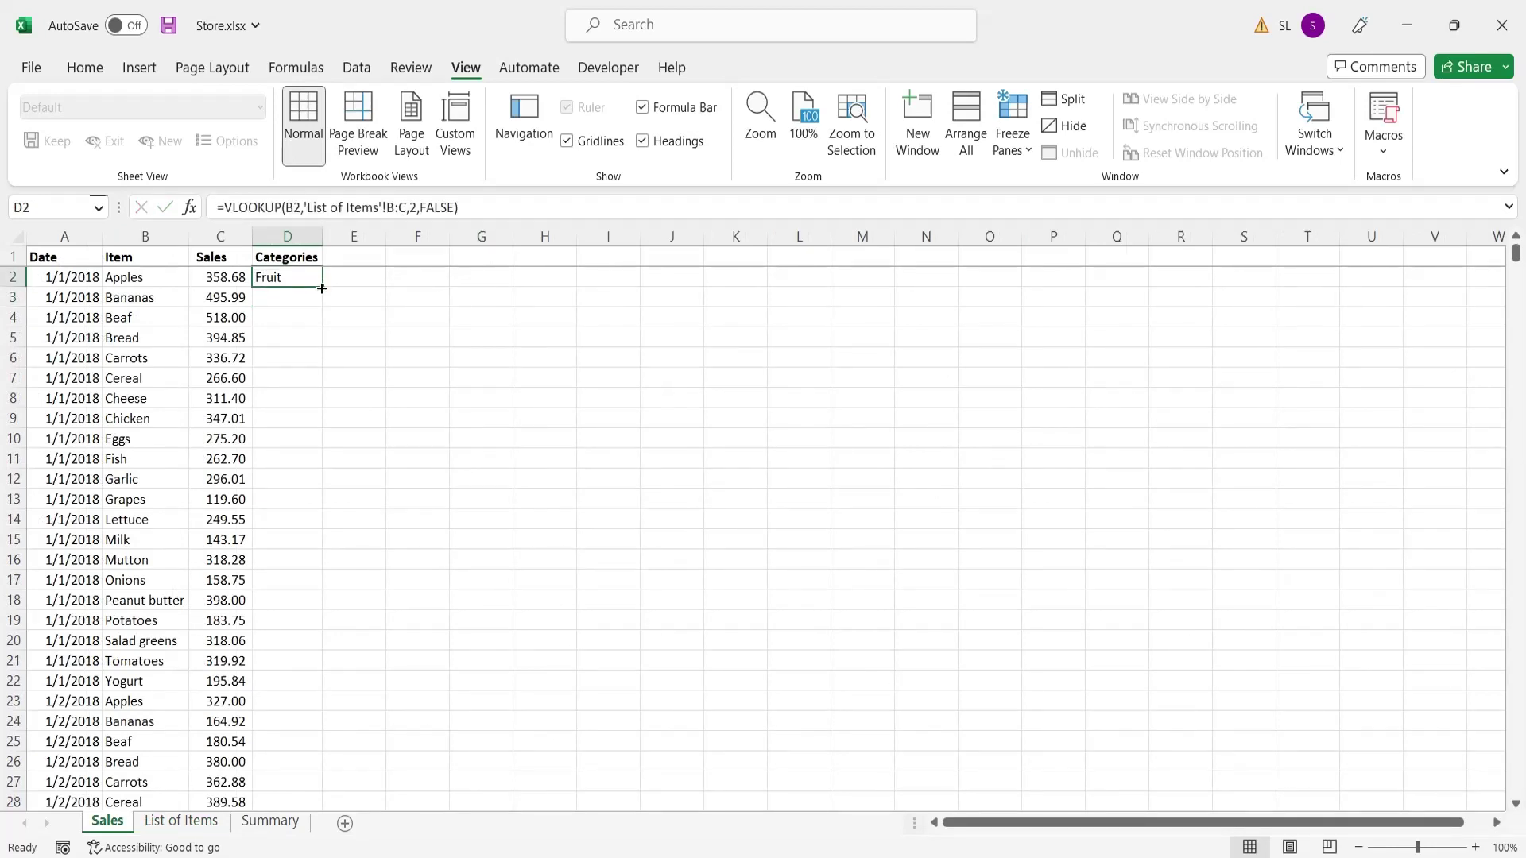
double_click(321, 288)
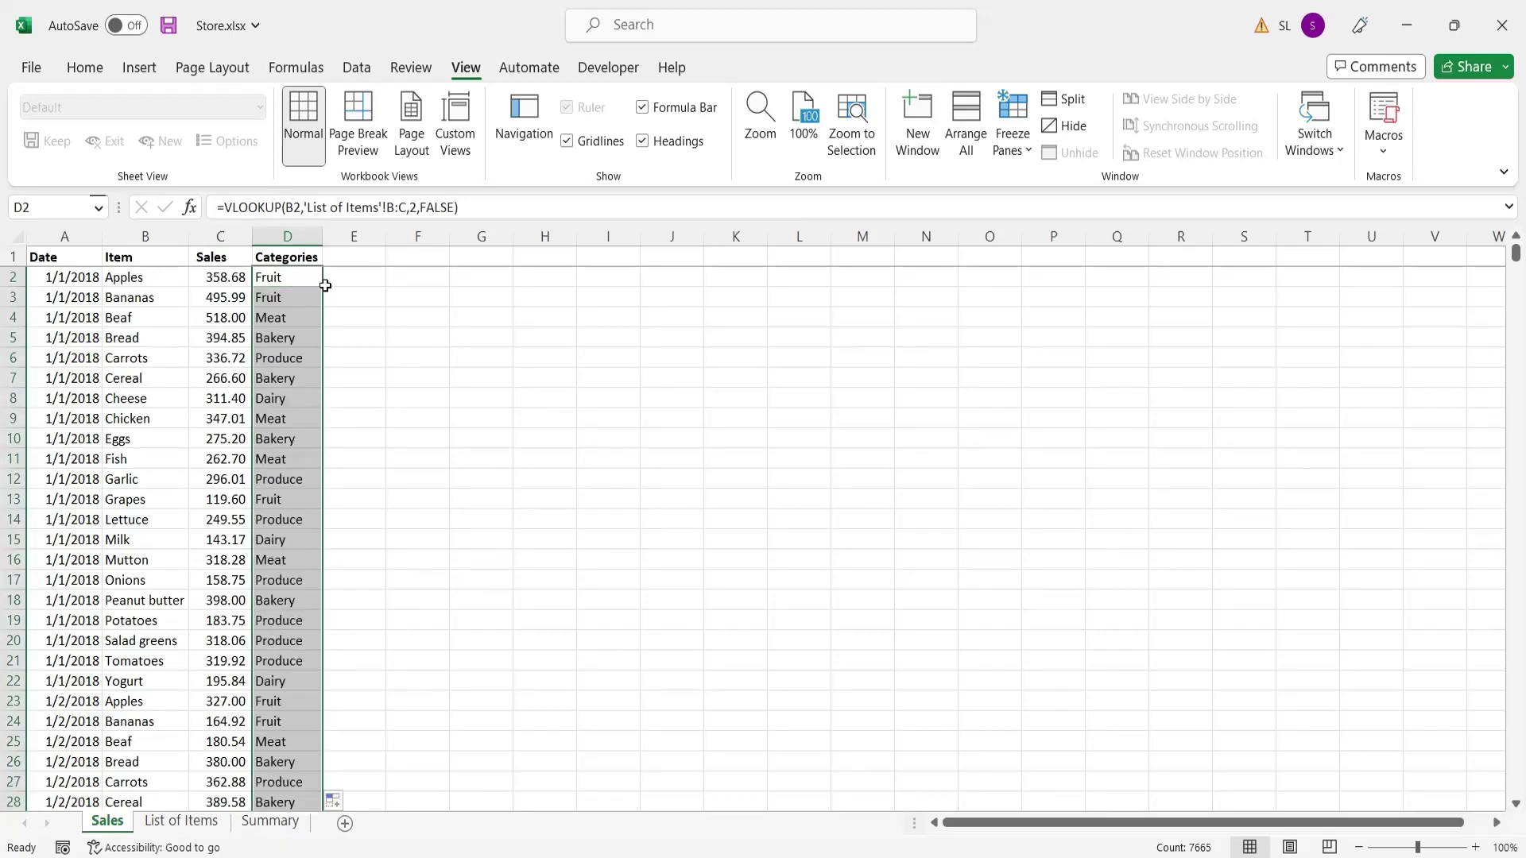
key("ctrl+Down")
scroll(325, 285, "down", 1)
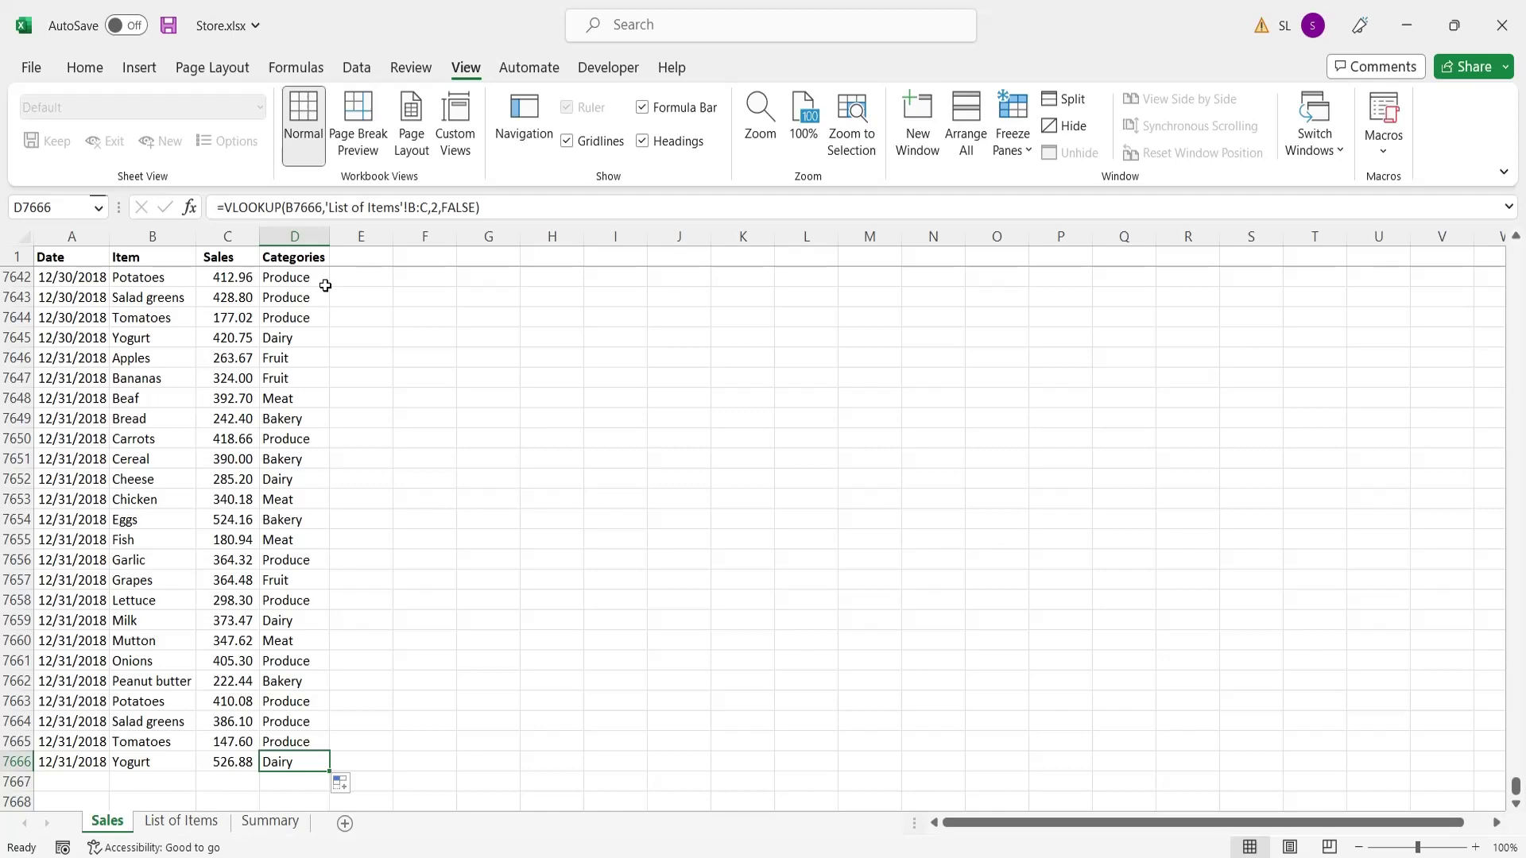
key("ctrl+Down")
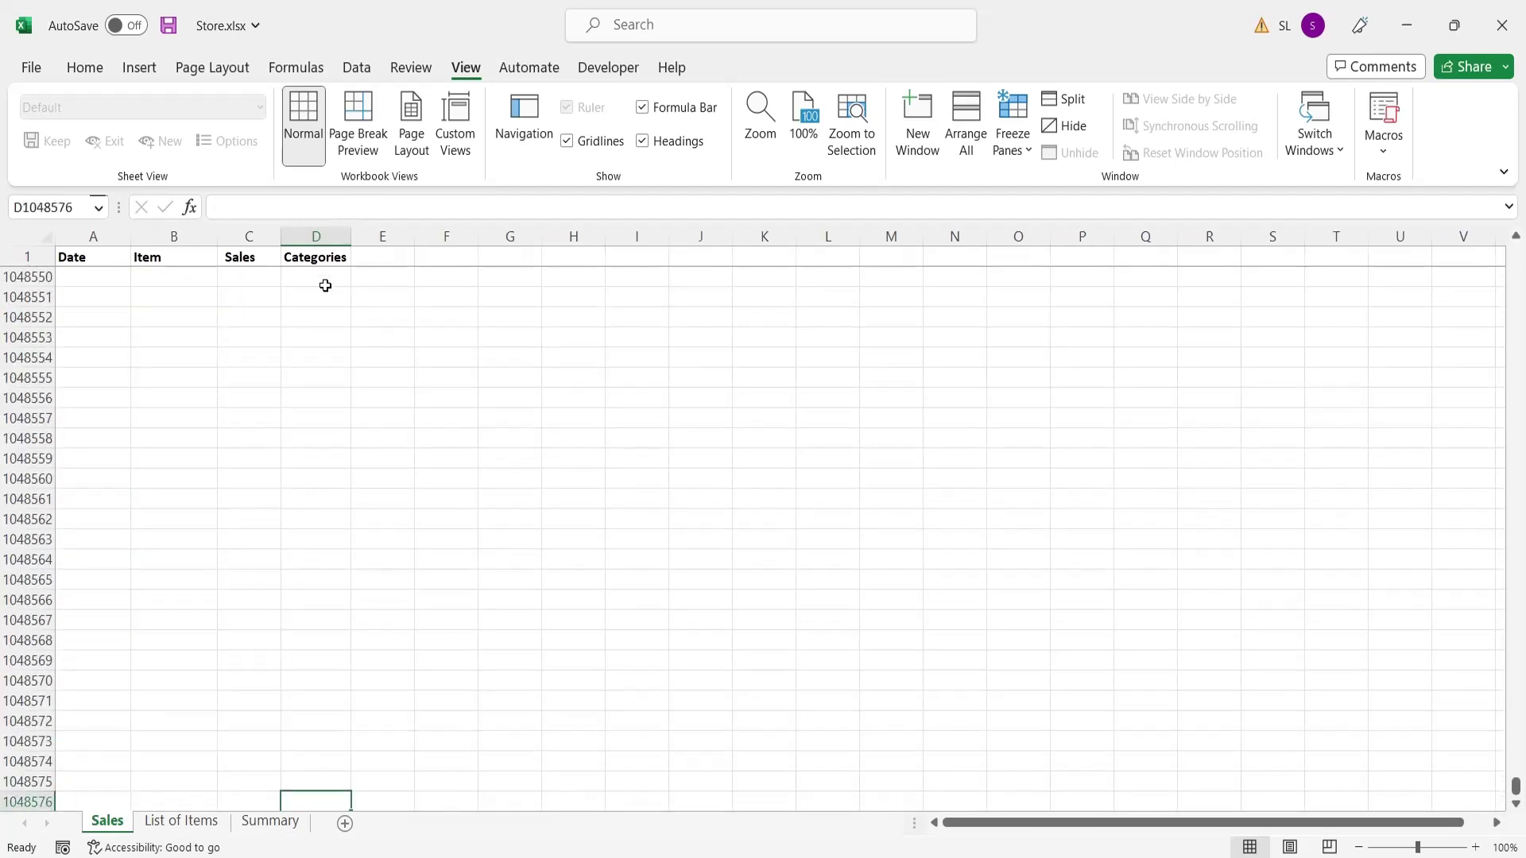
key("ctrl+Up")
key("ctrl+Up")
key("Down")
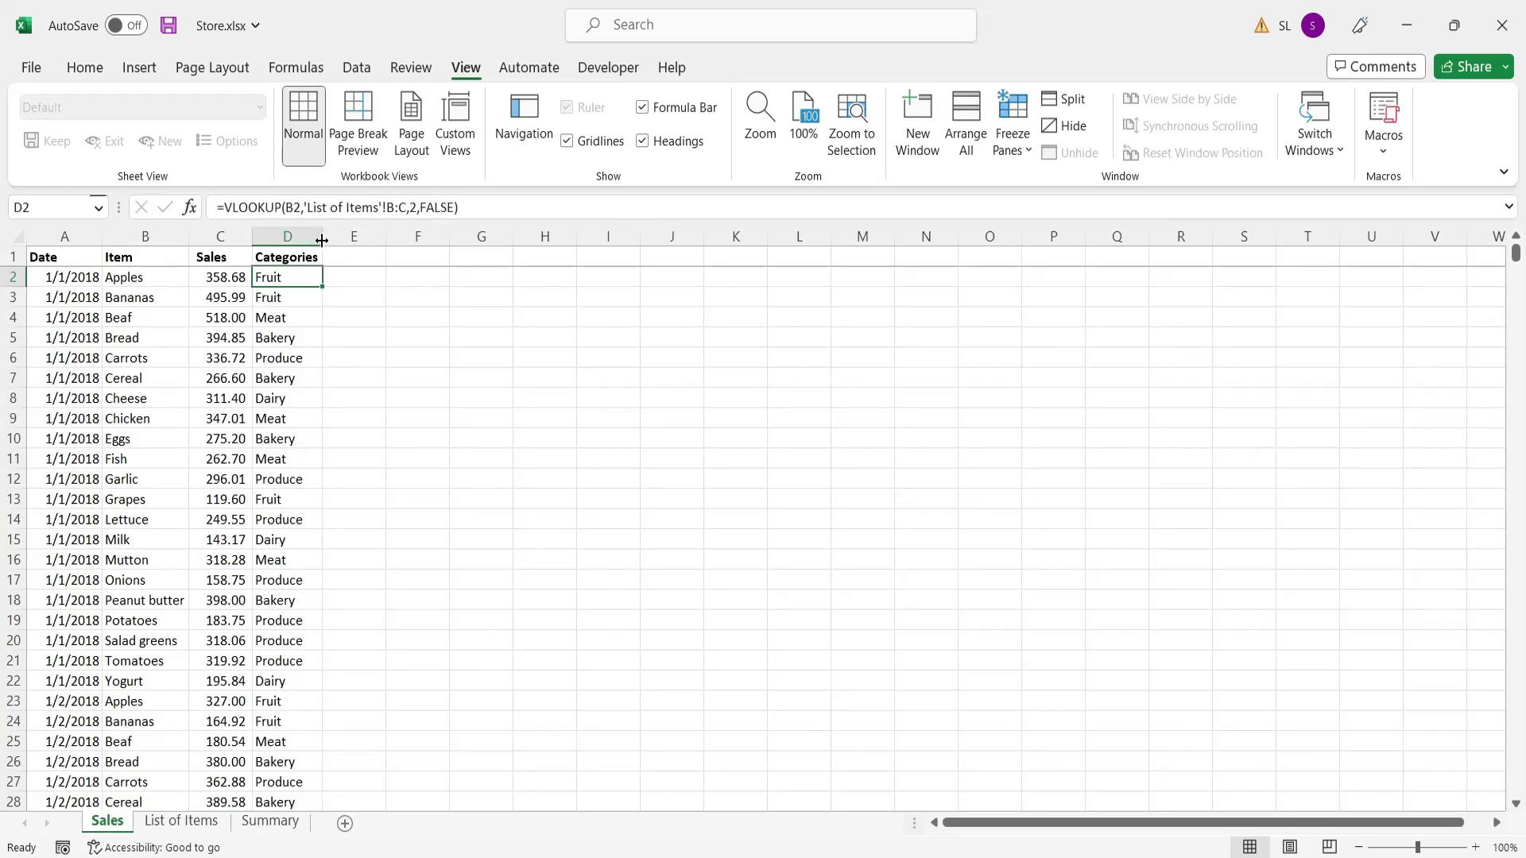
left_click(256, 826)
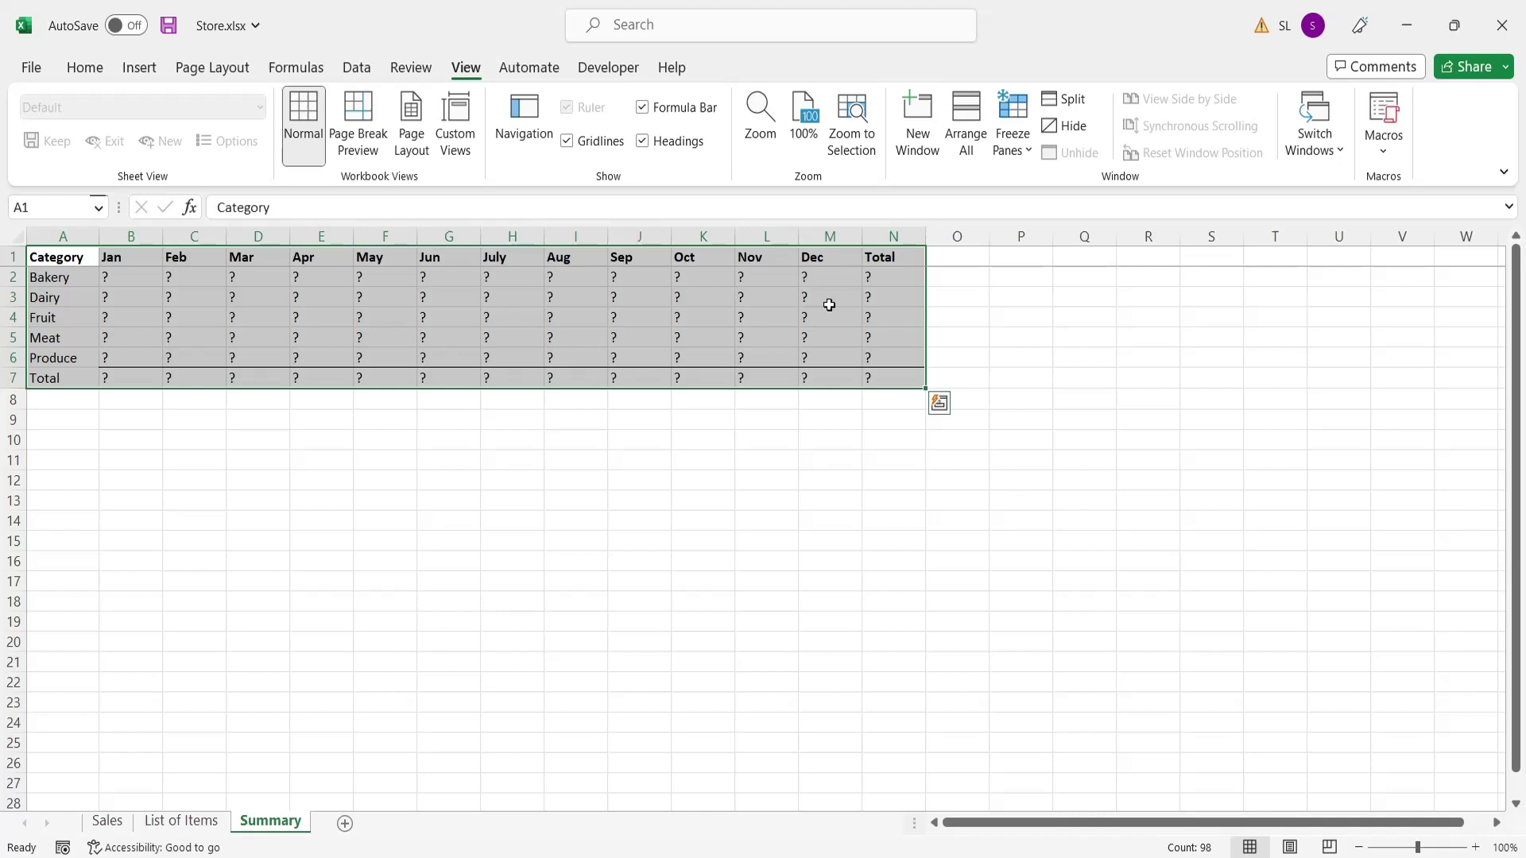
left_click(883, 276)
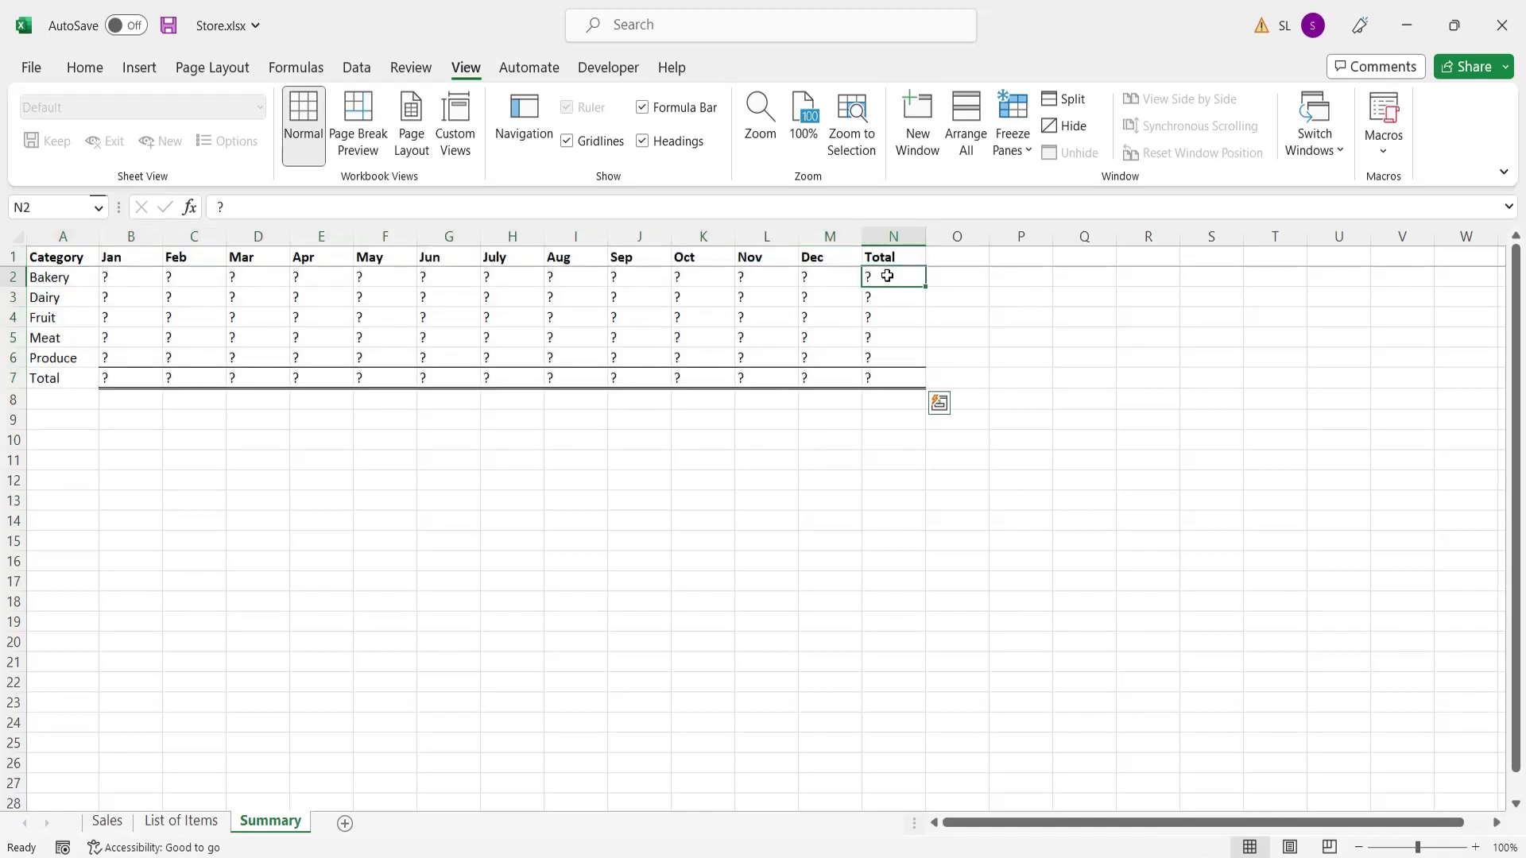
left_click_drag(114, 257, 868, 265)
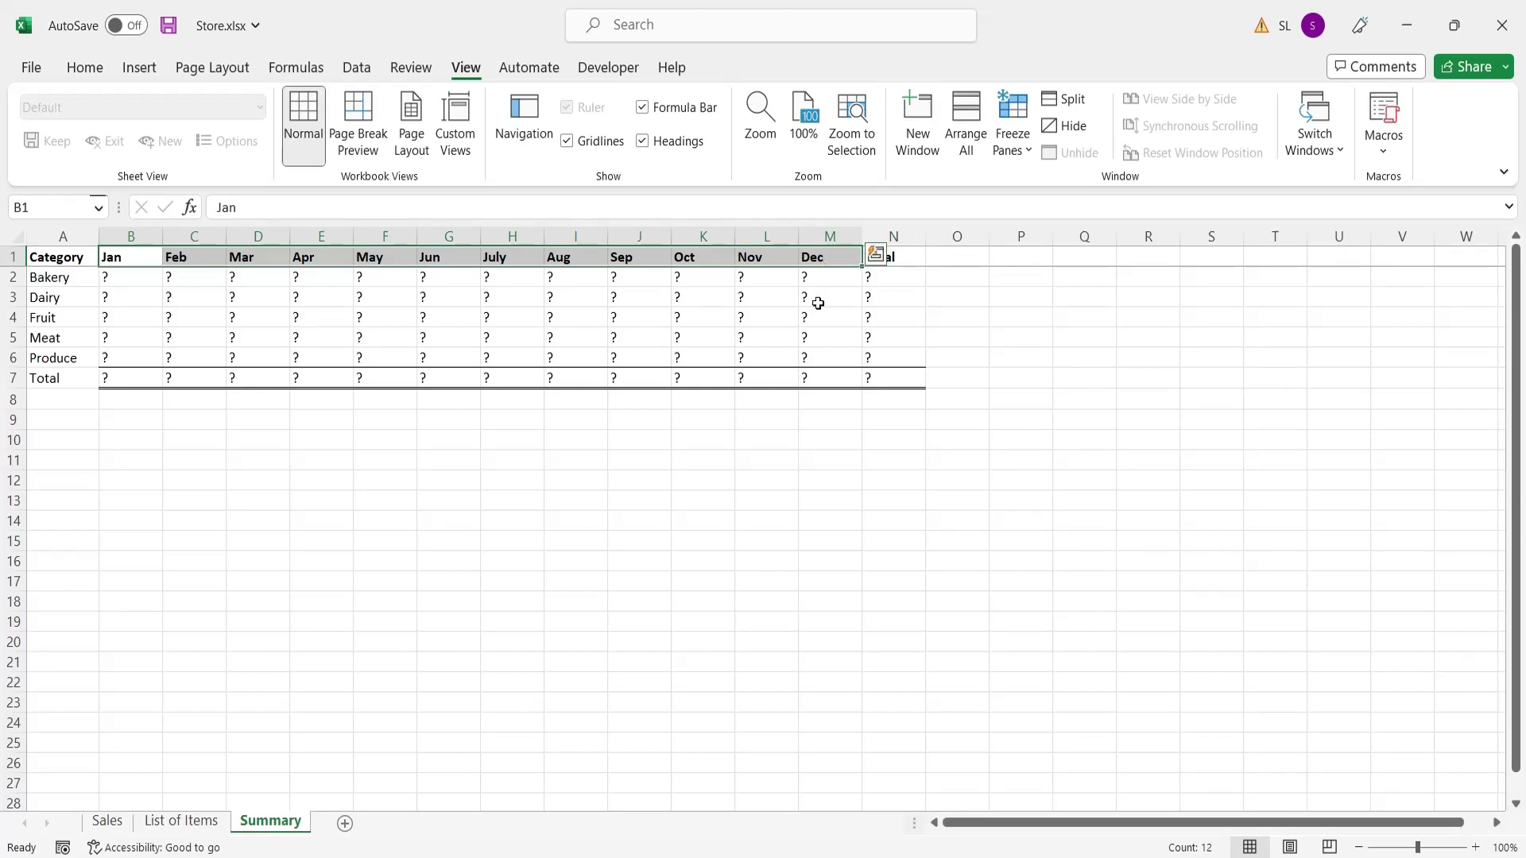
left_click(531, 314)
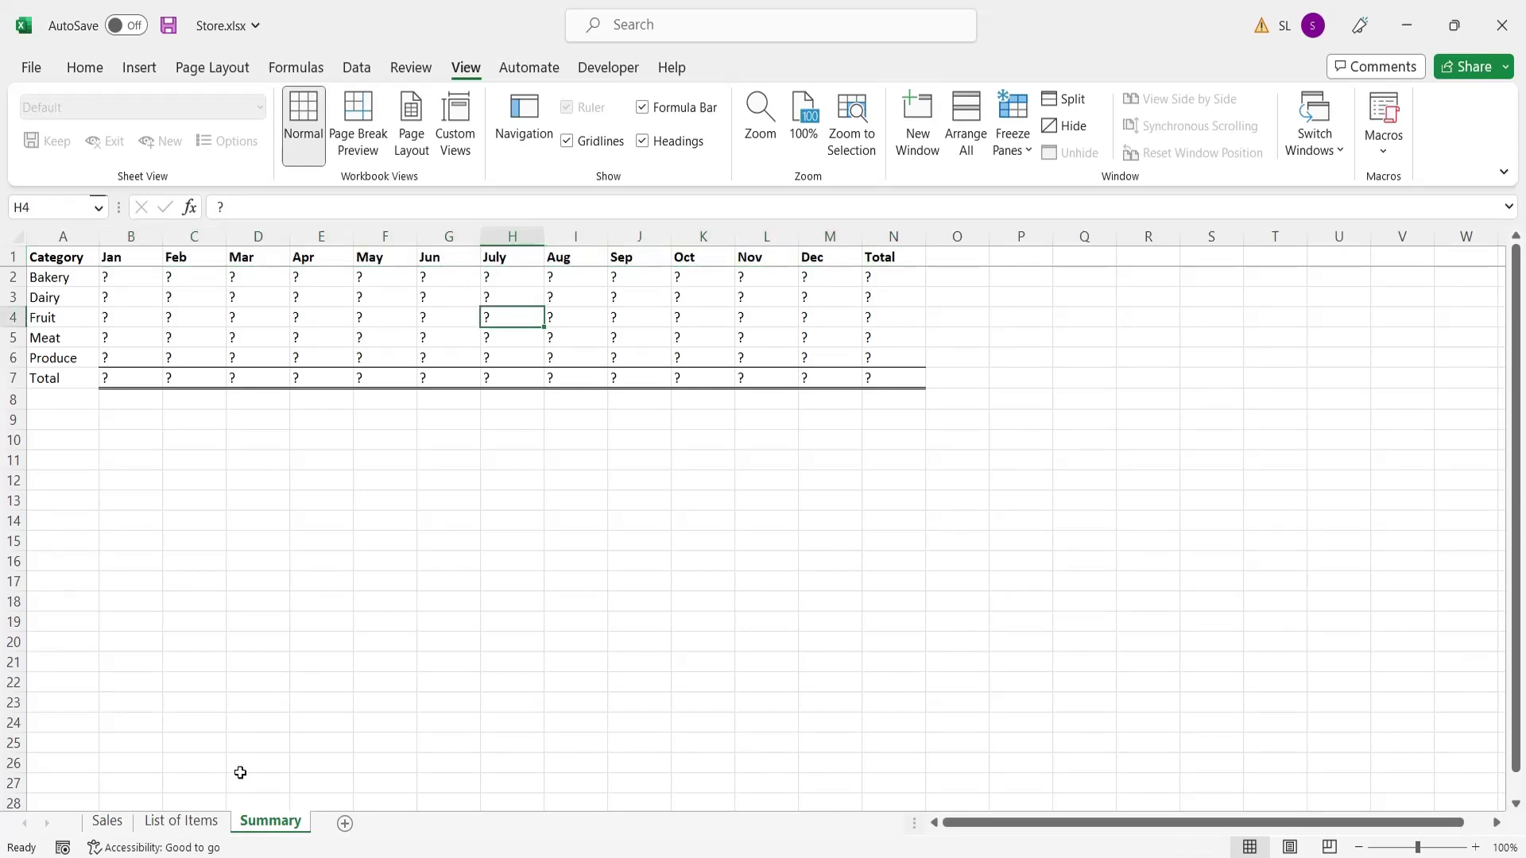
left_click(101, 827)
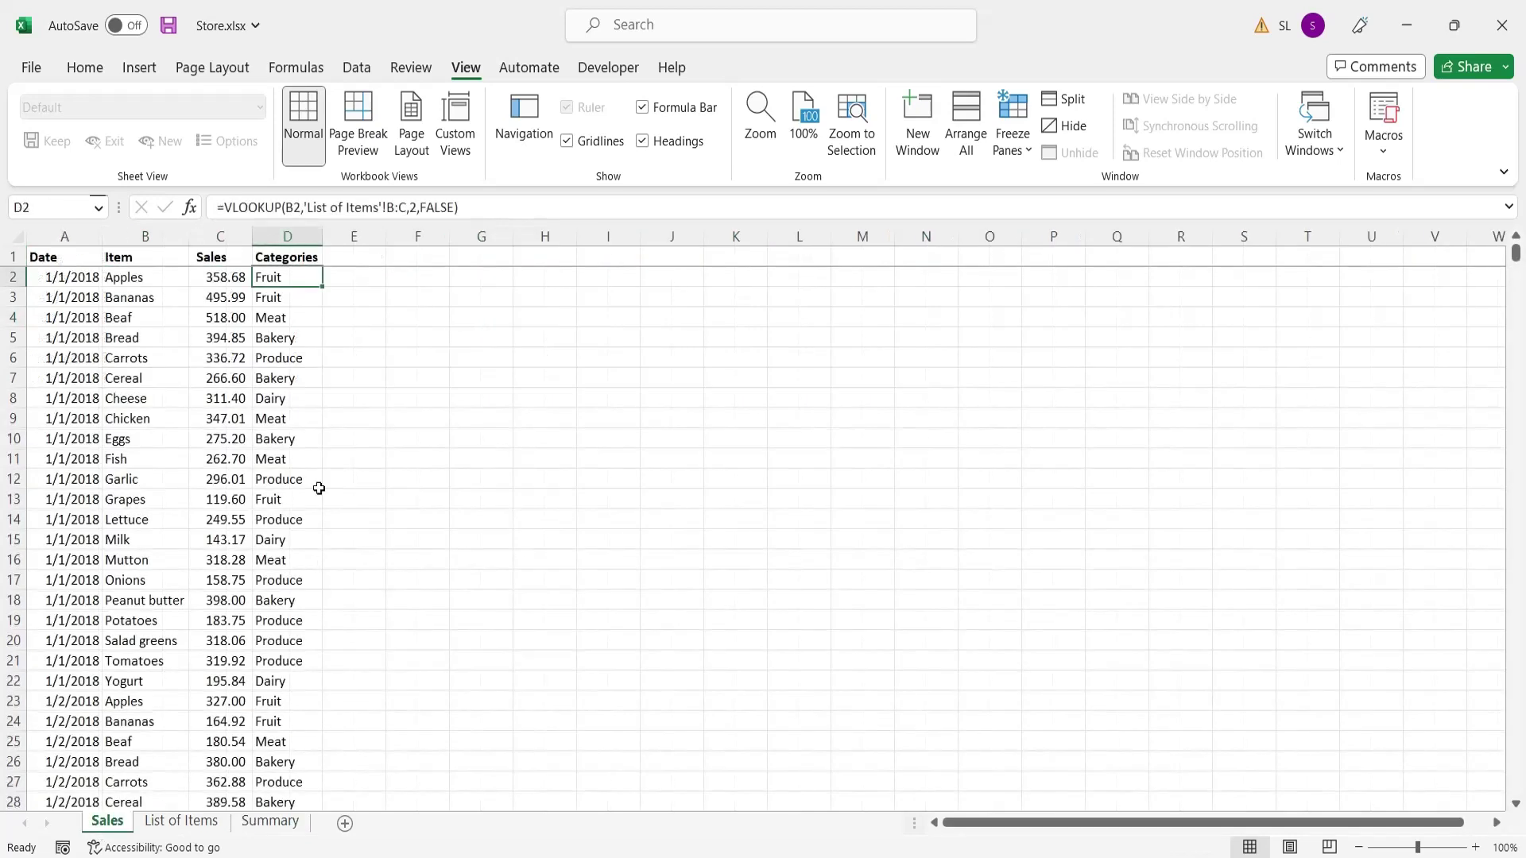
Add the 'Months' header in cell E1
left_click(374, 256)
type("Months")
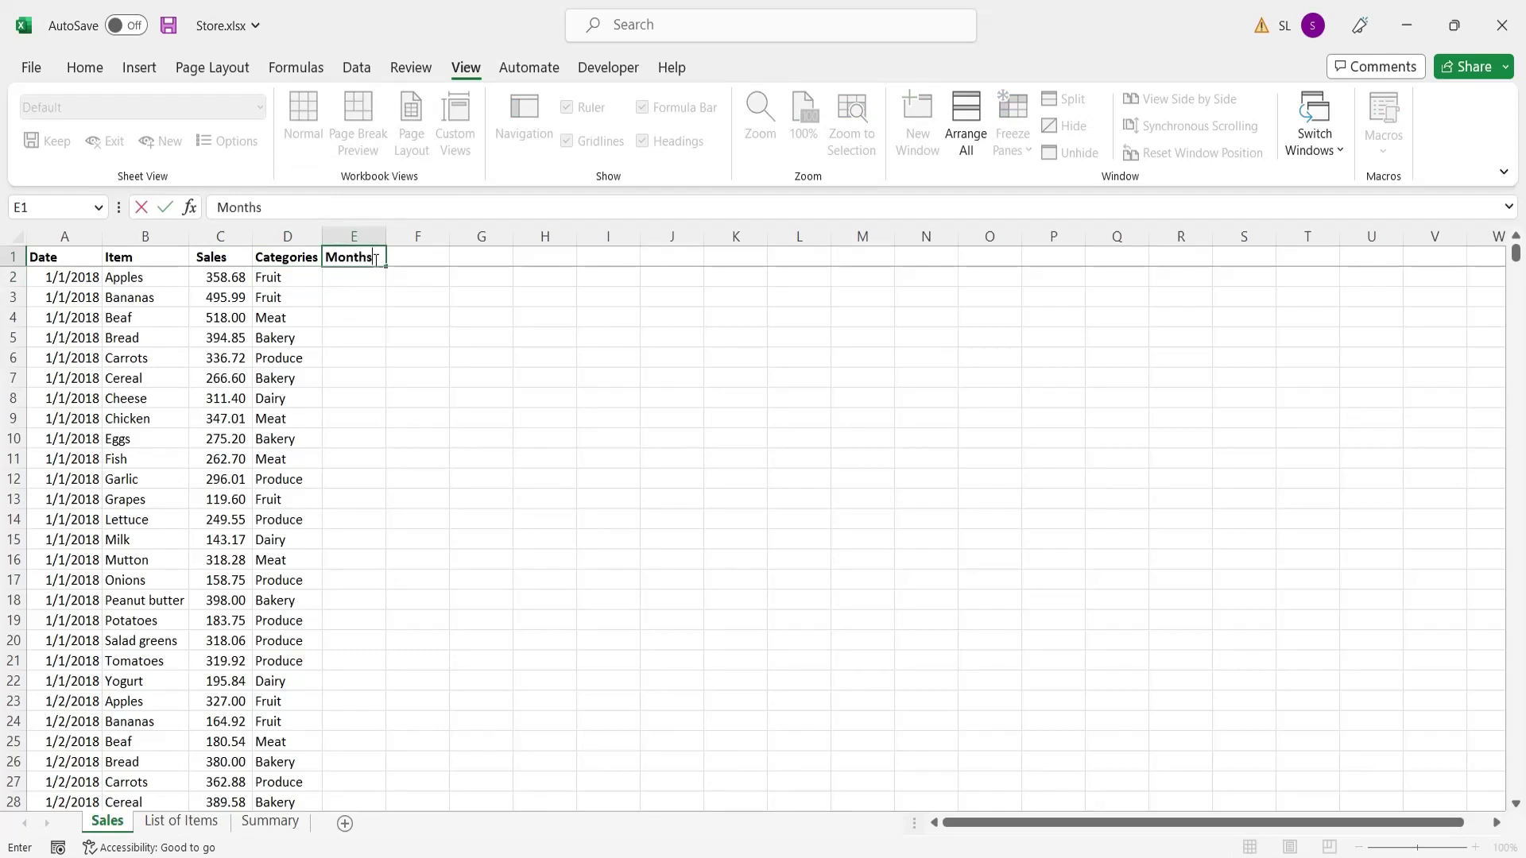
key("Return")
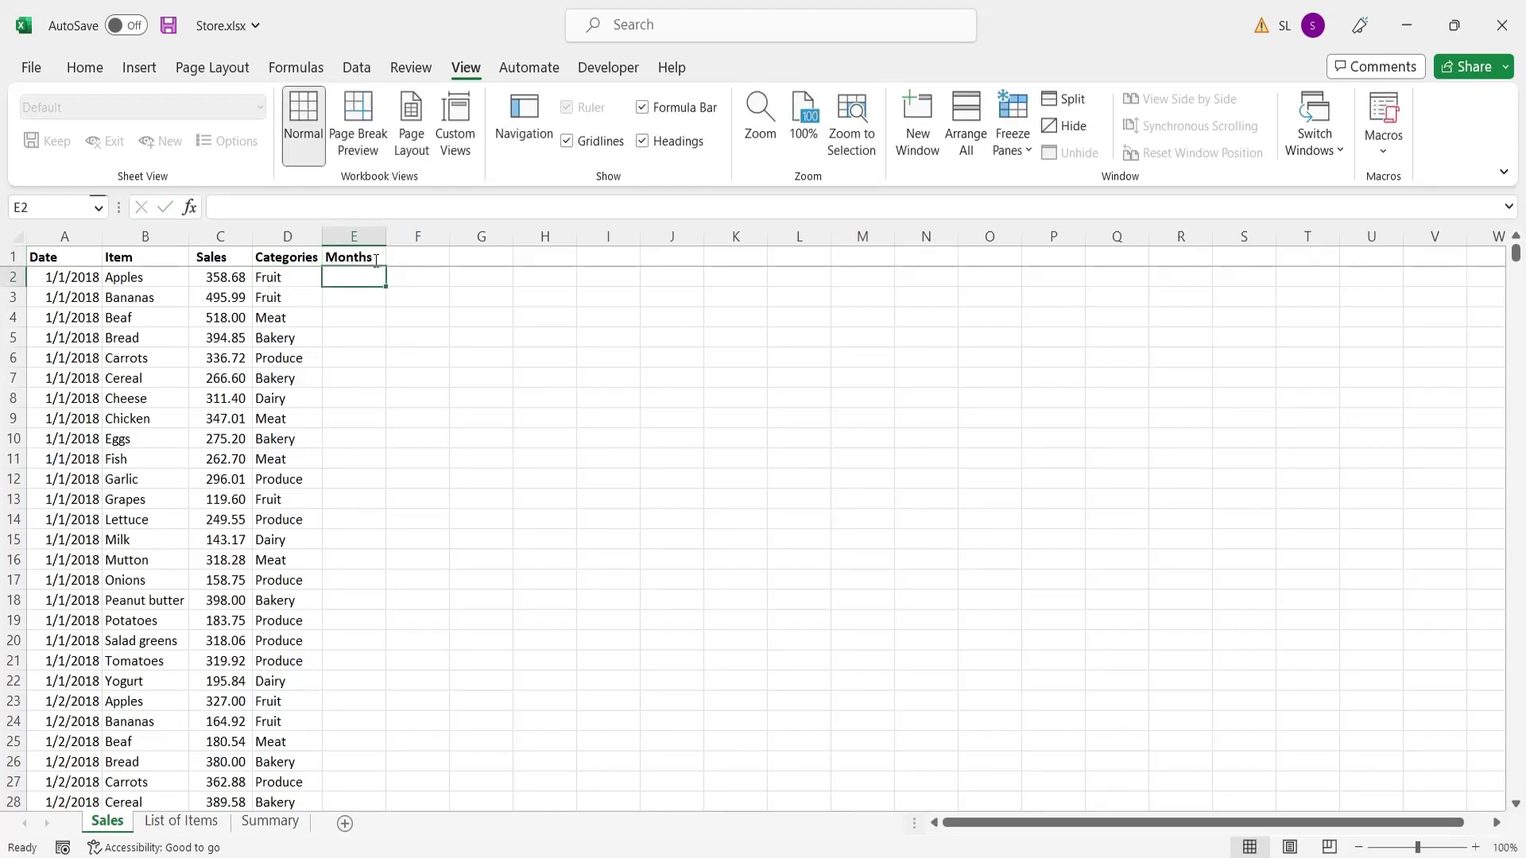
Enter =TEXT(A2,"MMM") in E2 so it shows Jan
type("=t")
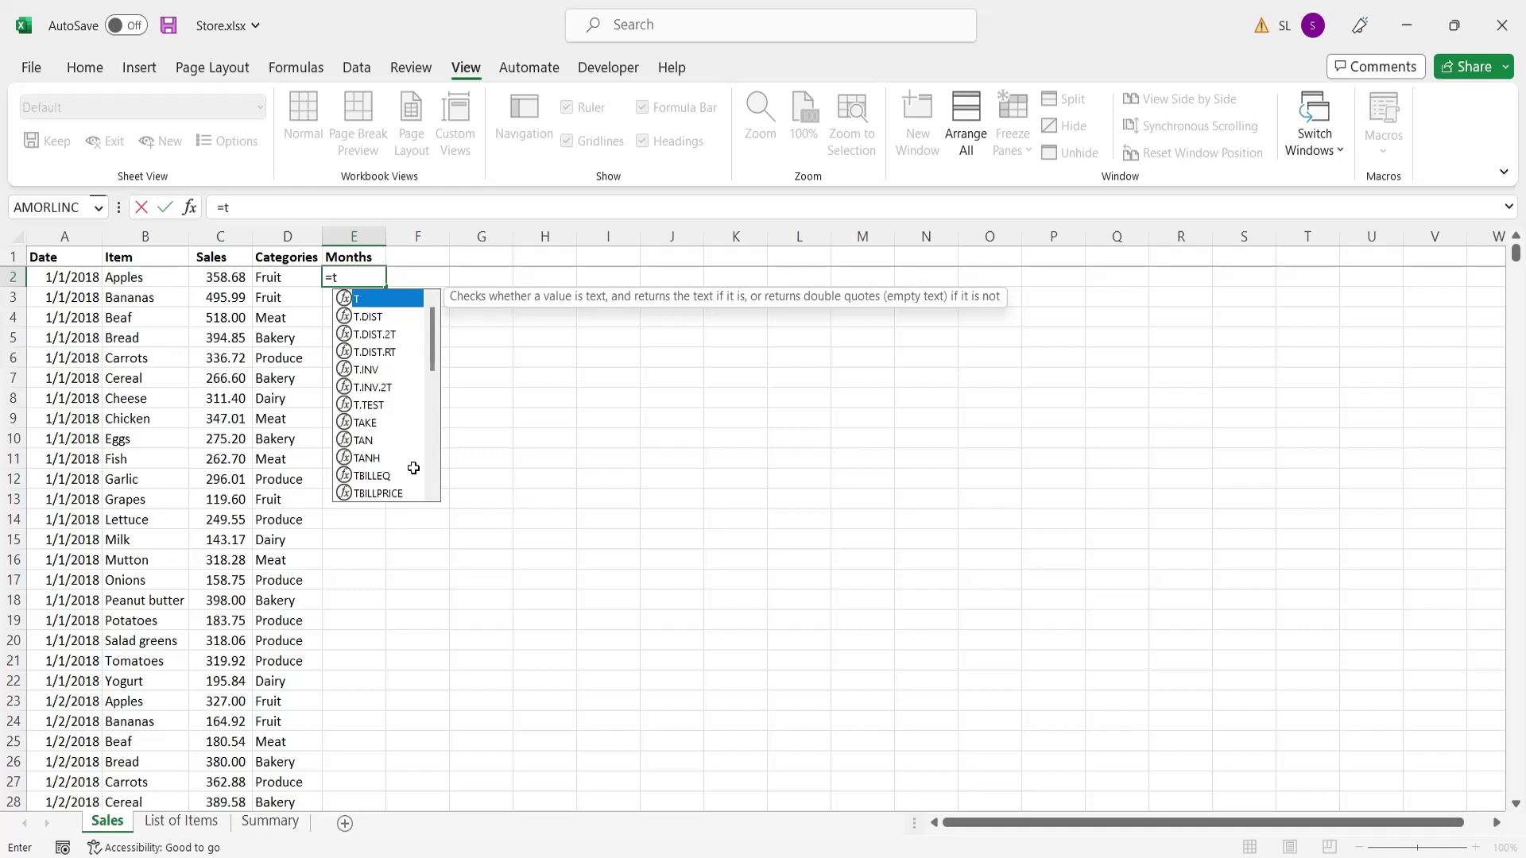
type("ext(")
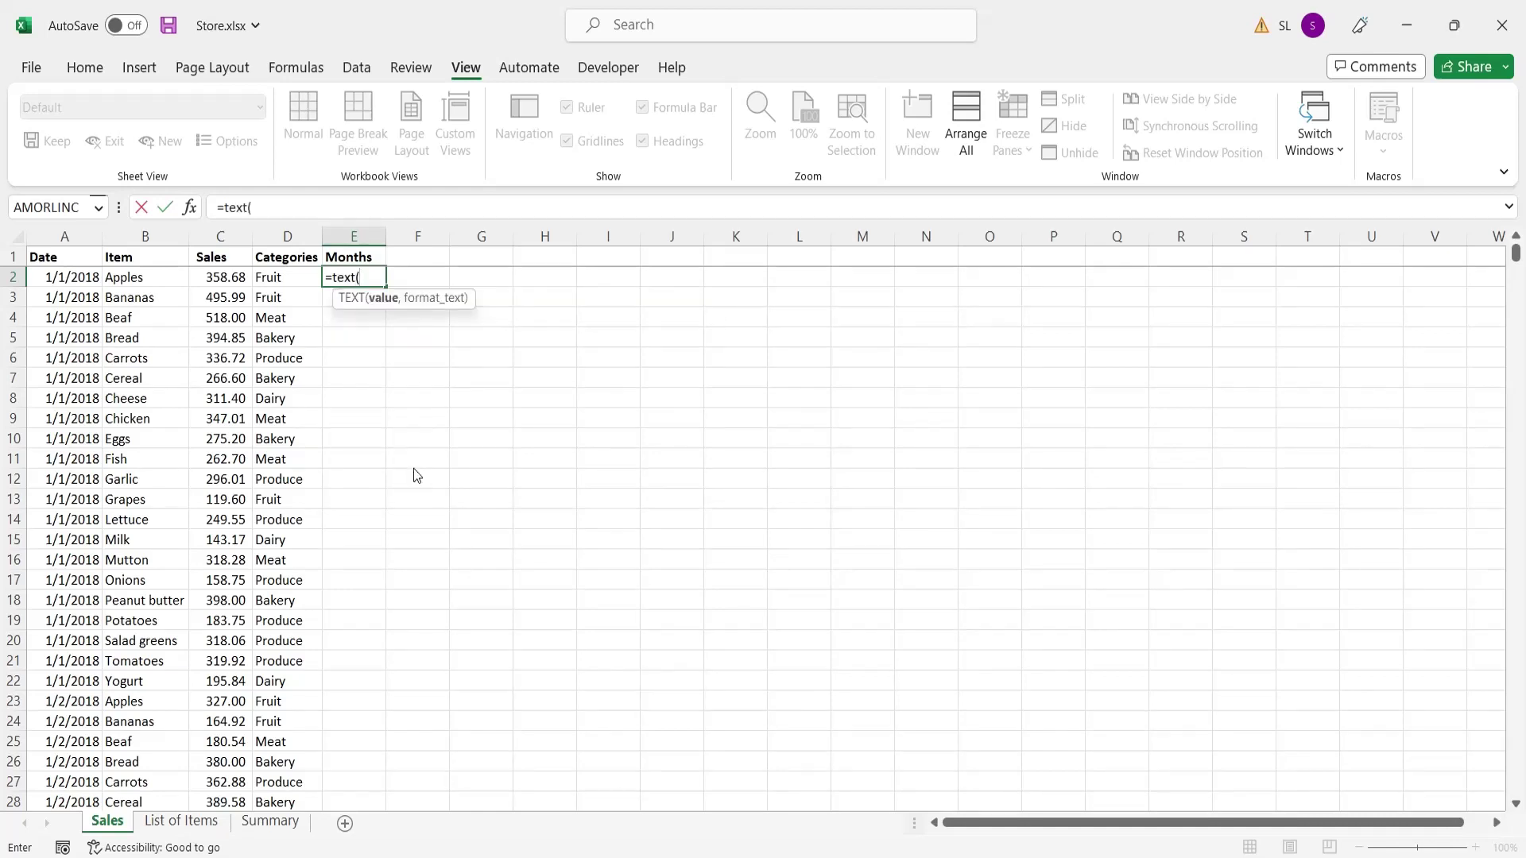
key("Left")
key("Left")
key("Left")
key("Left")
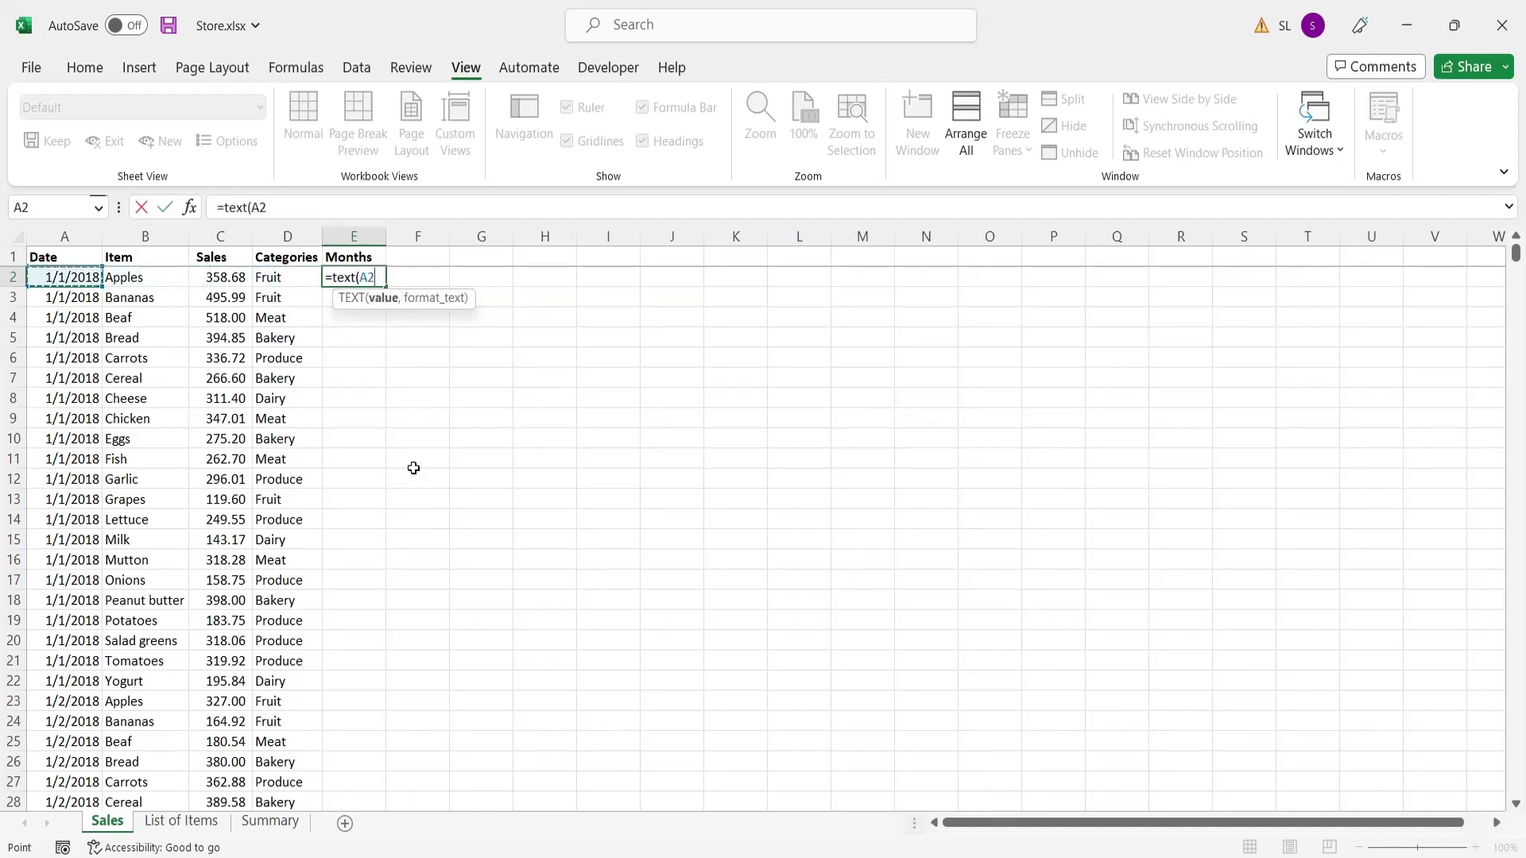
type(",")
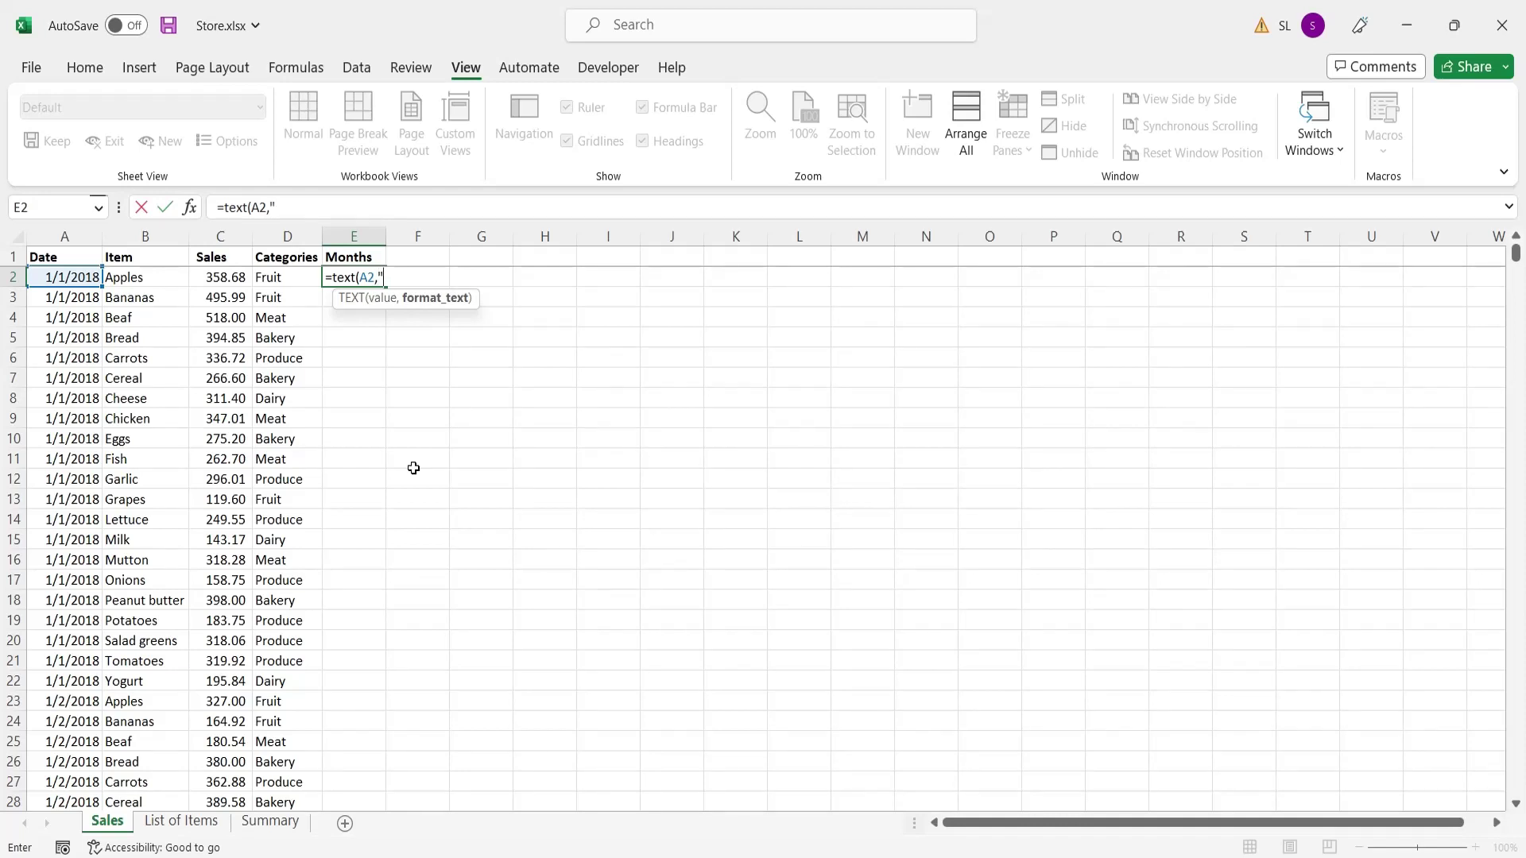
type("MMM\")")
key("Return")
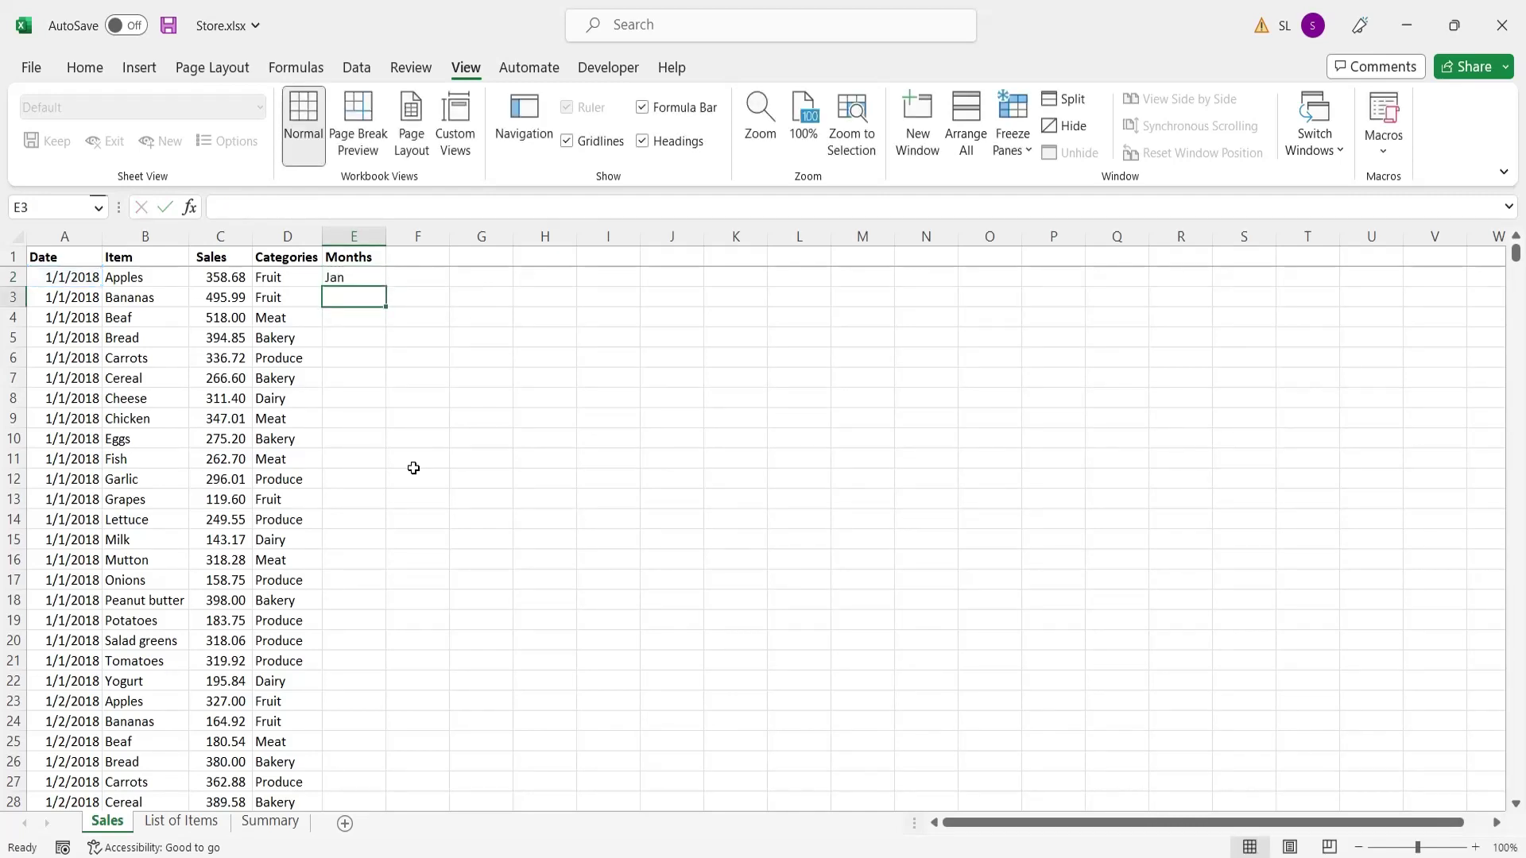
Fill the E2 month formula down to row 7666, then switch to the Summary sheet
left_click(342, 275)
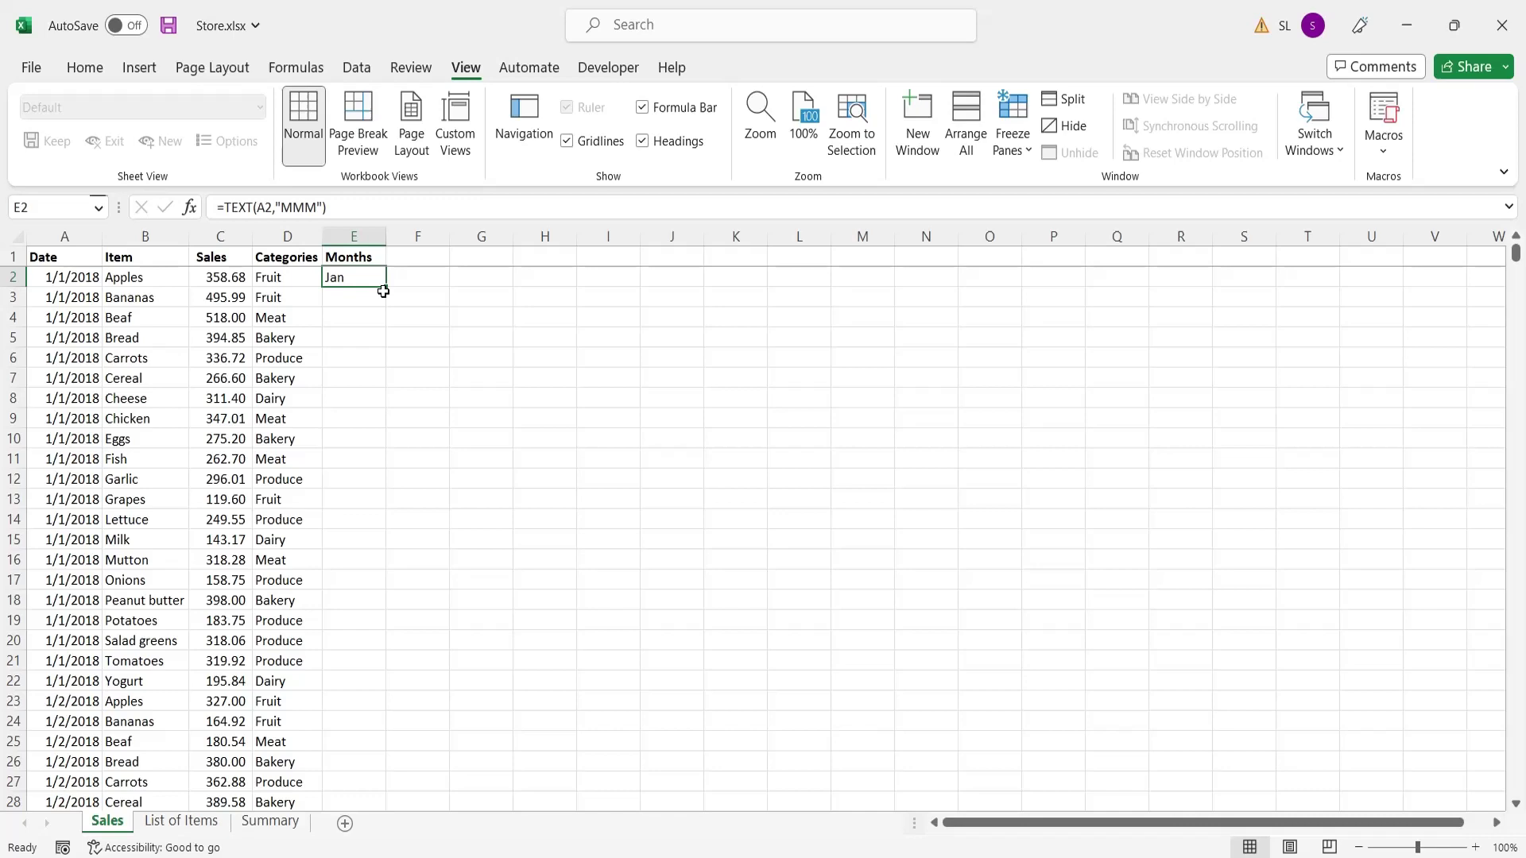
double_click(384, 287)
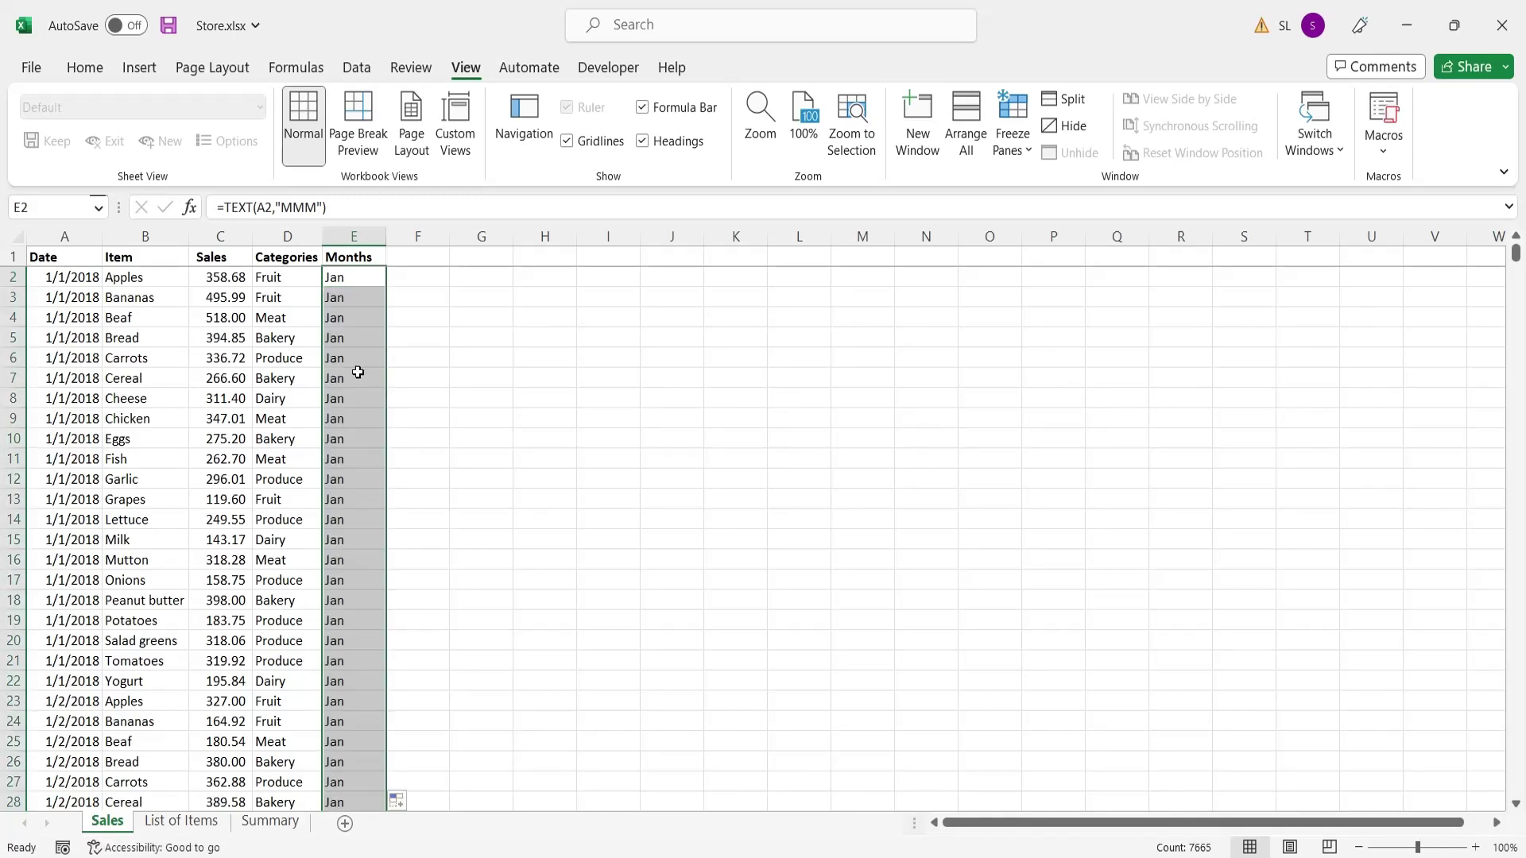
key("ctrl+Down")
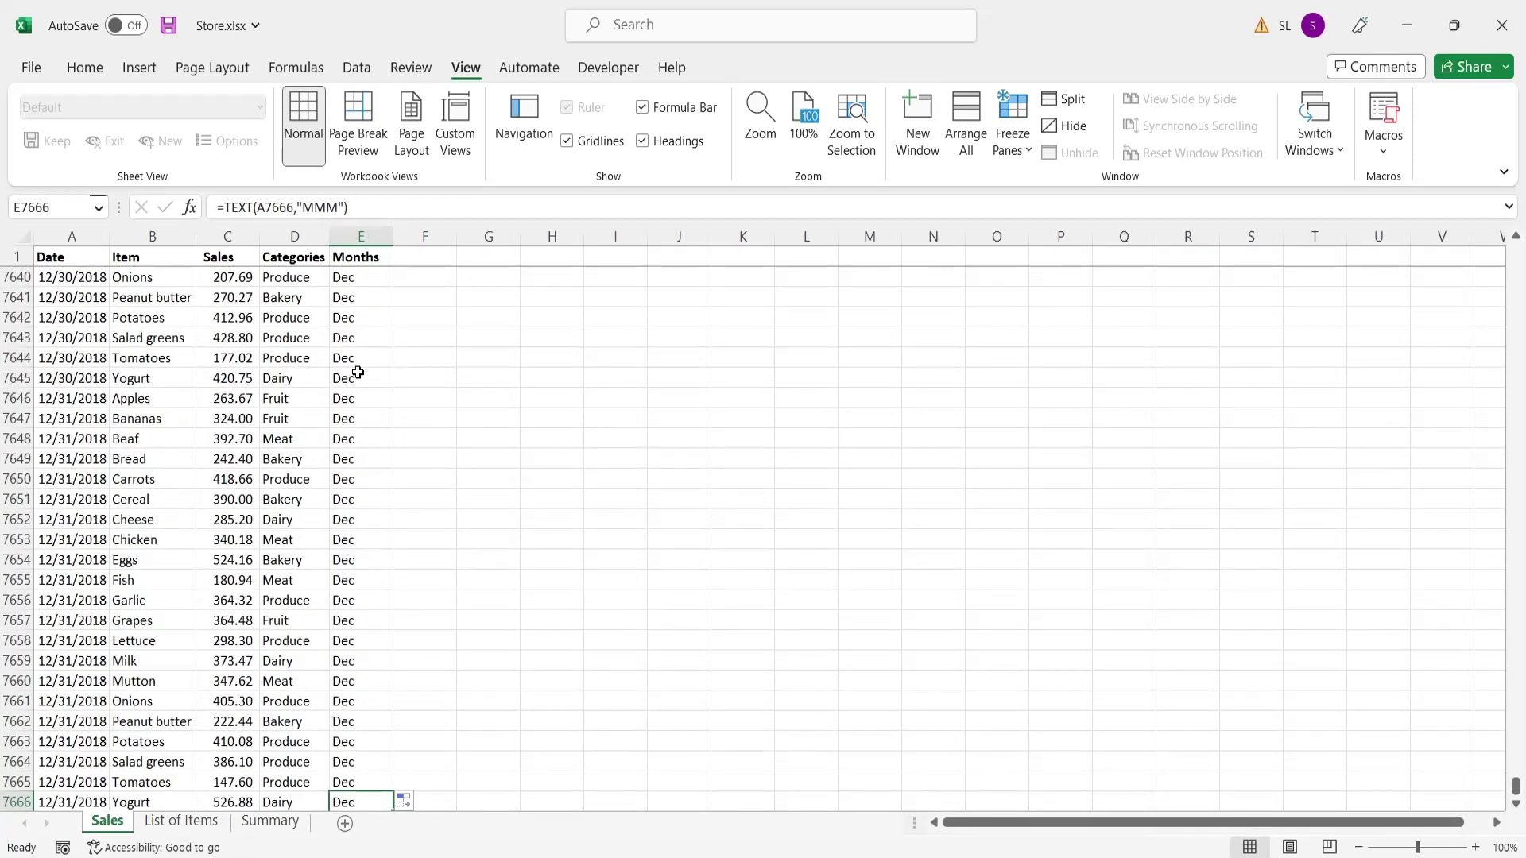
left_click(256, 818)
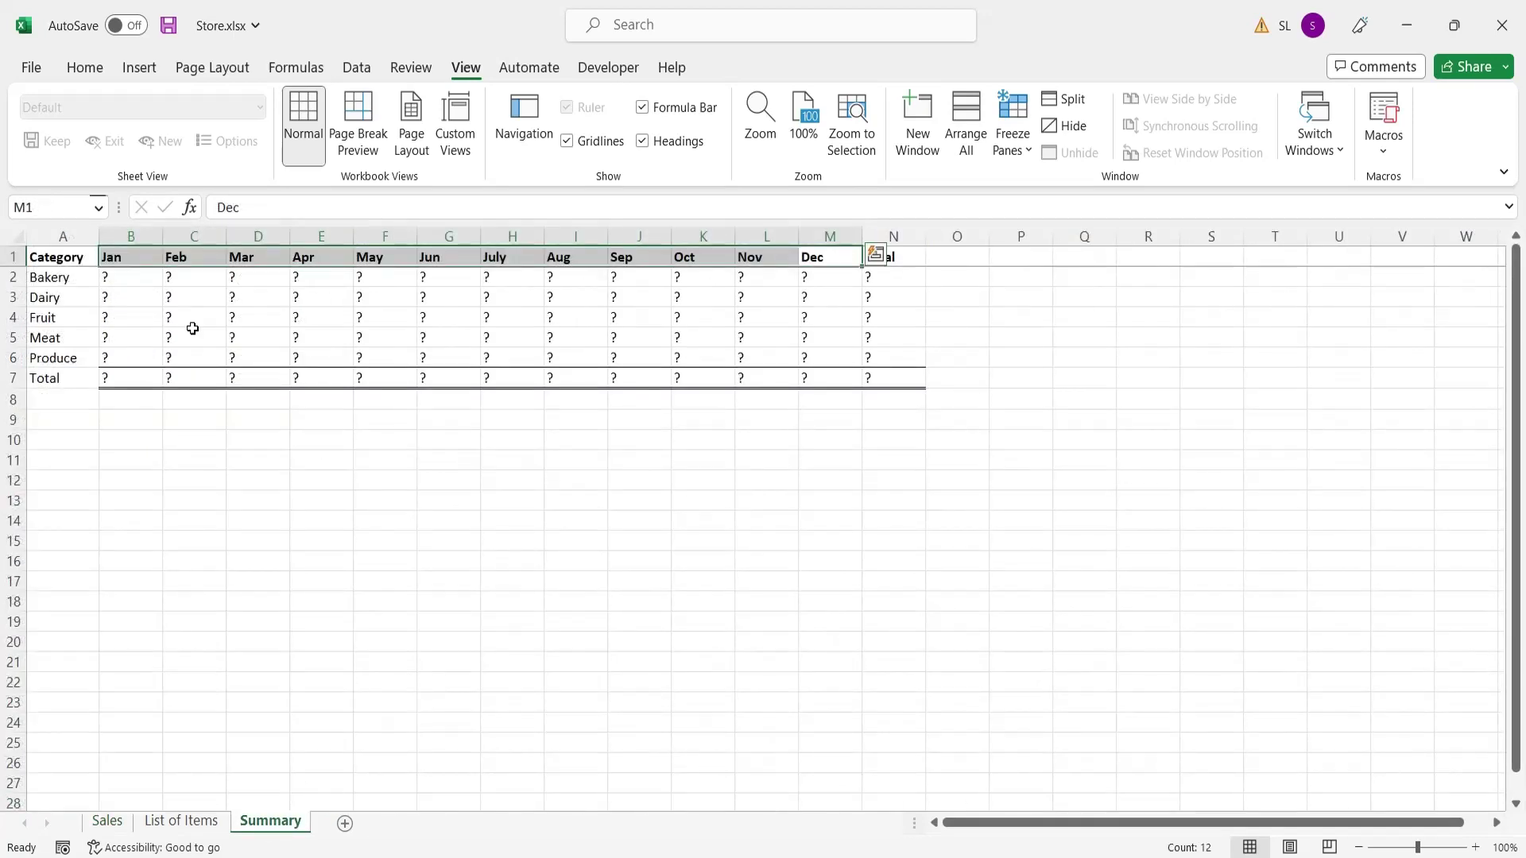
In Summary B2, start =SUMIFS with Sales column C as sum range and column D as criteria
left_click(135, 274)
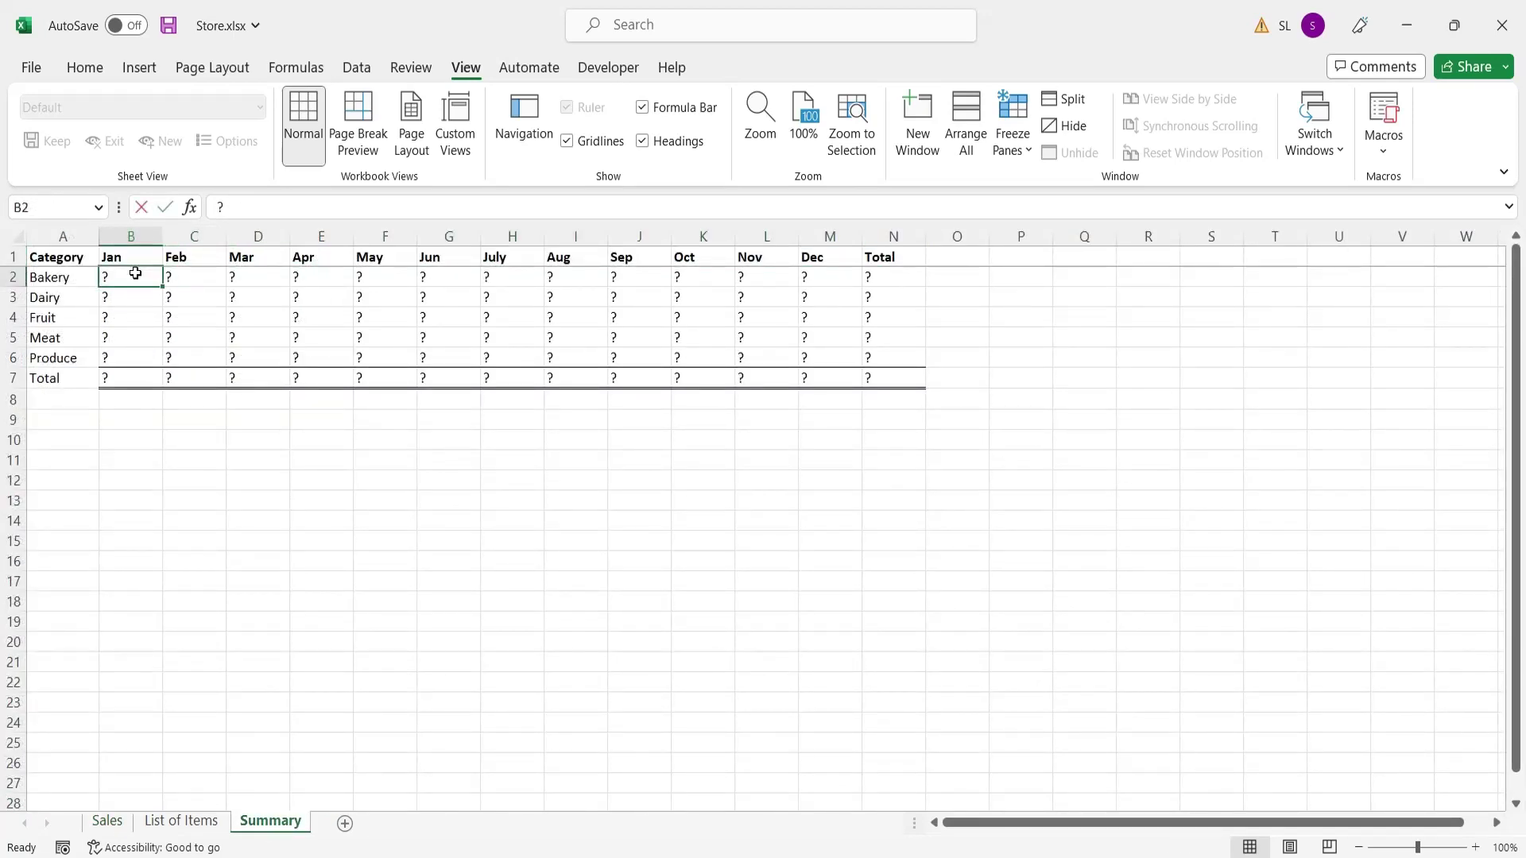
type("=")
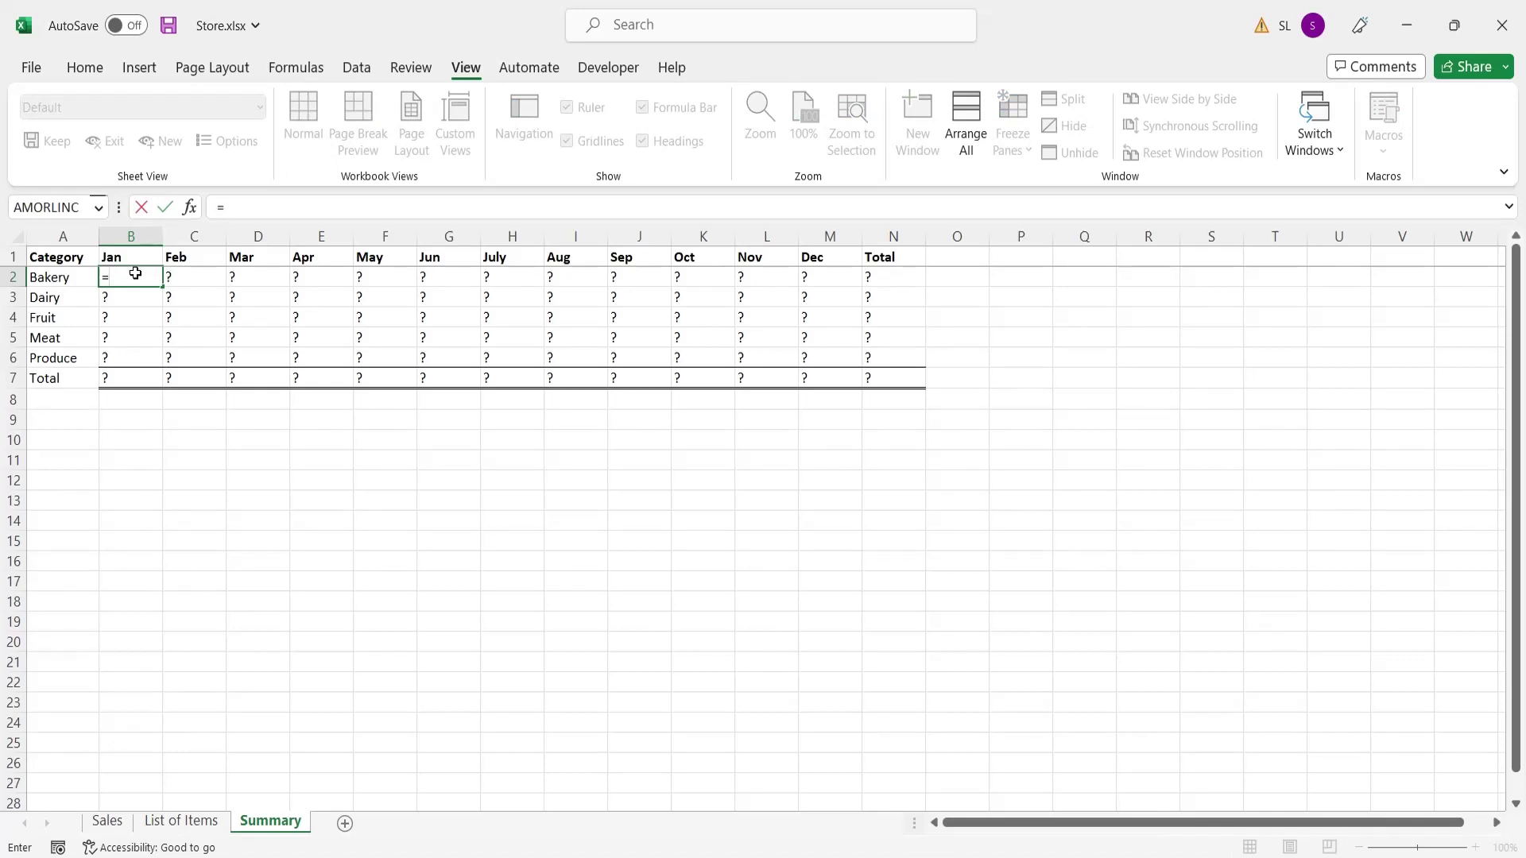
type("sumifs")
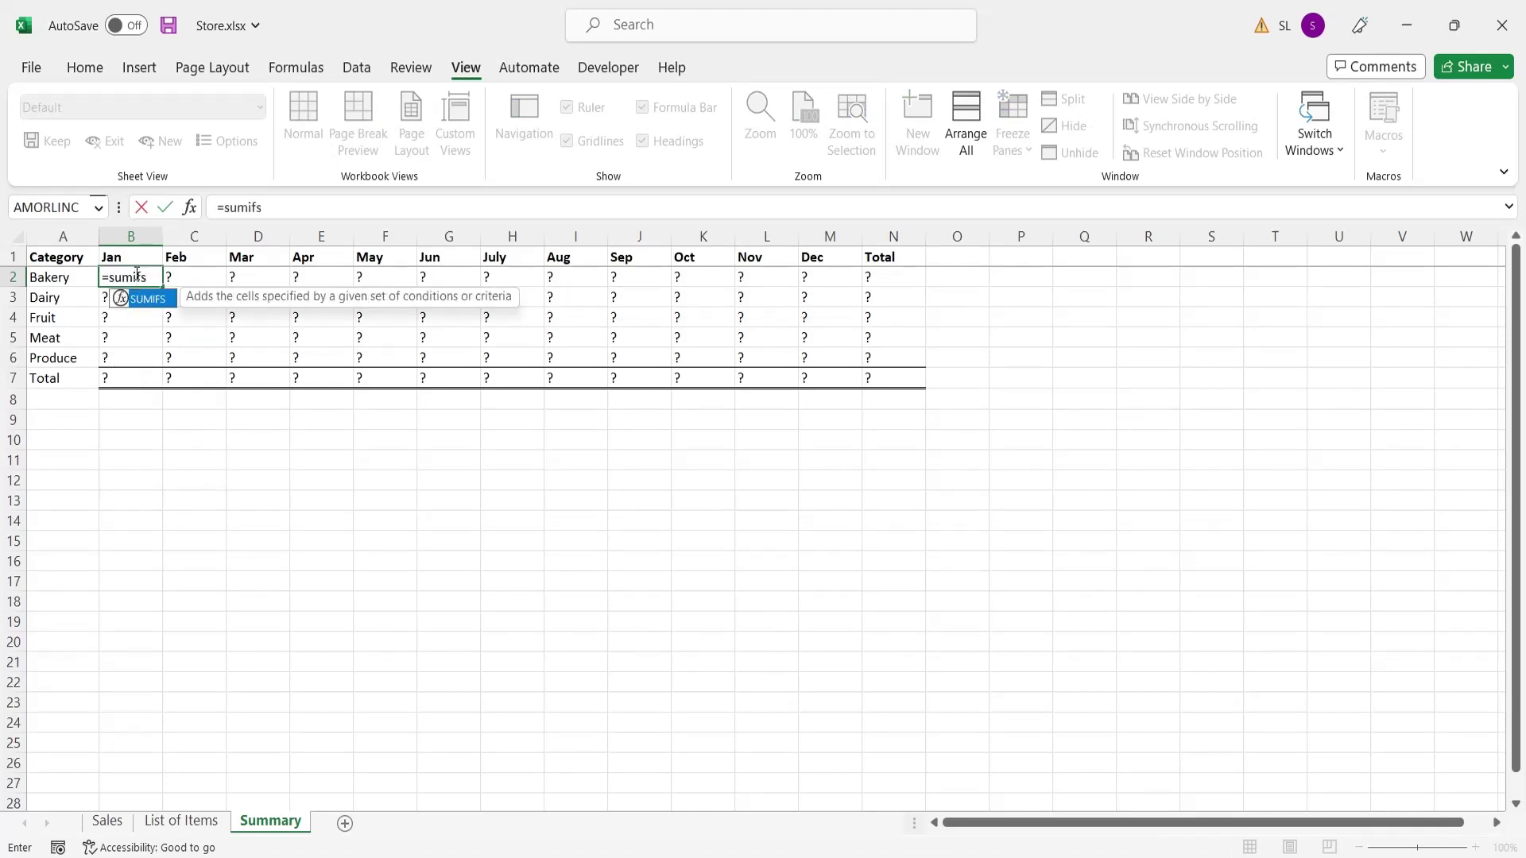
type("(")
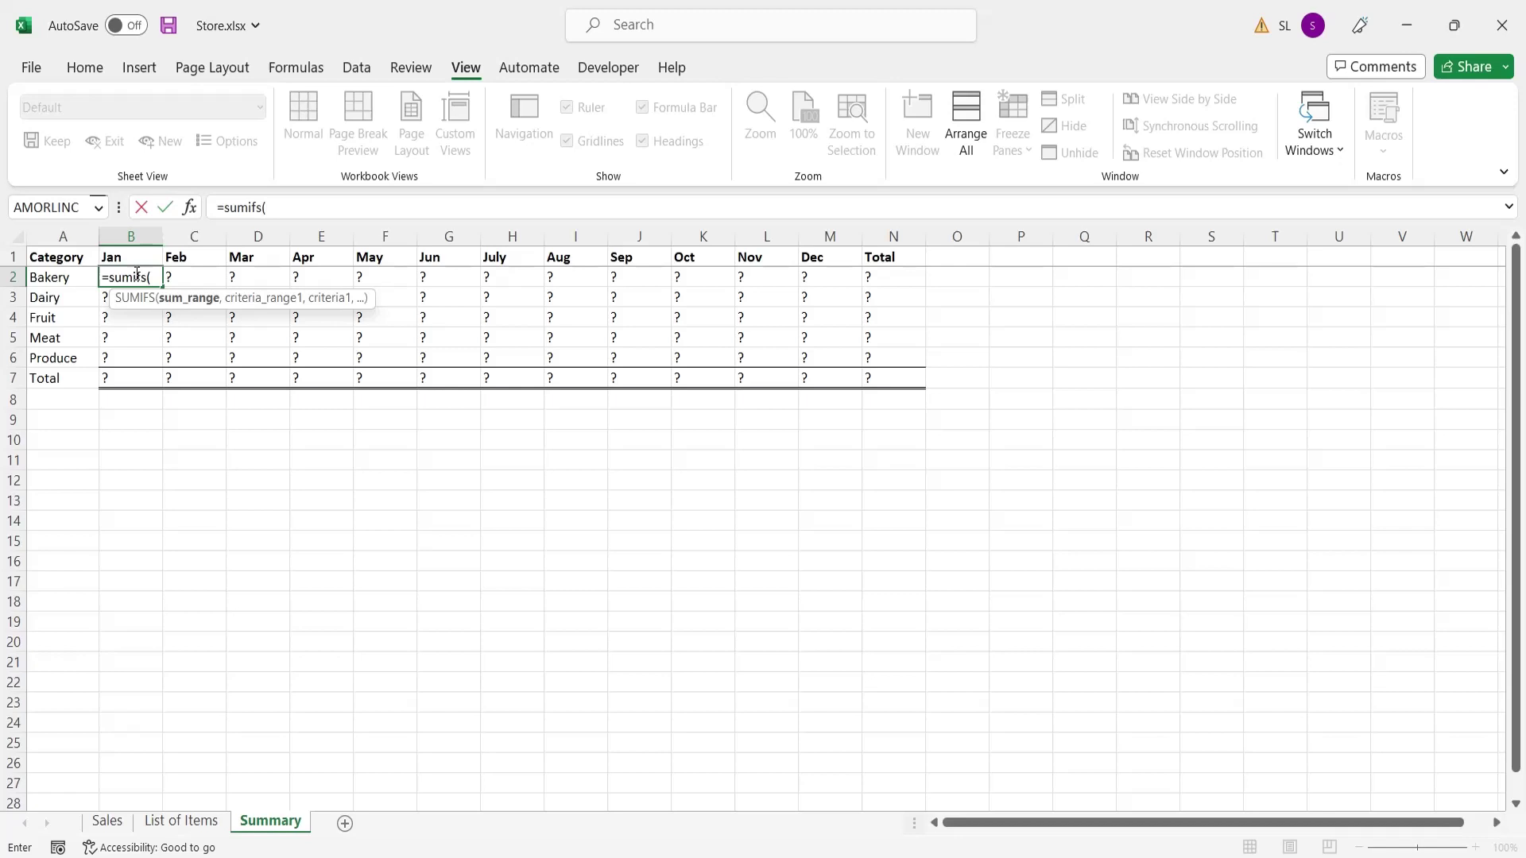
left_click(107, 820)
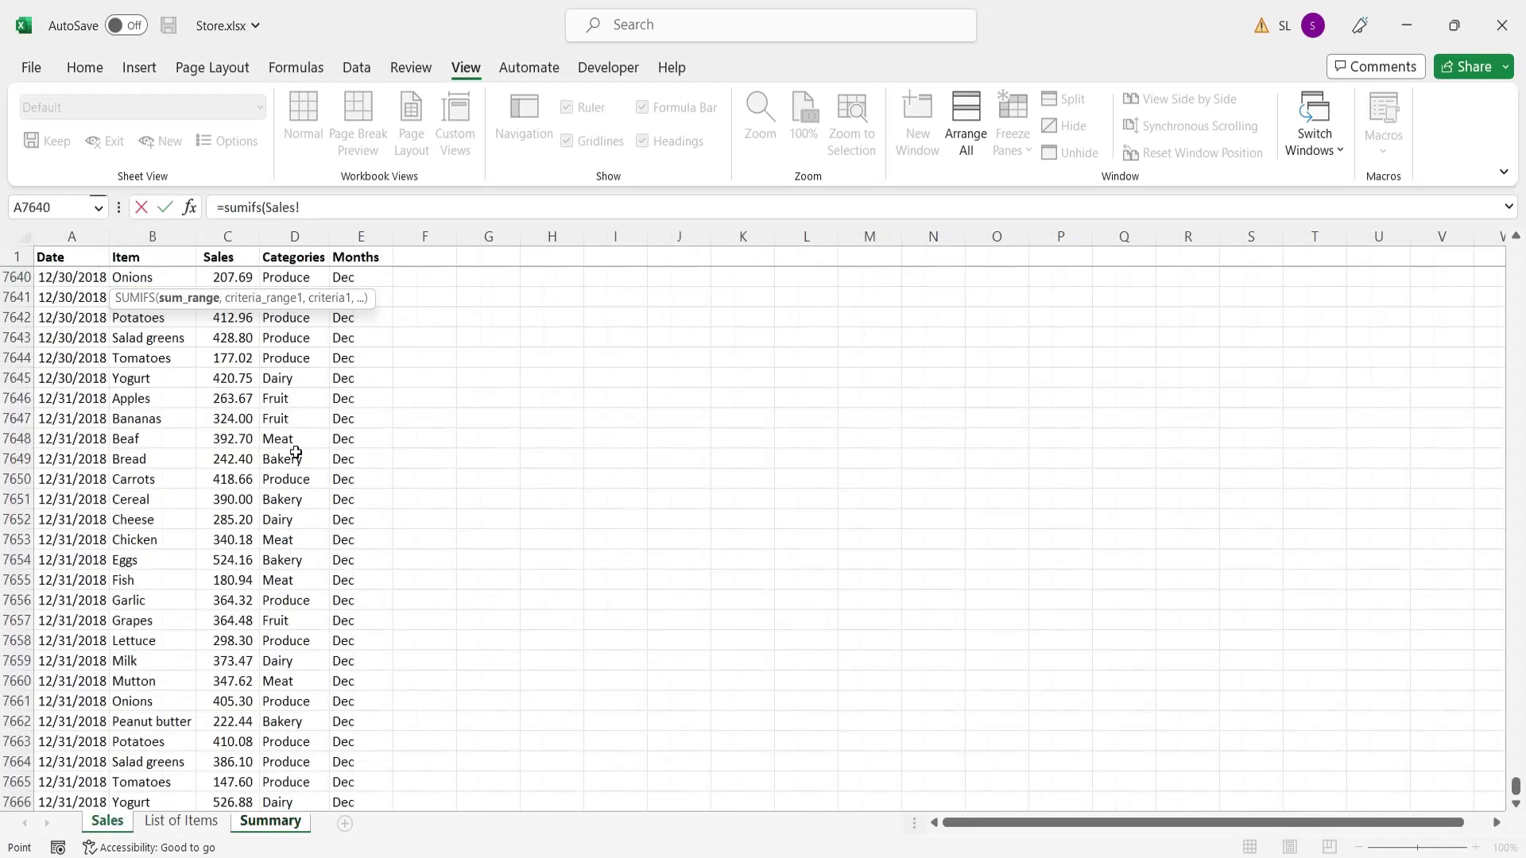
left_click(236, 236)
type(",")
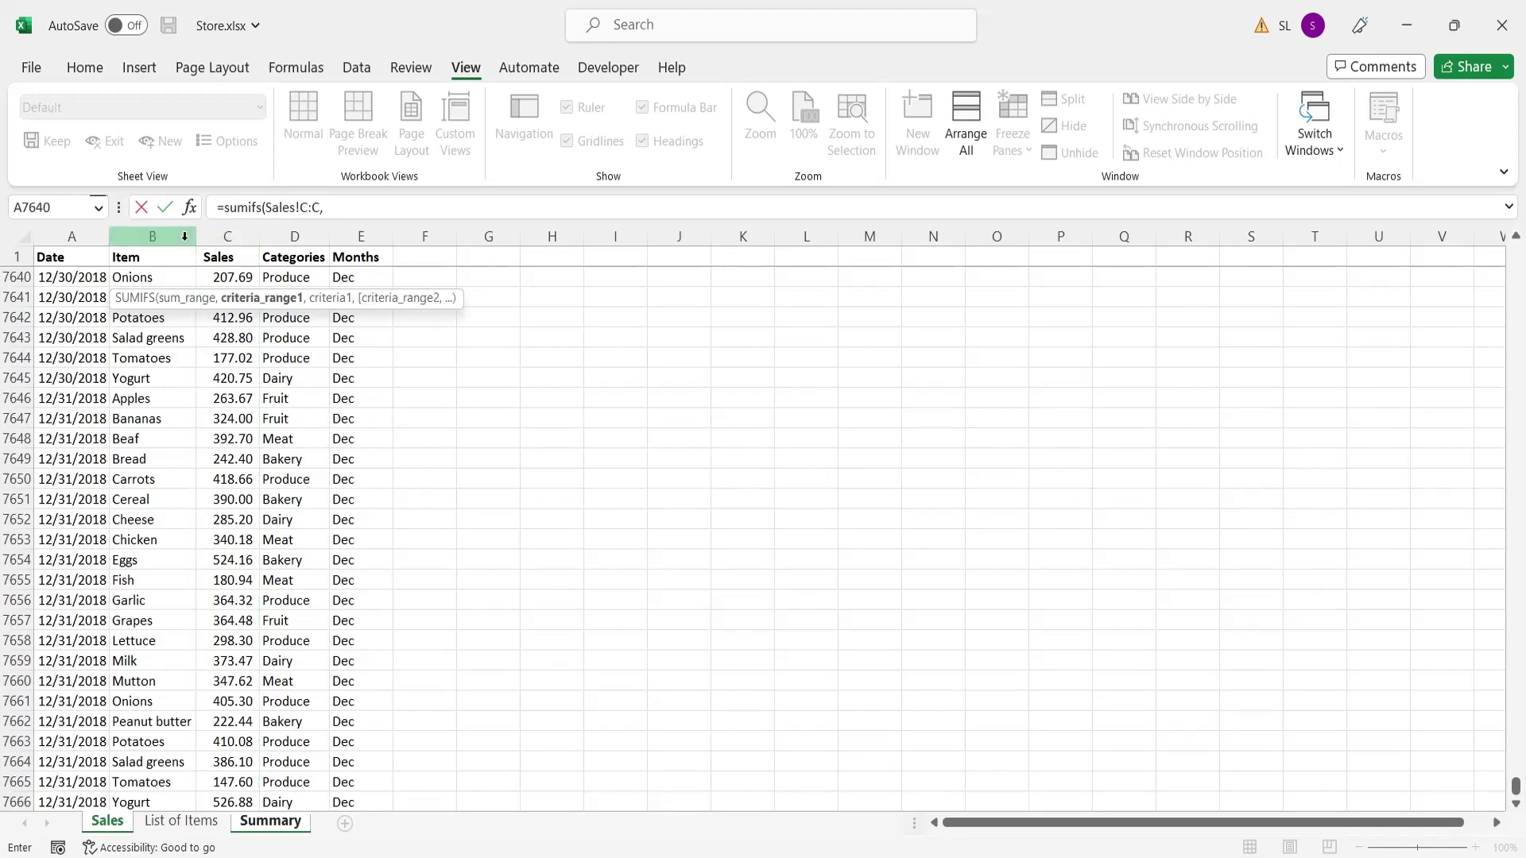
left_click(294, 236)
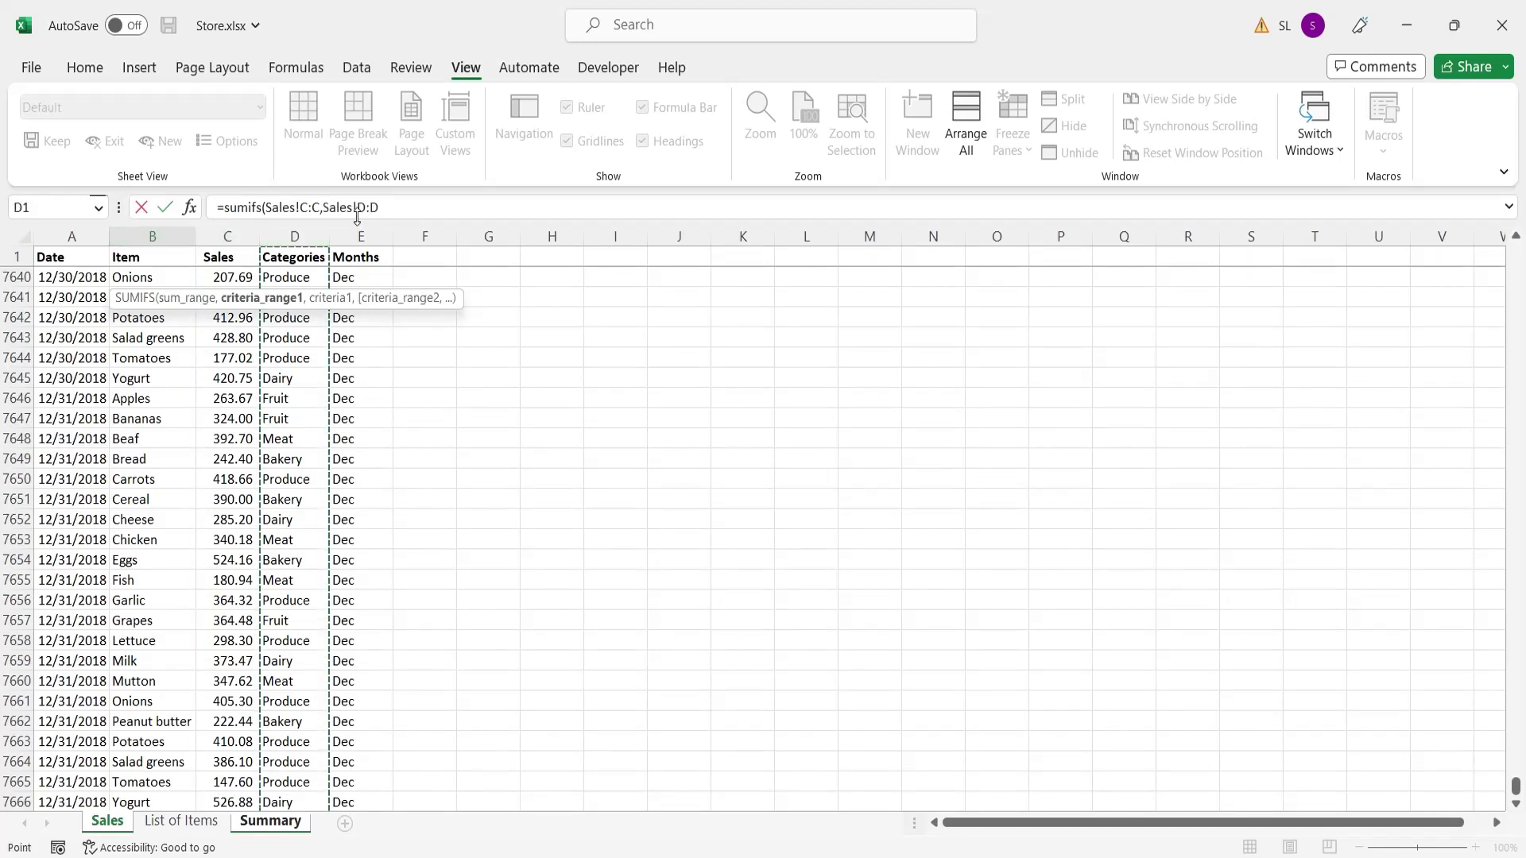
Make the ranges absolute as Sales!$C:$C and Sales!$D:$D in the formula
left_click(359, 208)
type("$")
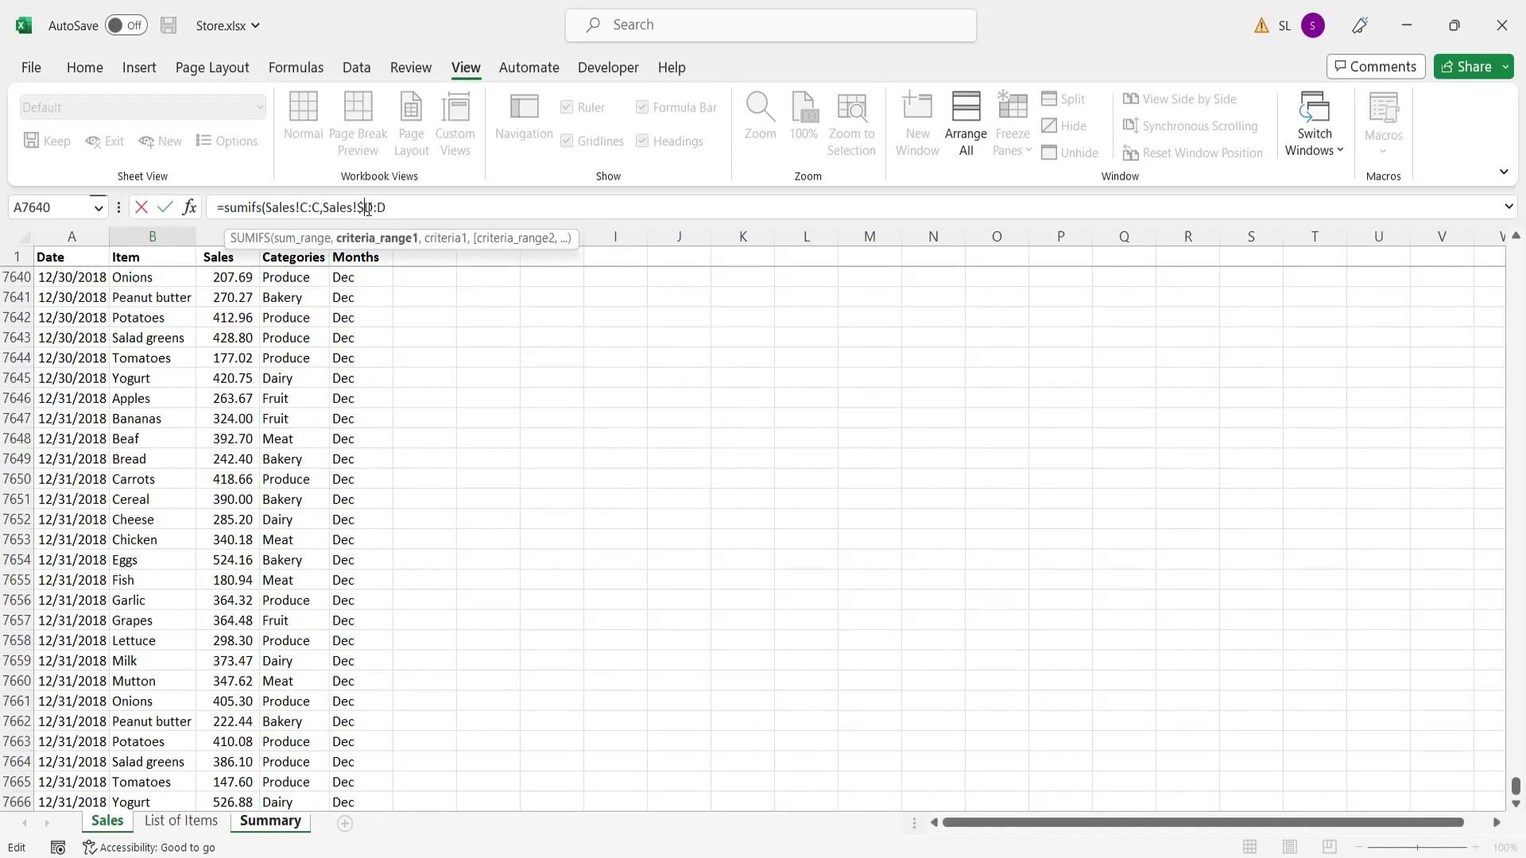
left_click(301, 207)
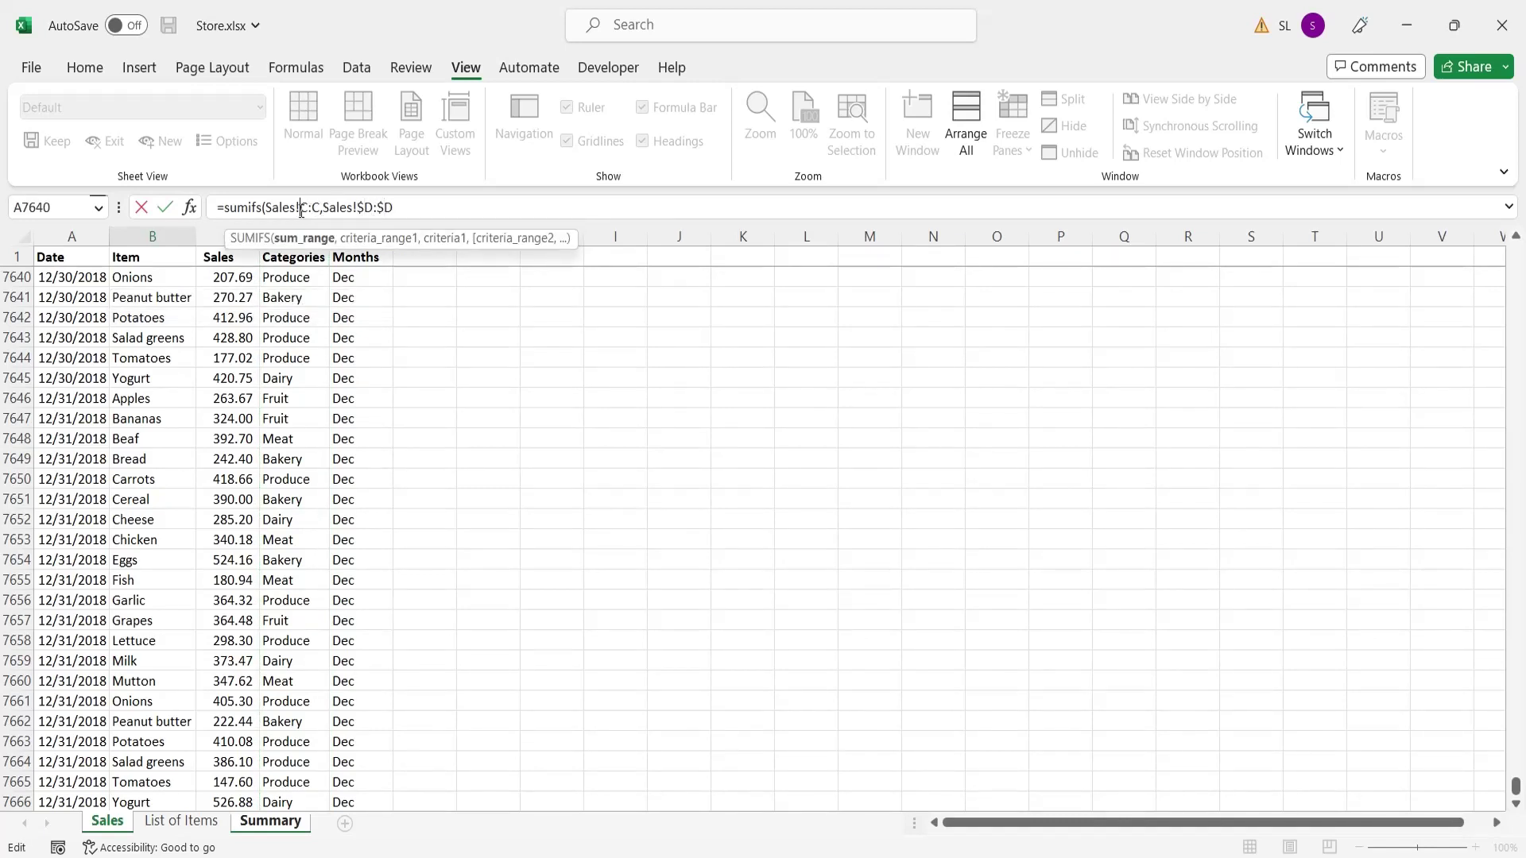
type("$")
left_click(320, 207)
type("$")
left_click(409, 207)
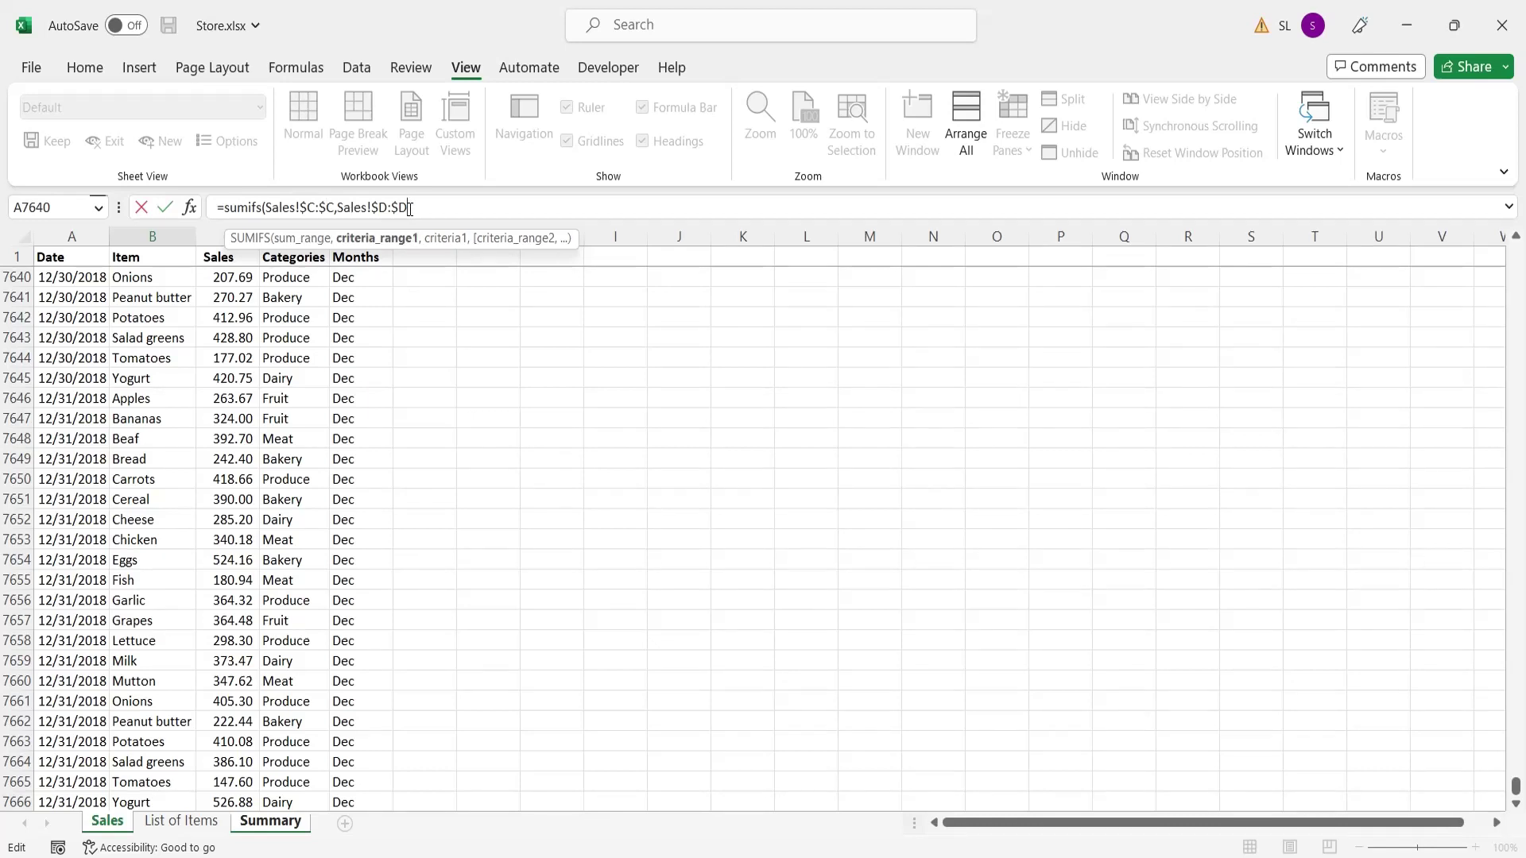
type(",")
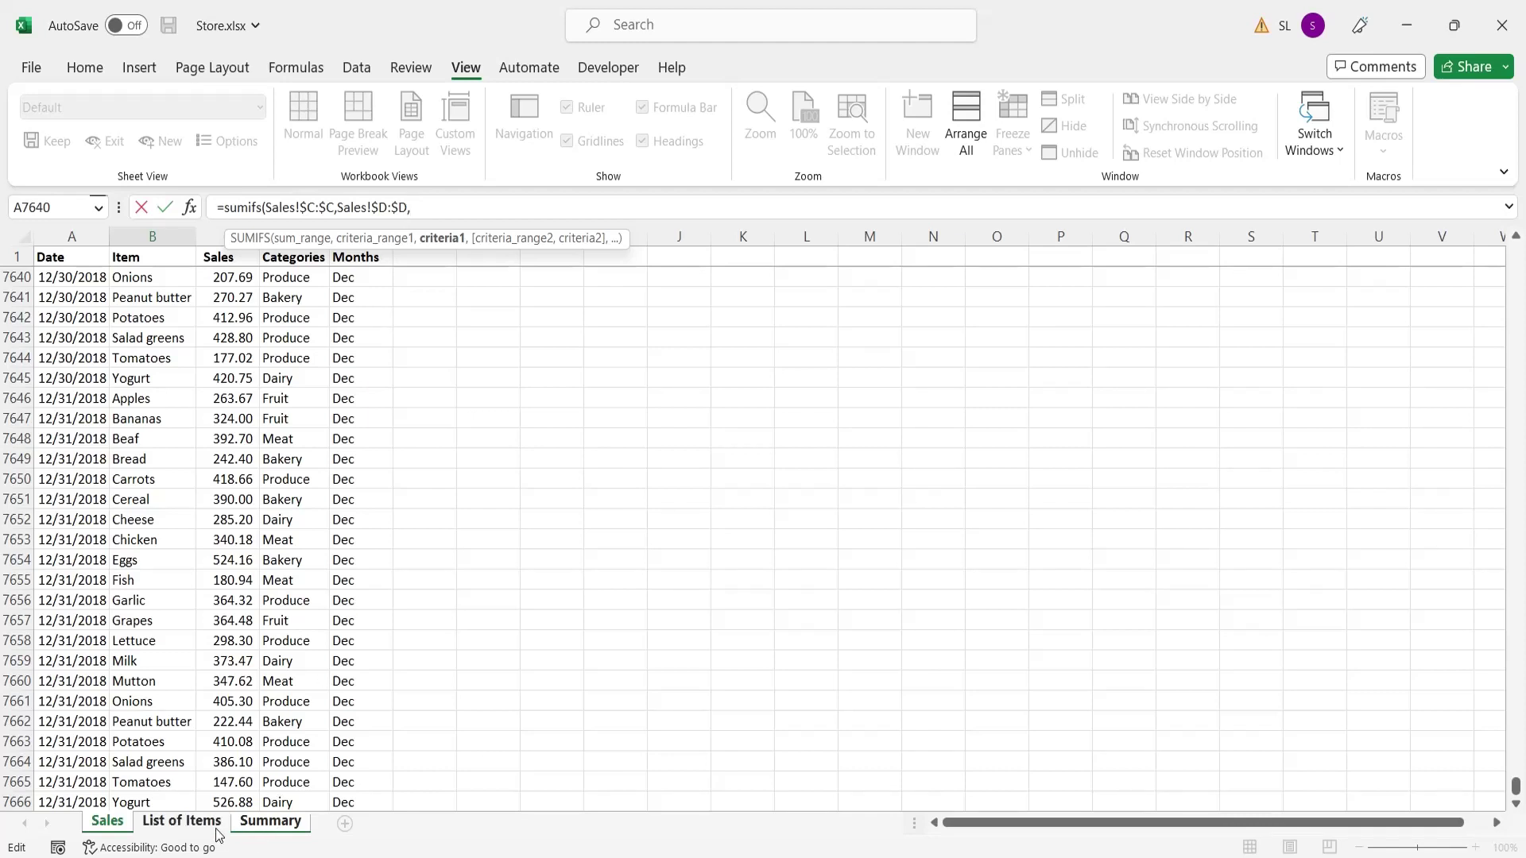
Add Summary!$A2 as the category criterion in the SUMIFS
left_click(267, 821)
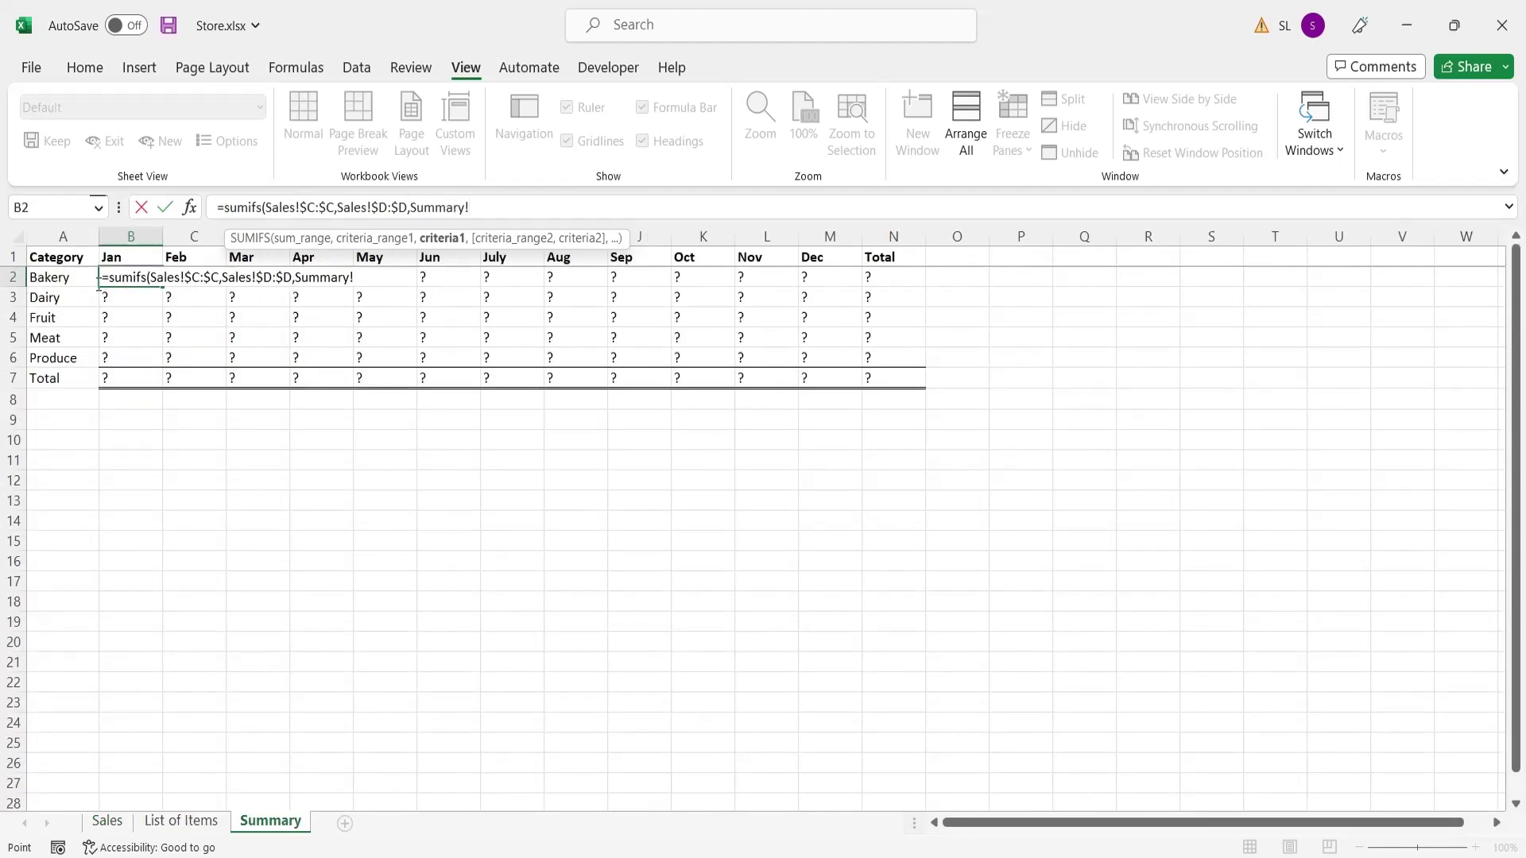
left_click(72, 283)
left_click(472, 208)
type("$C")
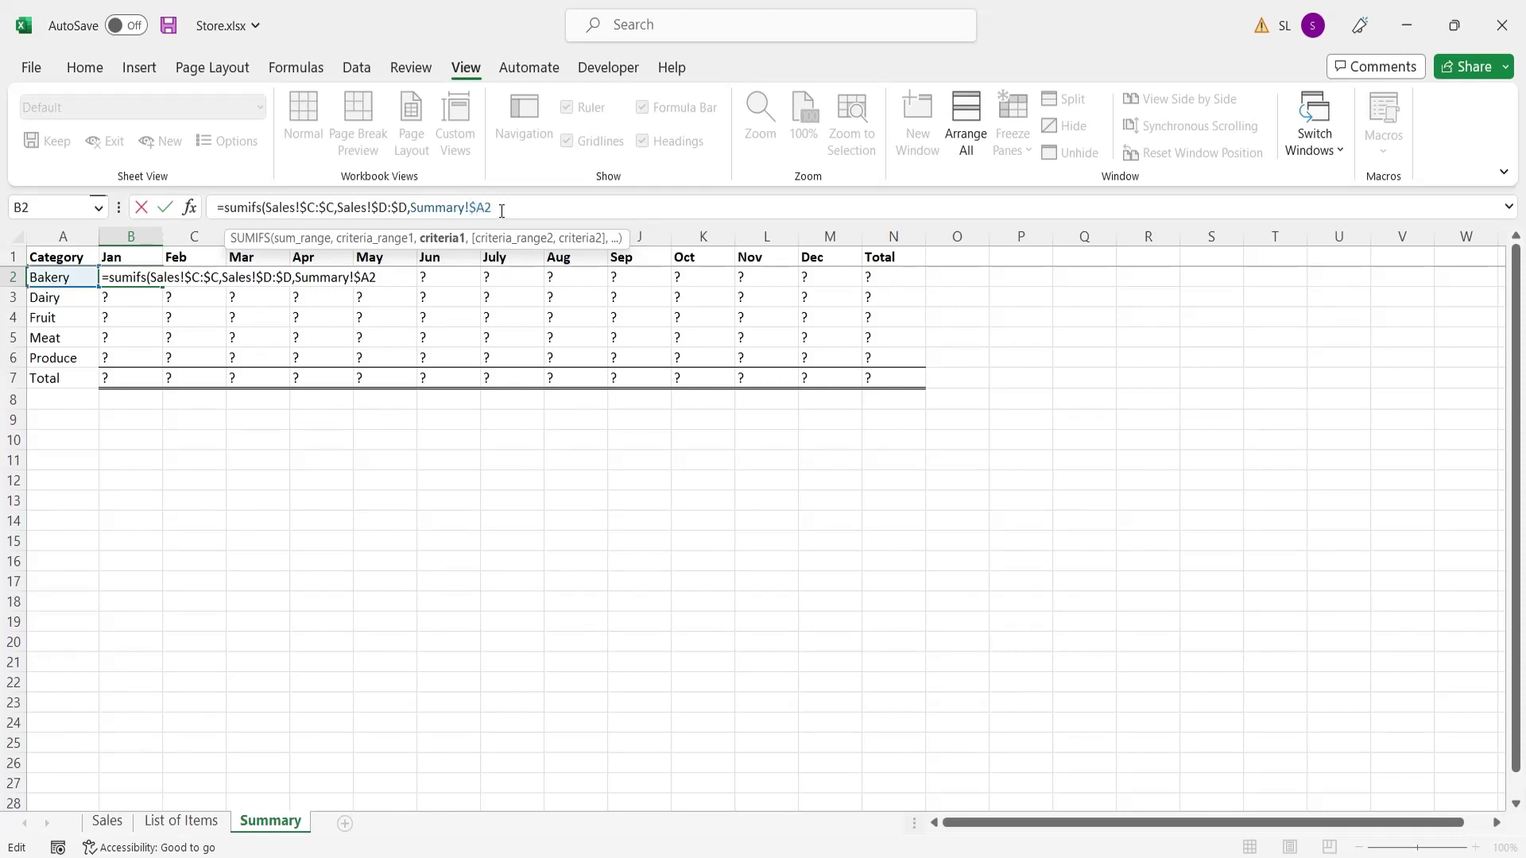
type(",")
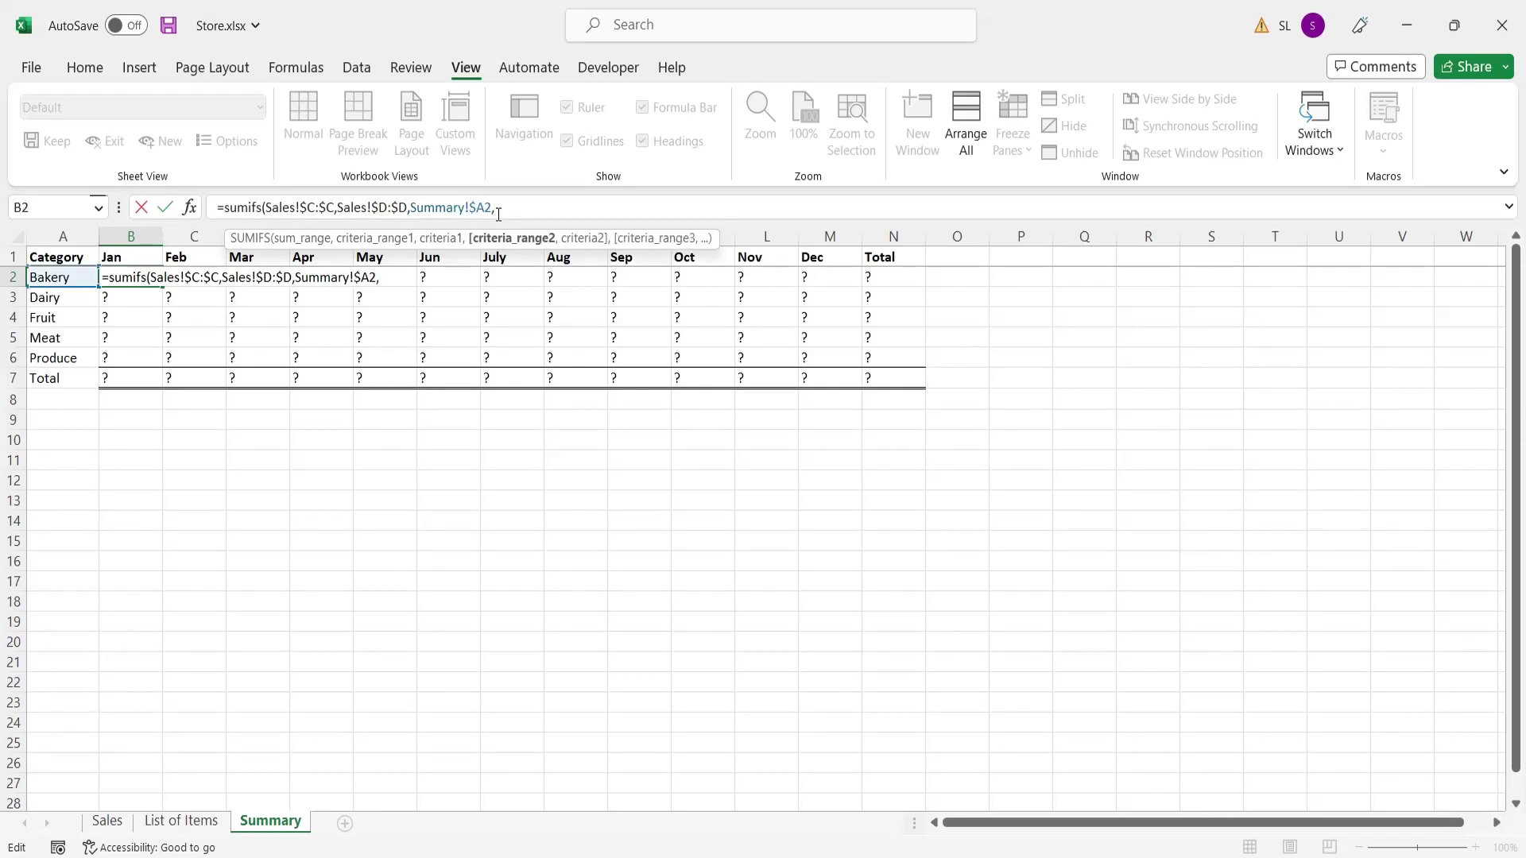
Add Sales!$E:$E as the month criteria range, removing a stray Sales! reference
left_click(107, 820)
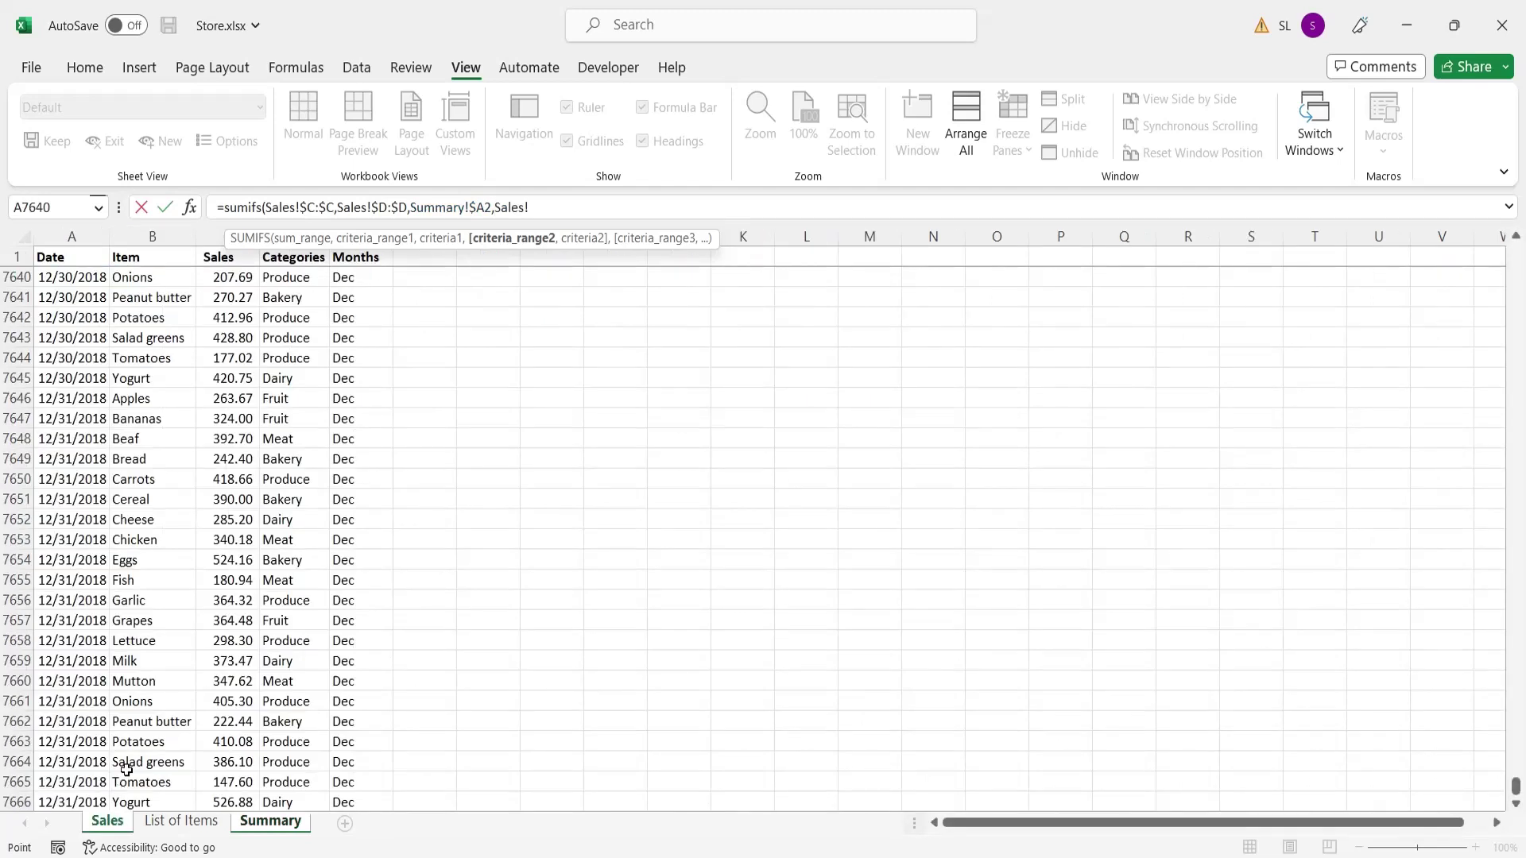
left_click(425, 240)
left_click_drag(412, 250, 827, 414)
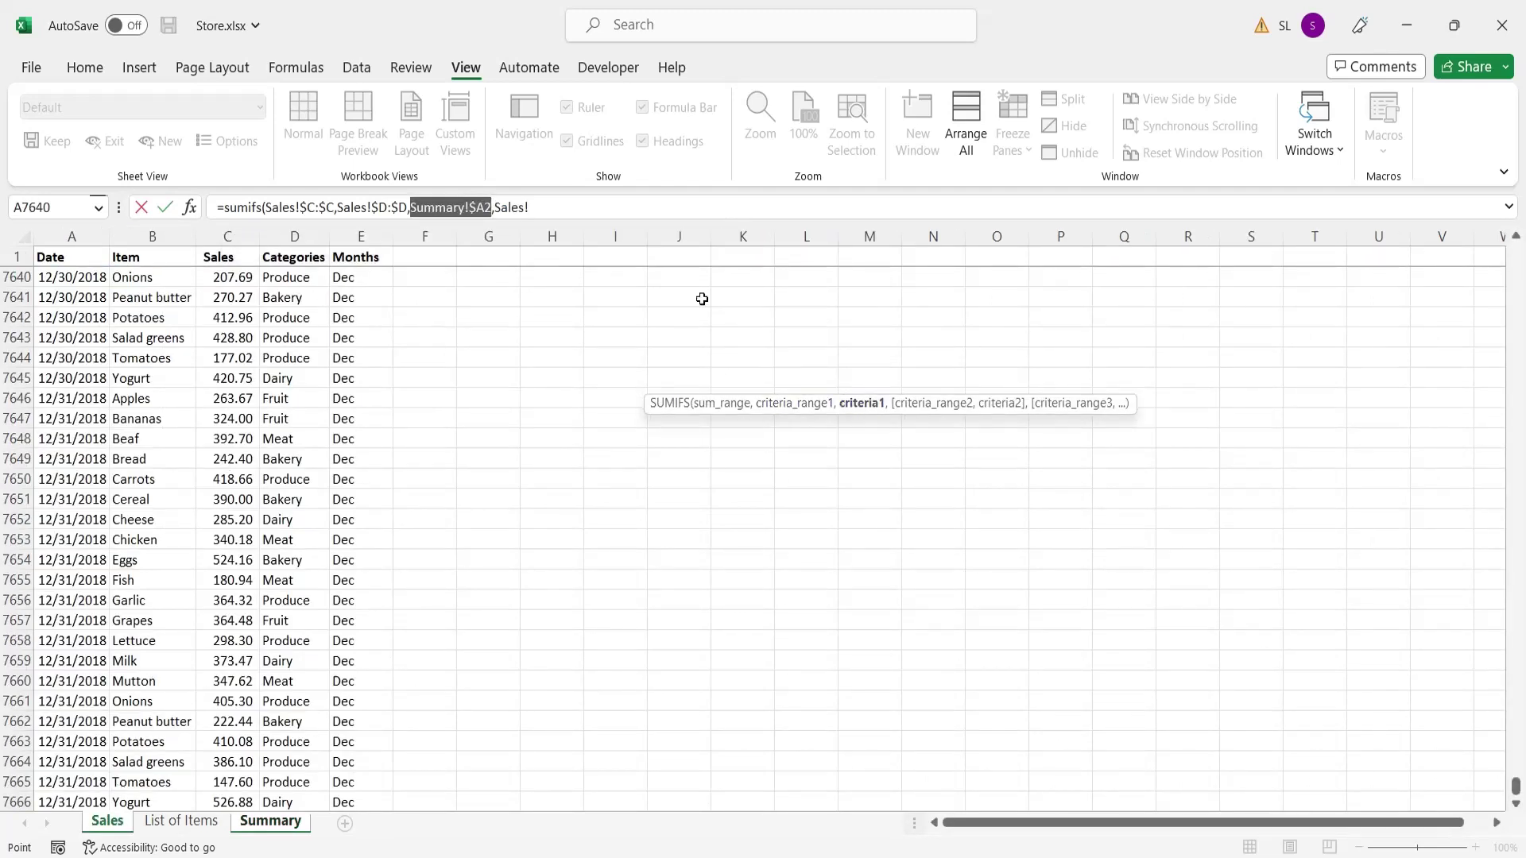
left_click_drag(544, 208, 494, 207)
key("BackSpace")
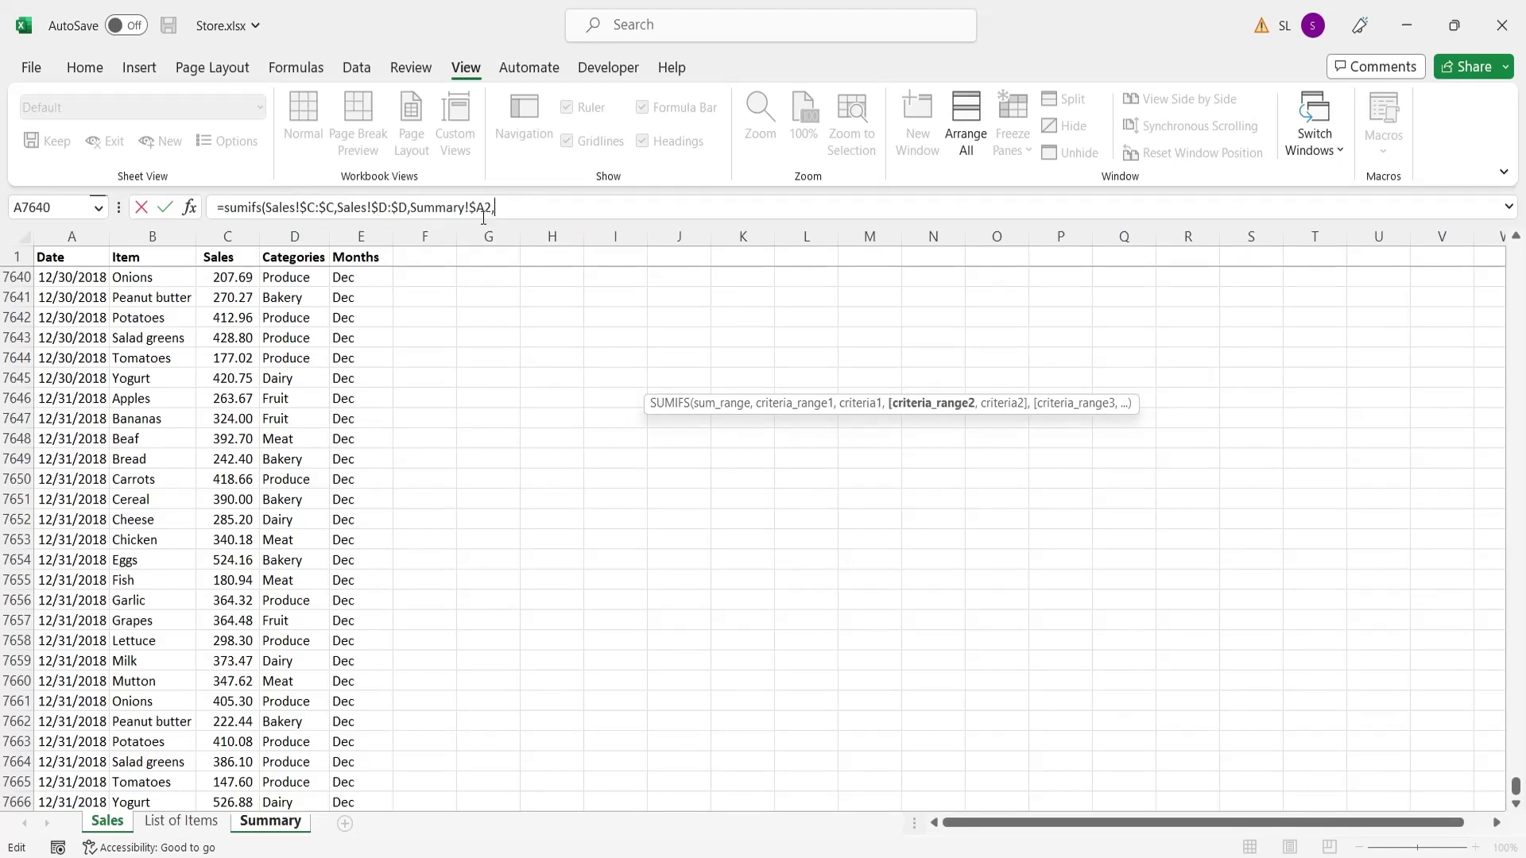
left_click(370, 239)
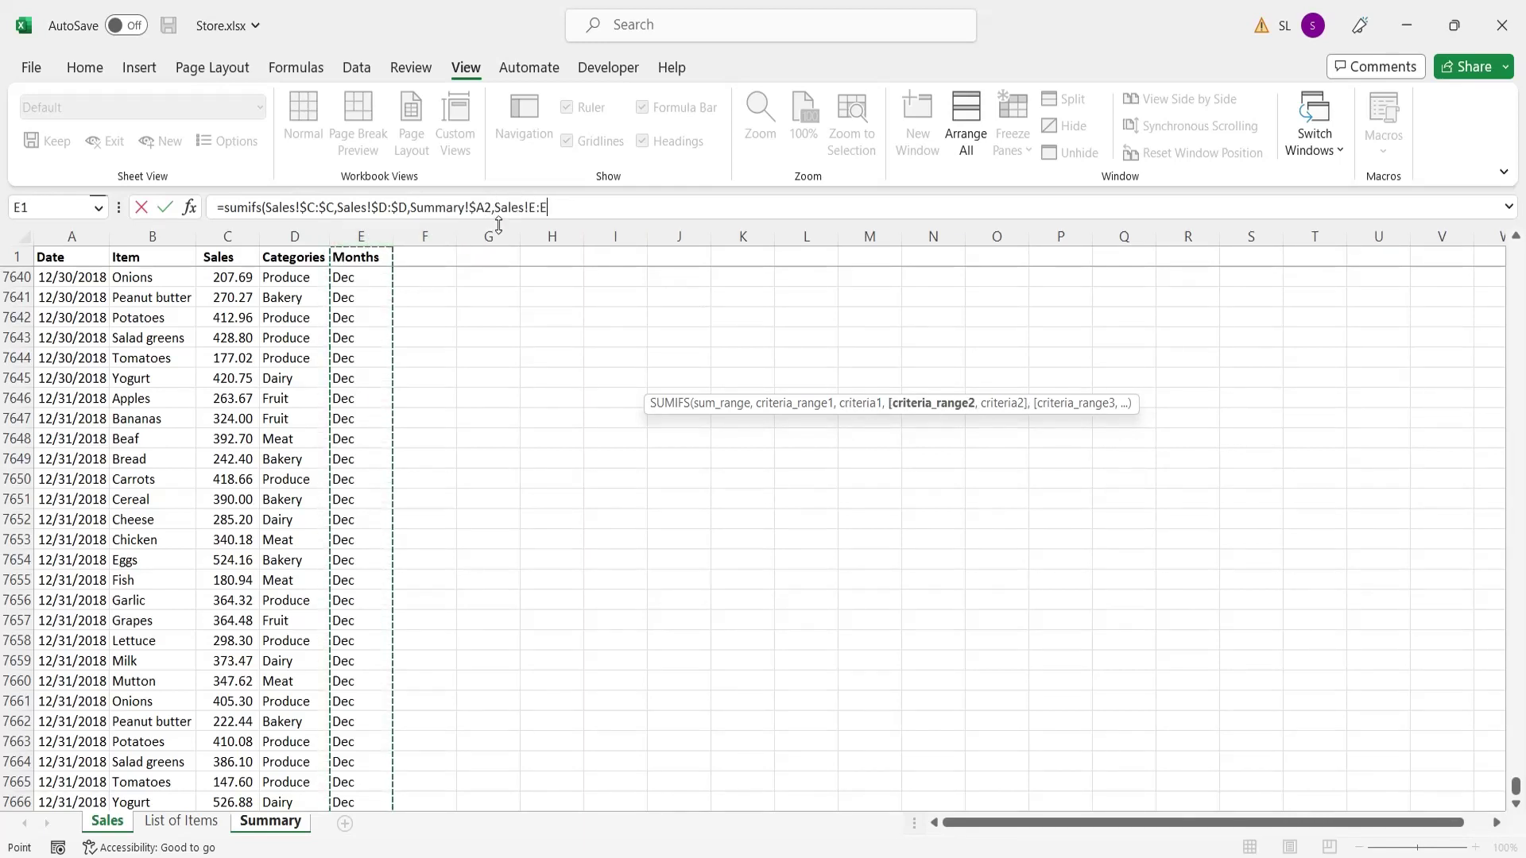
left_click(531, 207)
type("$C")
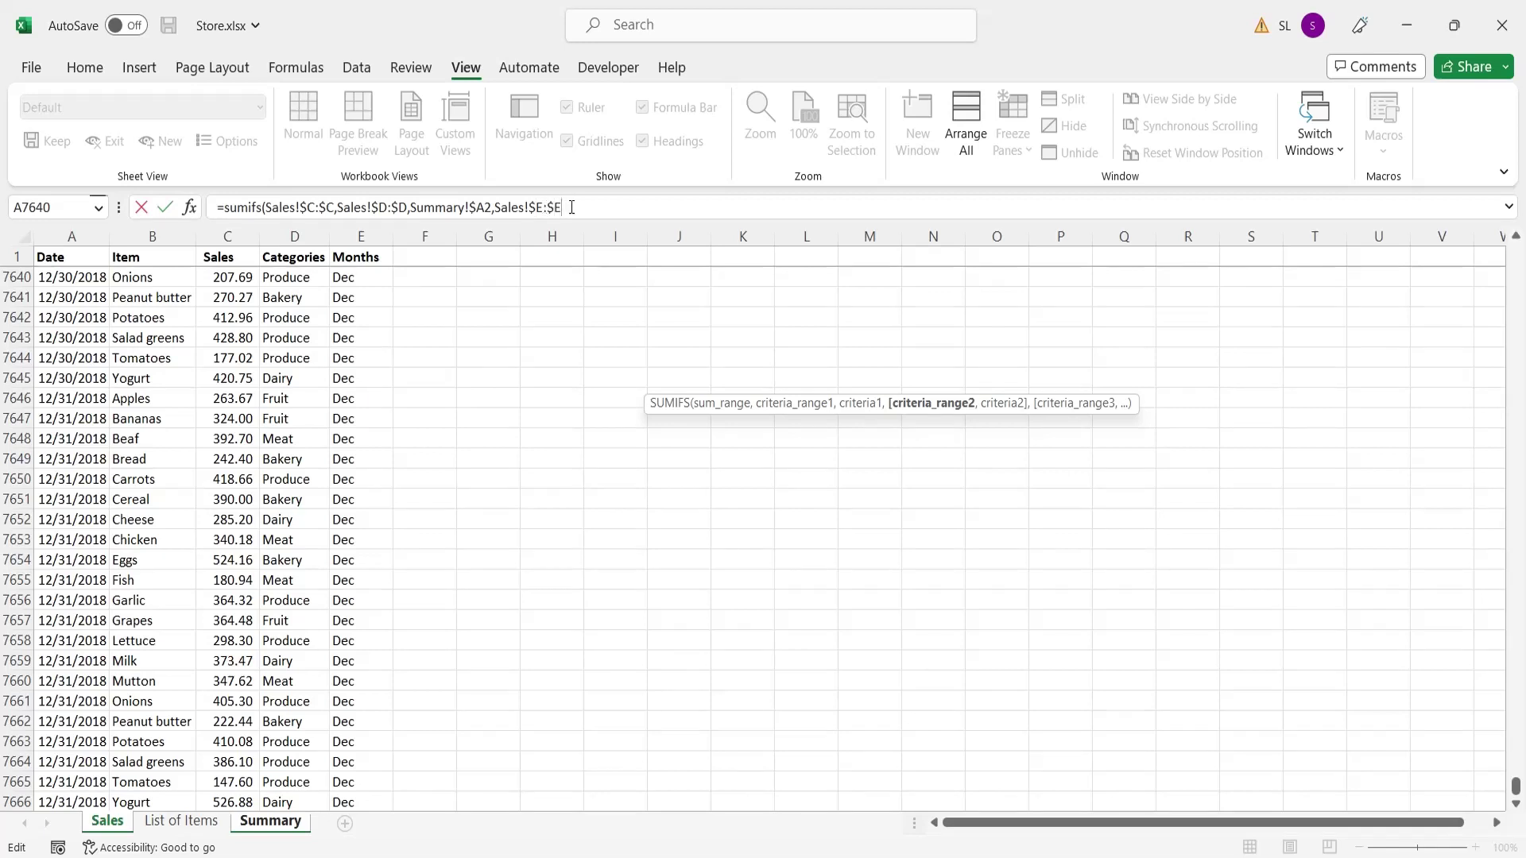
type(",")
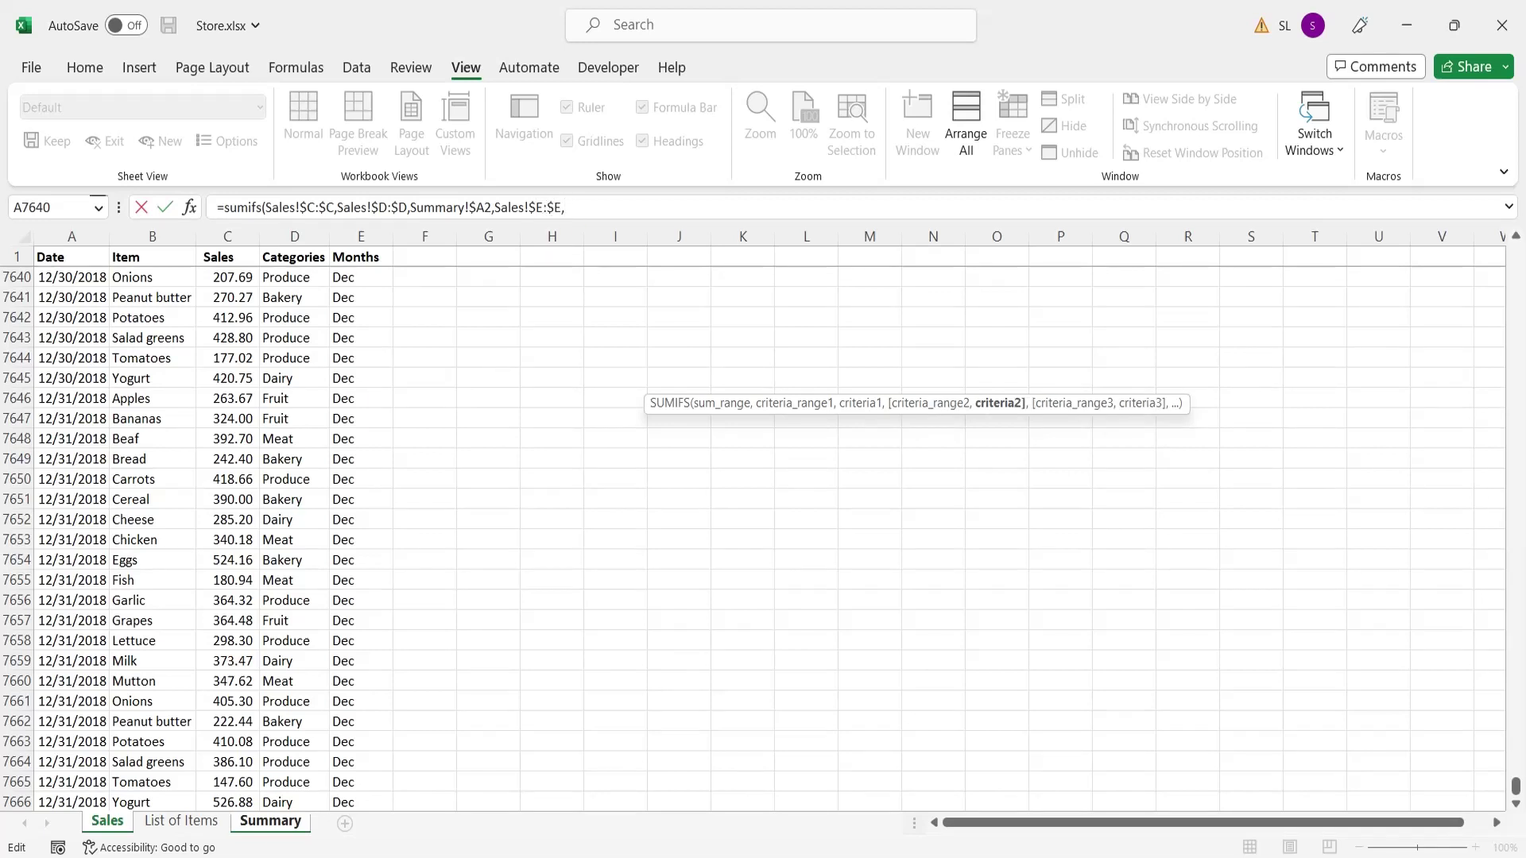
Add Summary!B$1 as the month criterion and commit, giving 37550.28
left_click(272, 823)
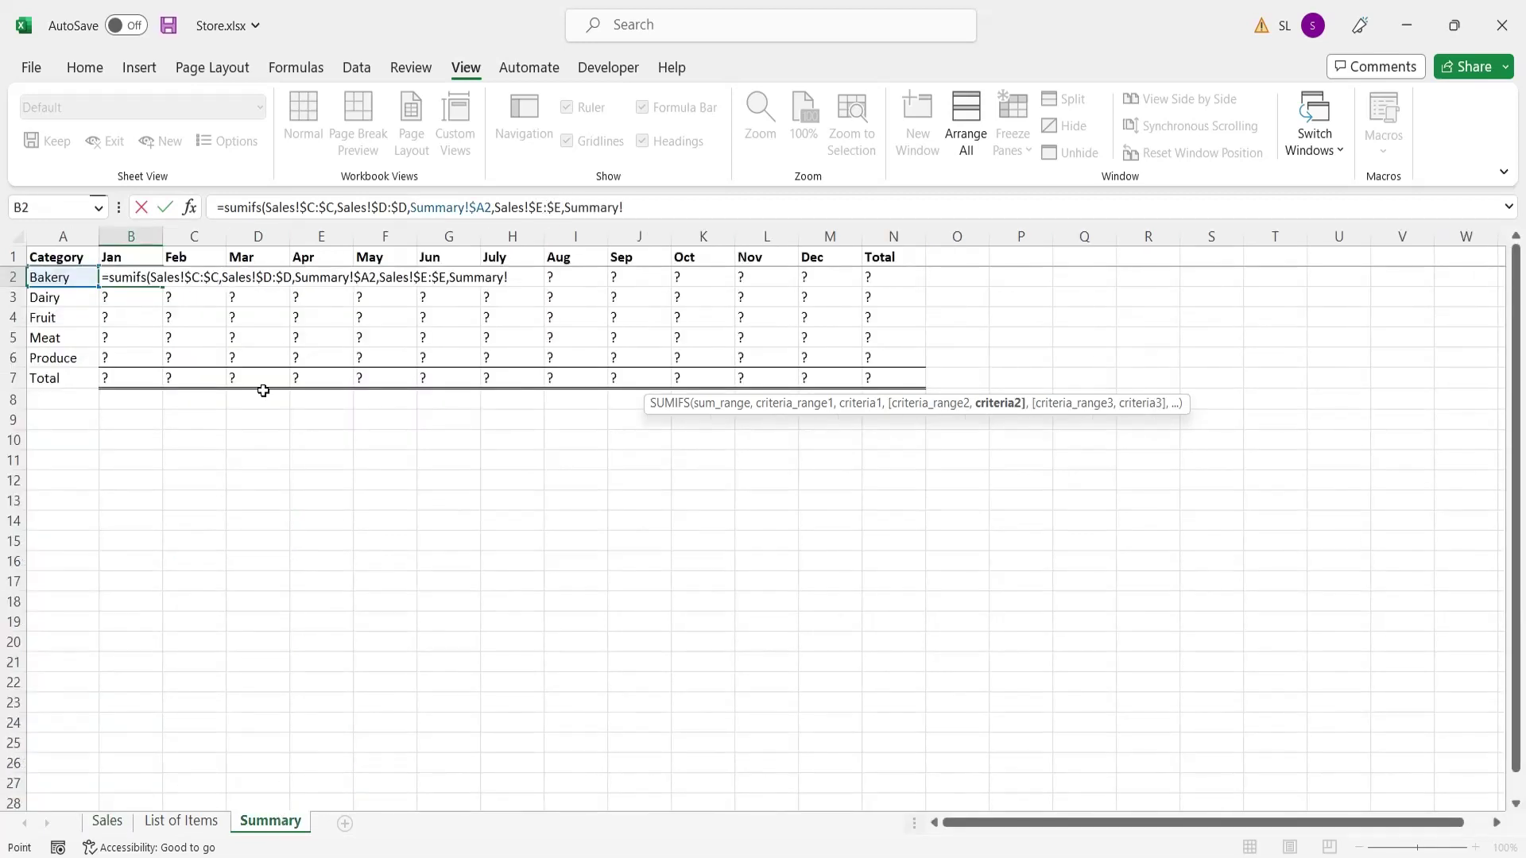
left_click(113, 255)
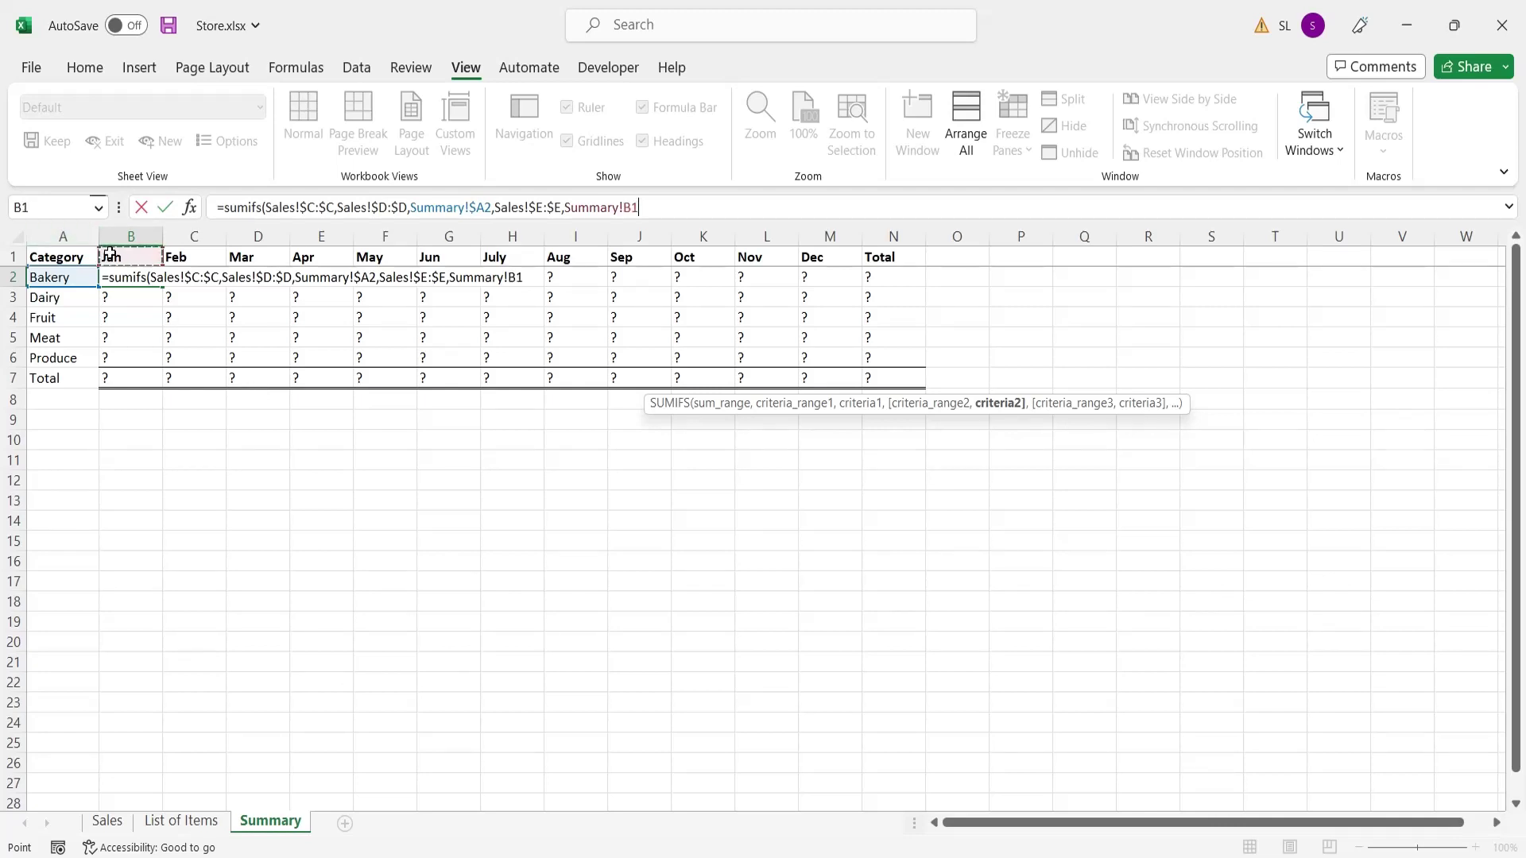
left_click(635, 207)
left_click(627, 205)
type("$1)")
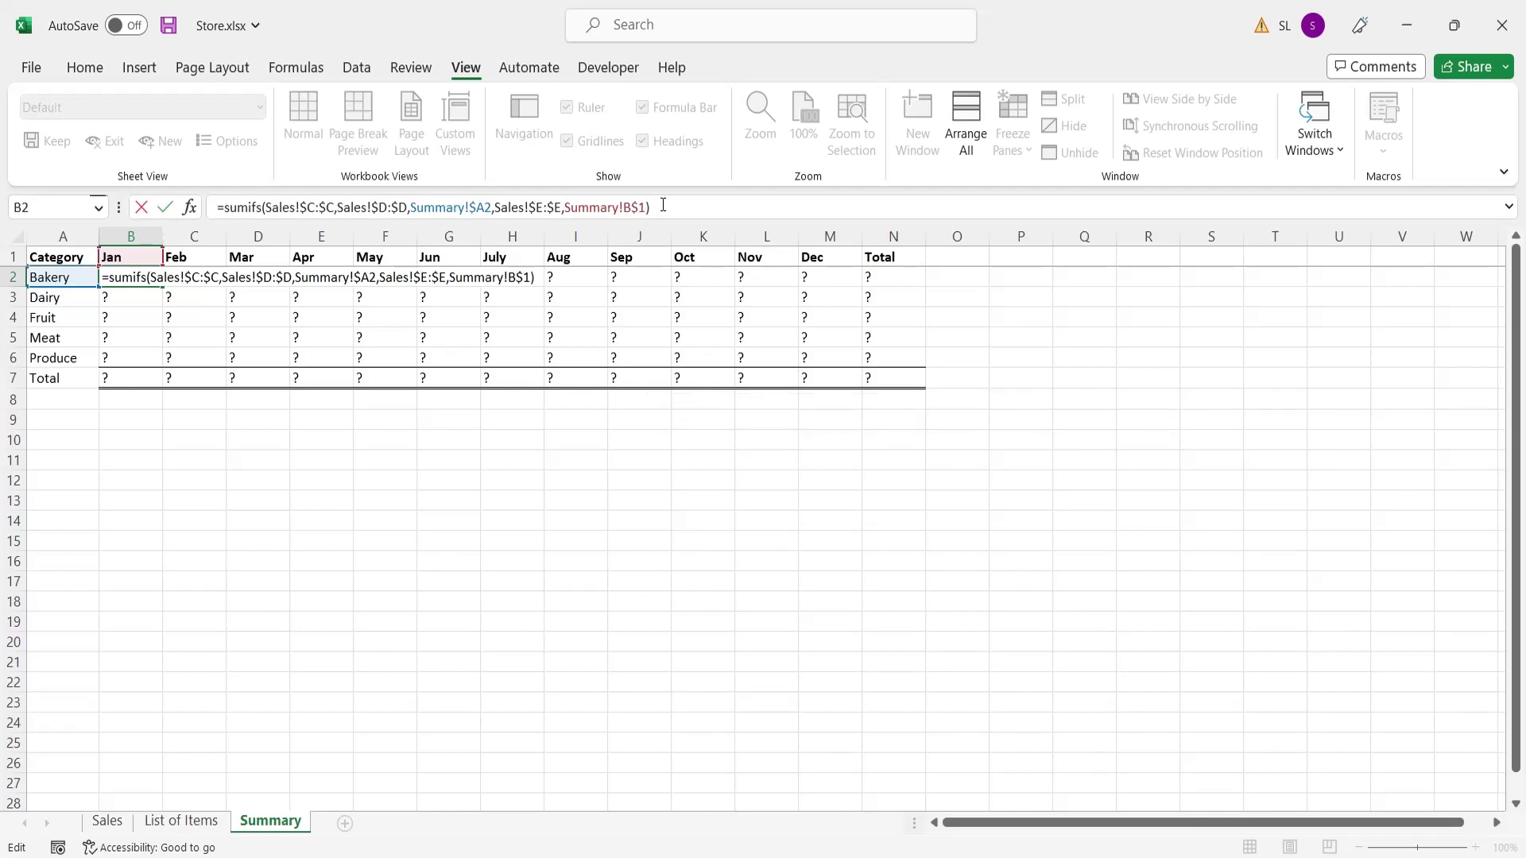
key("Return")
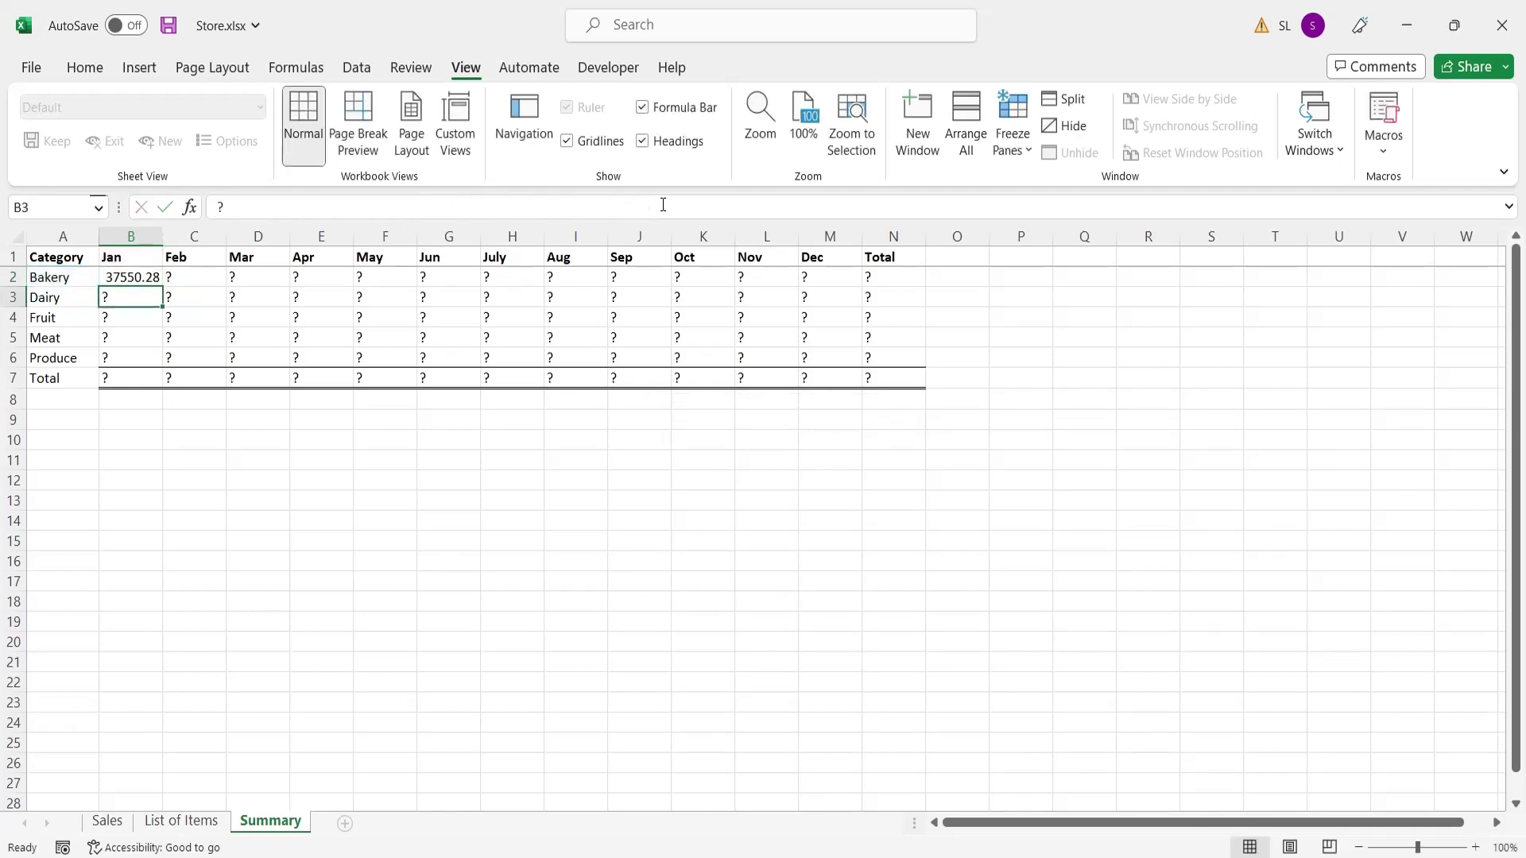
left_click(148, 277)
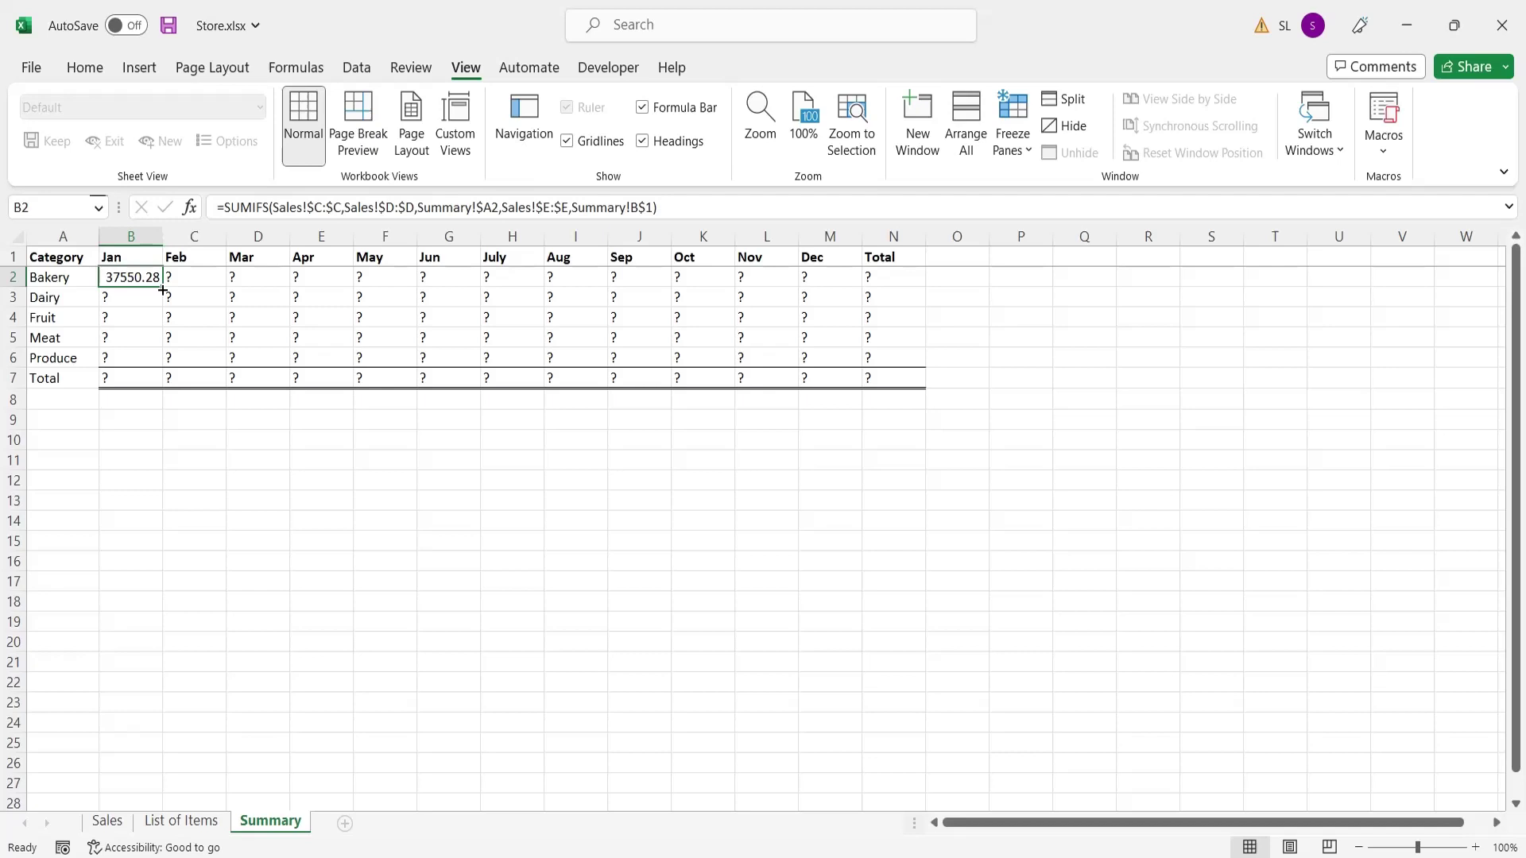
Fill B2's formula across to Dec and down to Produce, then apply Comma Style to B2:N7
left_click_drag(163, 291, 827, 296)
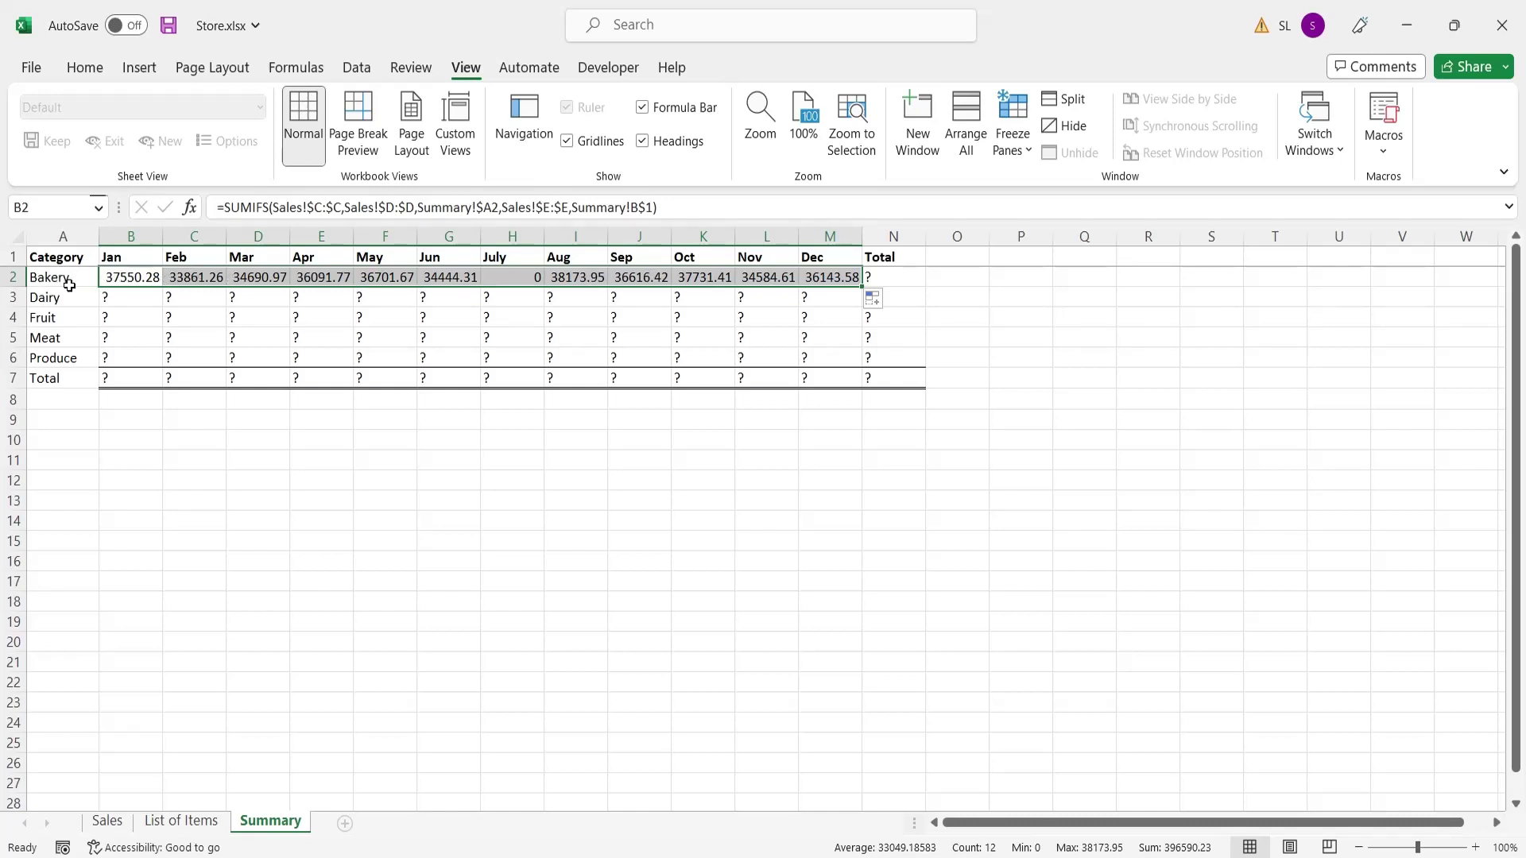
left_click_drag(862, 288, 859, 363)
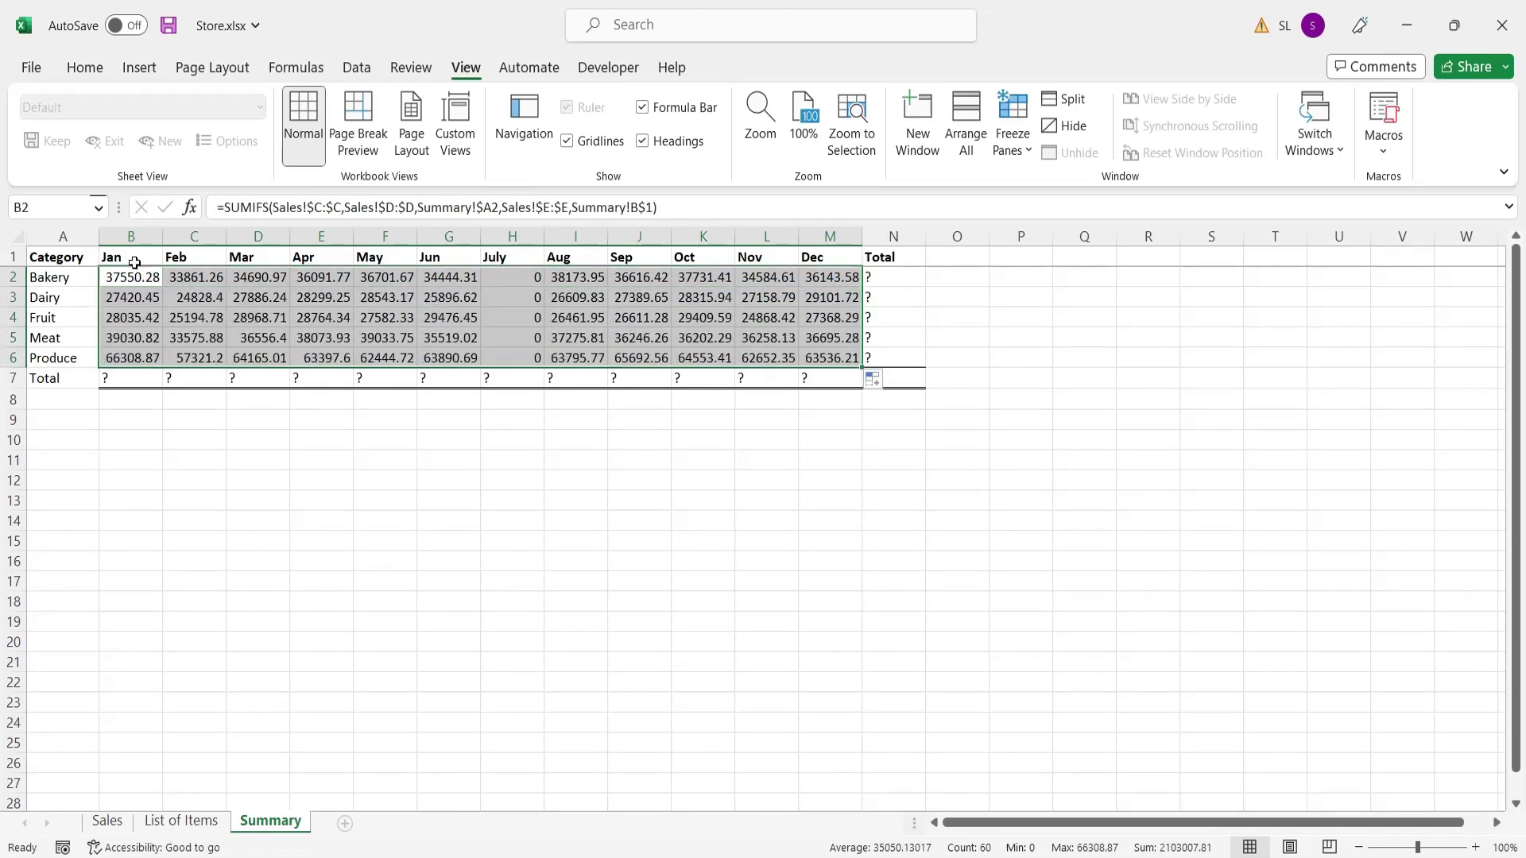
left_click_drag(123, 274, 890, 378)
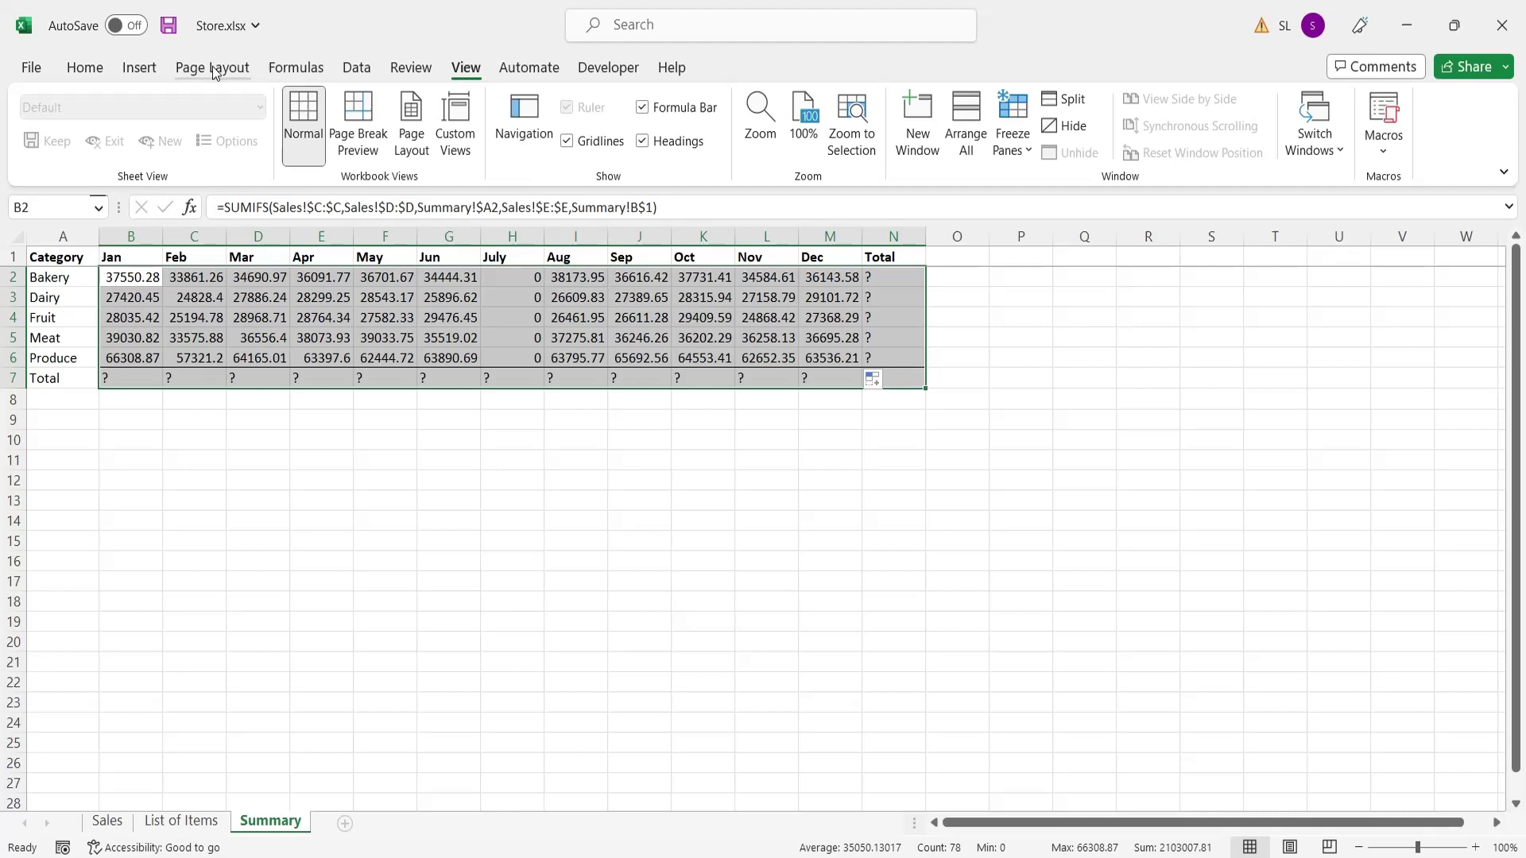
left_click(85, 66)
left_click(771, 141)
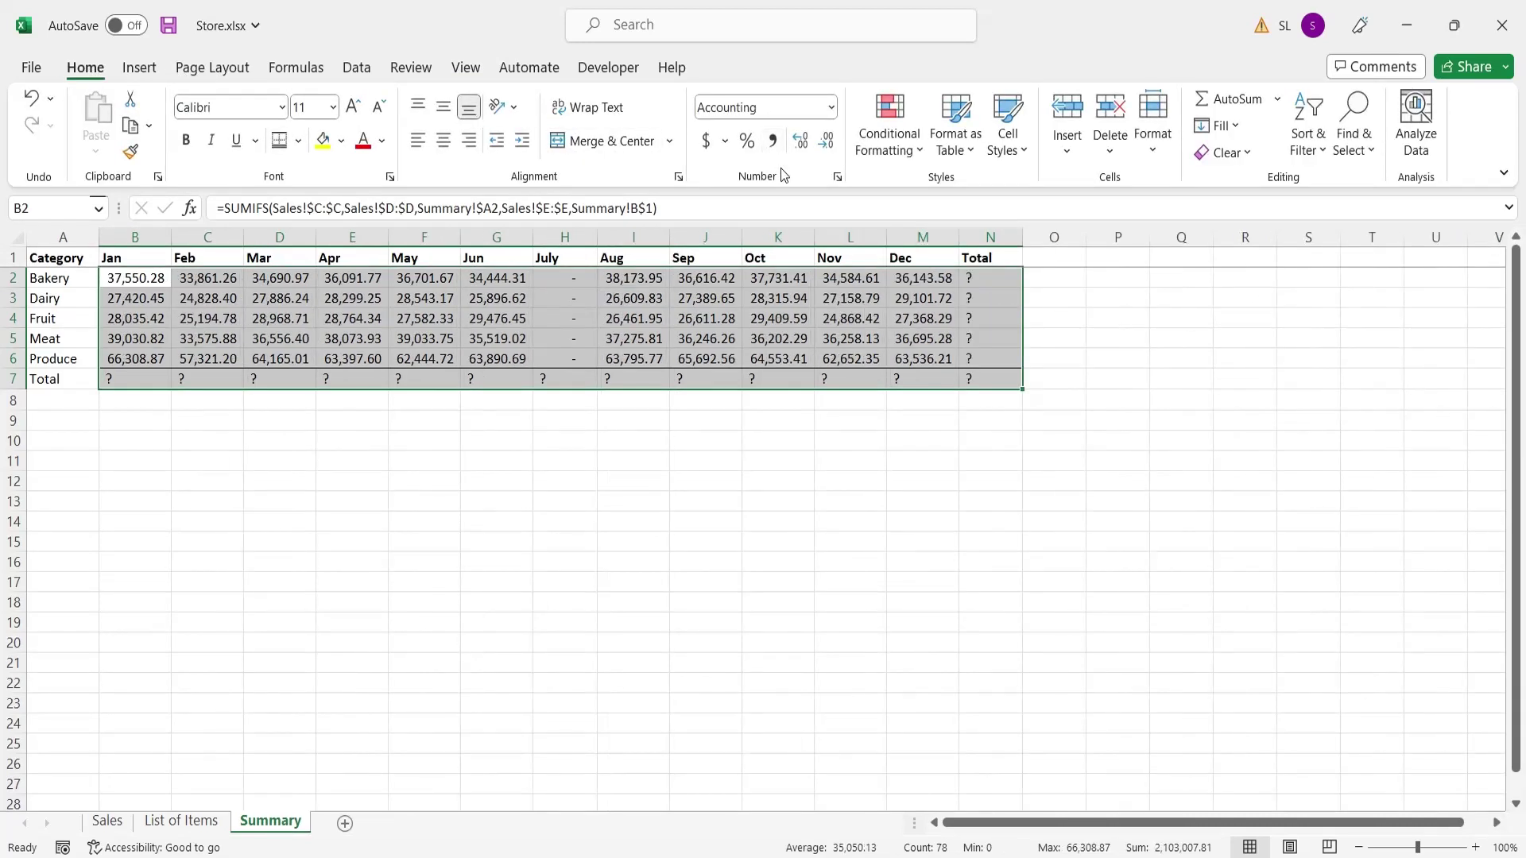
left_click(578, 354)
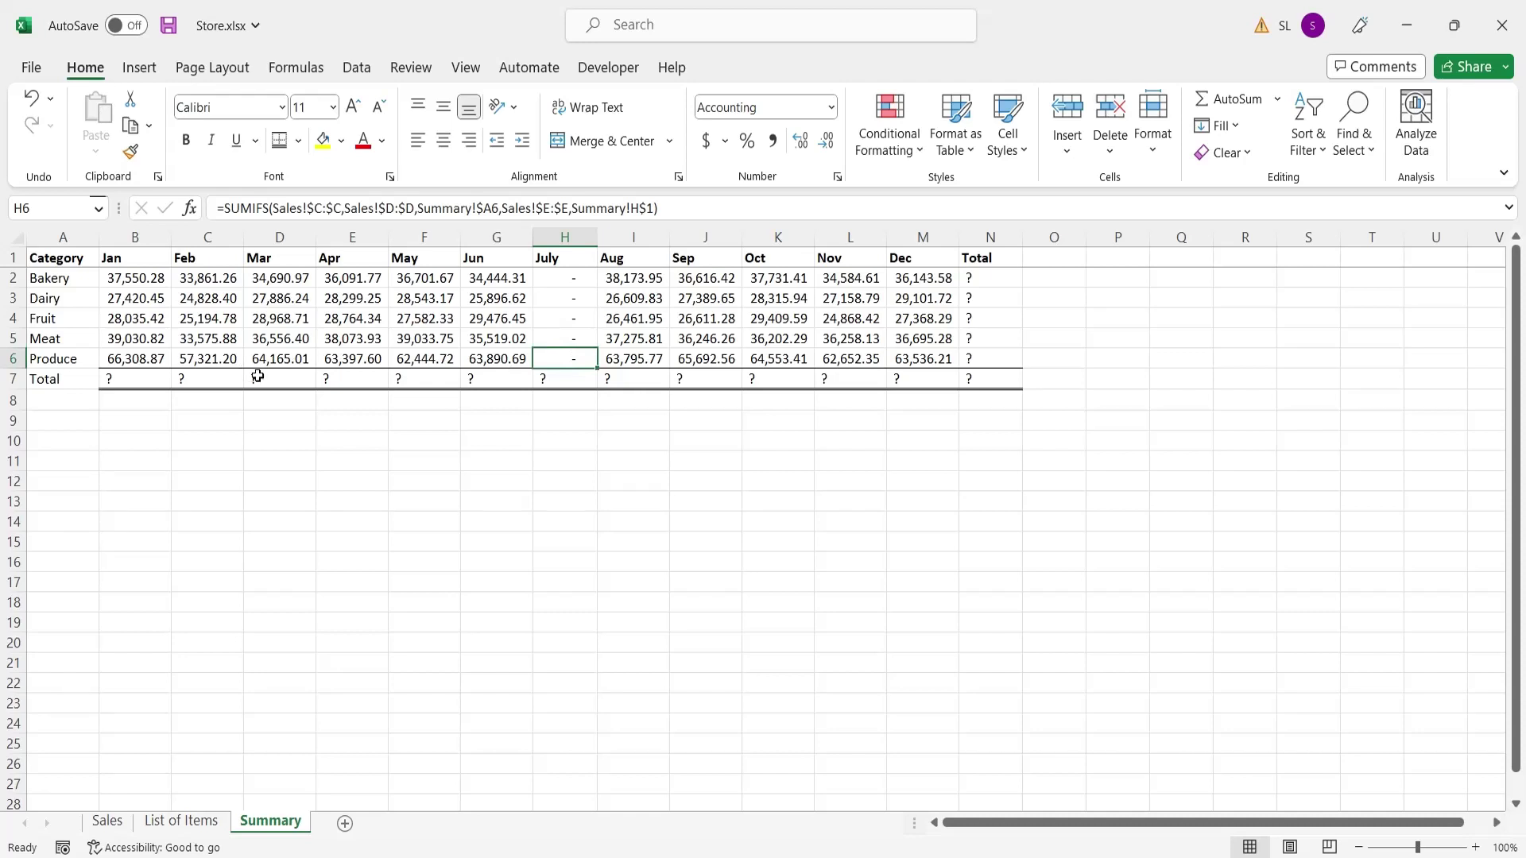
Rename header H1 from July to Jul and autofit column H to show its totals
left_click(580, 257)
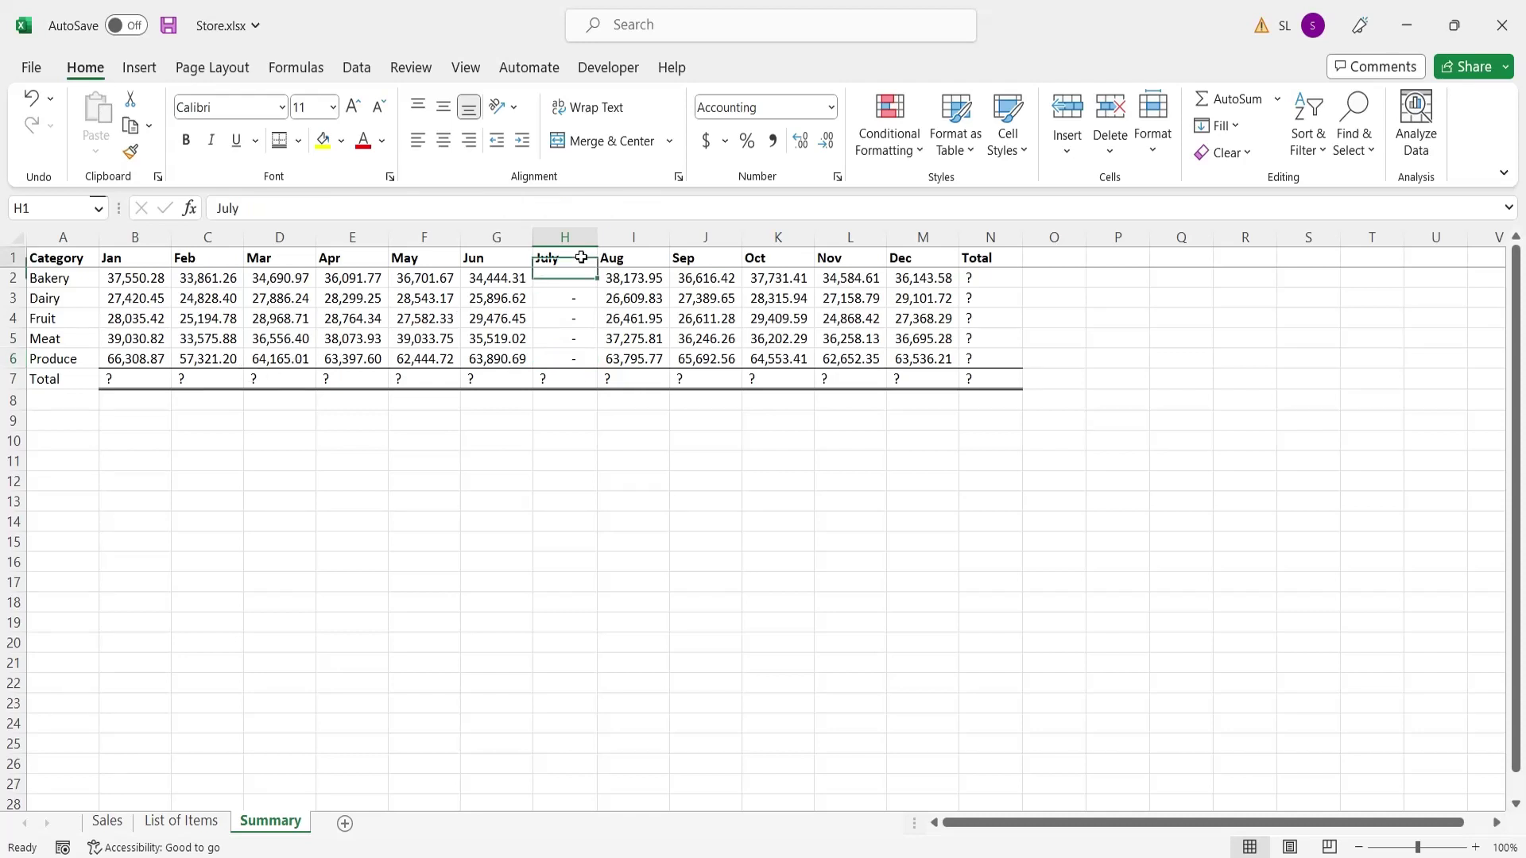
left_click(350, 208)
key("Return")
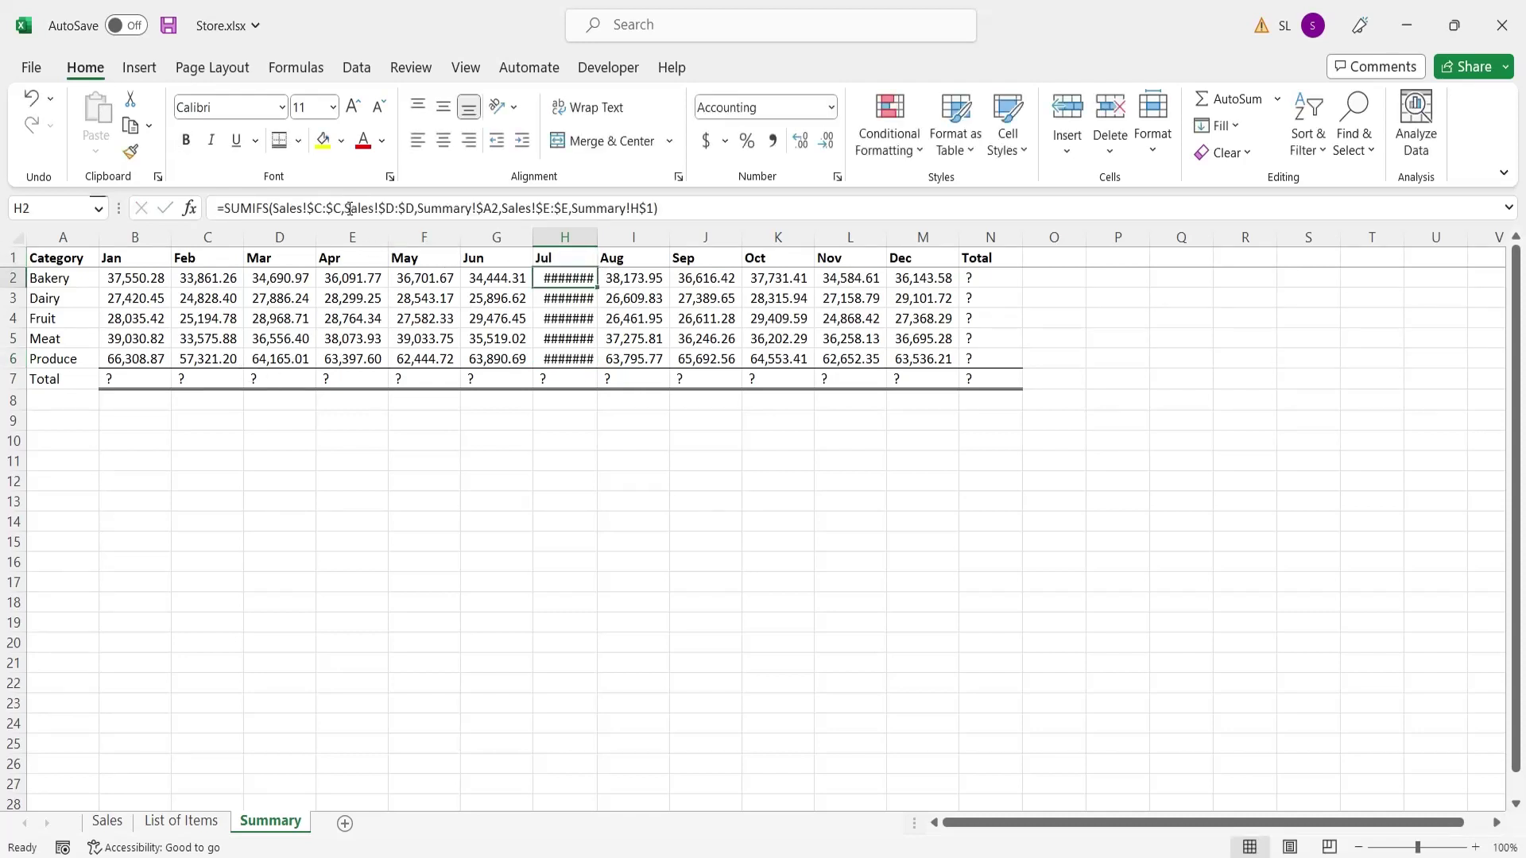
double_click(594, 243)
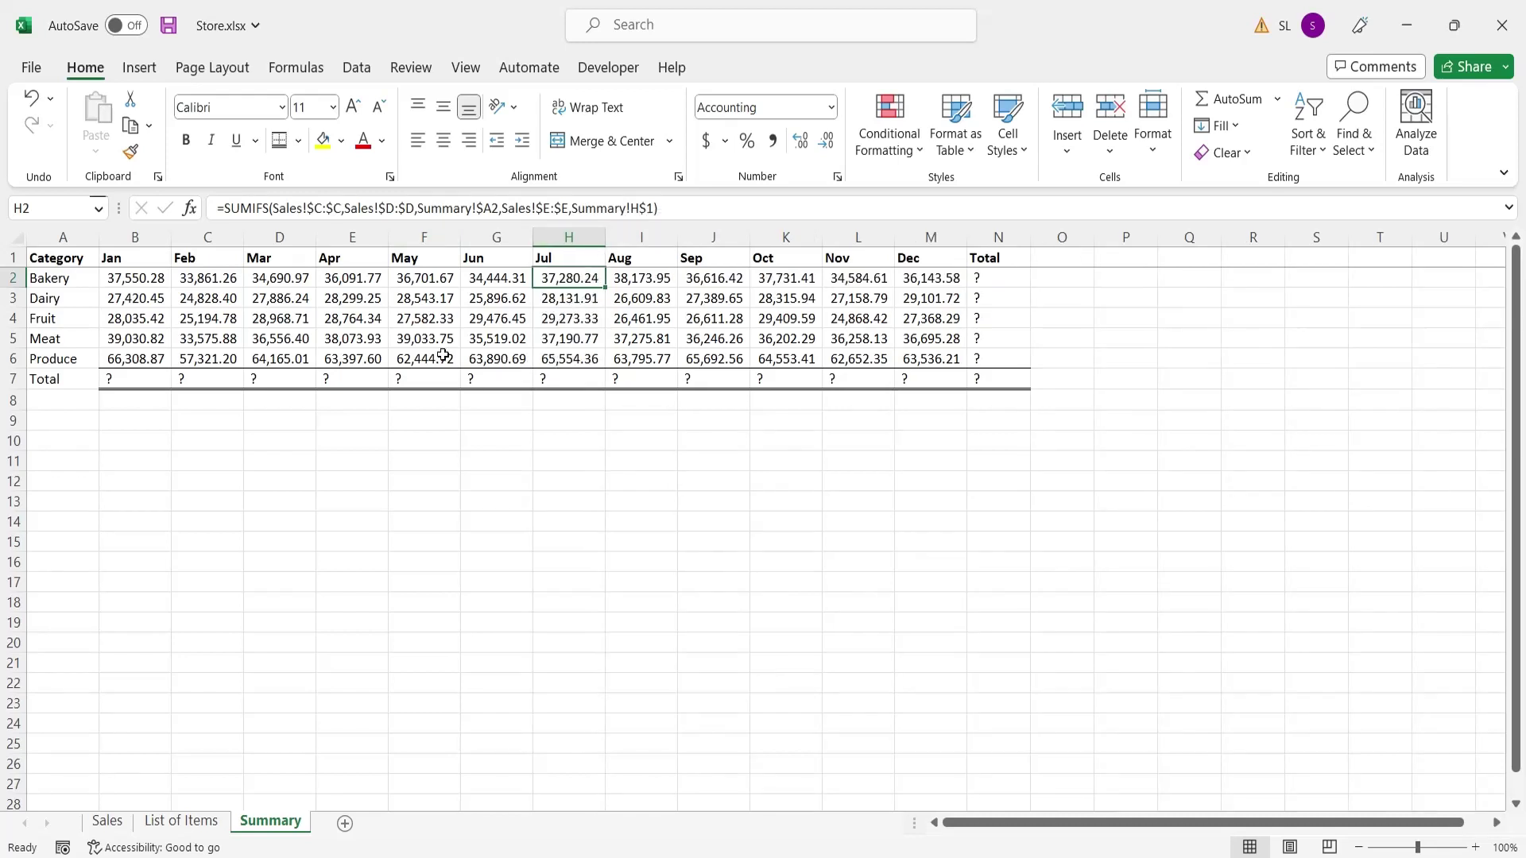
left_click(120, 387)
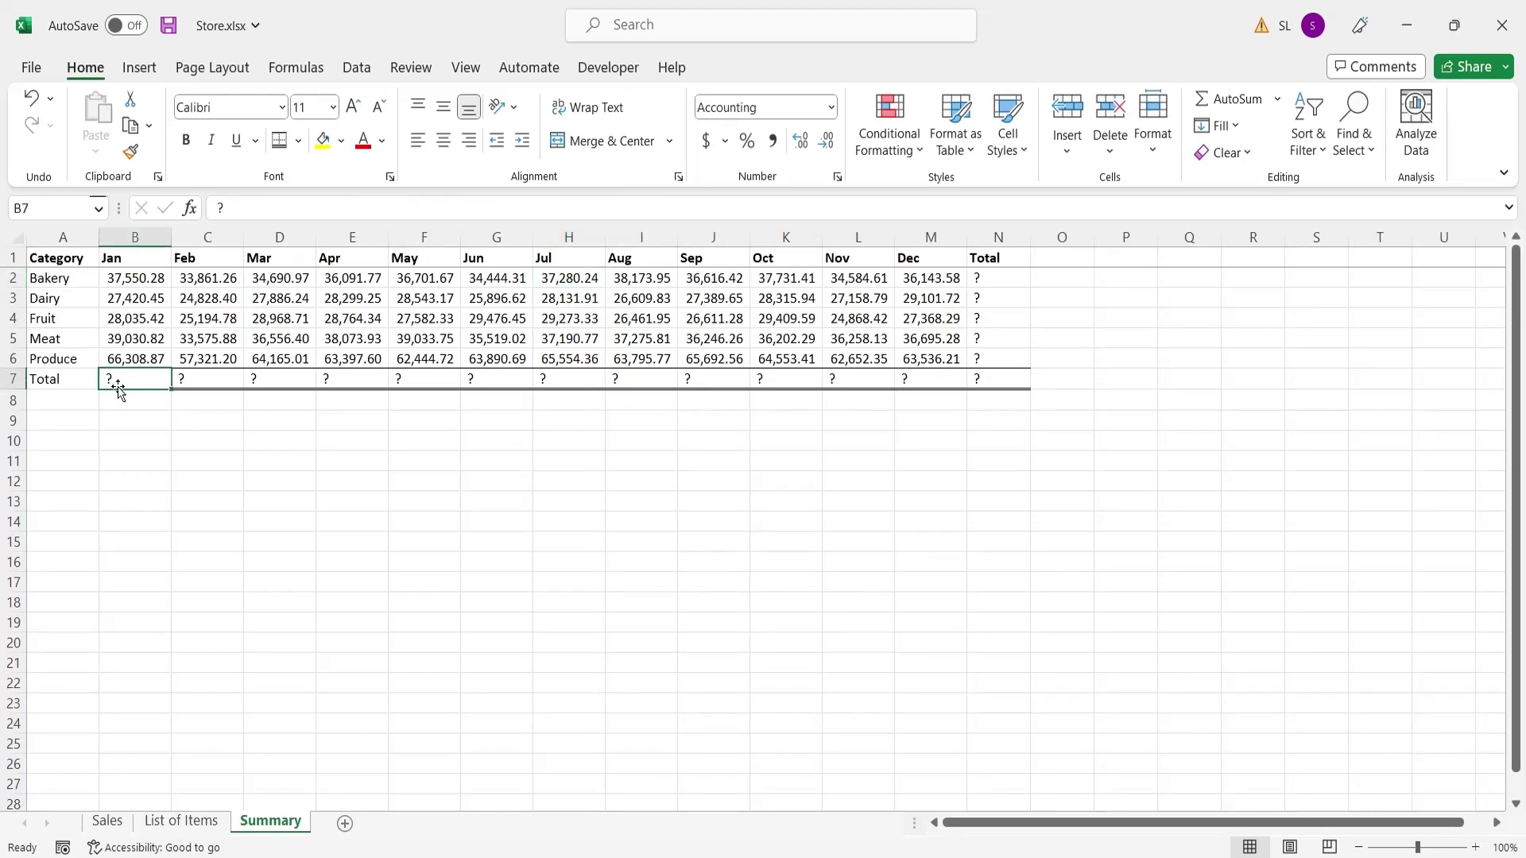
AutoSum the Jan total in B7, fill it across to M7, and autofit all columns
key("alt+equal")
key("Return")
left_click(114, 379)
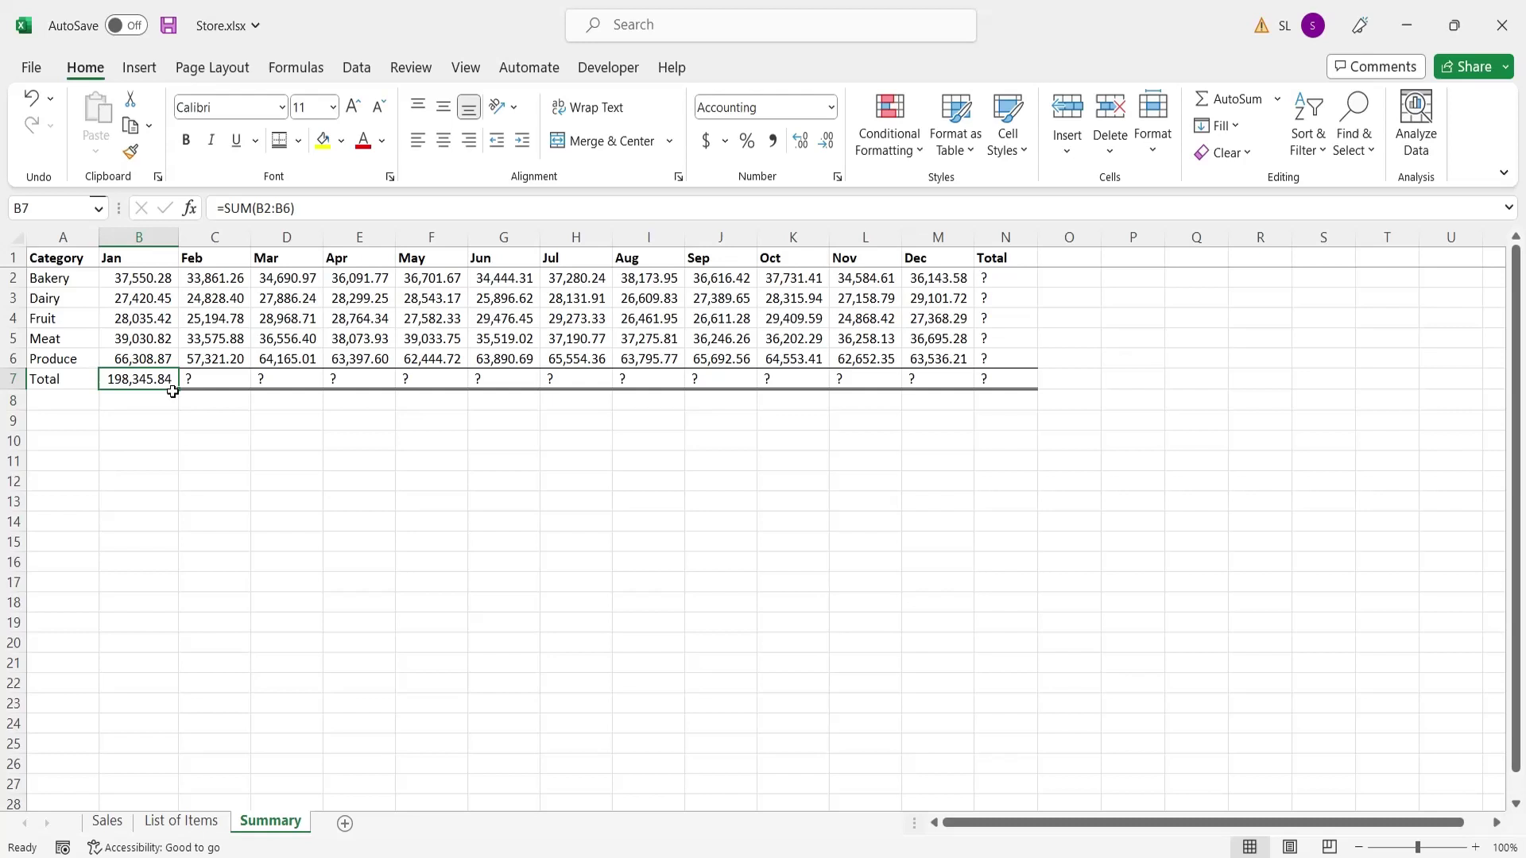
left_click_drag(177, 389, 1029, 394)
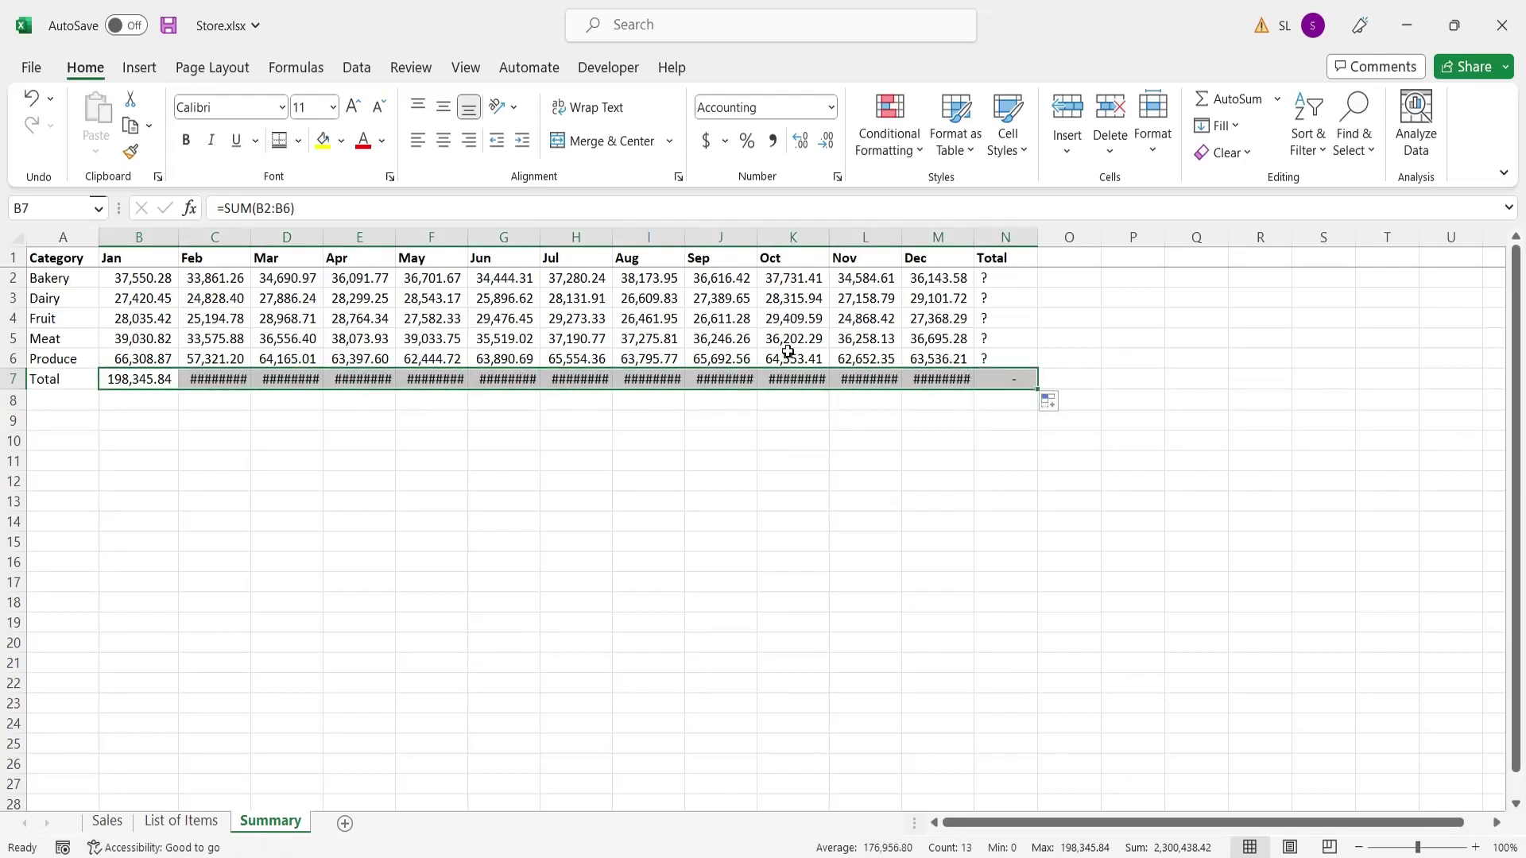
left_click(15, 236)
double_click(98, 237)
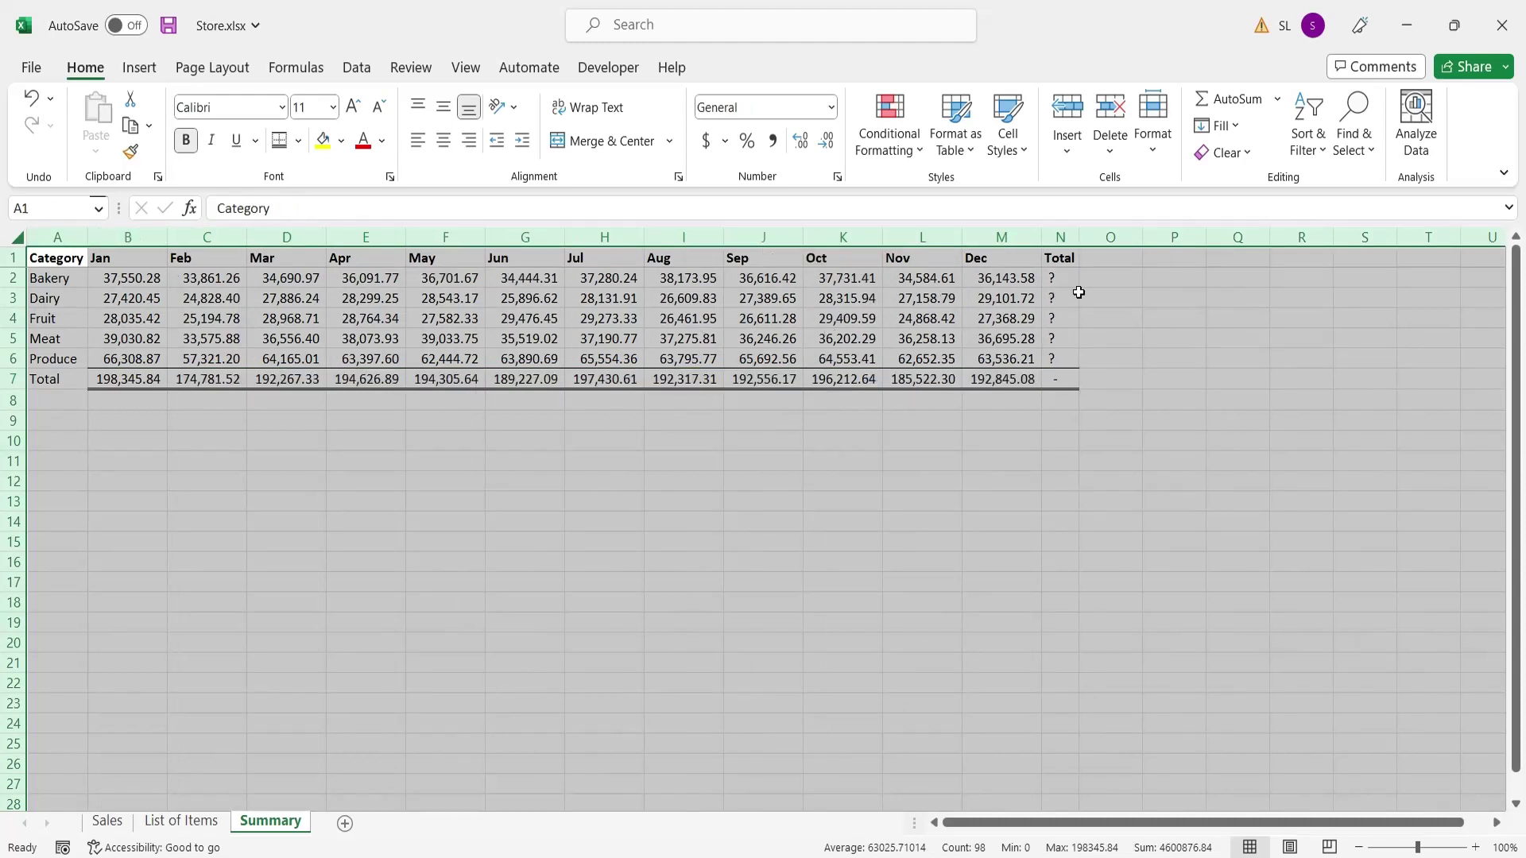
Sum each category row into N2:N6 and autofit column N for the 2,300,438.42 grand total
left_click(1058, 277)
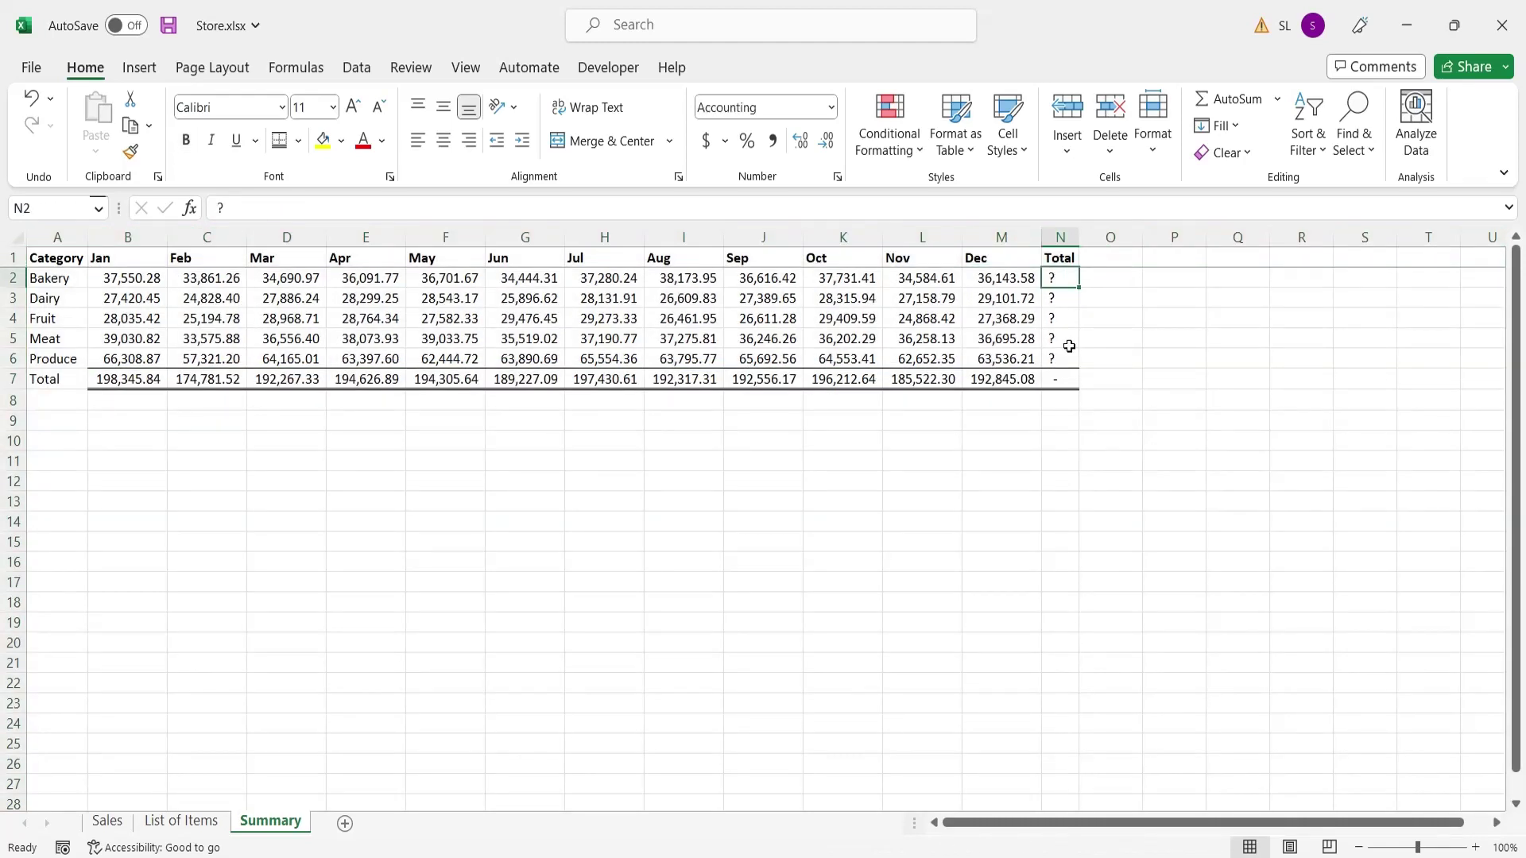
key("alt+equal")
key("Return")
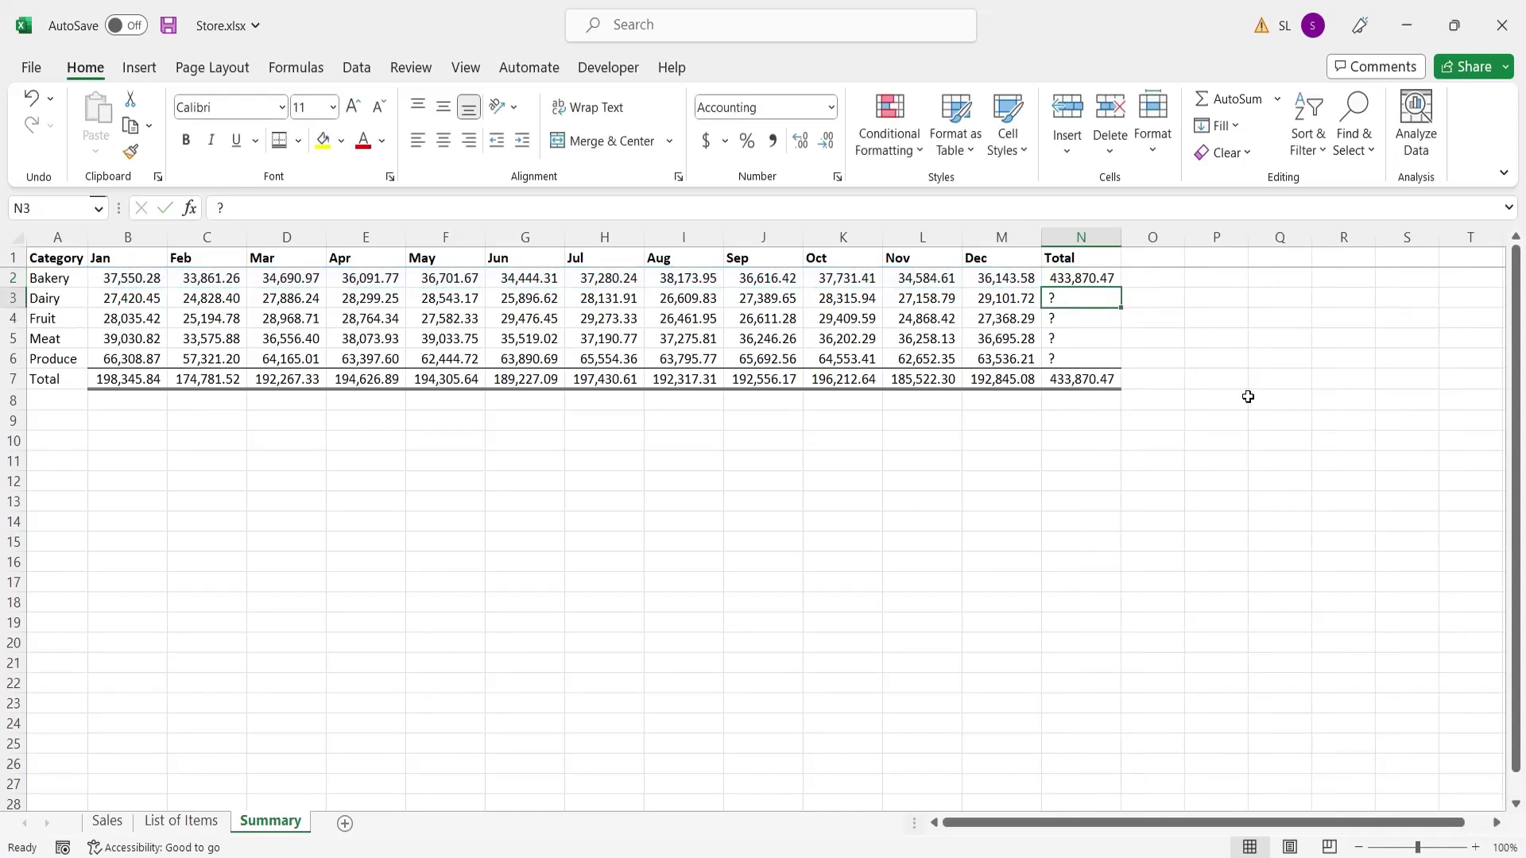
left_click(1115, 278)
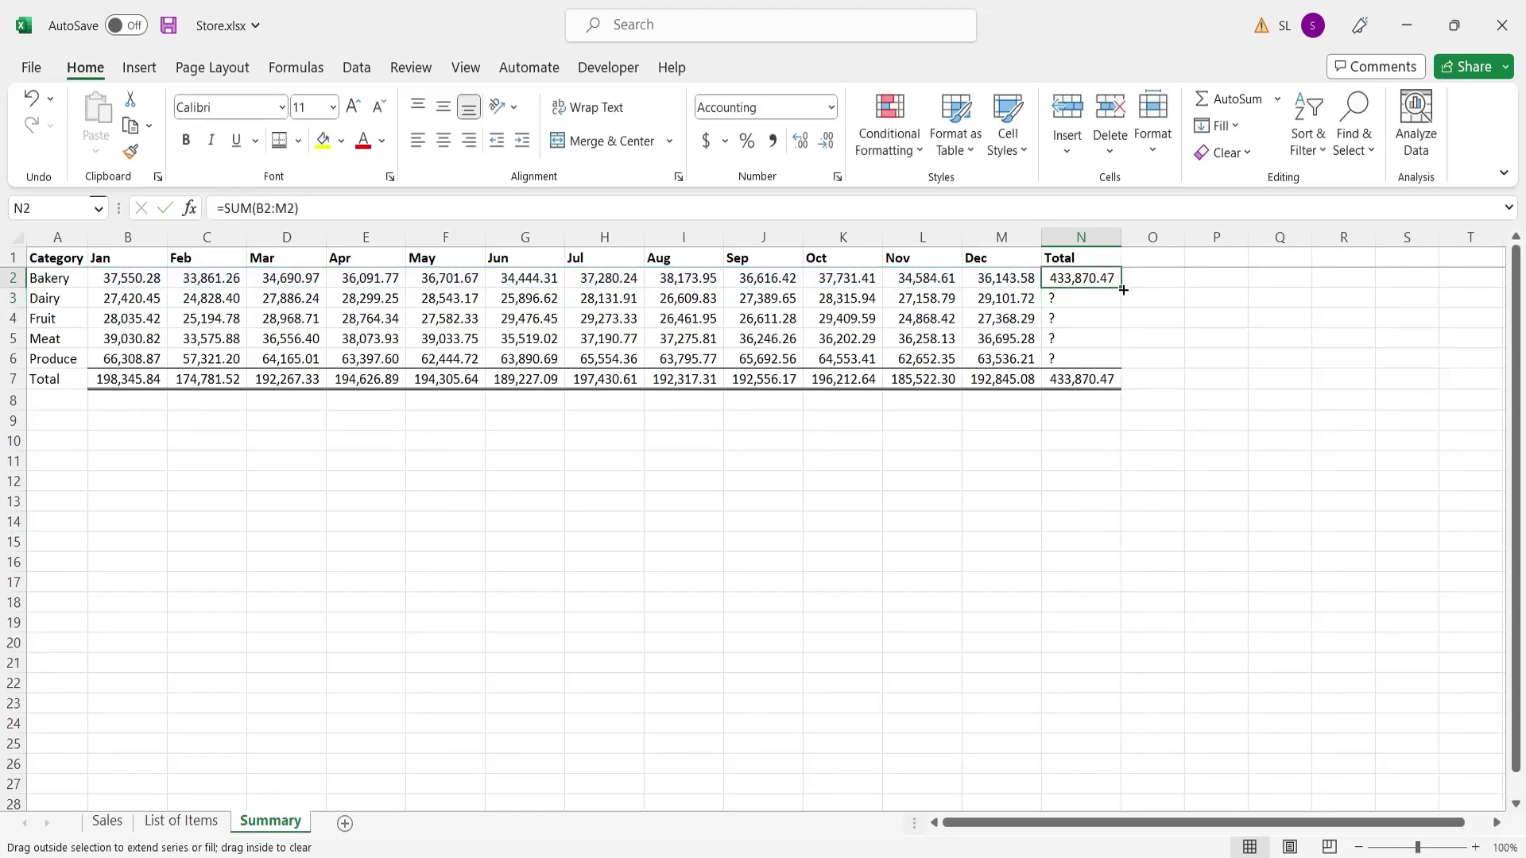
left_click_drag(1122, 290, 1122, 367)
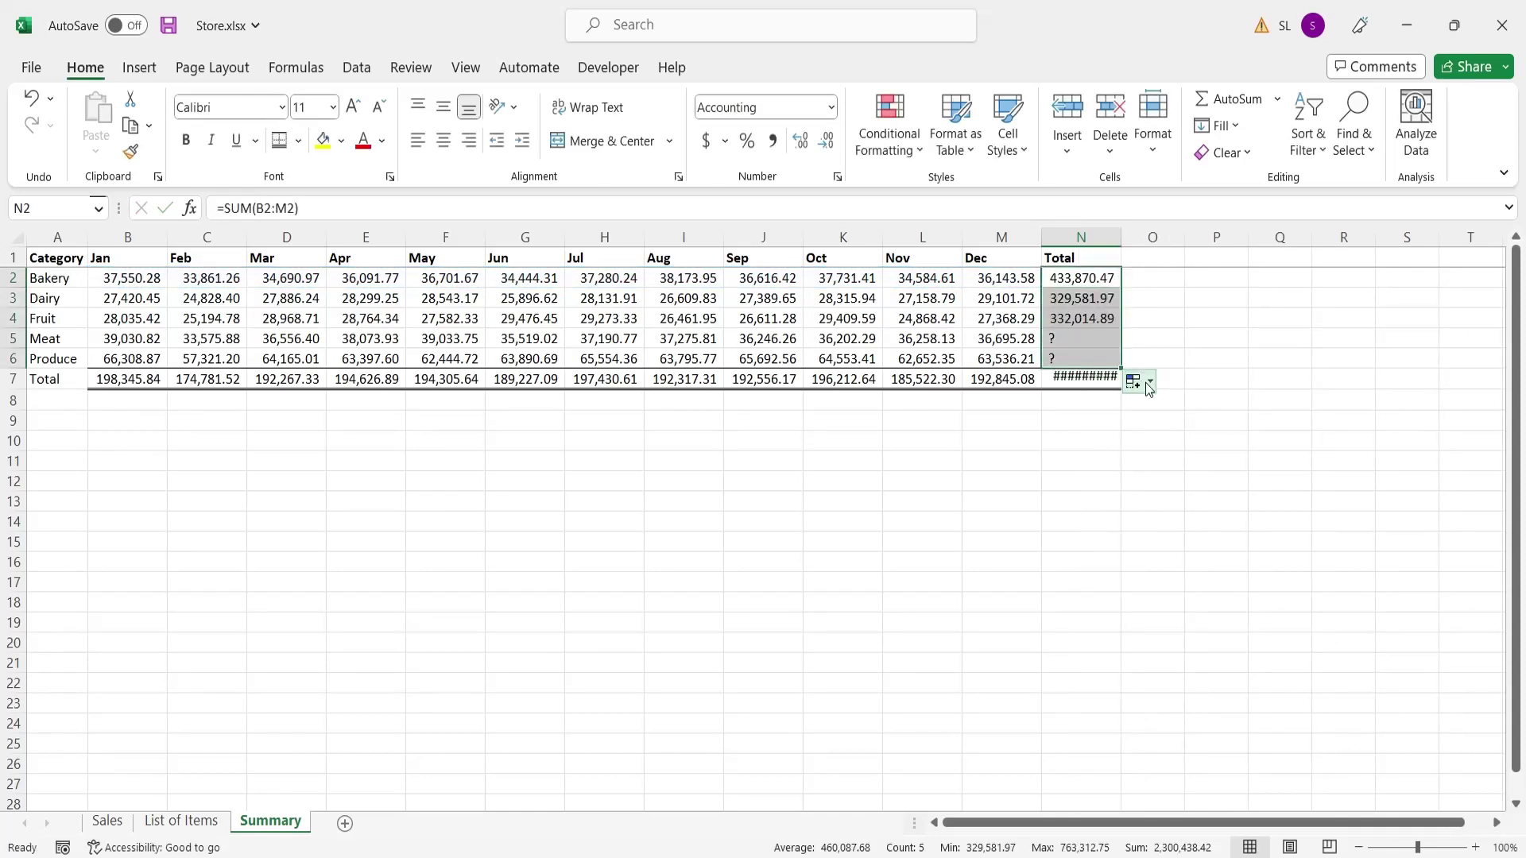
double_click(1124, 240)
left_click(1084, 339)
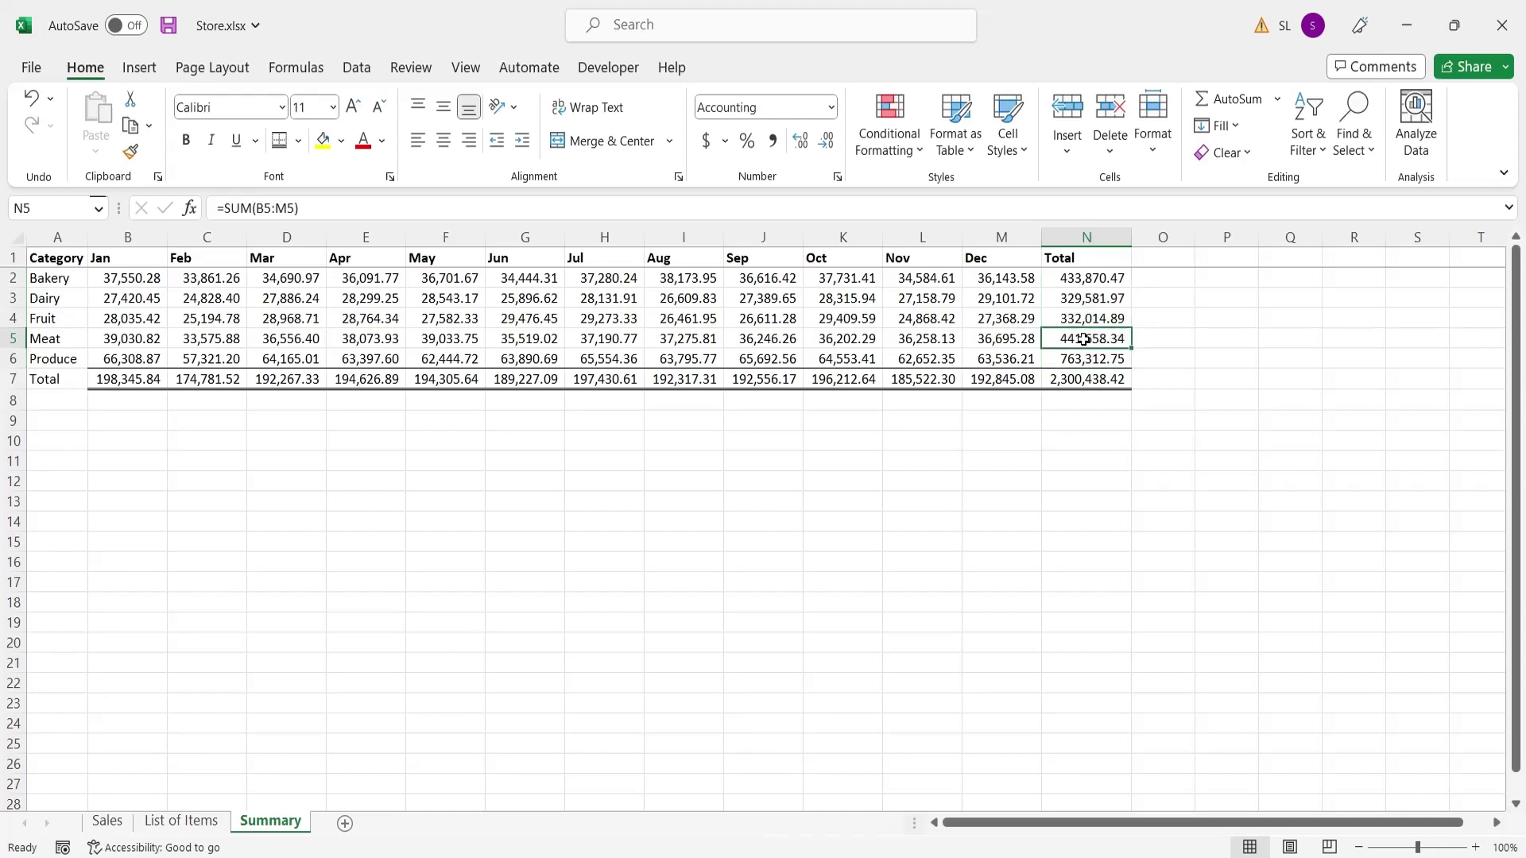
left_click_drag(1080, 379, 69, 236)
left_click(176, 318)
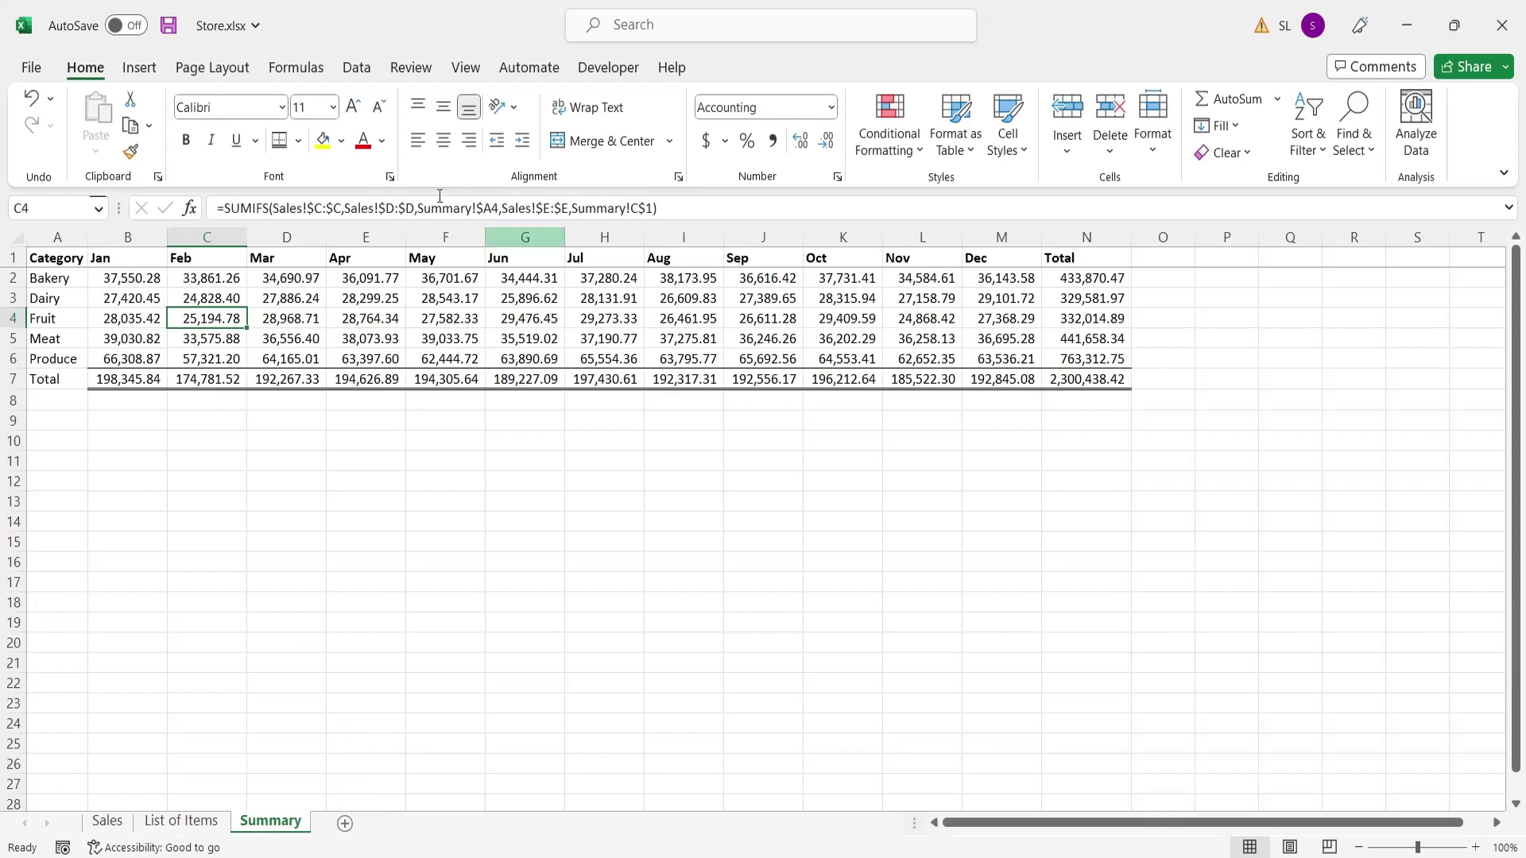
Create a PivotTable from Sales columns A–D, placed on the Summary sheet at A11
left_click_drag(81, 259, 1113, 383)
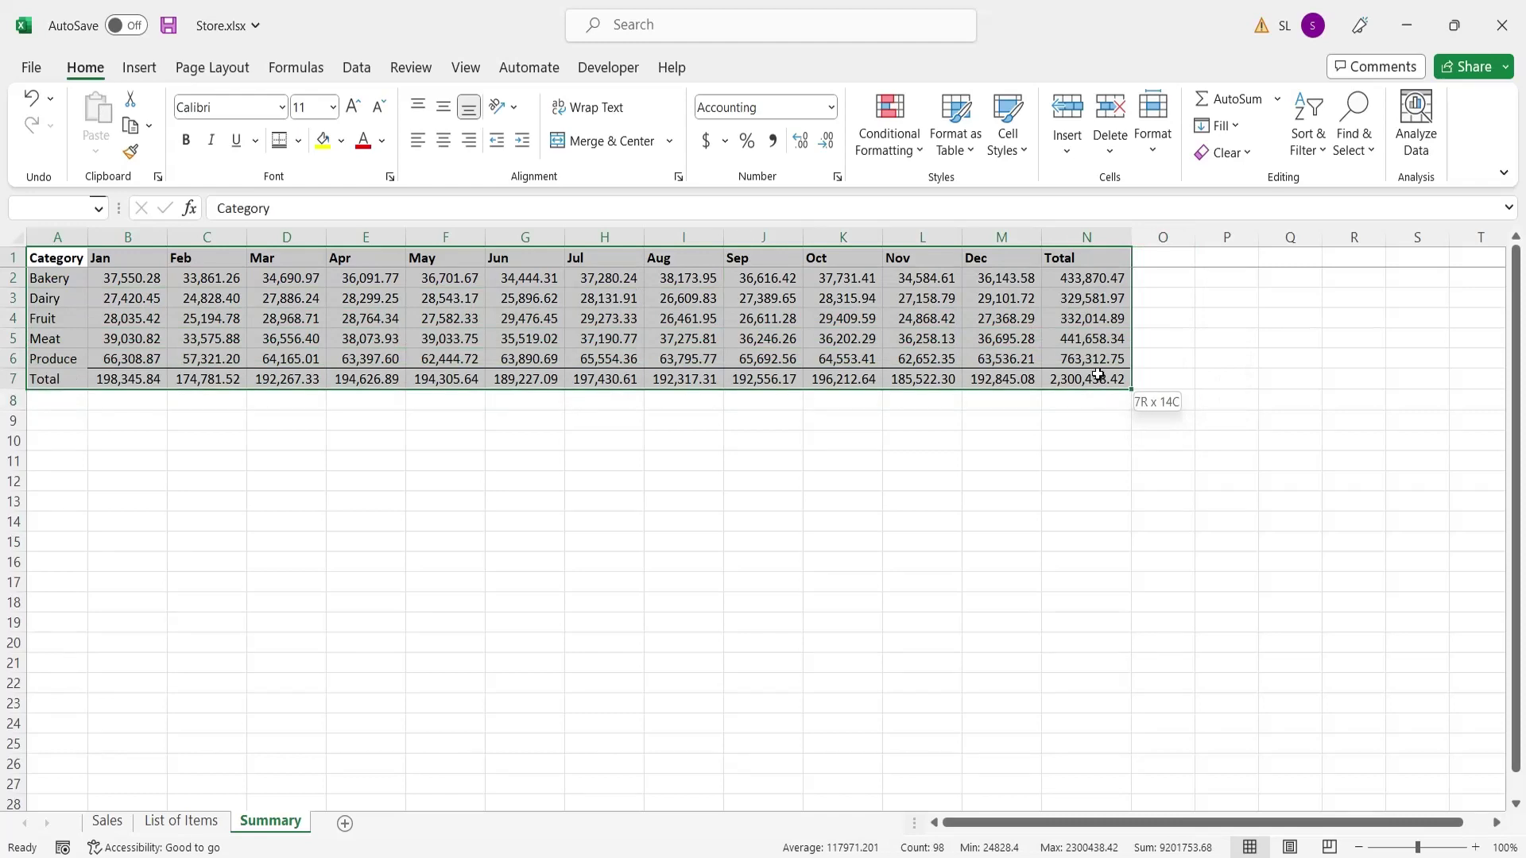
left_click(106, 821)
left_click_drag(57, 230, 294, 244)
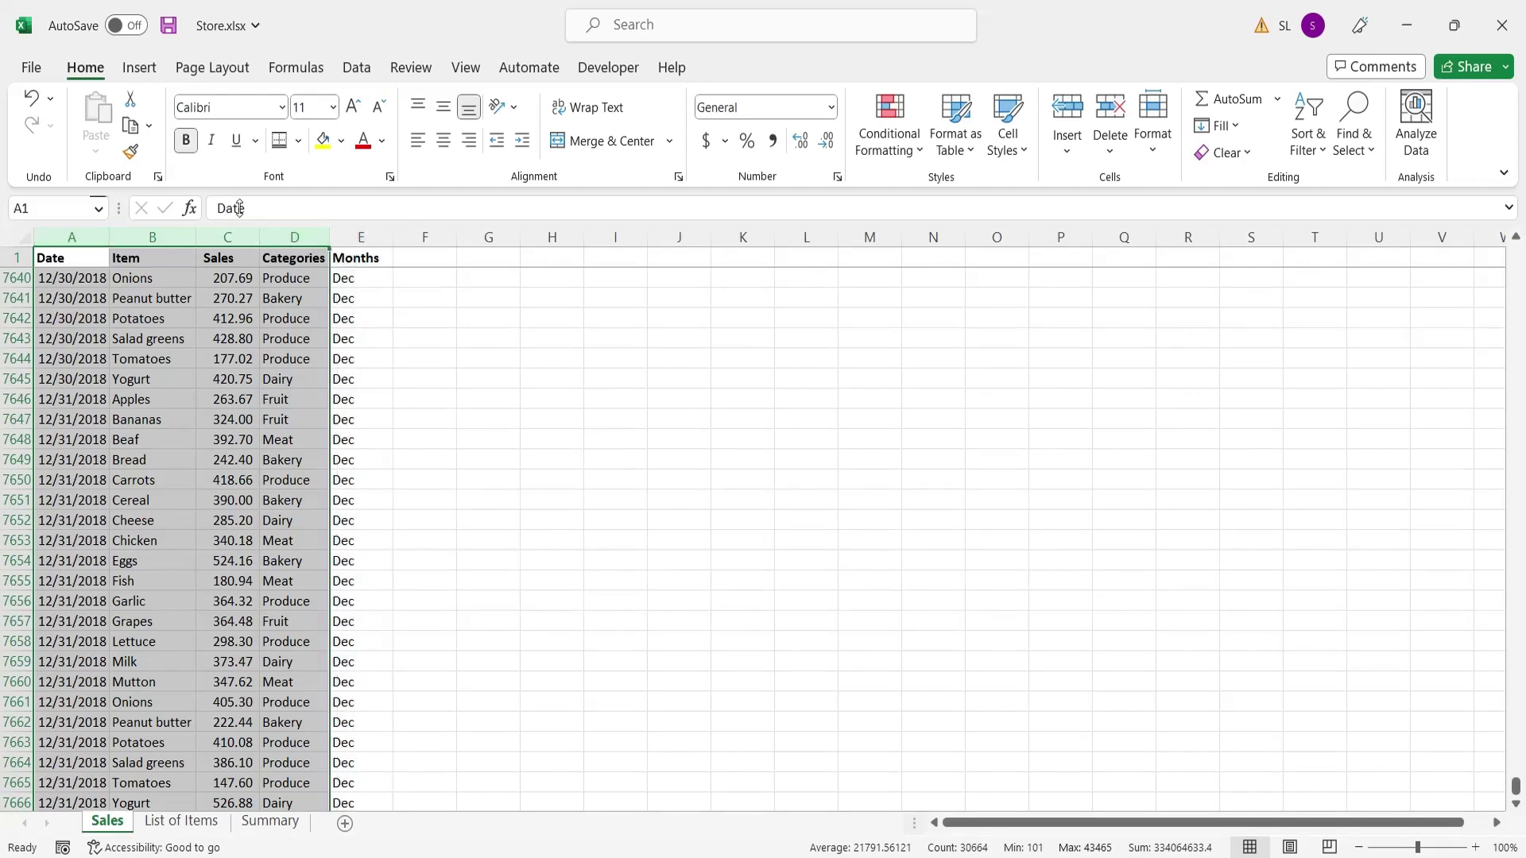
left_click(139, 68)
left_click(48, 145)
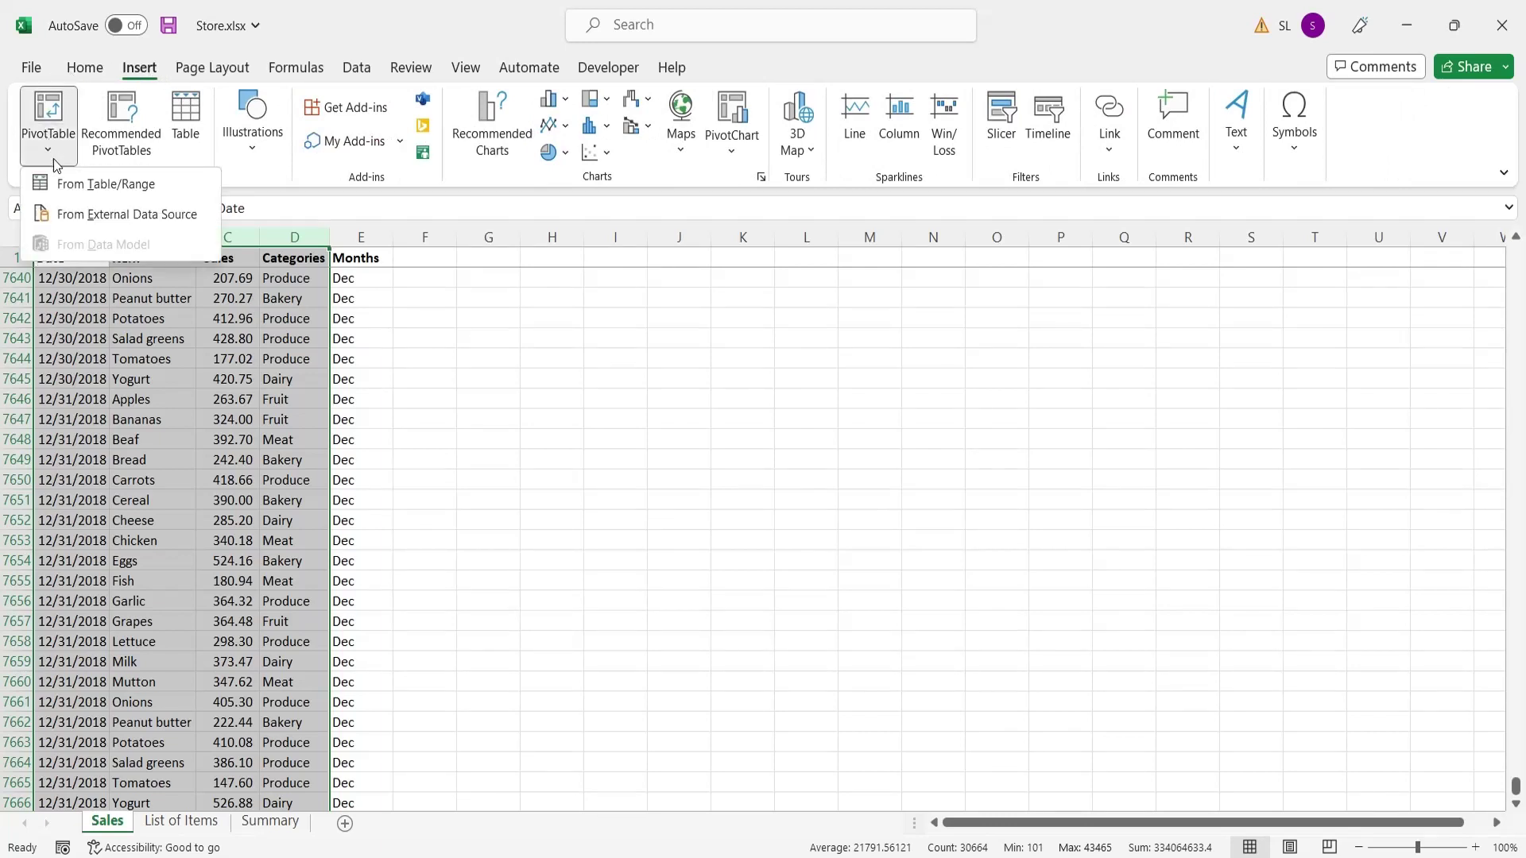
left_click(60, 184)
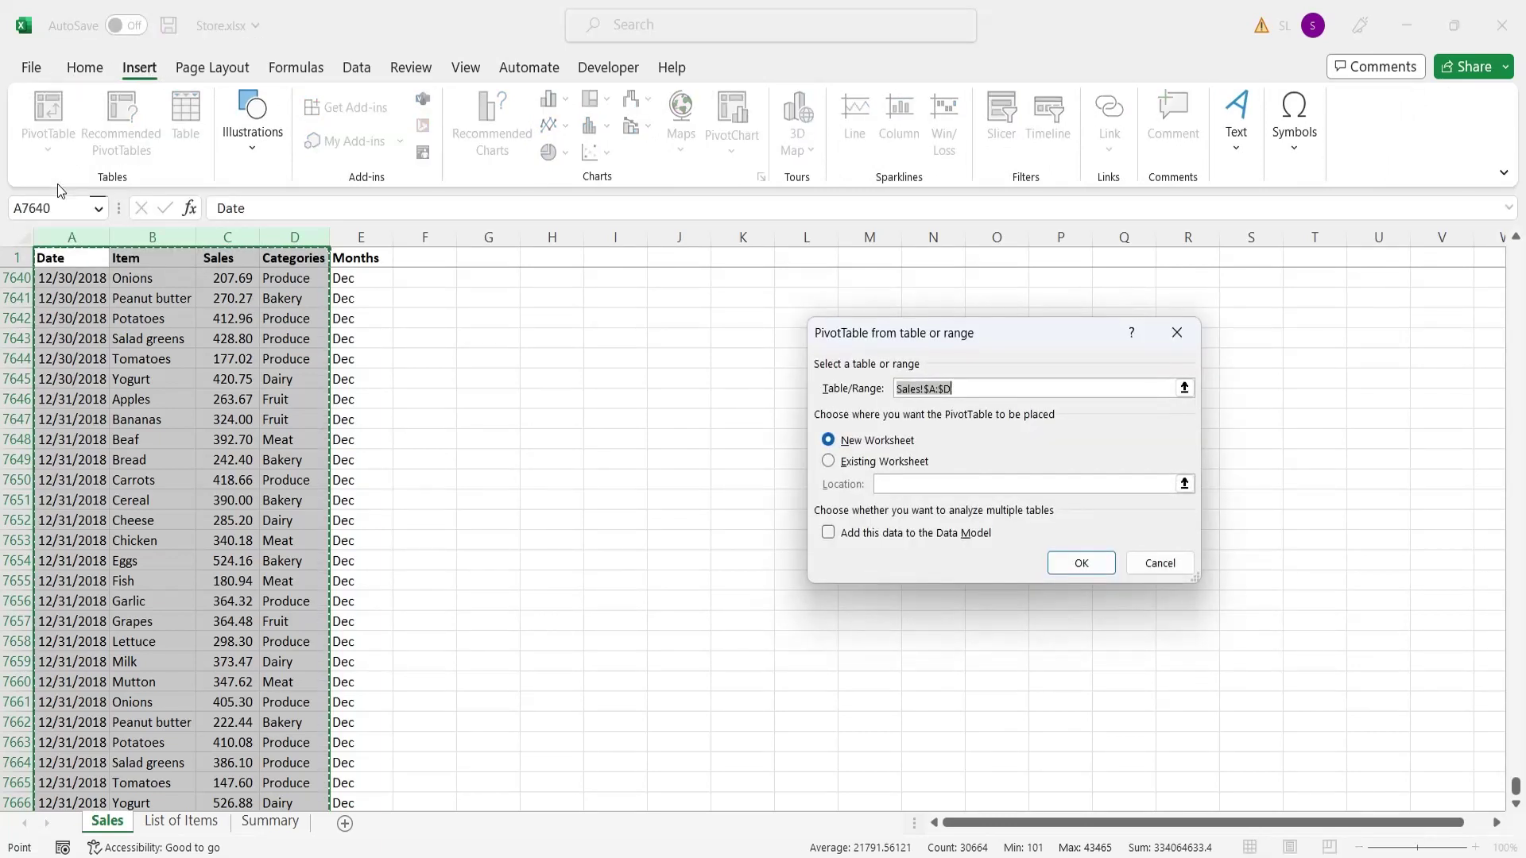
key("alt+e")
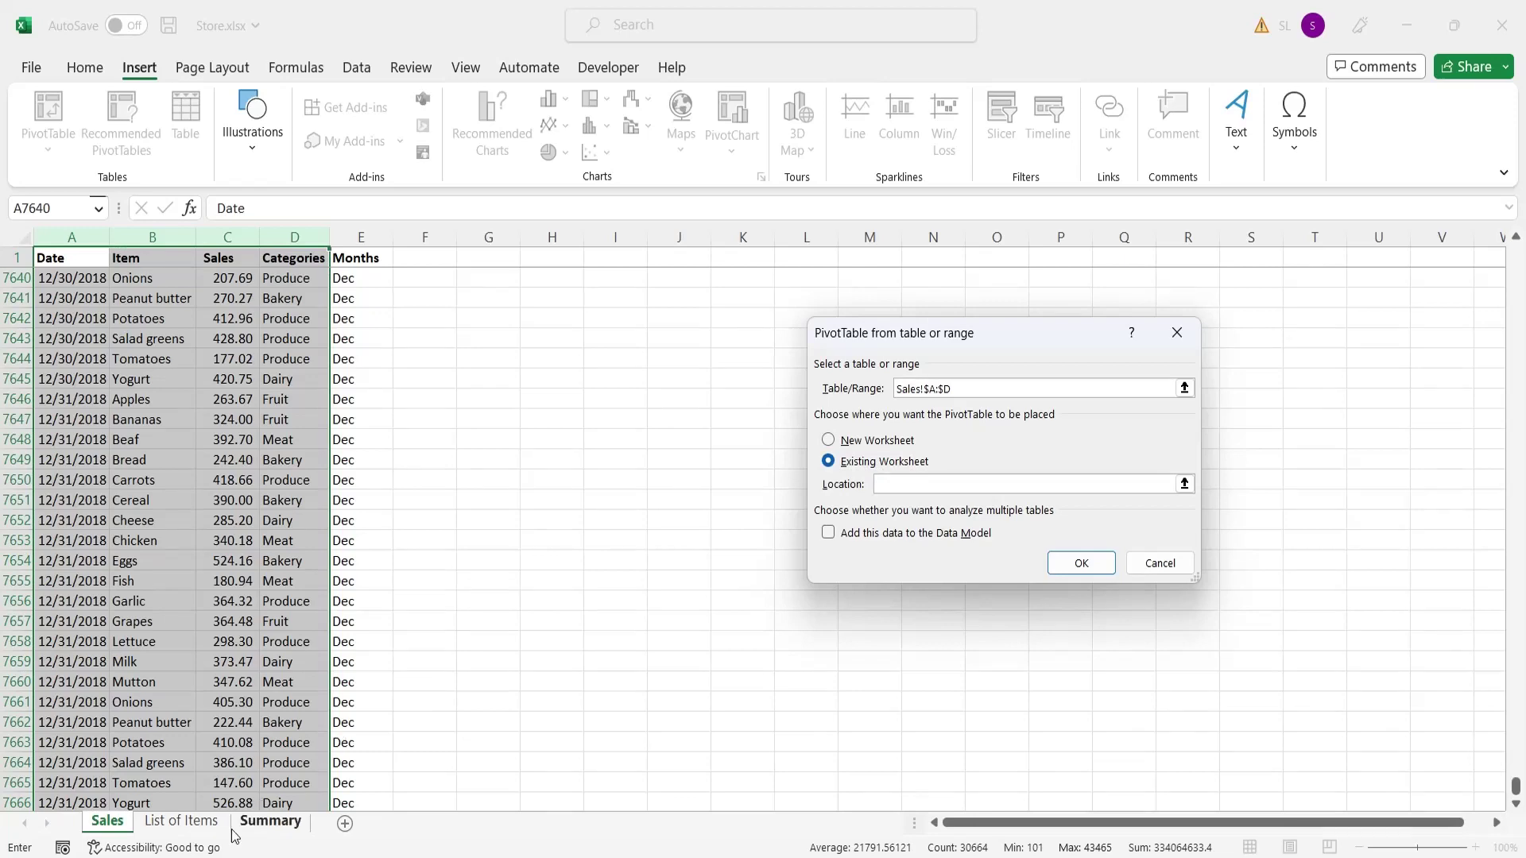
left_click(260, 824)
left_click(54, 453)
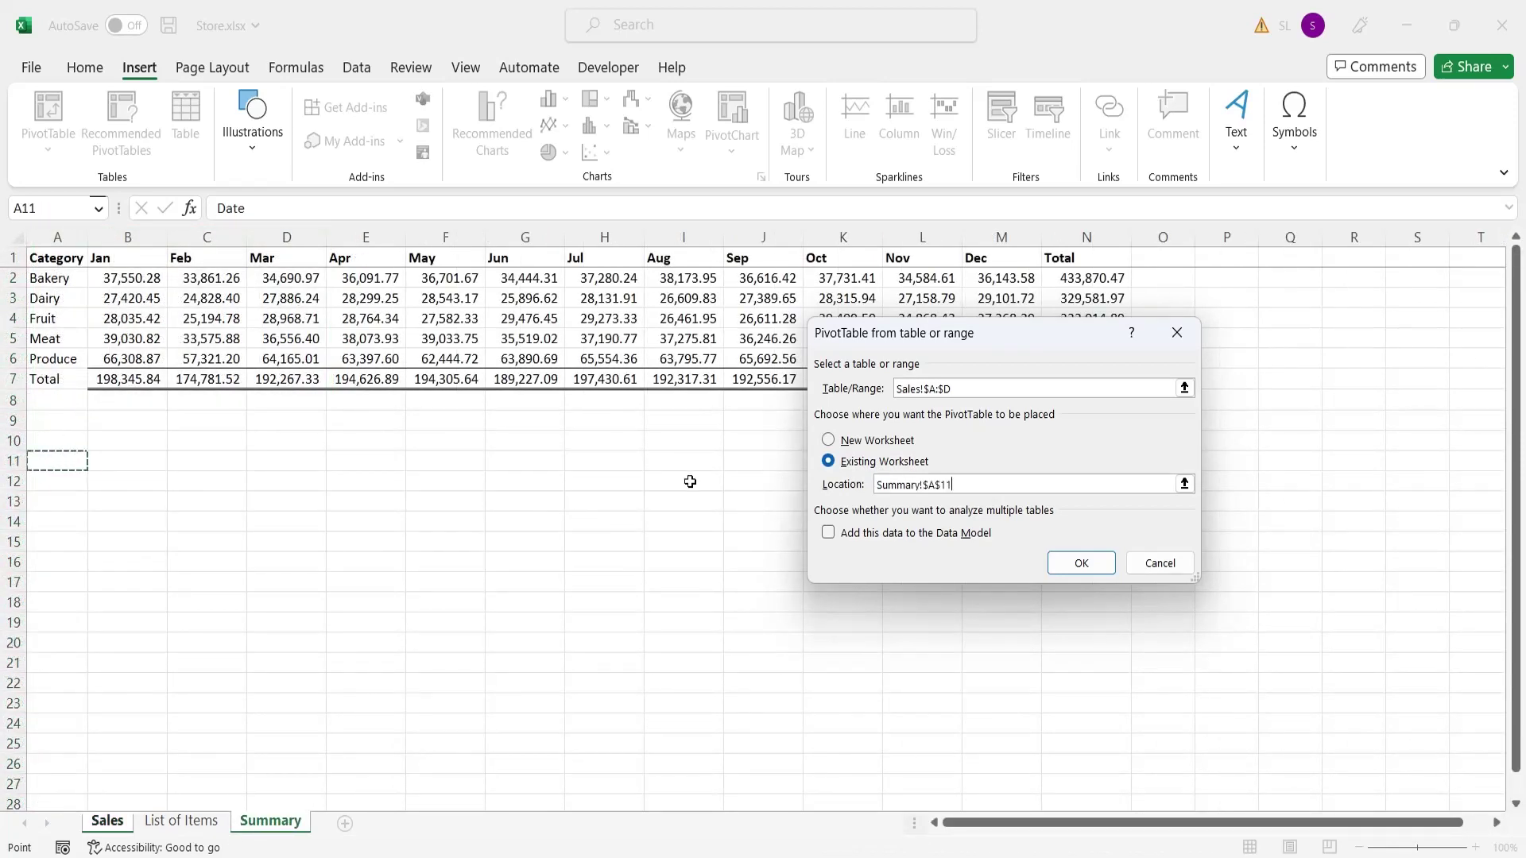
left_click(1080, 563)
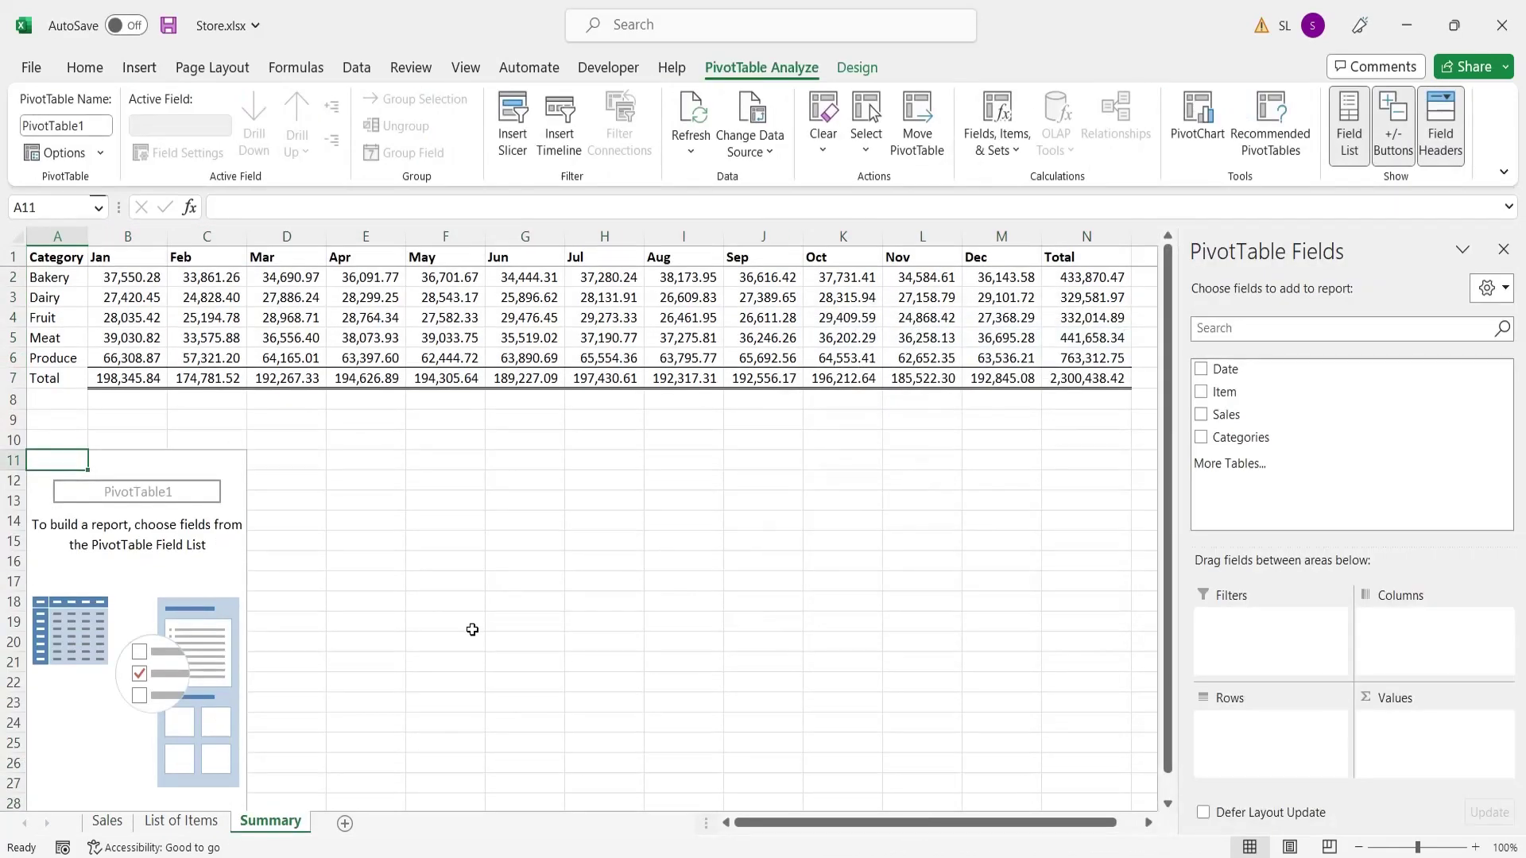
Put Months in Columns, Categories in Rows, and Sum of Sales in Values
left_click_drag(1266, 371, 1430, 636)
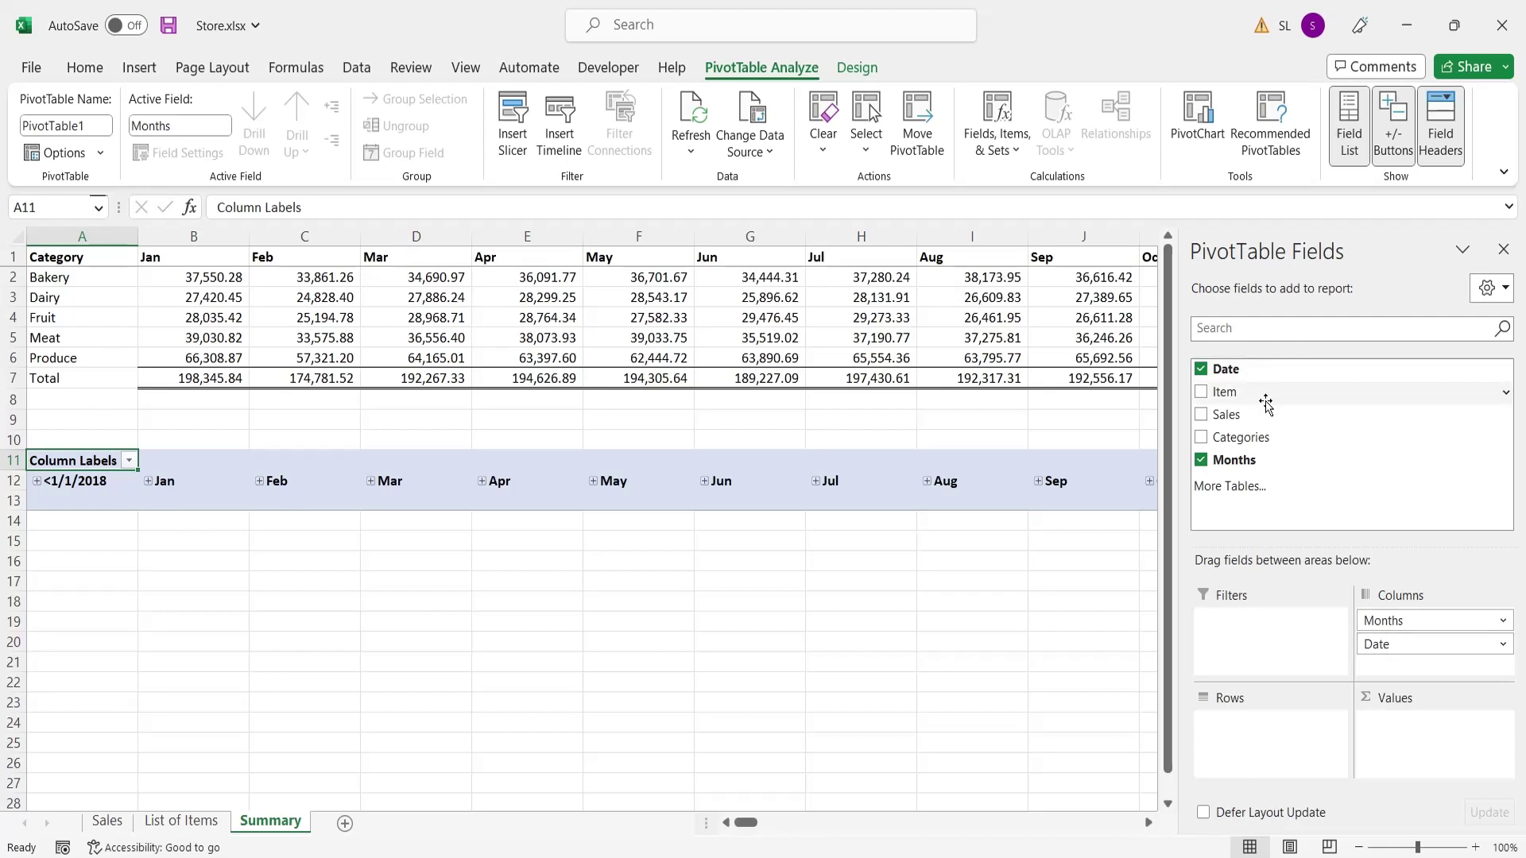
left_click_drag(1261, 436, 1255, 722)
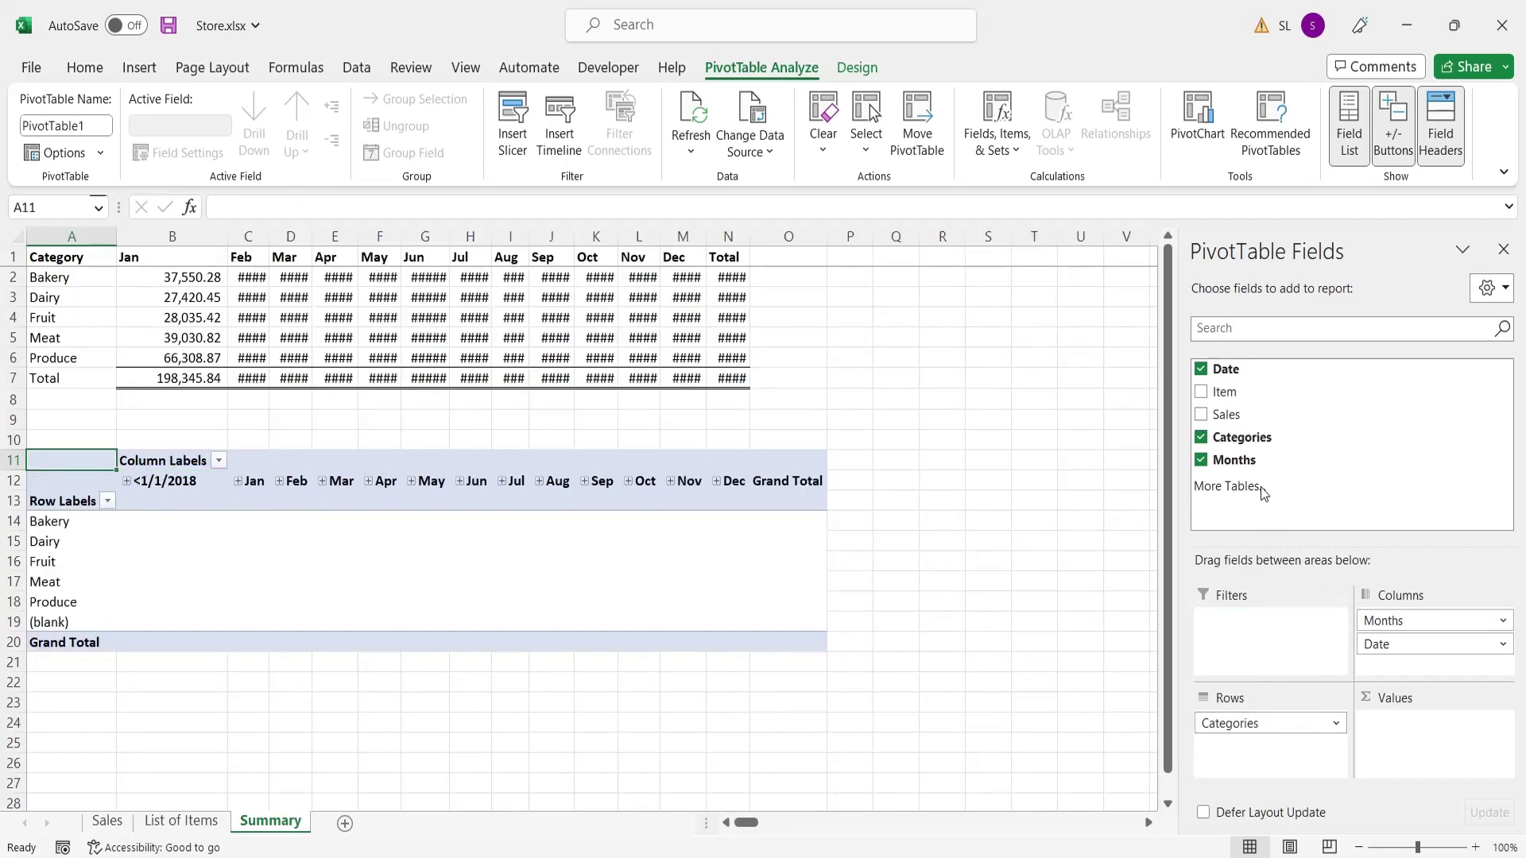
left_click_drag(1250, 412, 1430, 723)
left_click(1426, 731)
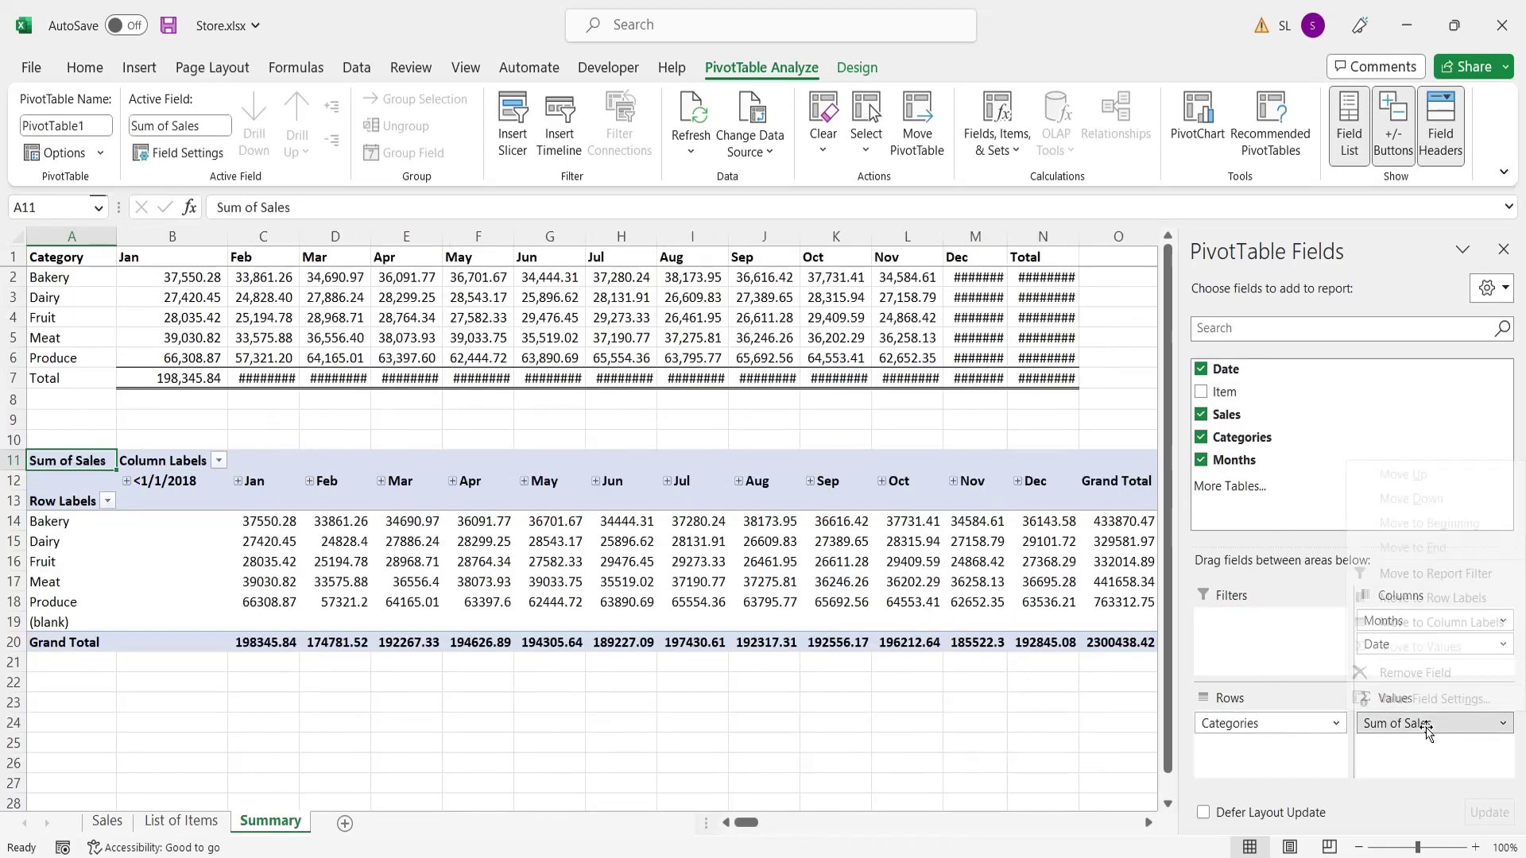
left_click(1427, 730)
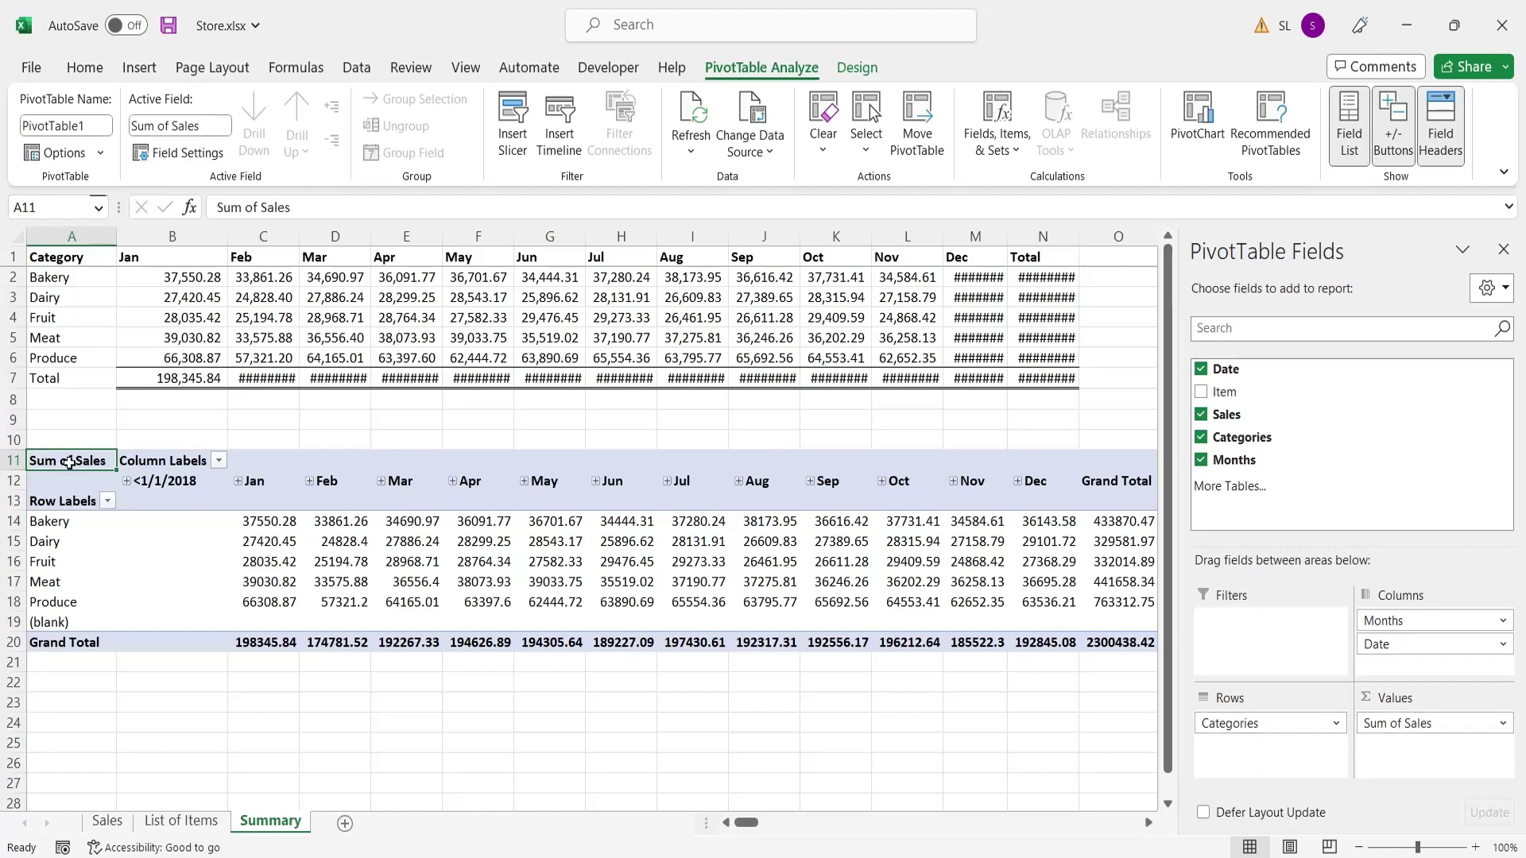
Relabel the PivotTable headers A11, B11 and A13 as Sales, Months and Categories
type("Sa")
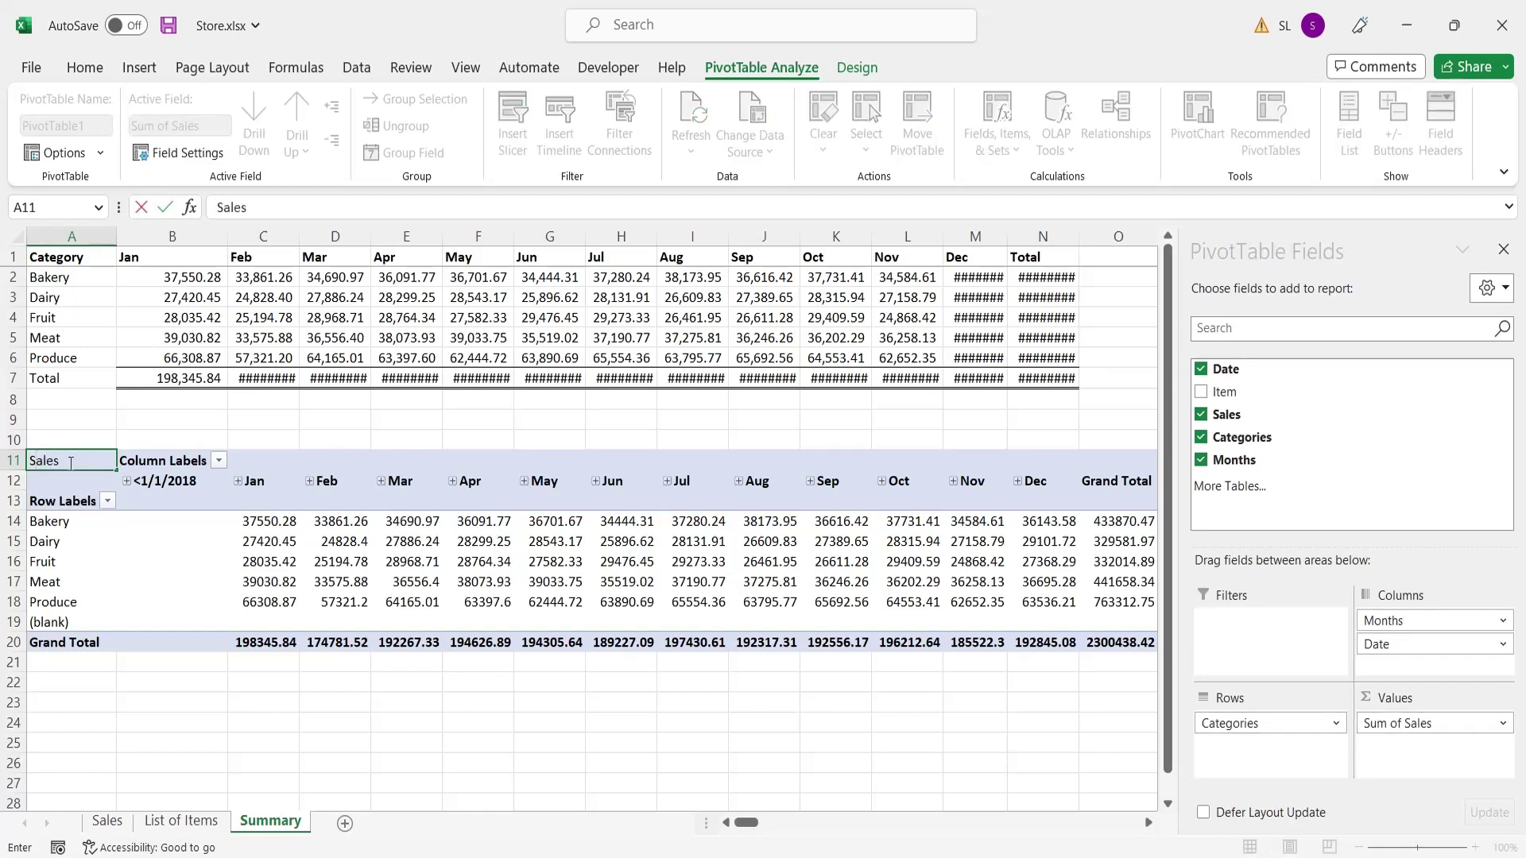
key("Return")
key("Return")
left_click(153, 459)
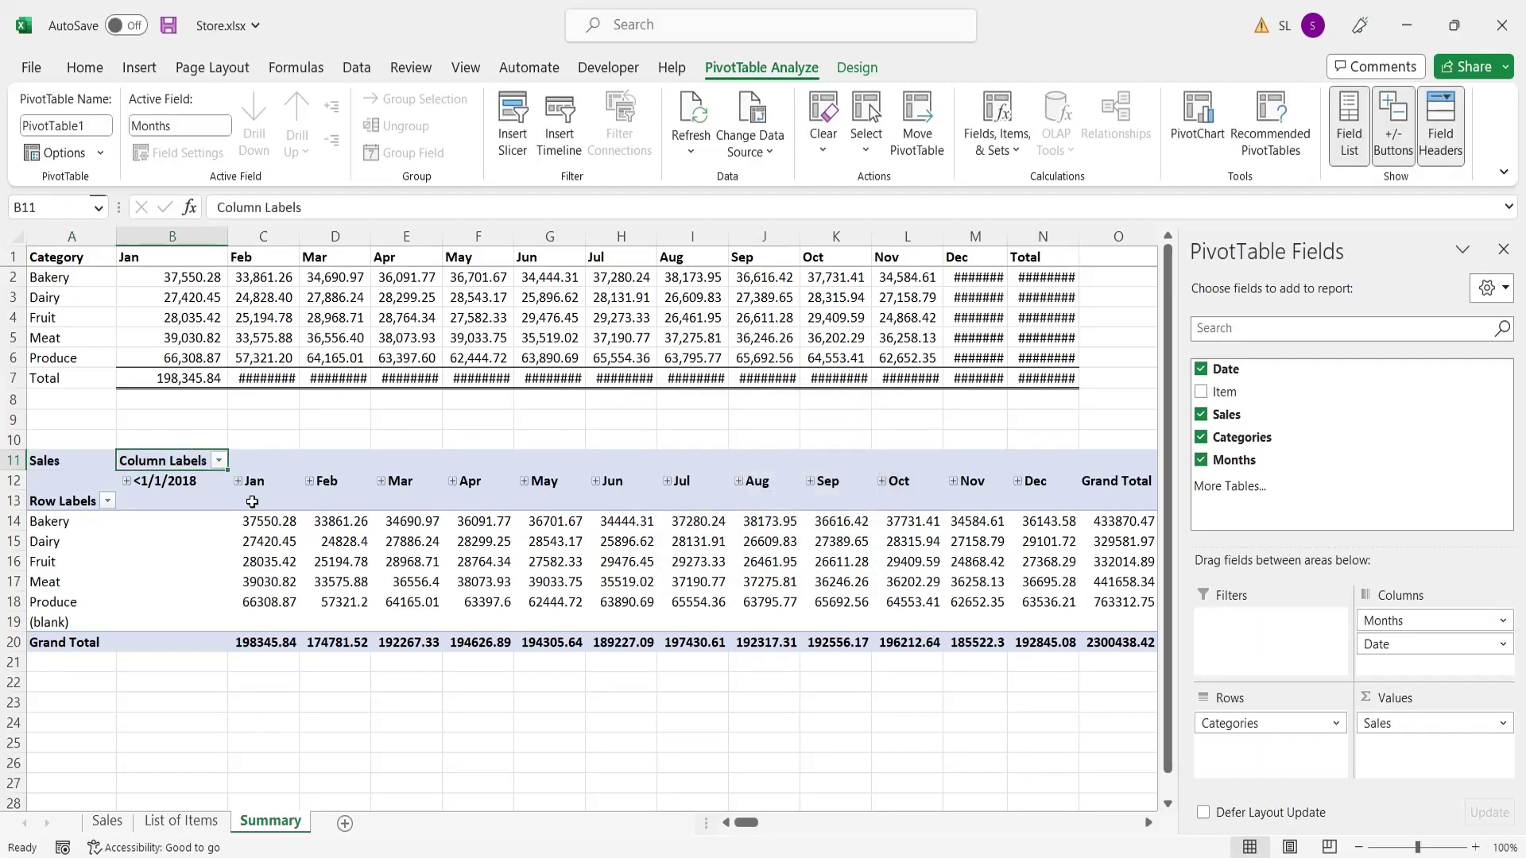
type("Mont")
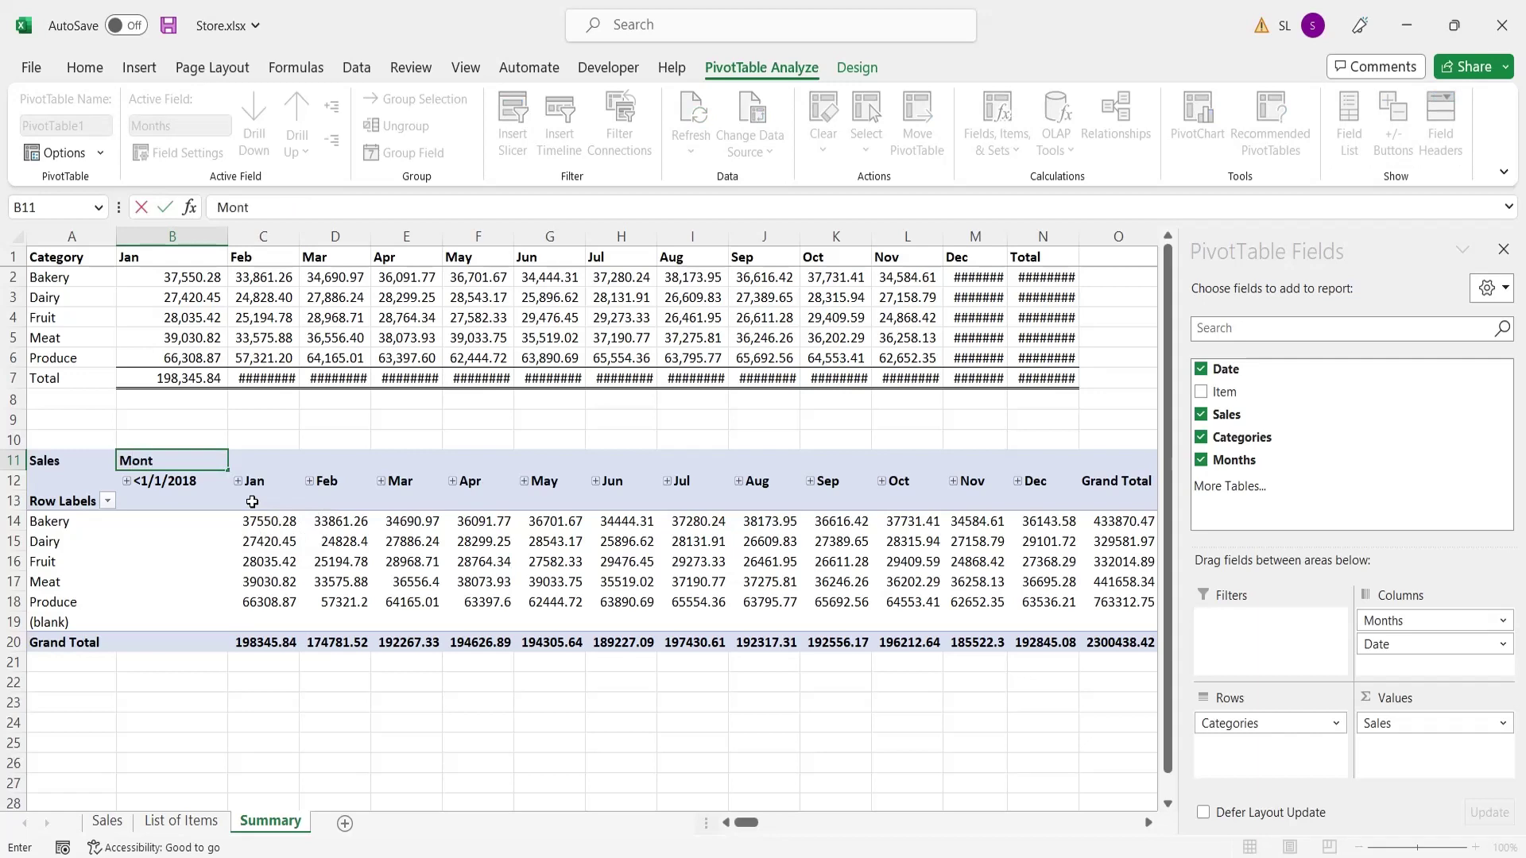
type("hs")
key("Return")
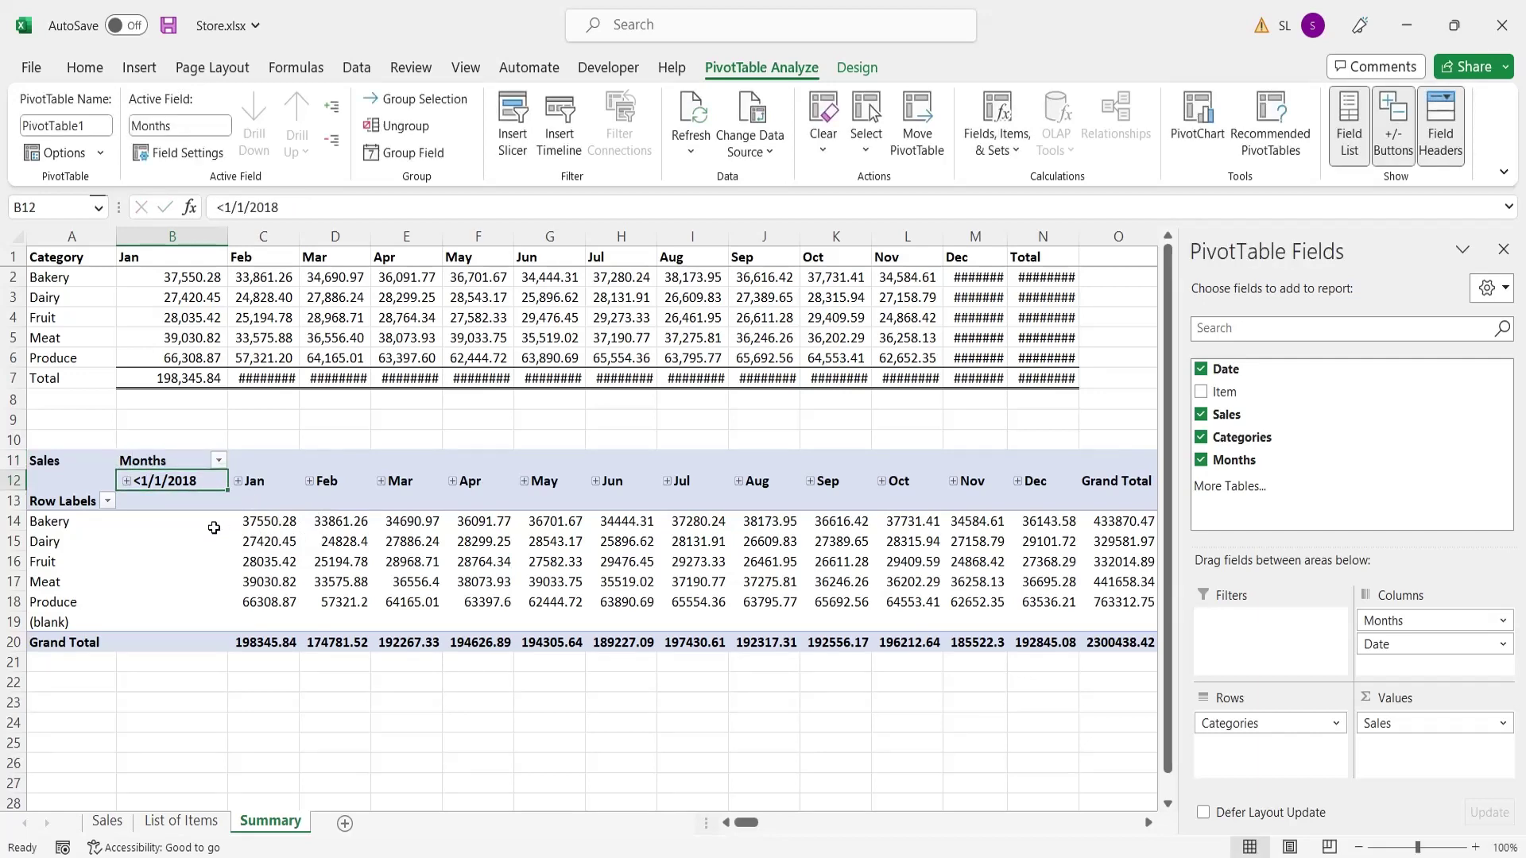
left_click(85, 502)
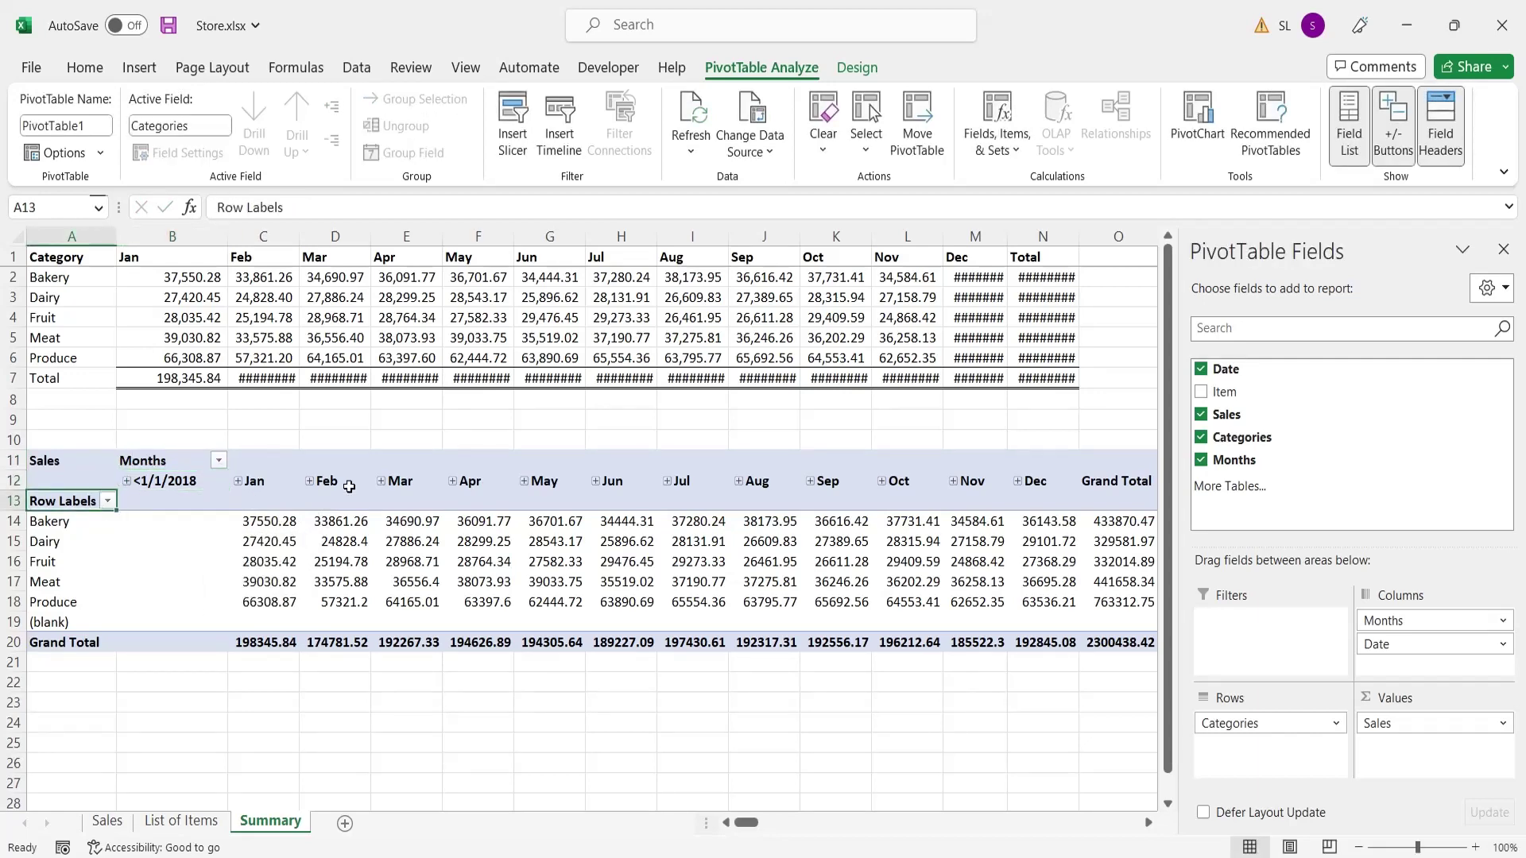
type("Categ")
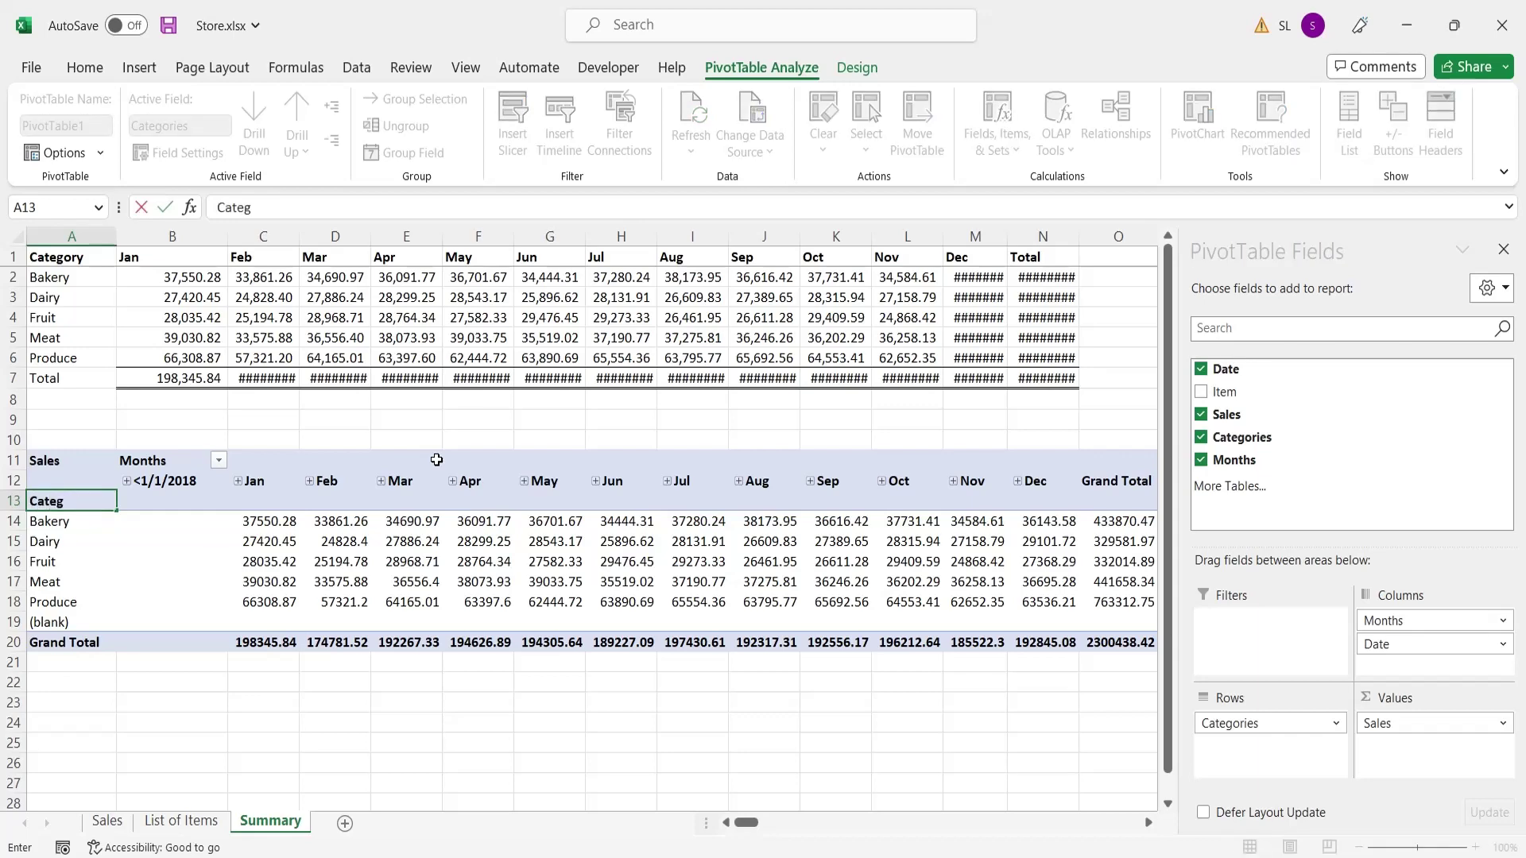
type("ories")
key("Return")
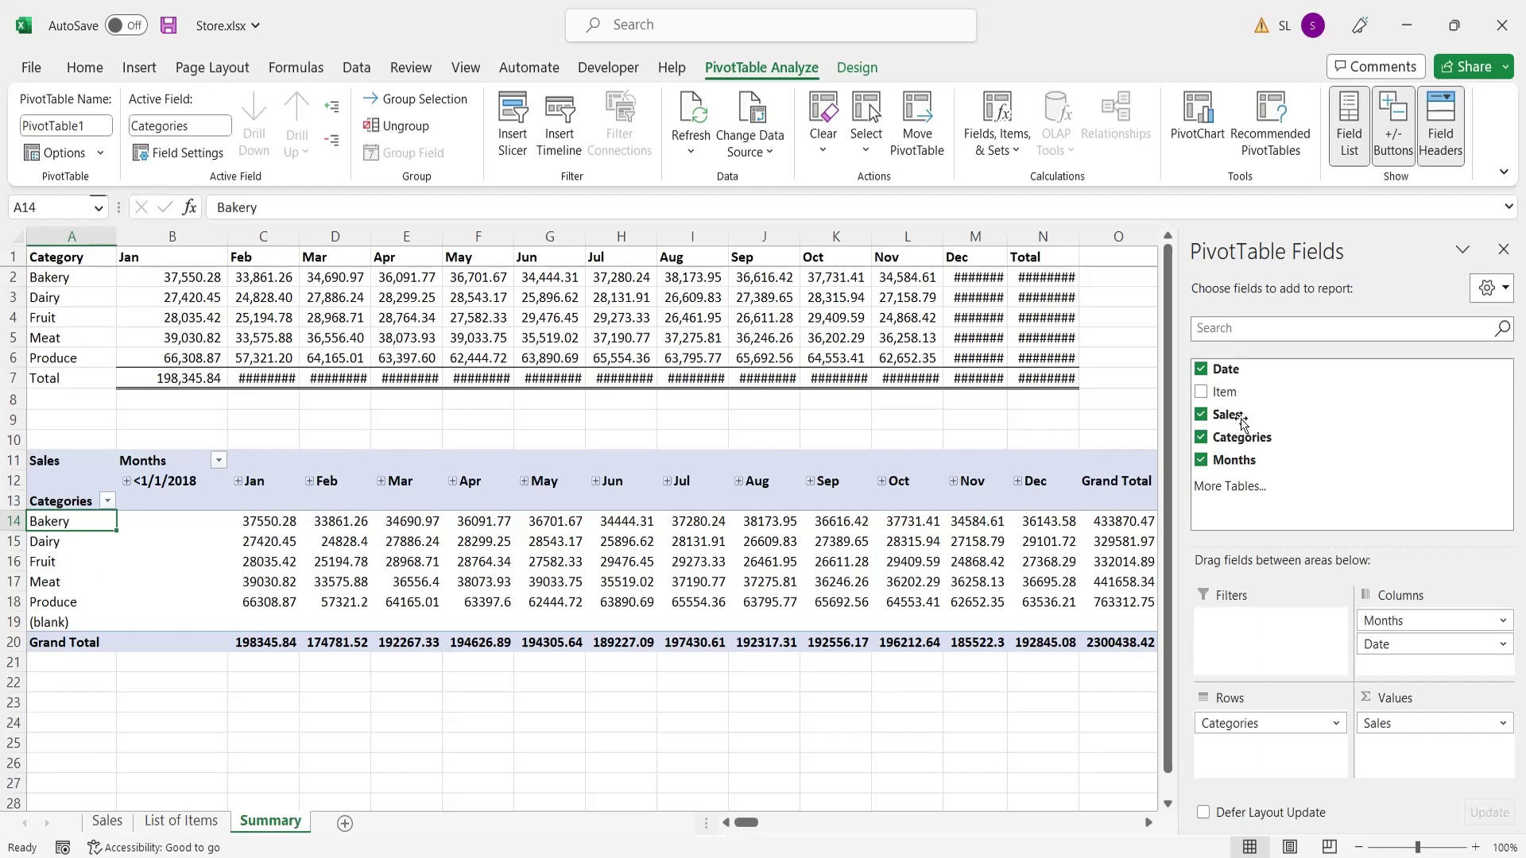
Nest Item under Categories in the pivot rows, then autofit all sheet columns
left_click_drag(1228, 391, 1272, 763)
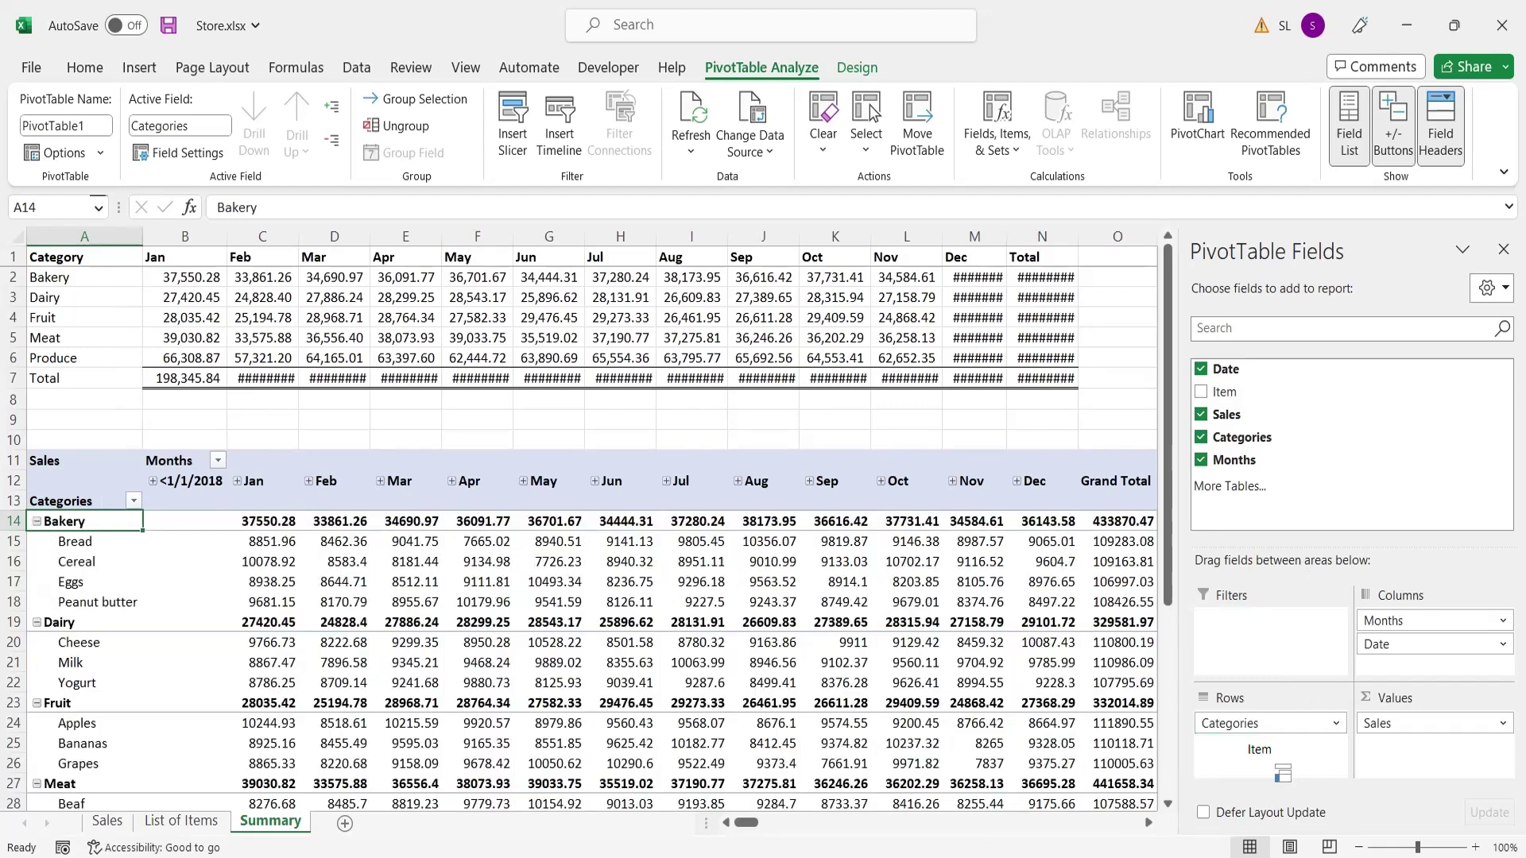
scroll(194, 584, "down", 5)
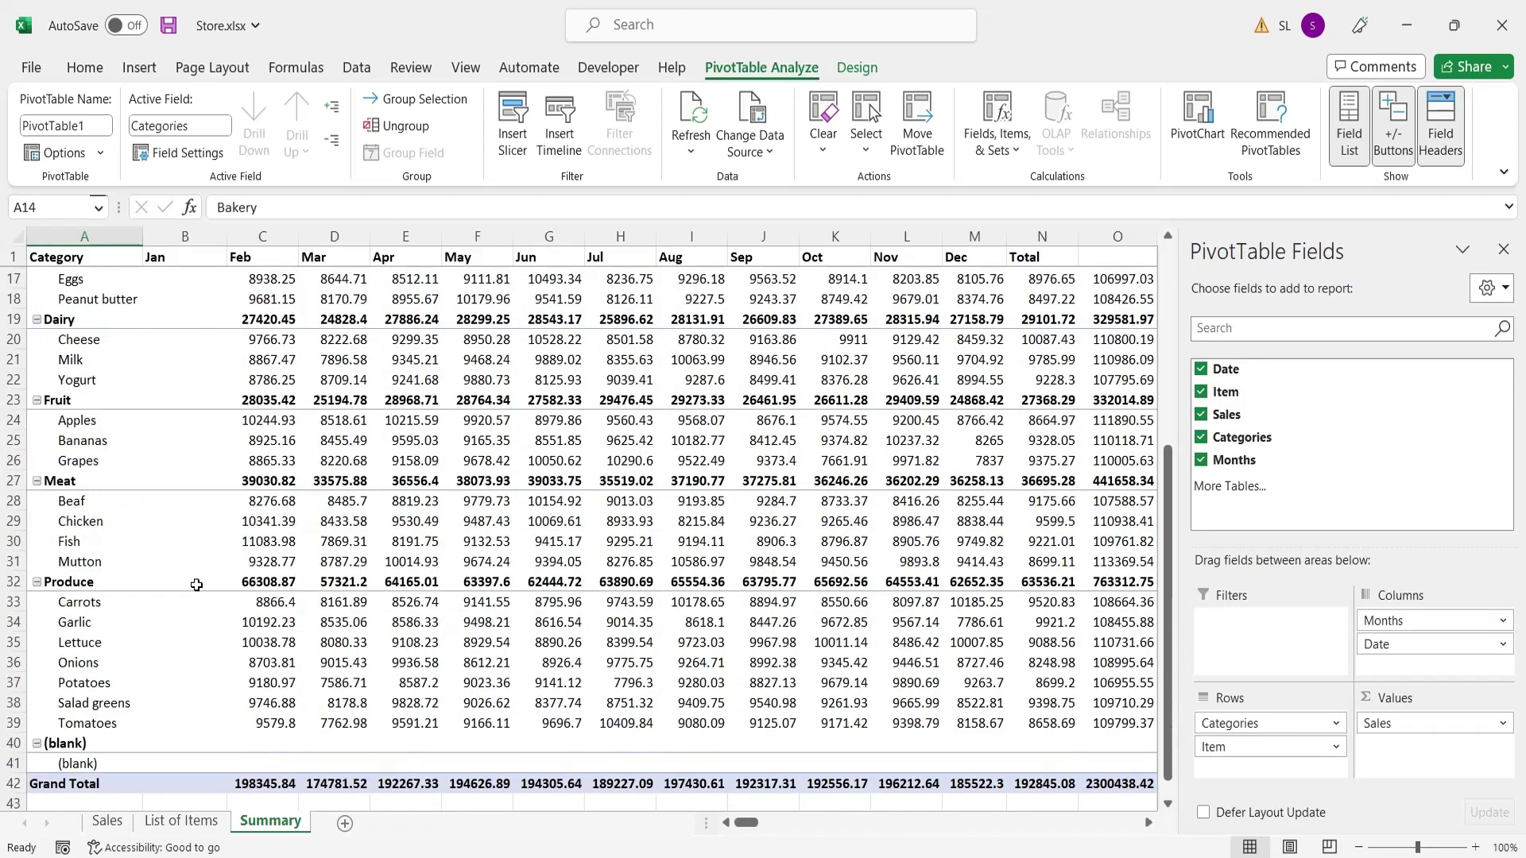
scroll(194, 585, "up", 4)
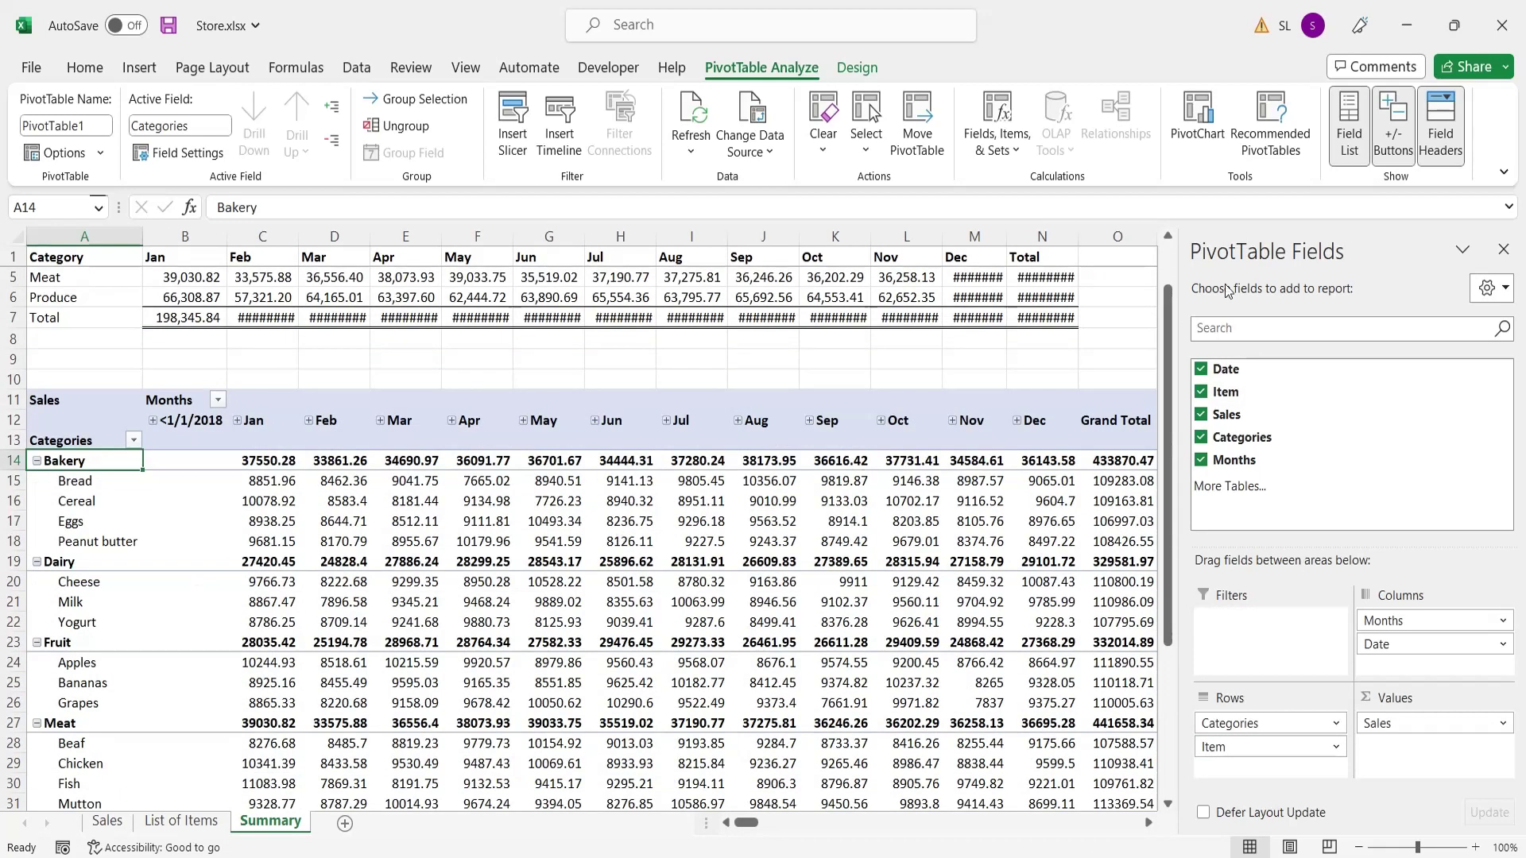
left_click(1502, 251)
scroll(718, 524, "up", 1)
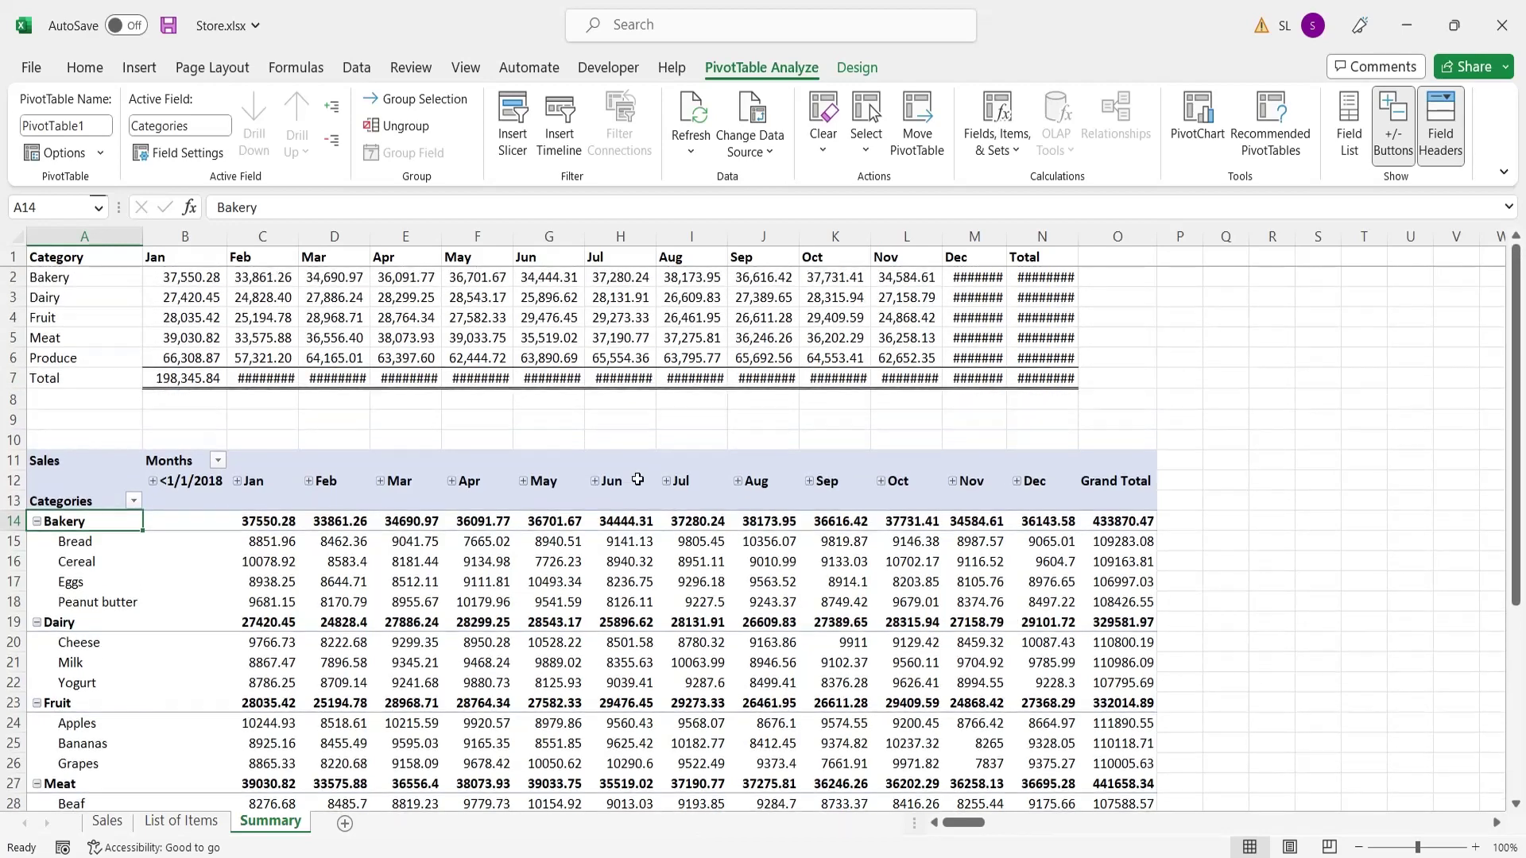
left_click(18, 238)
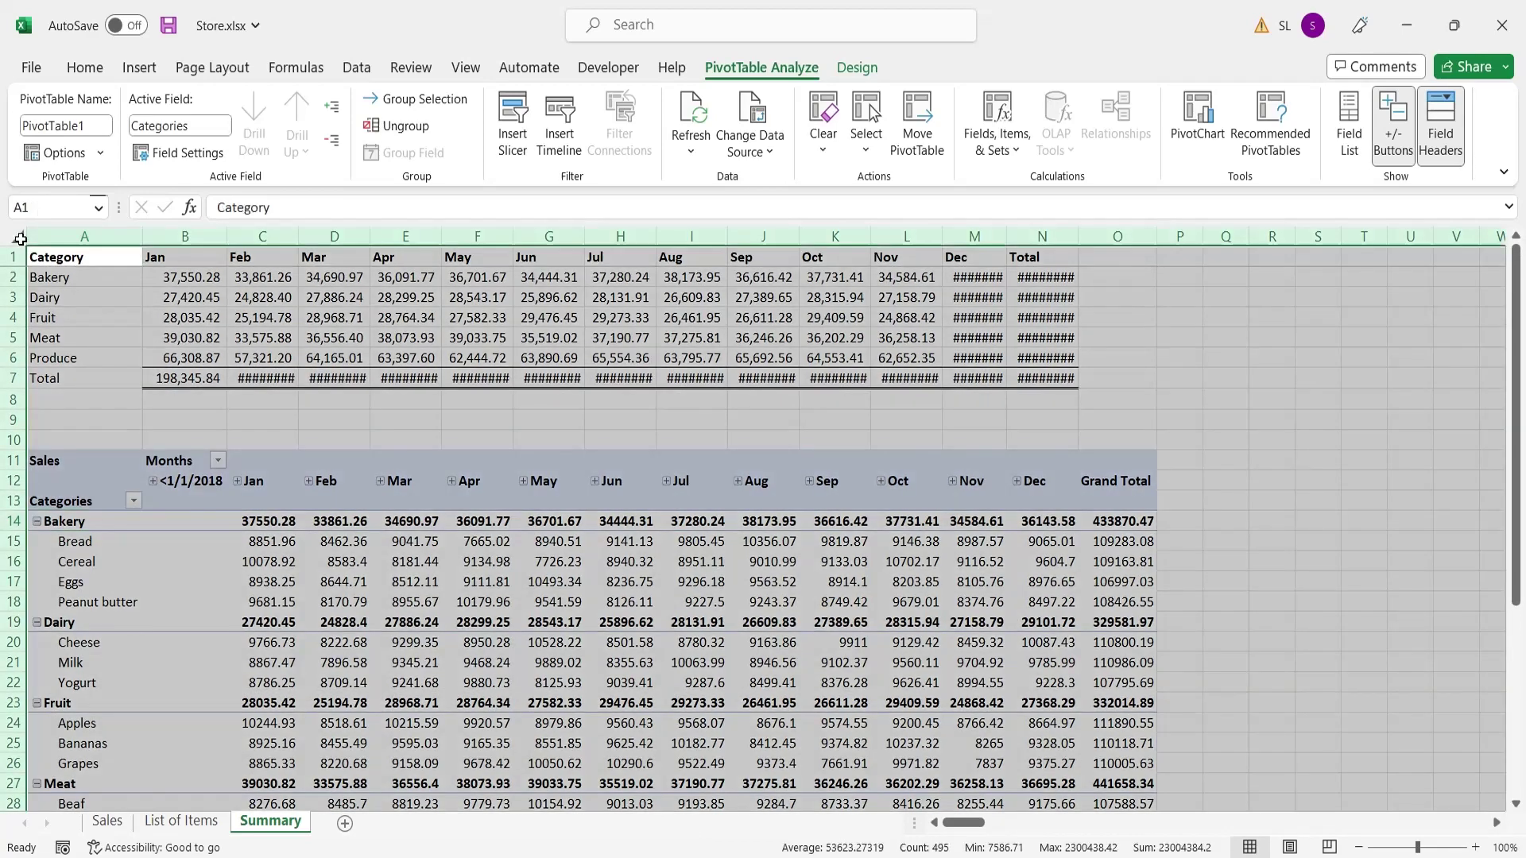
double_click(143, 237)
Filter Months to exclude <1/1/2018 and >1/1/2019 so only Jan through Dec remain
left_click(539, 562)
scroll(707, 528, "down", 4)
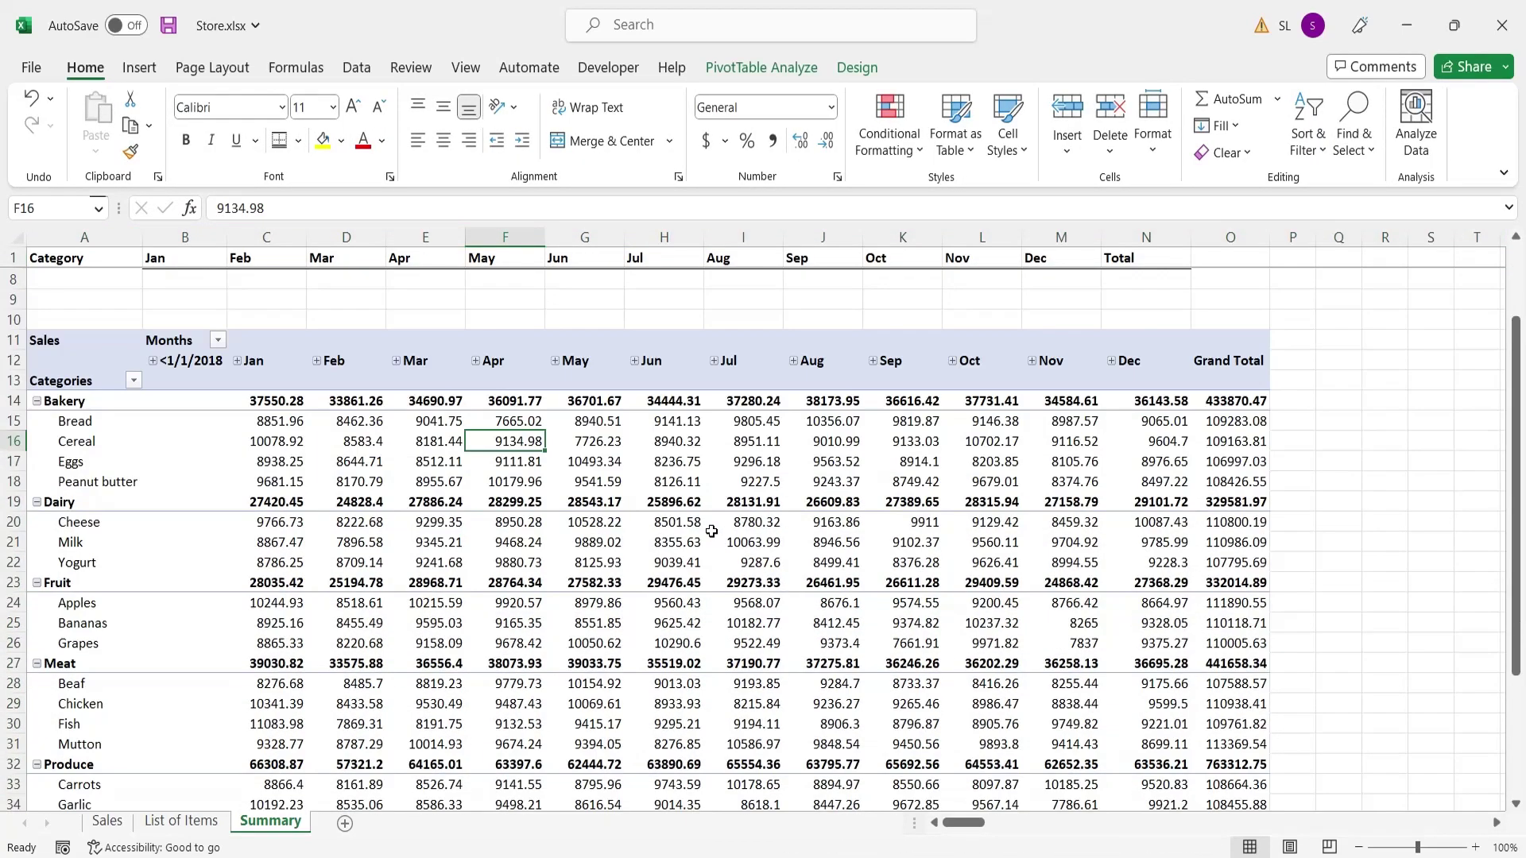
scroll(385, 500, "up", 2)
left_click(217, 340)
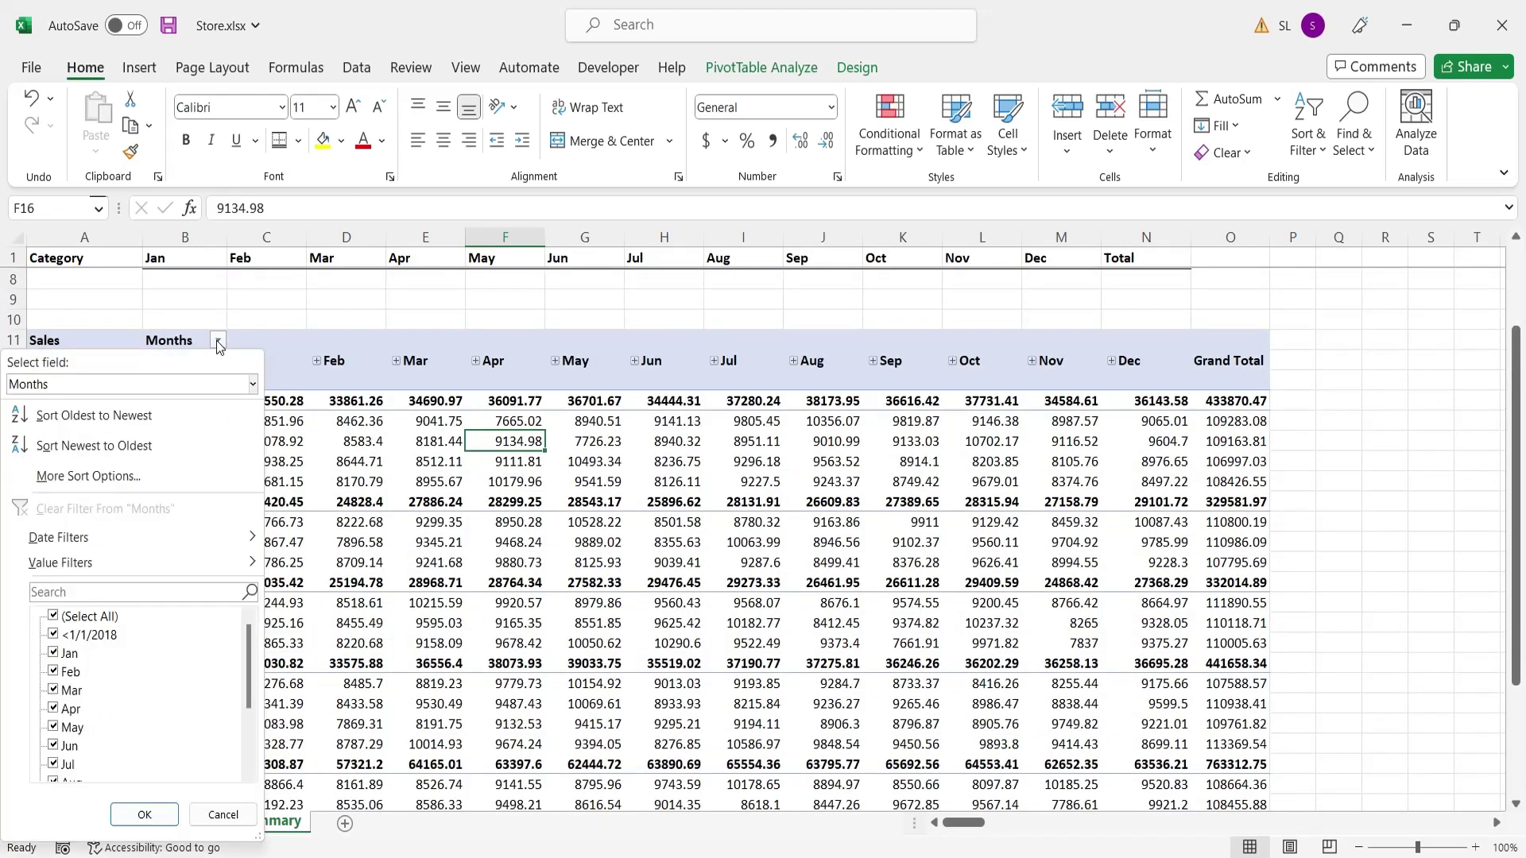
left_click(54, 636)
scroll(146, 699, "down", 2)
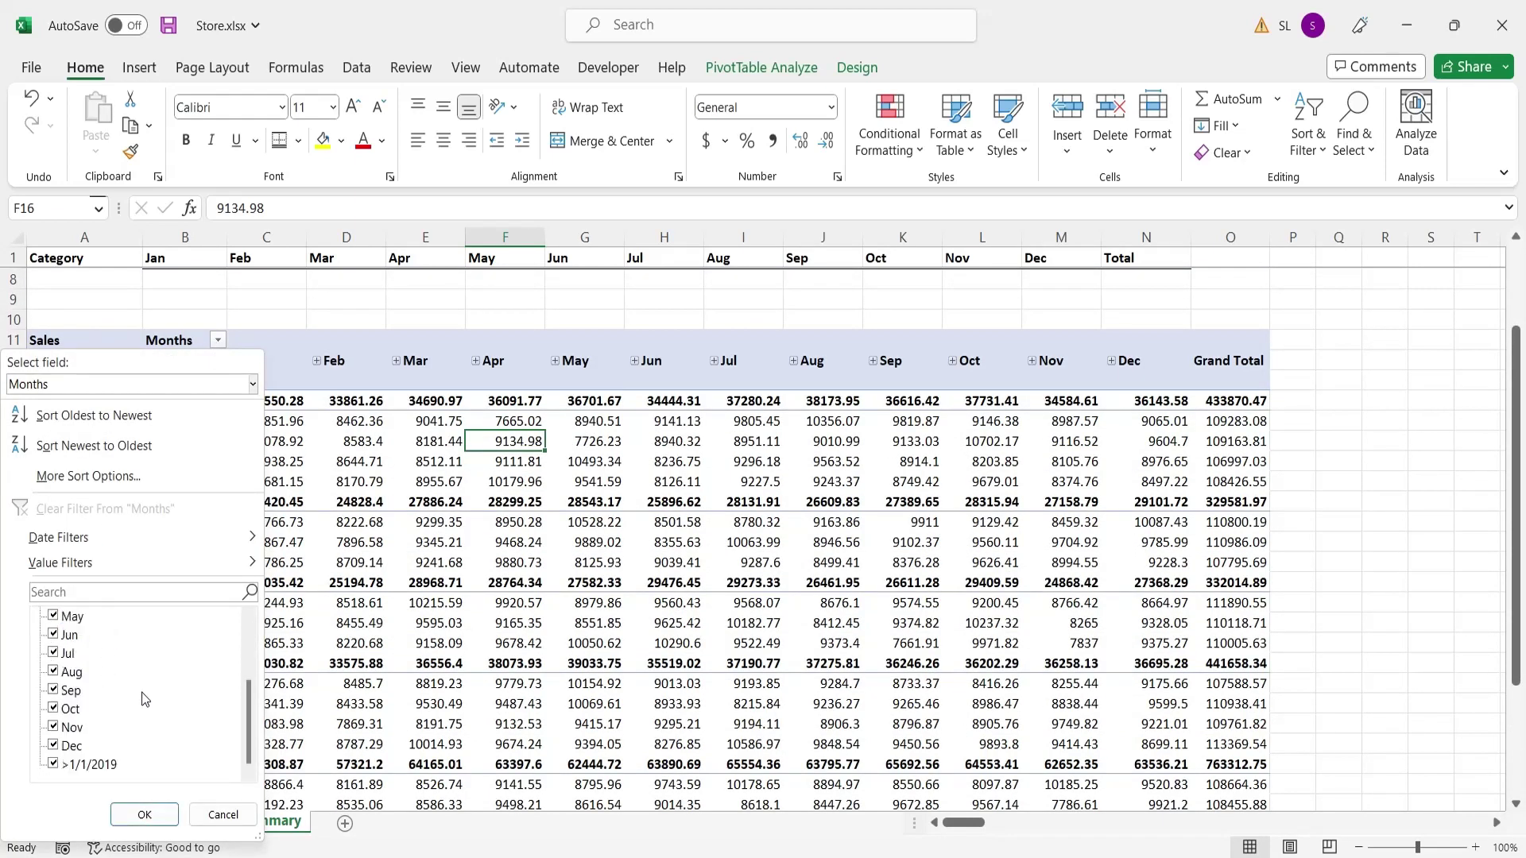
left_click(54, 765)
left_click(144, 815)
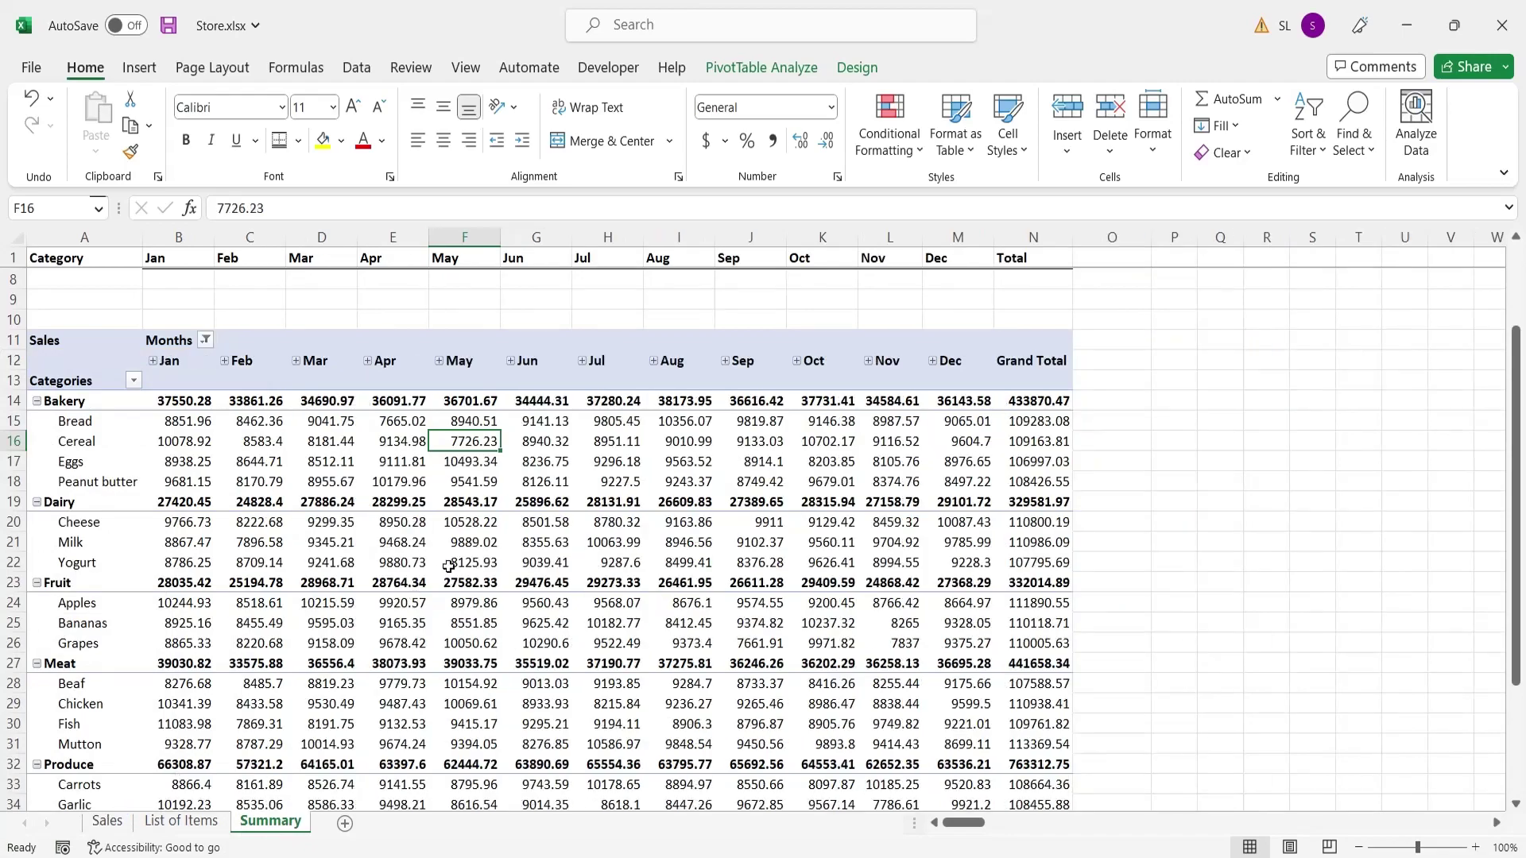
scroll(1031, 489, "down", 4)
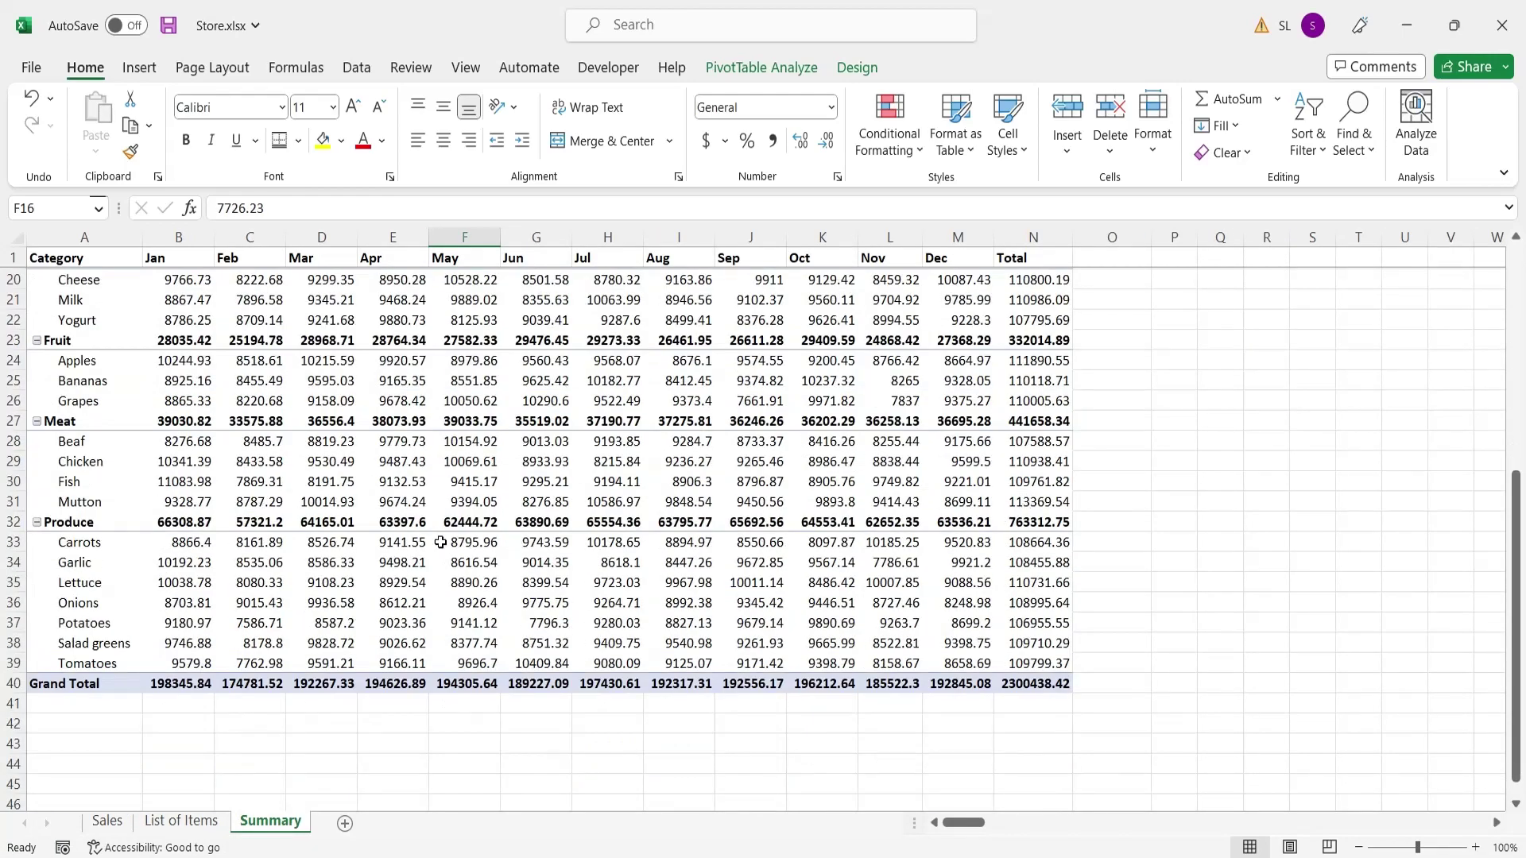
scroll(440, 542, "up", 6)
scroll(438, 545, "down", 6)
scroll(900, 627, "up", 2)
left_click(894, 605)
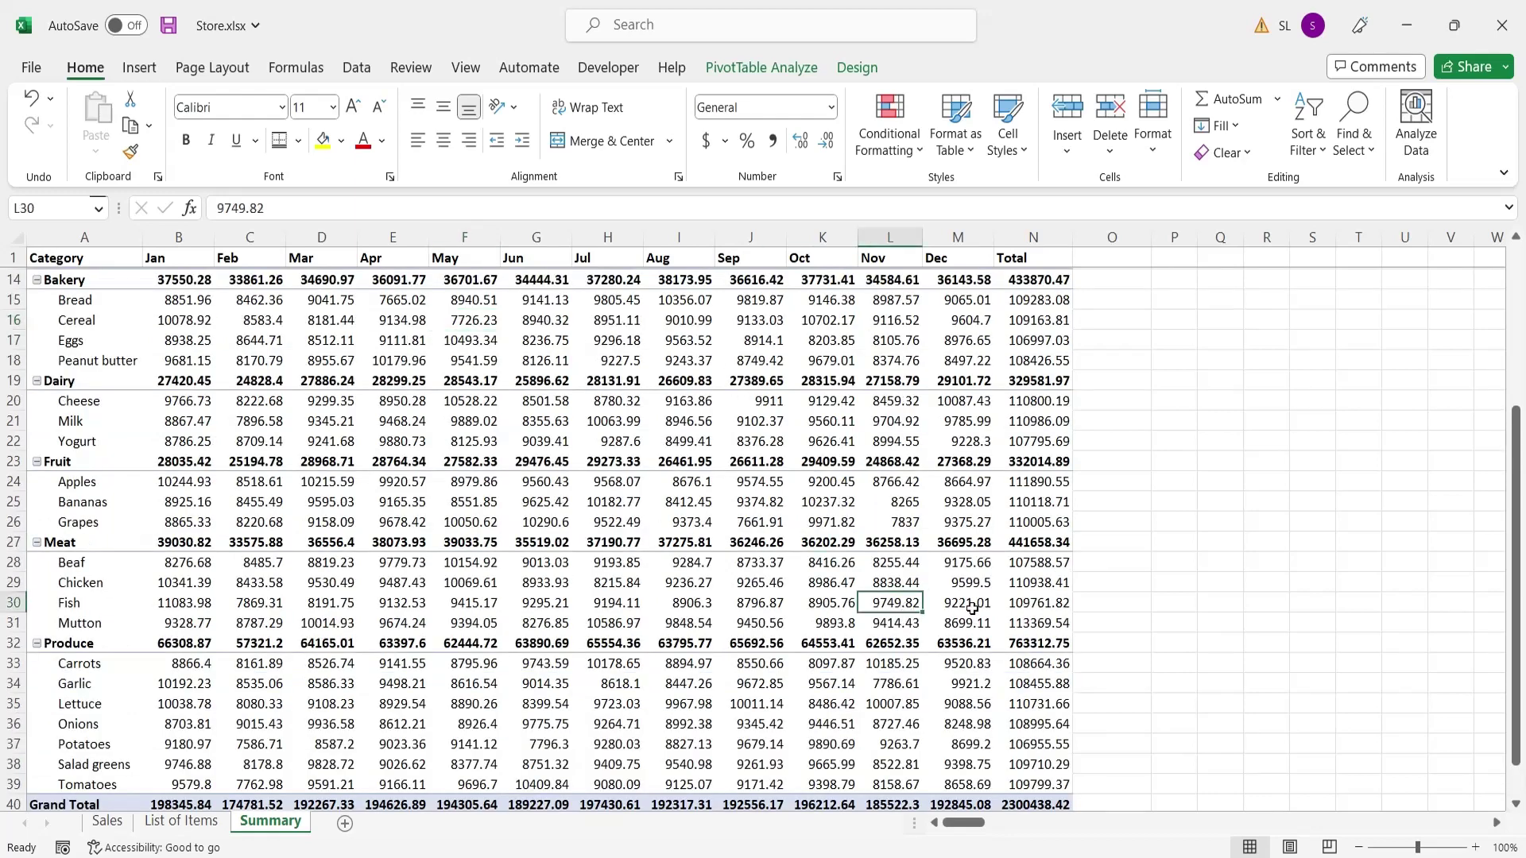
scroll(855, 545, "up", 4)
right_click(884, 584)
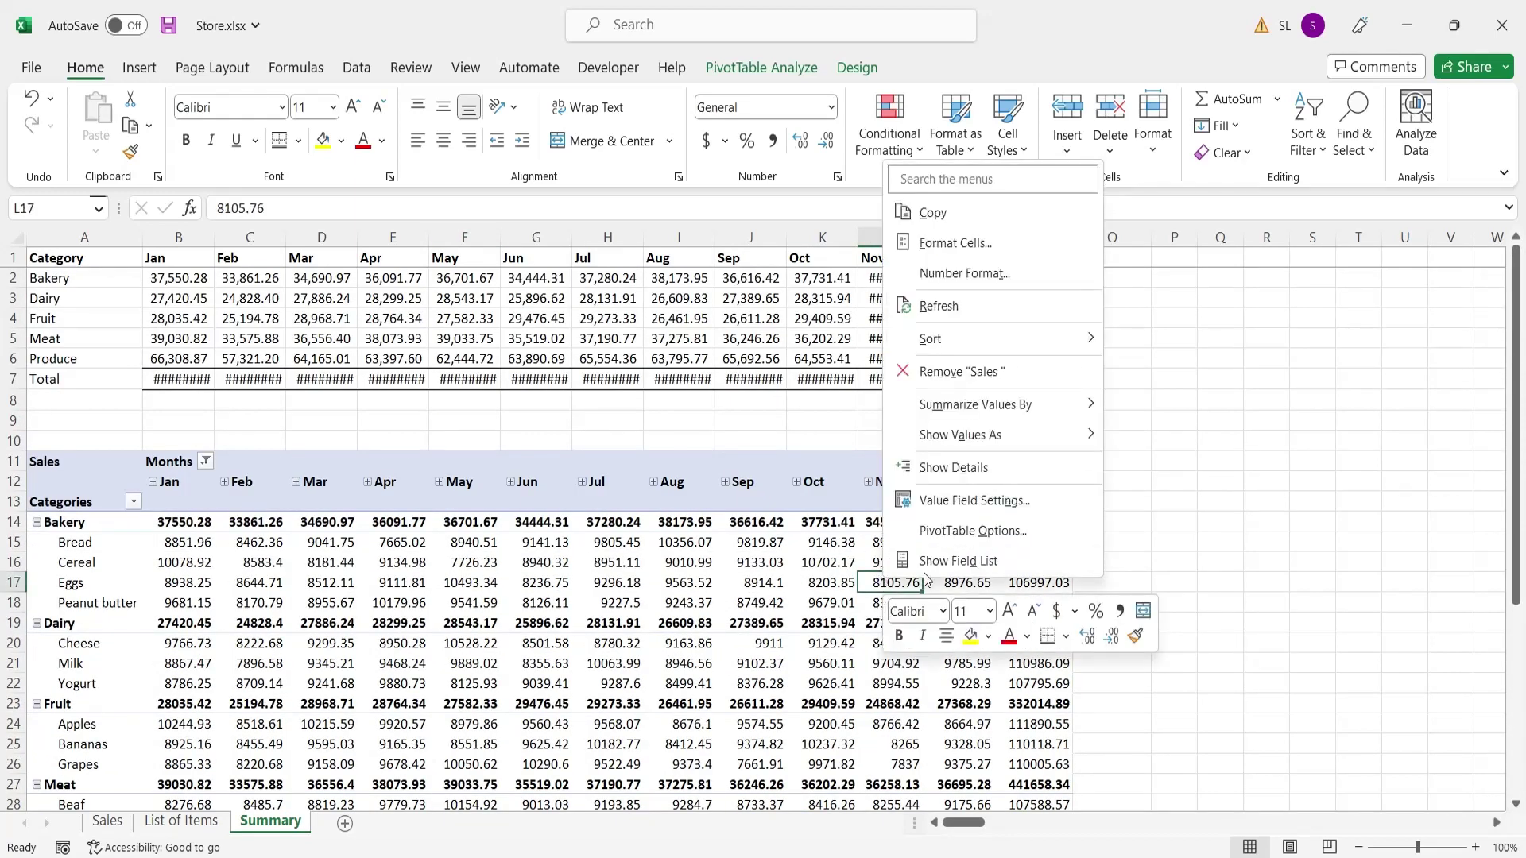
left_click(946, 532)
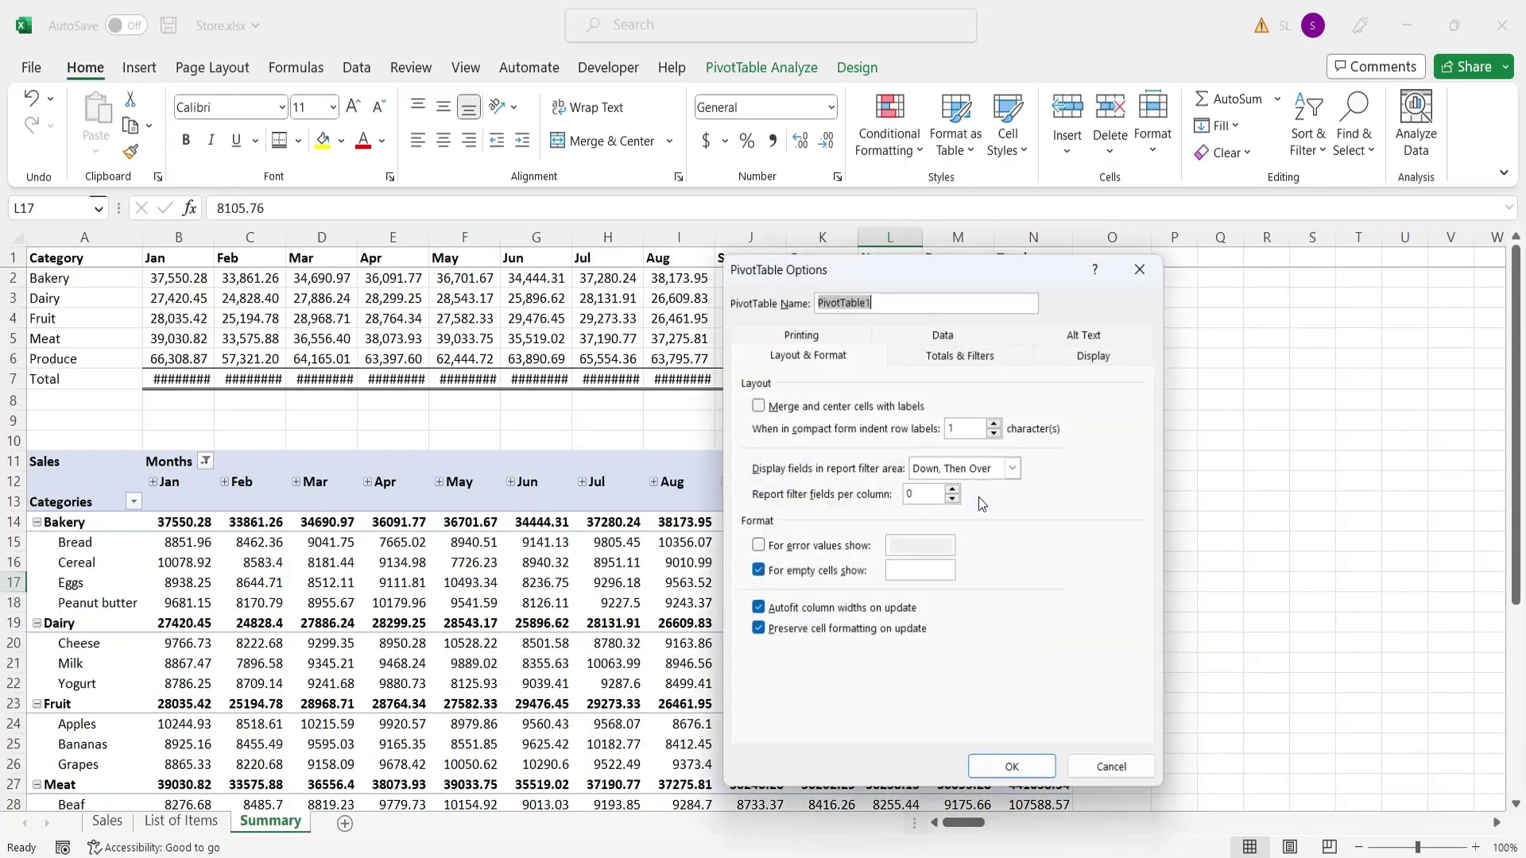
left_click(912, 578)
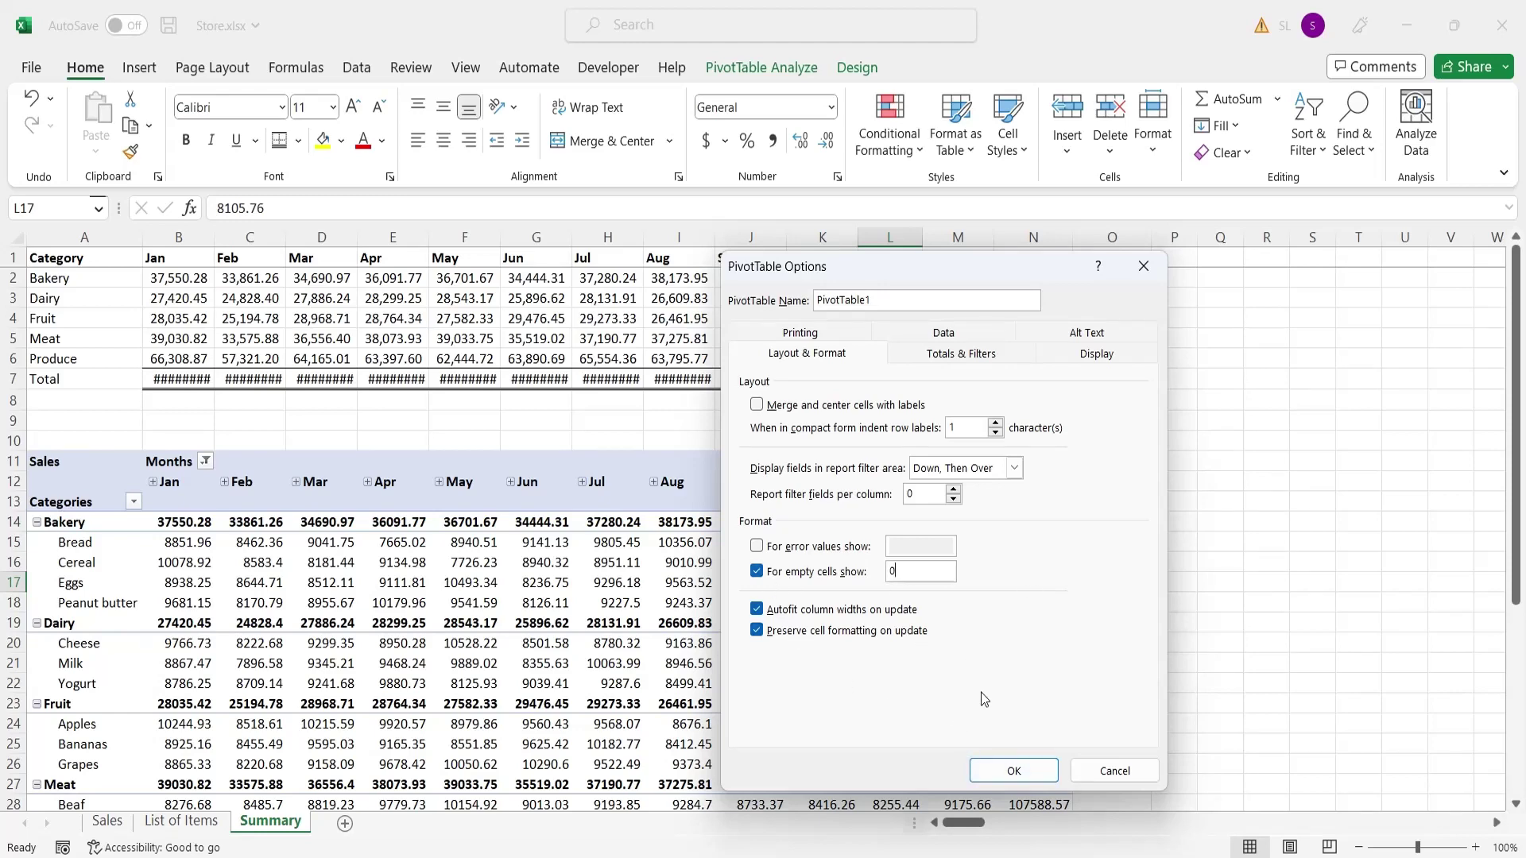
left_click(1005, 772)
right_click(985, 624)
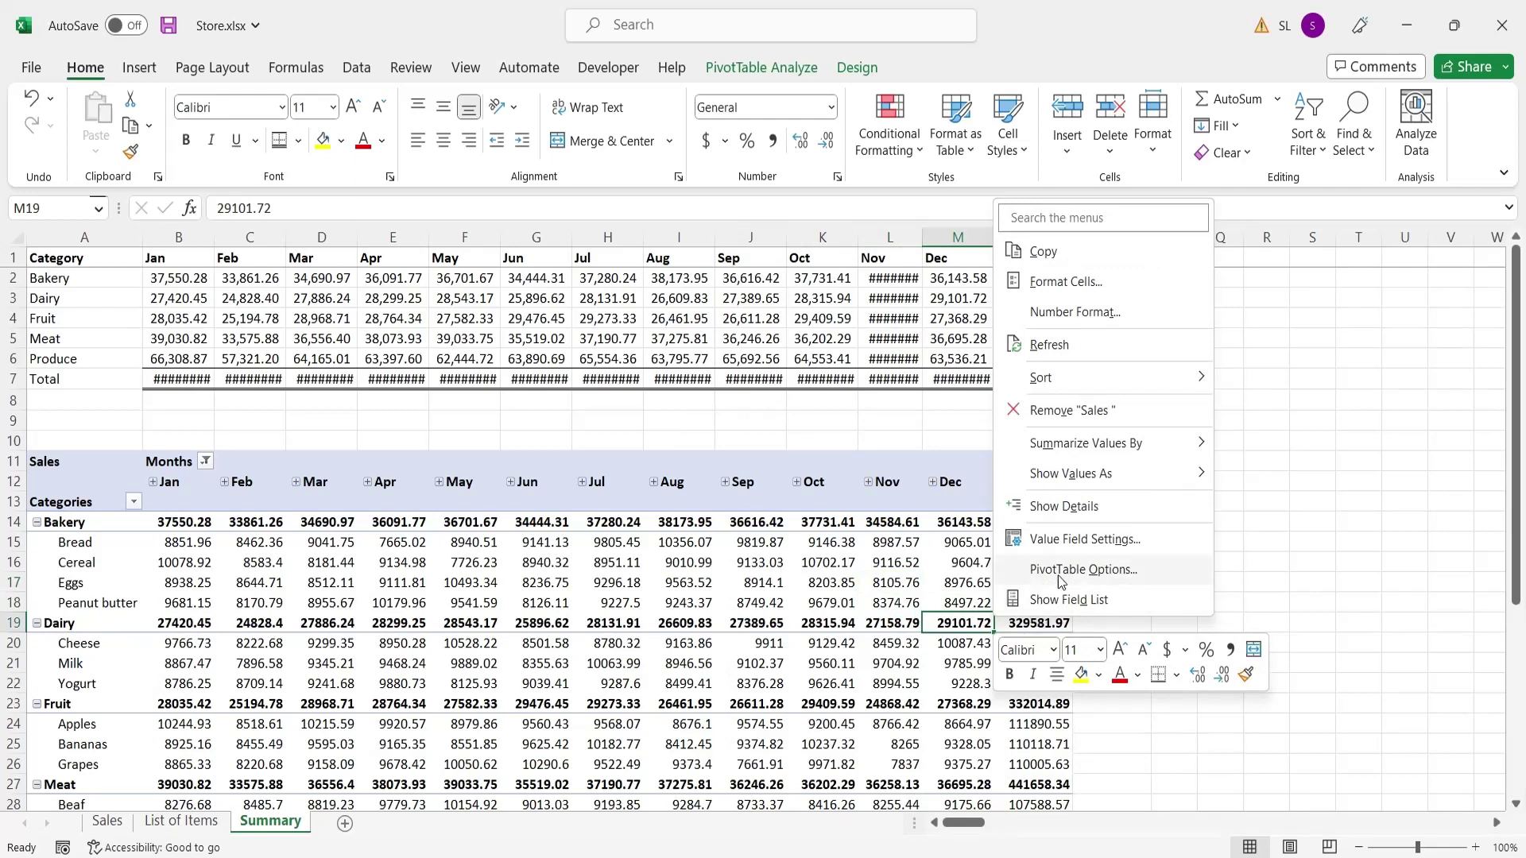
left_click(952, 494)
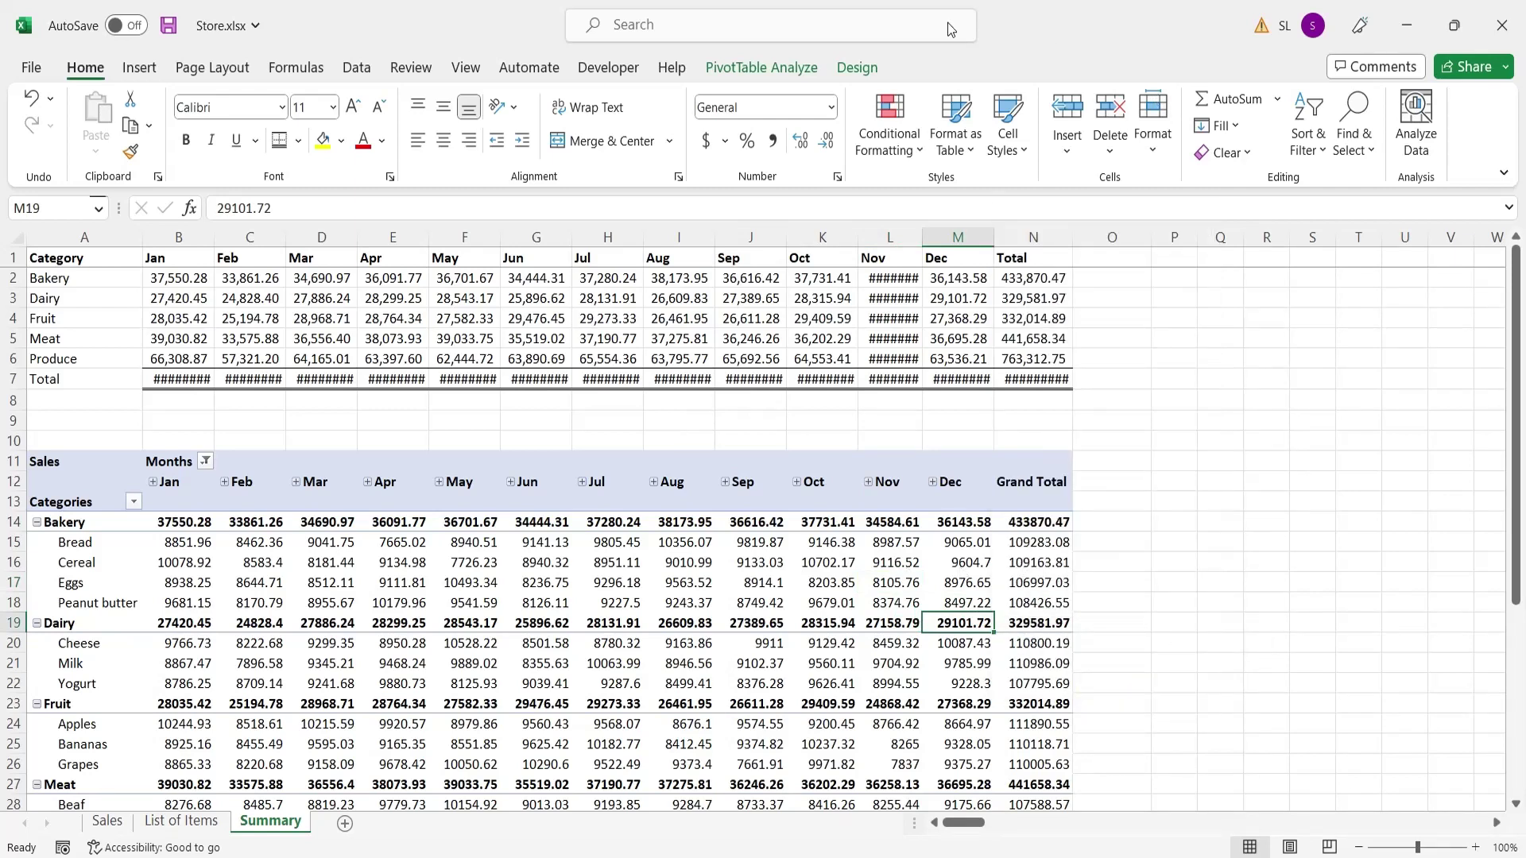
Format the Sum of Sales values as Currency with 0 decimal places and no symbol
left_click(761, 68)
left_click(1349, 127)
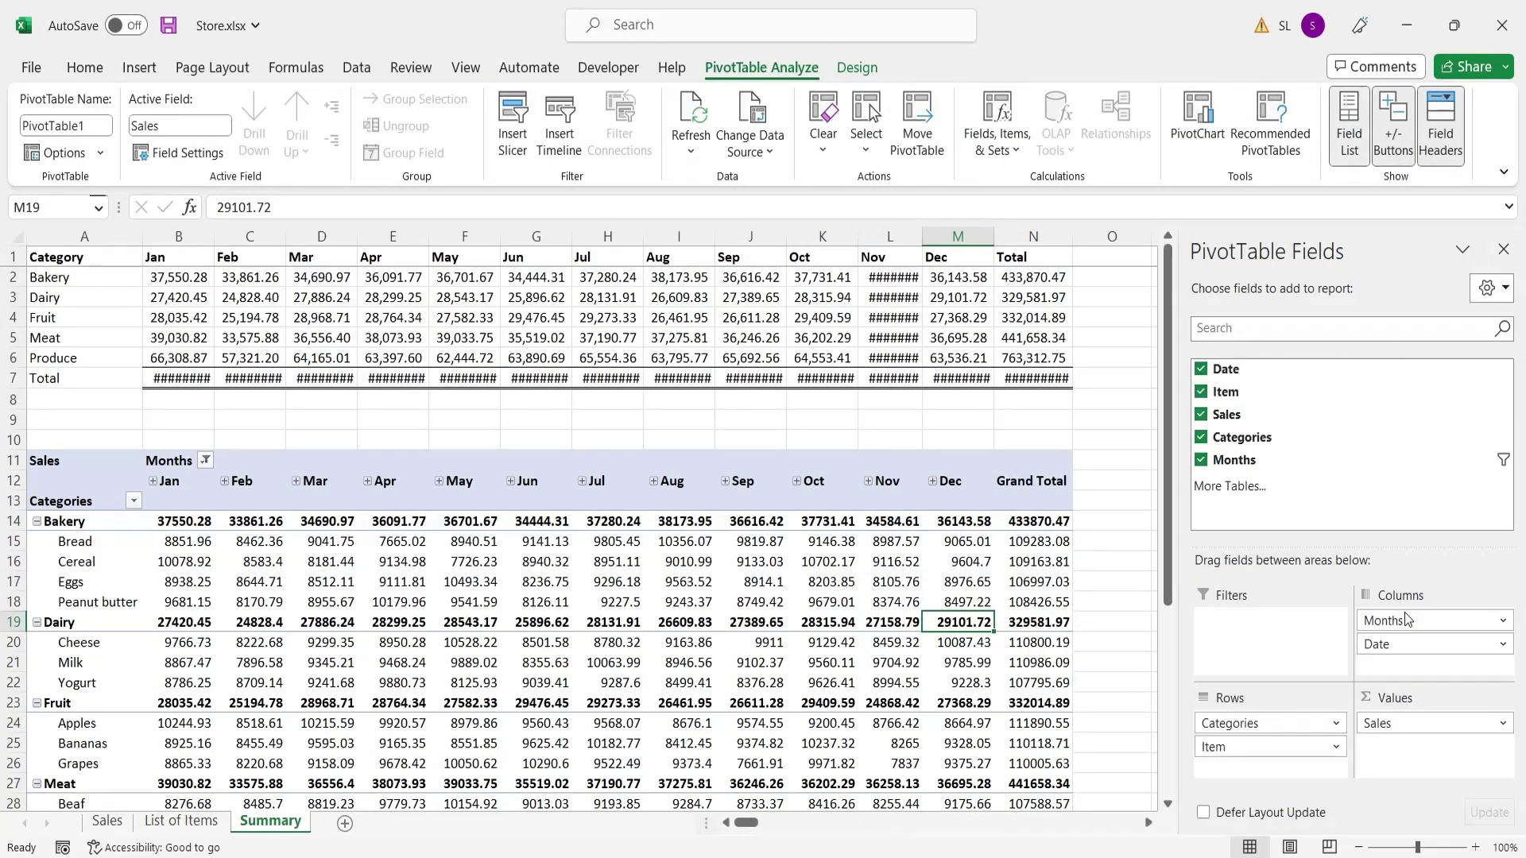
left_click(1422, 723)
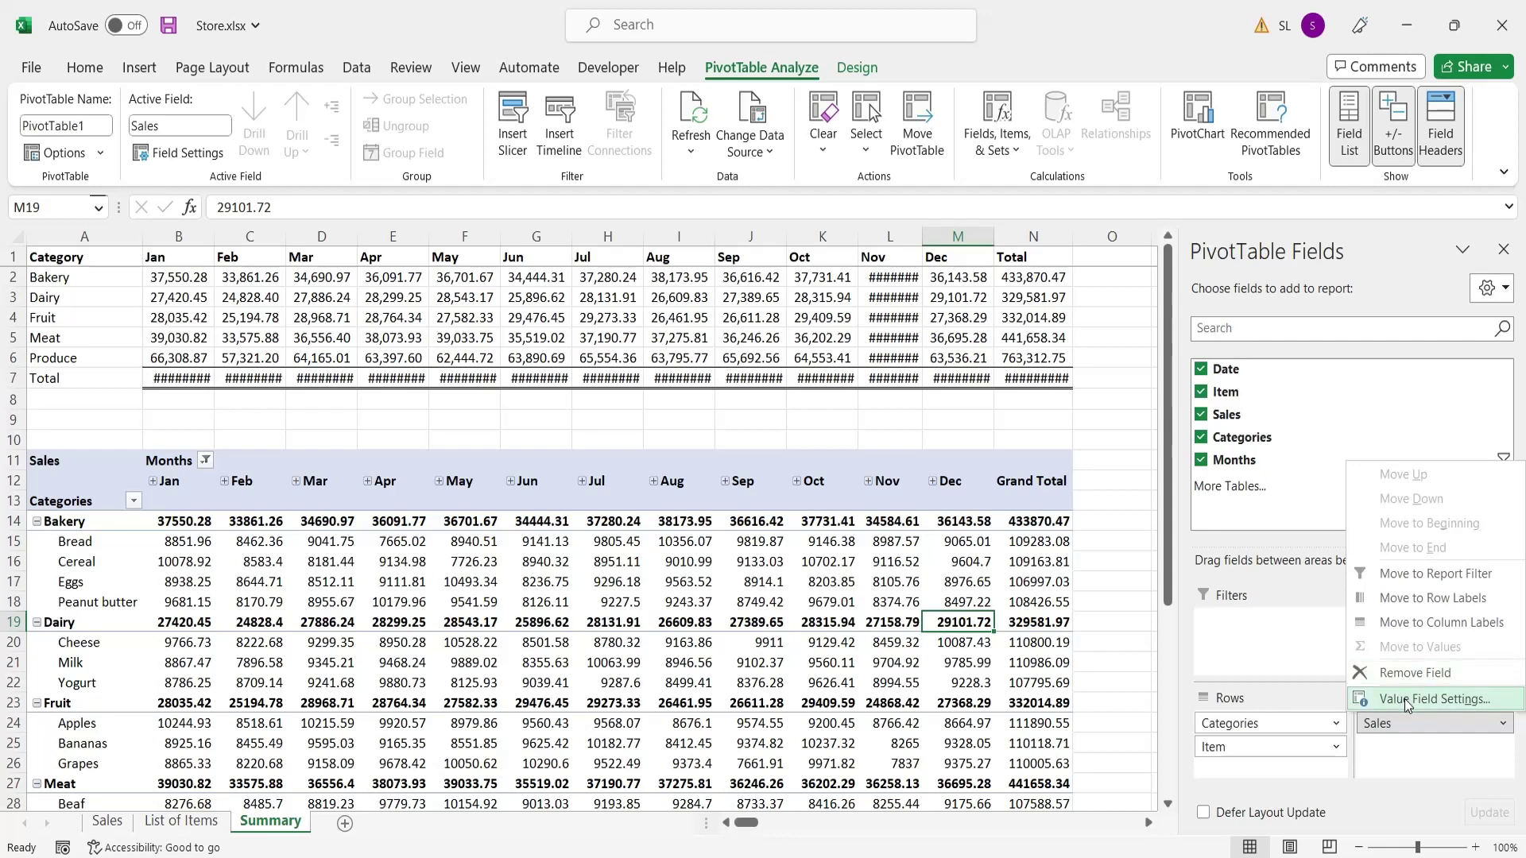
left_click(1404, 698)
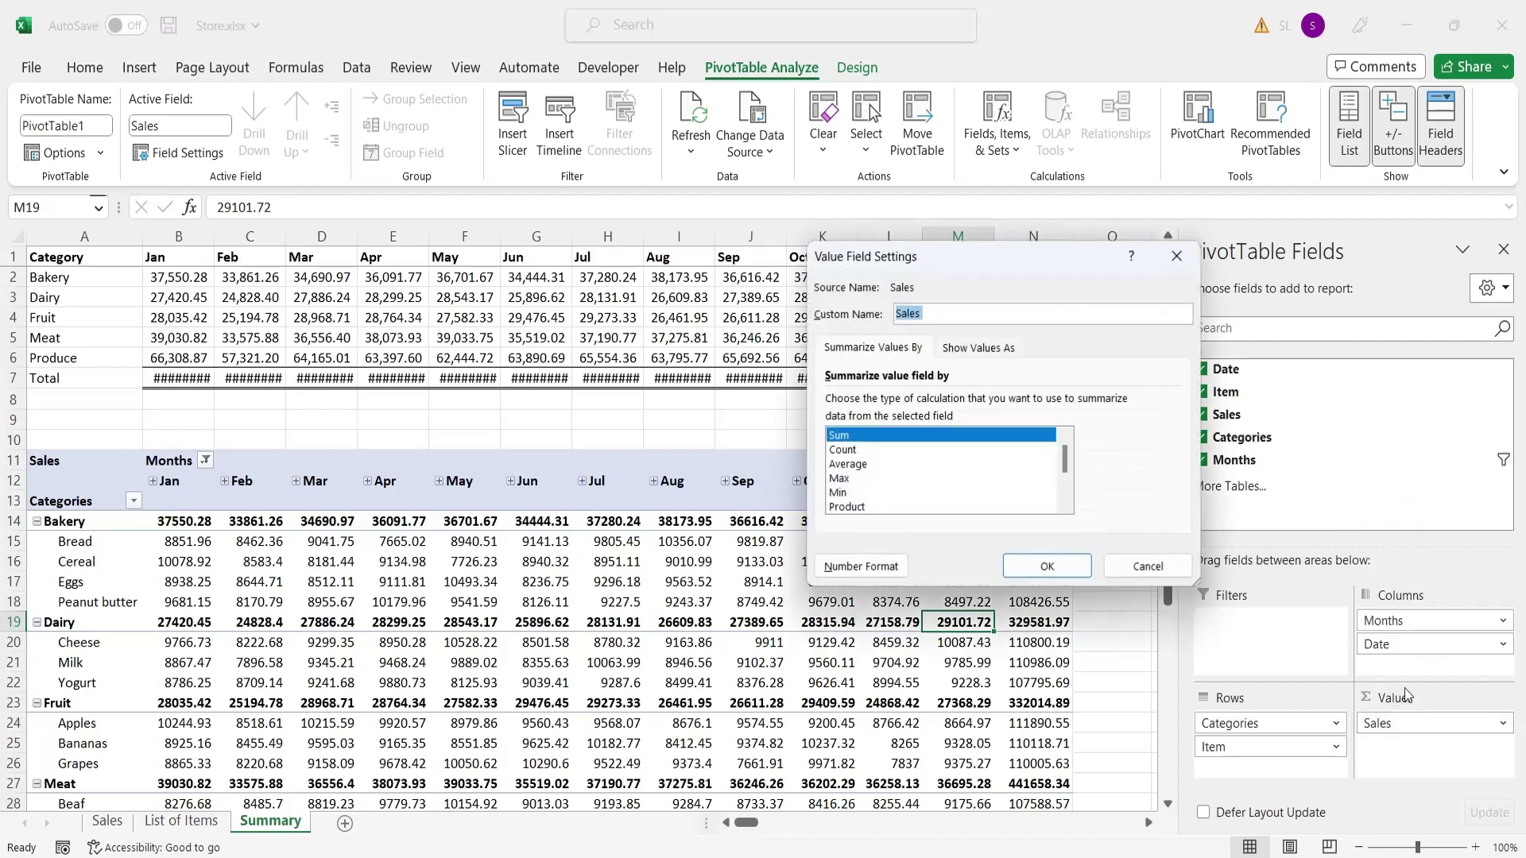
left_click(858, 567)
left_click(781, 280)
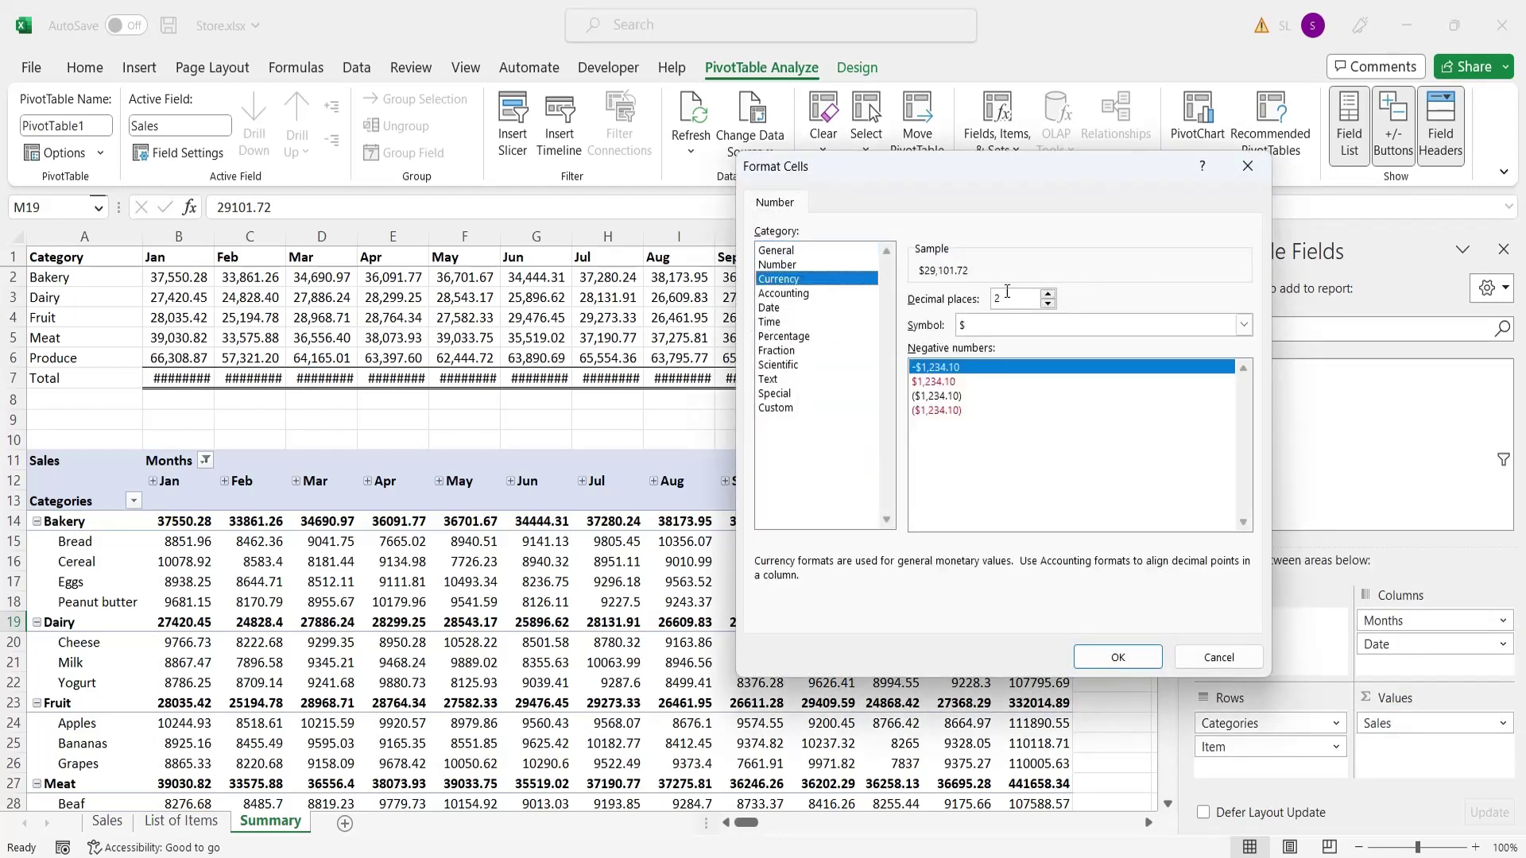
left_click(1048, 304)
left_click(1048, 304)
left_click(1025, 328)
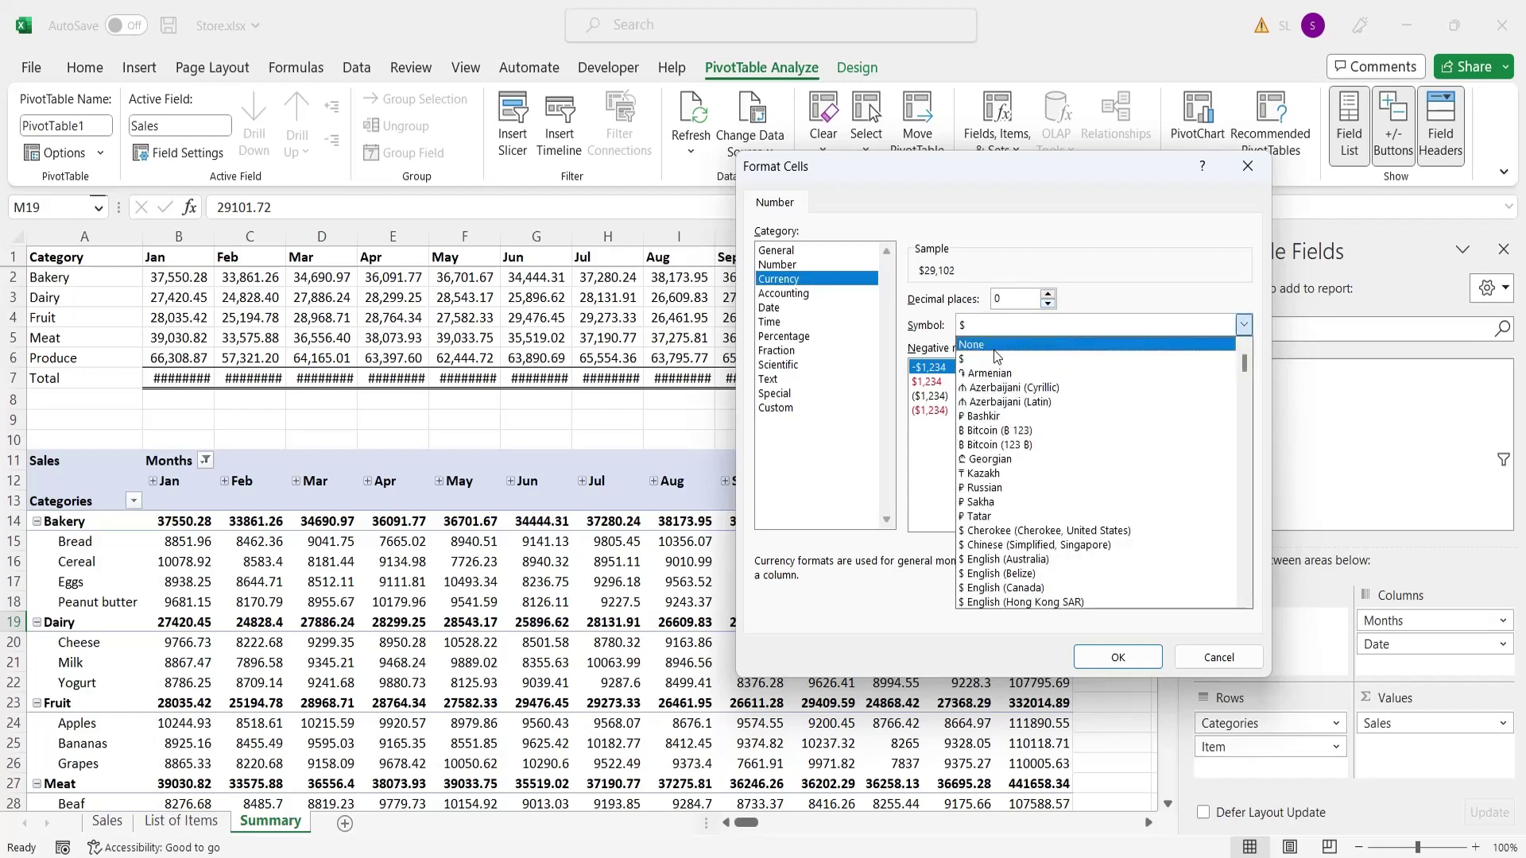
left_click(996, 354)
left_click(1120, 657)
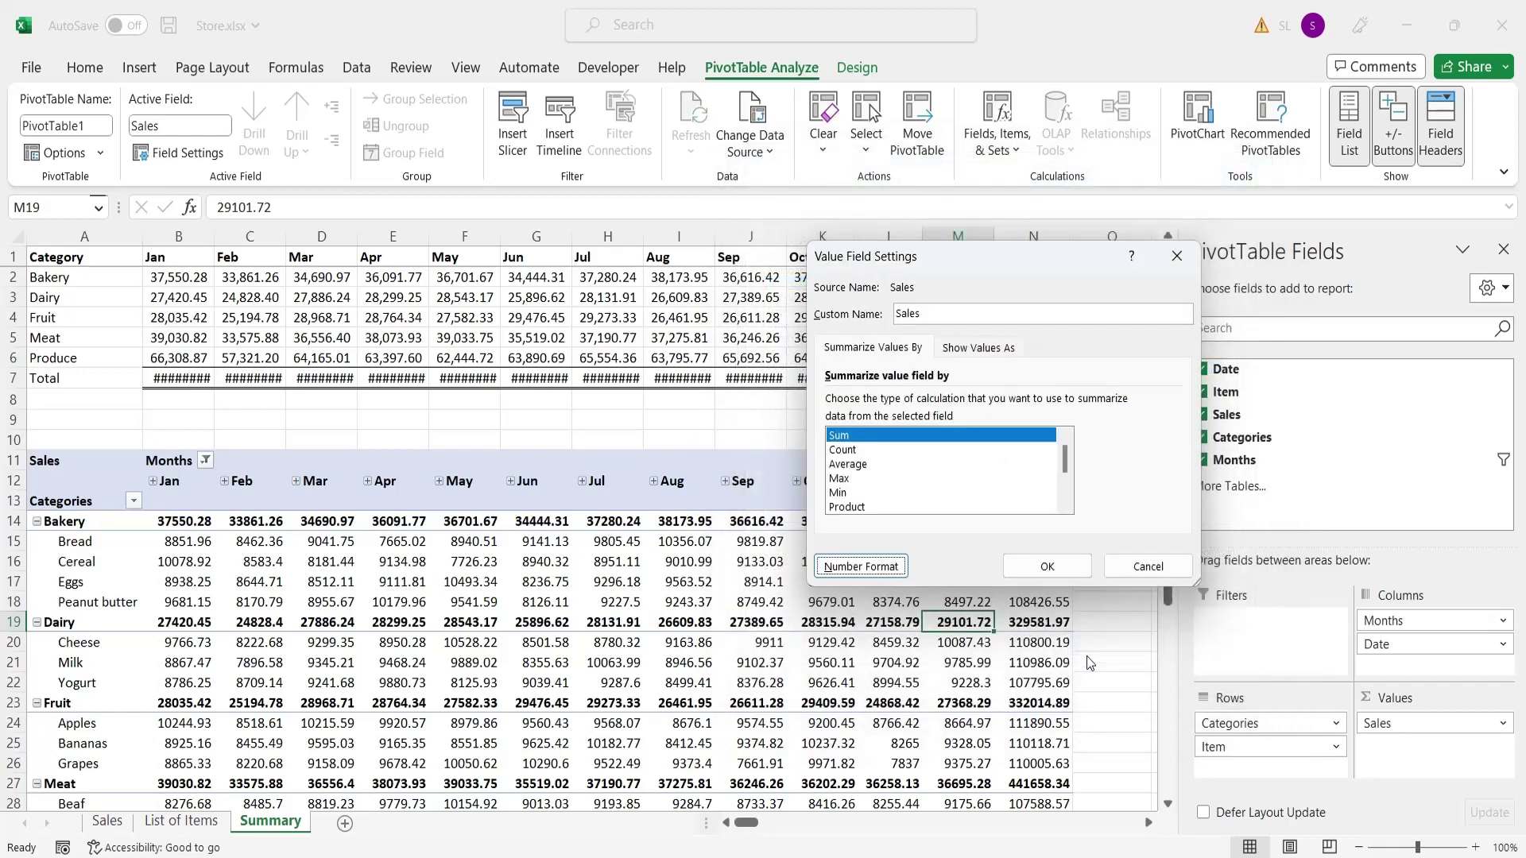
left_click(1046, 567)
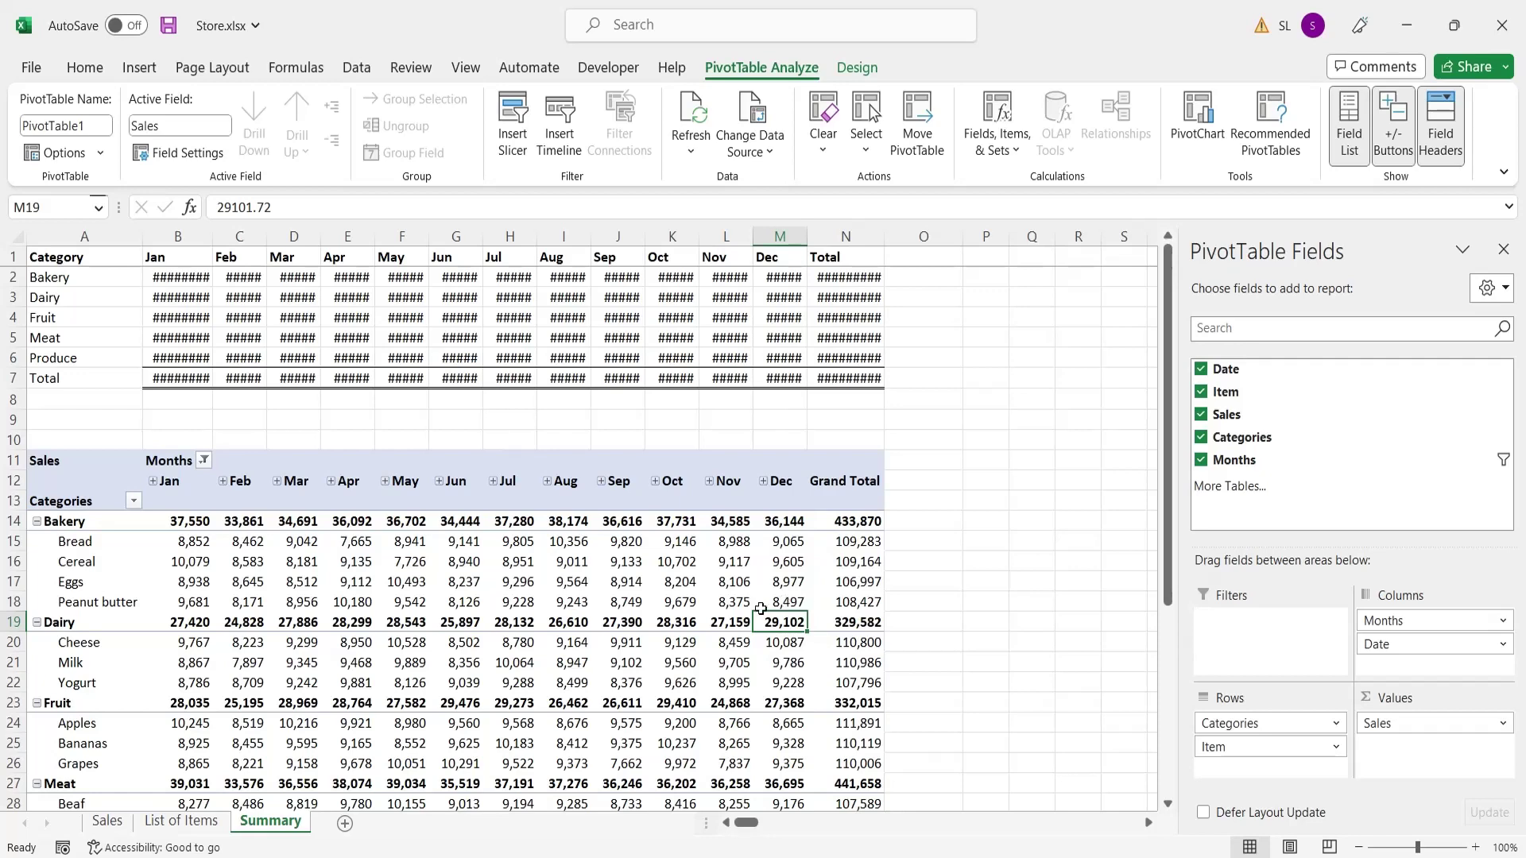
Autofit all Summary sheet columns and hide the PivotTable field list
left_click(16, 237)
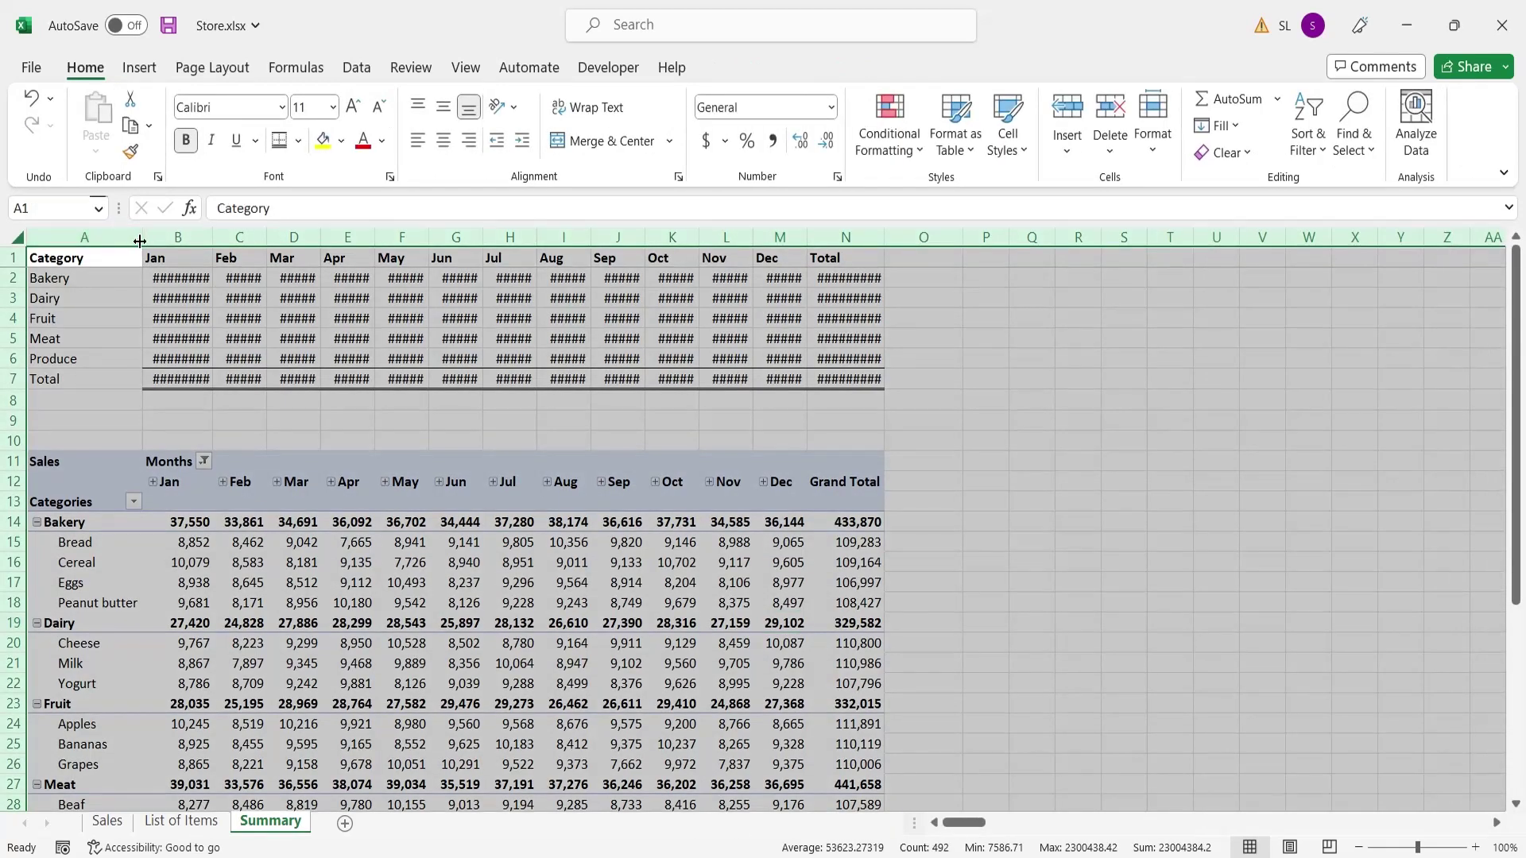
double_click(139, 241)
left_click(568, 560)
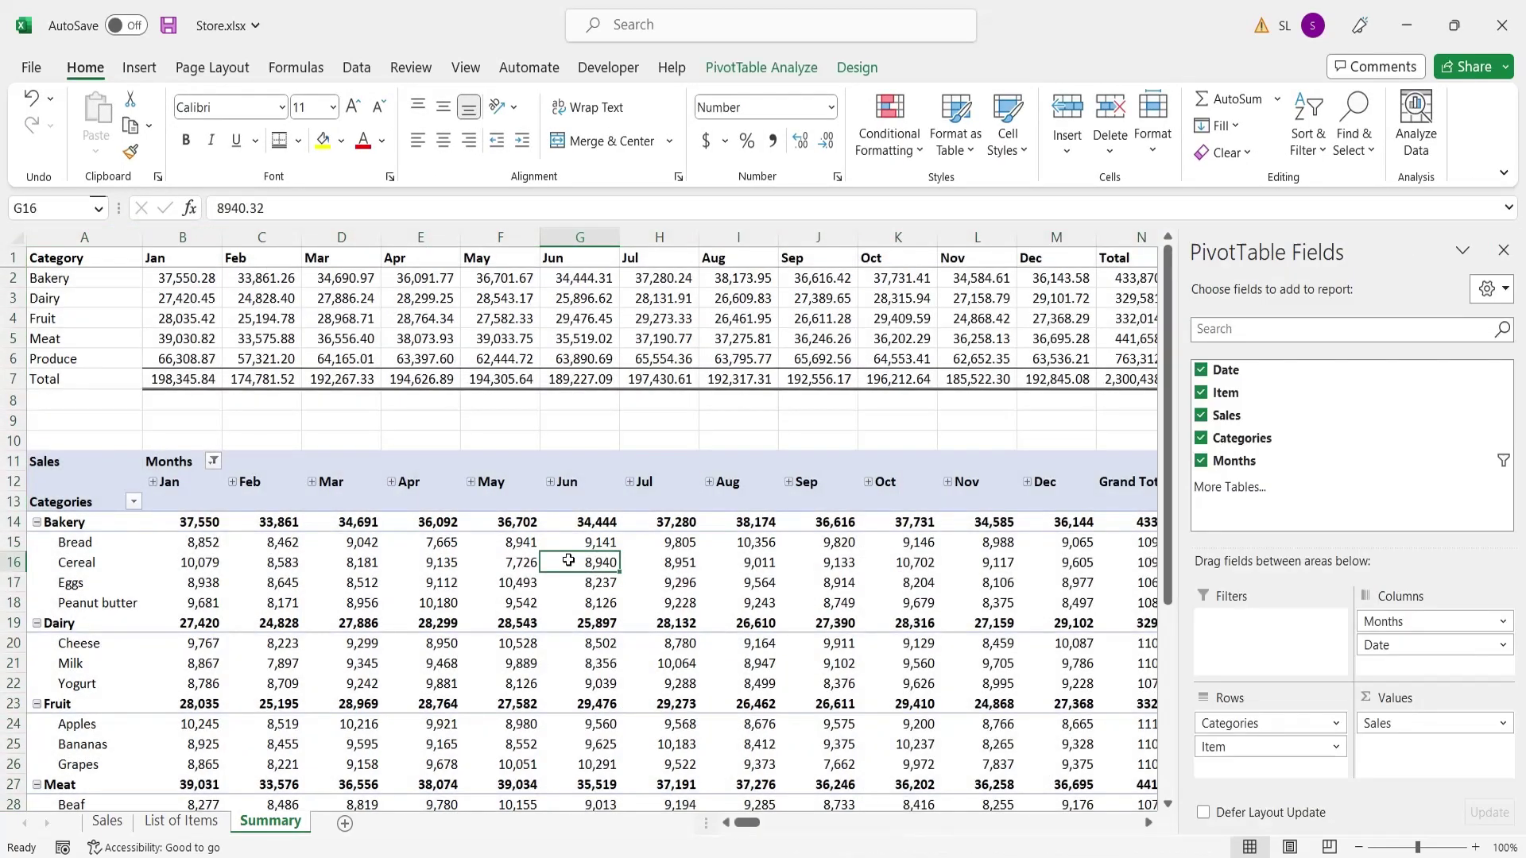
left_click(1502, 253)
mouse_move(1518, 423)
left_mouse_down()
mouse_move(1523, 612)
mouse_move(1523, 395)
left_mouse_up()
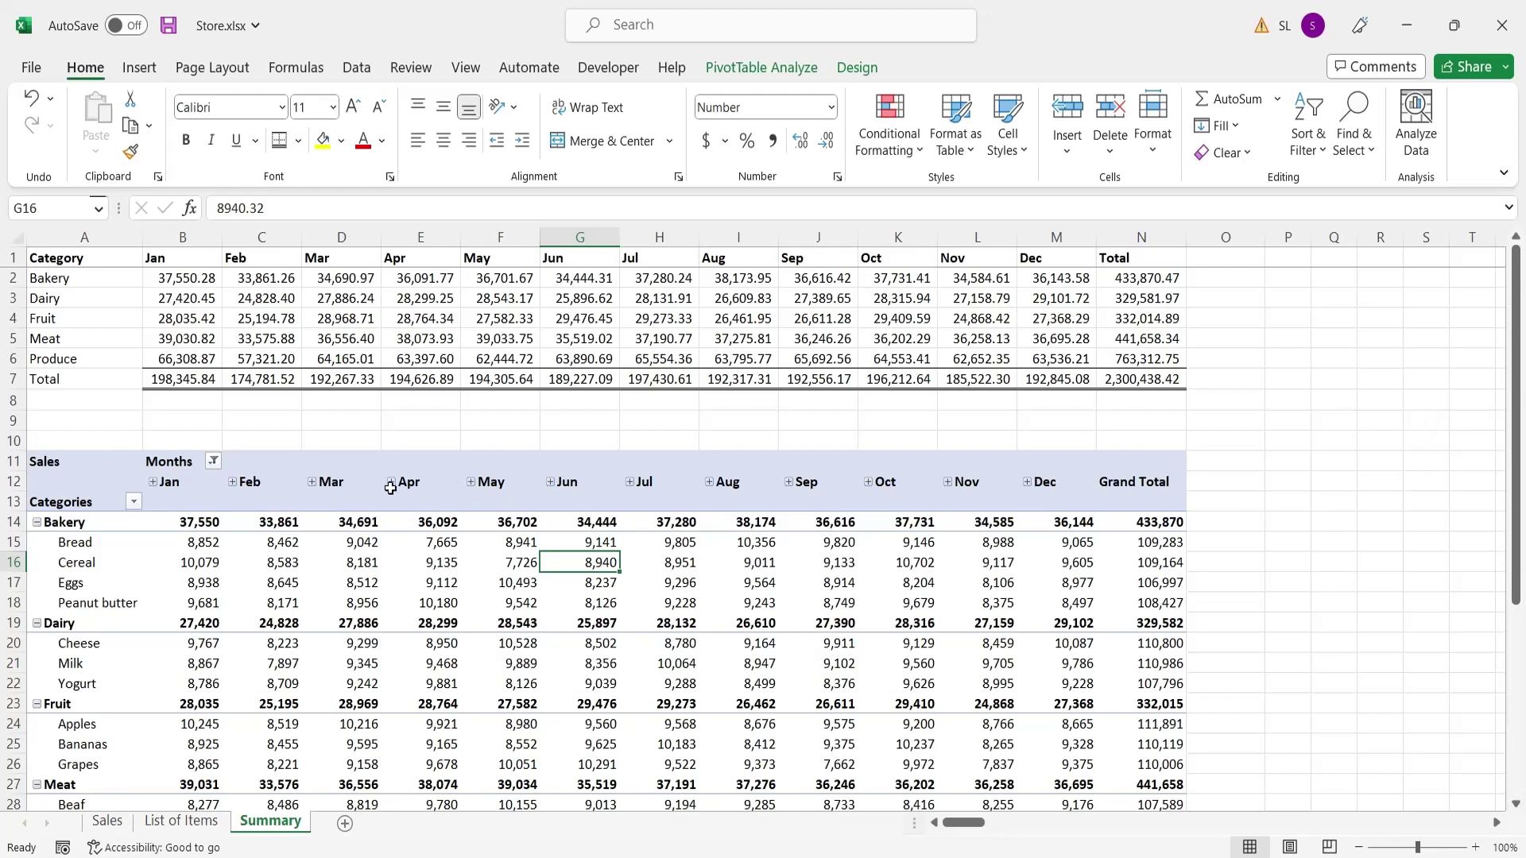
Expand then collapse January, and autofit all columns again so values replace #####
left_click(153, 483)
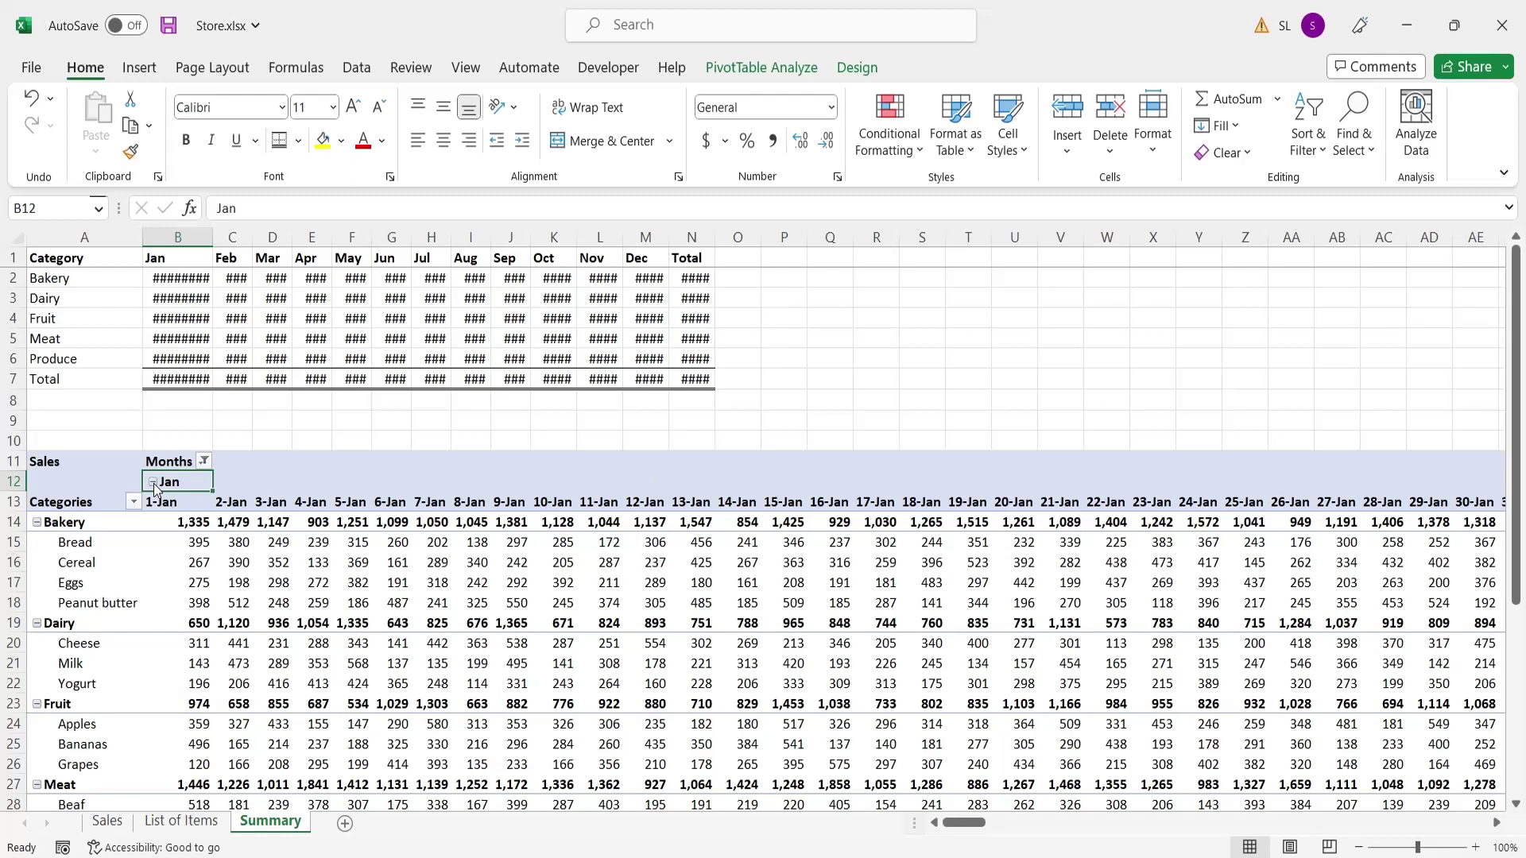
left_click(154, 483)
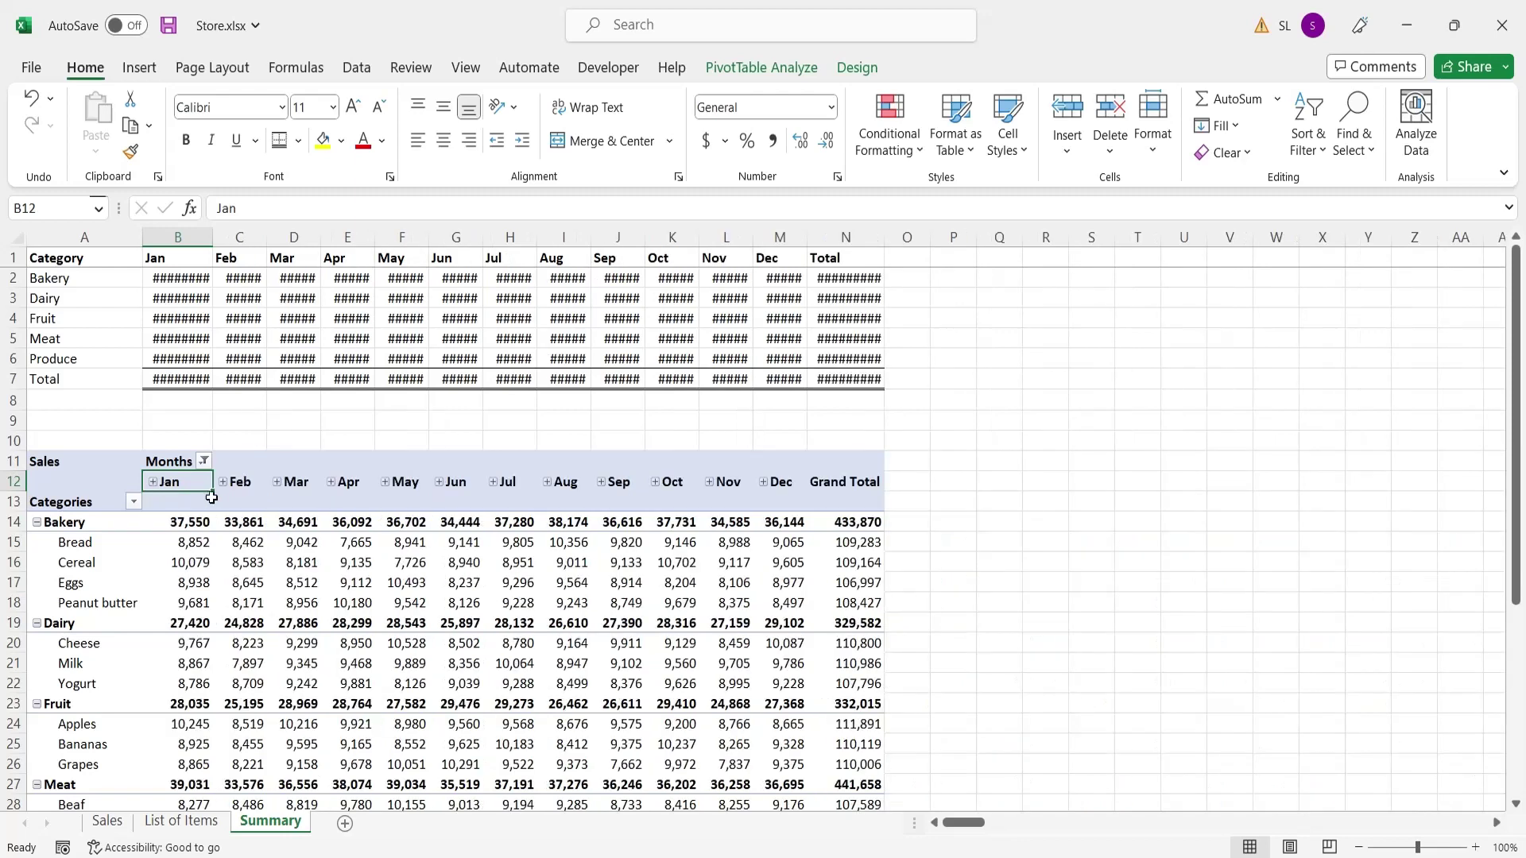
left_click(16, 237)
double_click(143, 240)
left_click(418, 521)
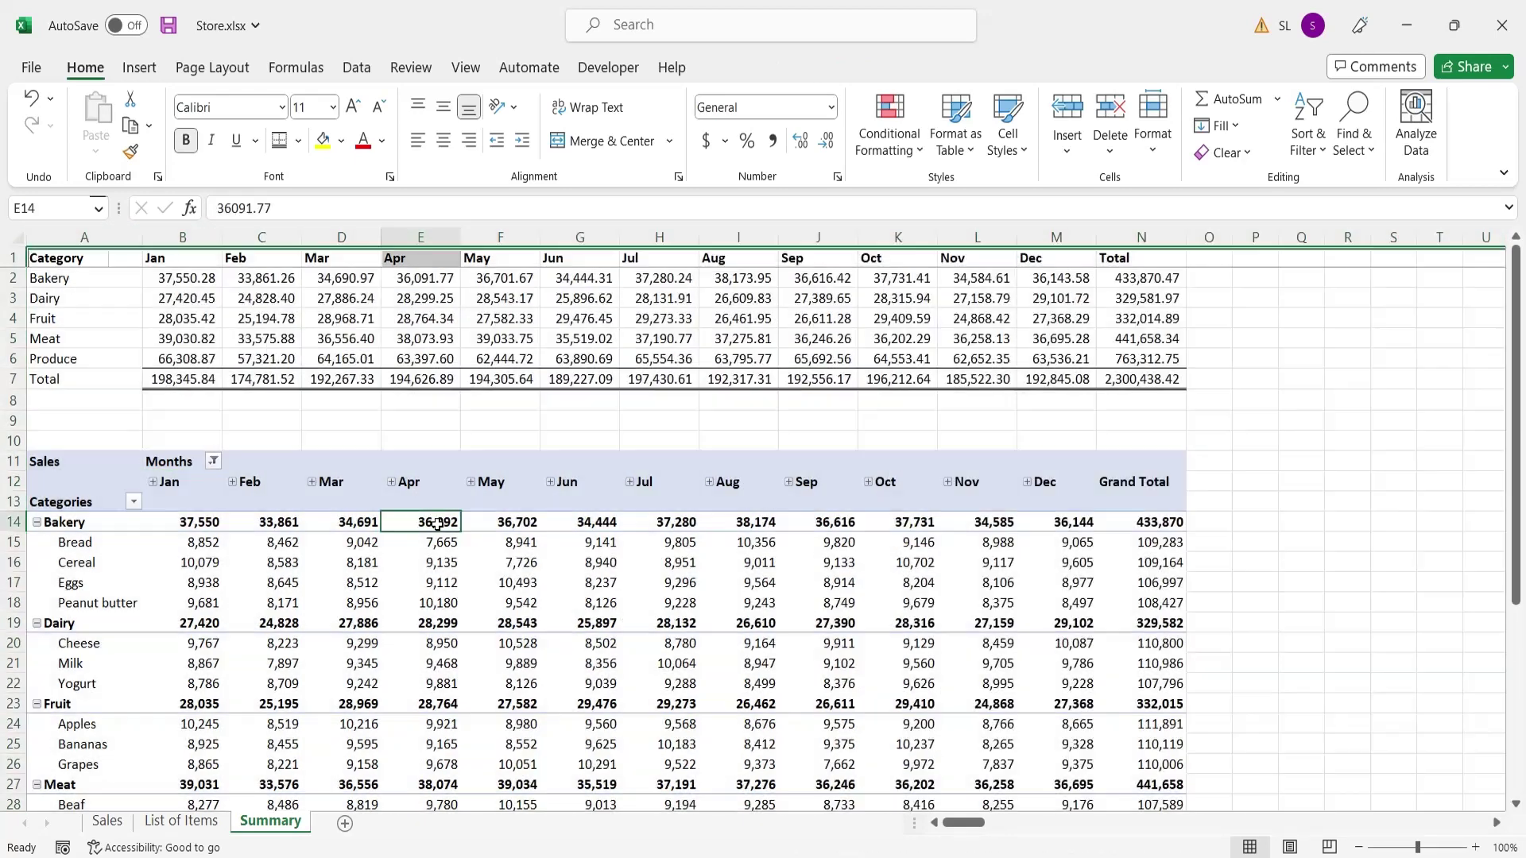
scroll(639, 616, "down", 4)
scroll(639, 617, "up", 3)
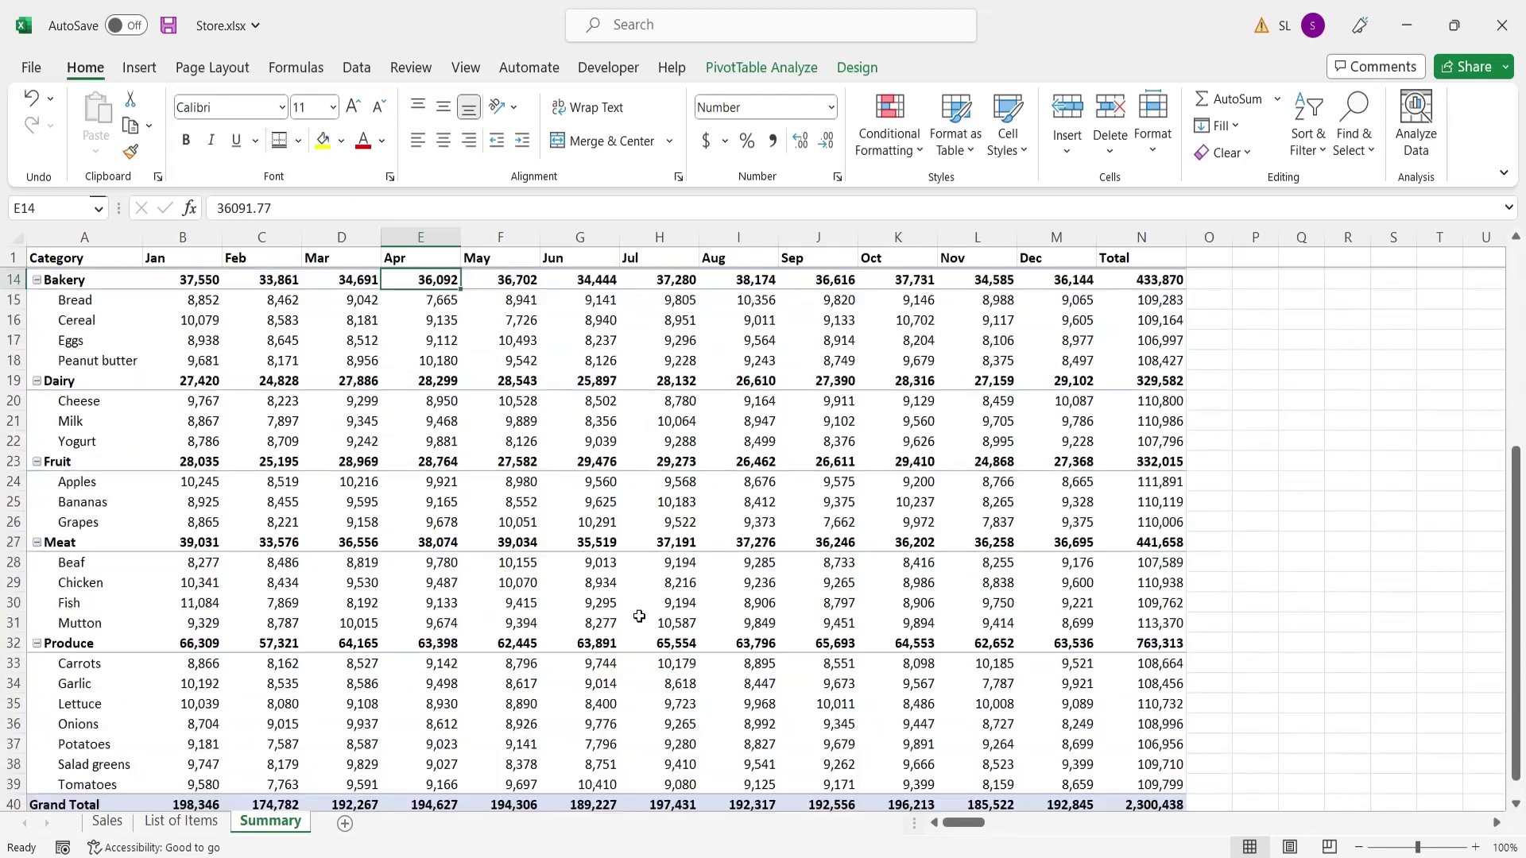
Collapse the entire Categories field so only Bakery through Produce totals show
right_click(49, 402)
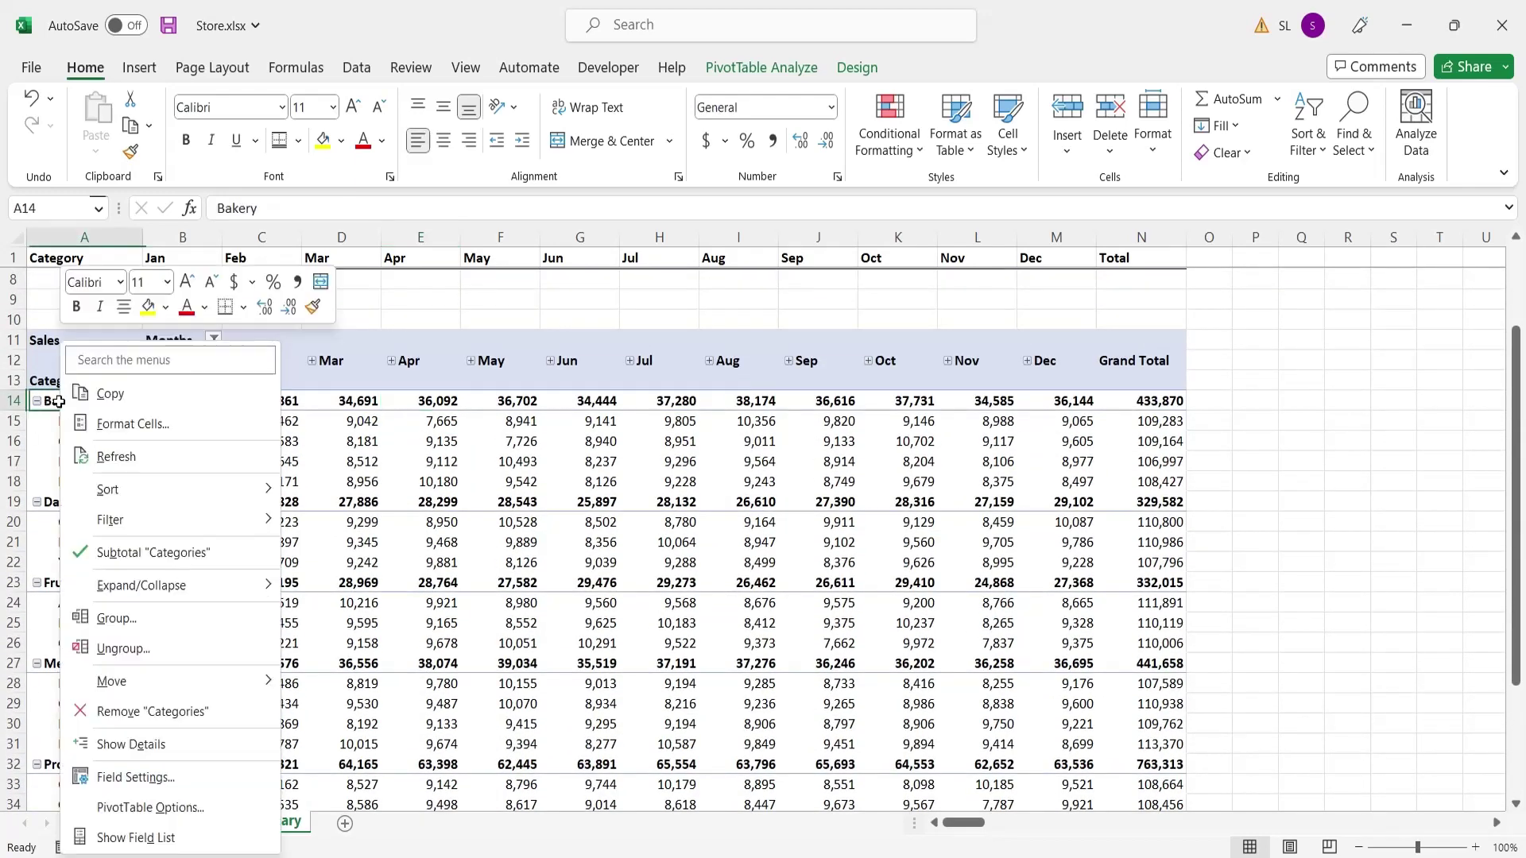
mouse_move(127, 585)
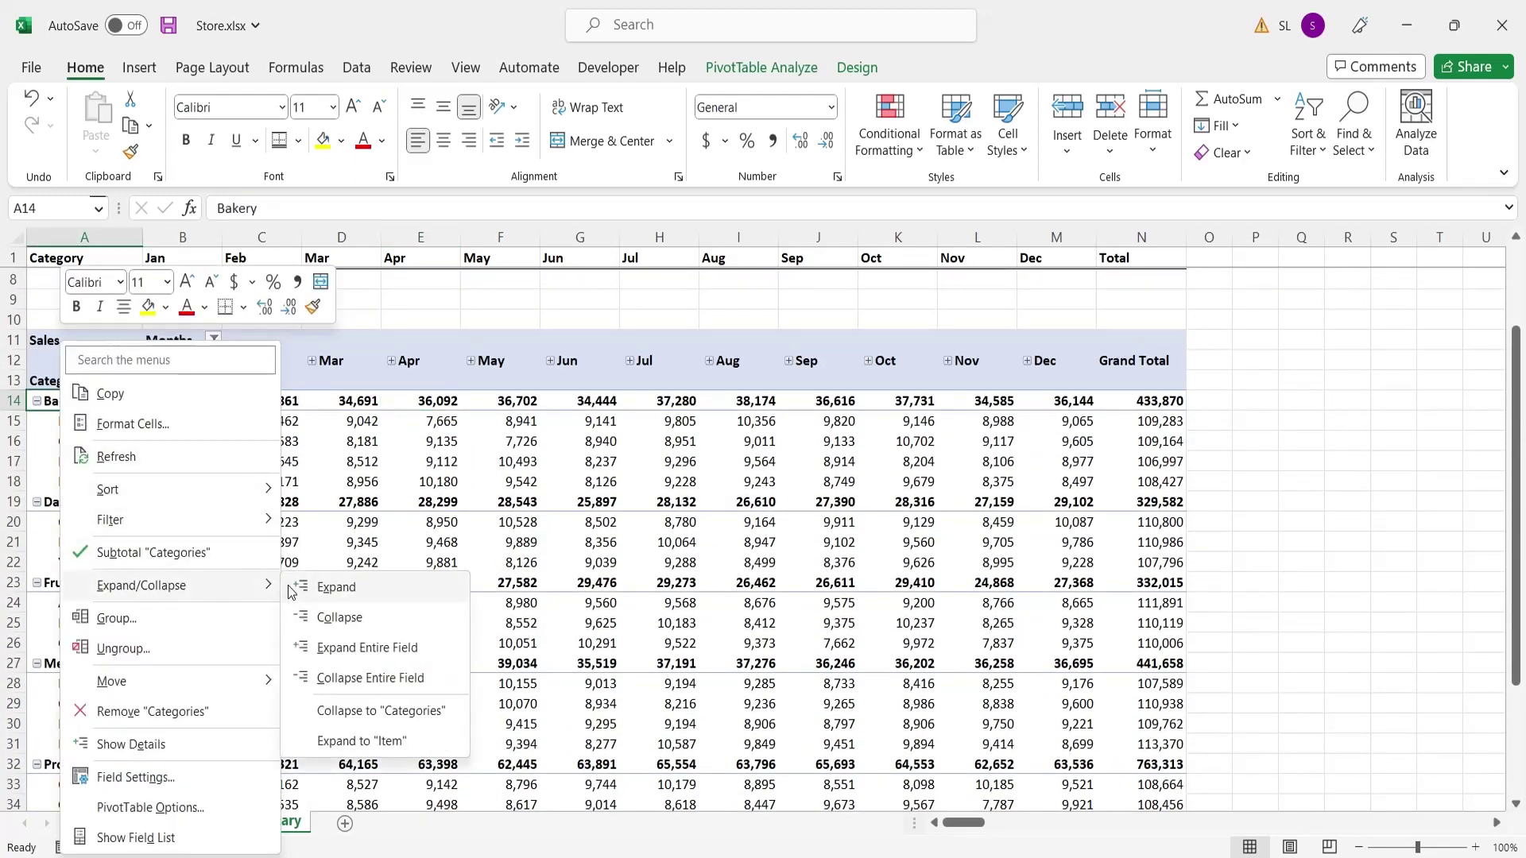
left_click(334, 678)
scroll(496, 505, "up", 2)
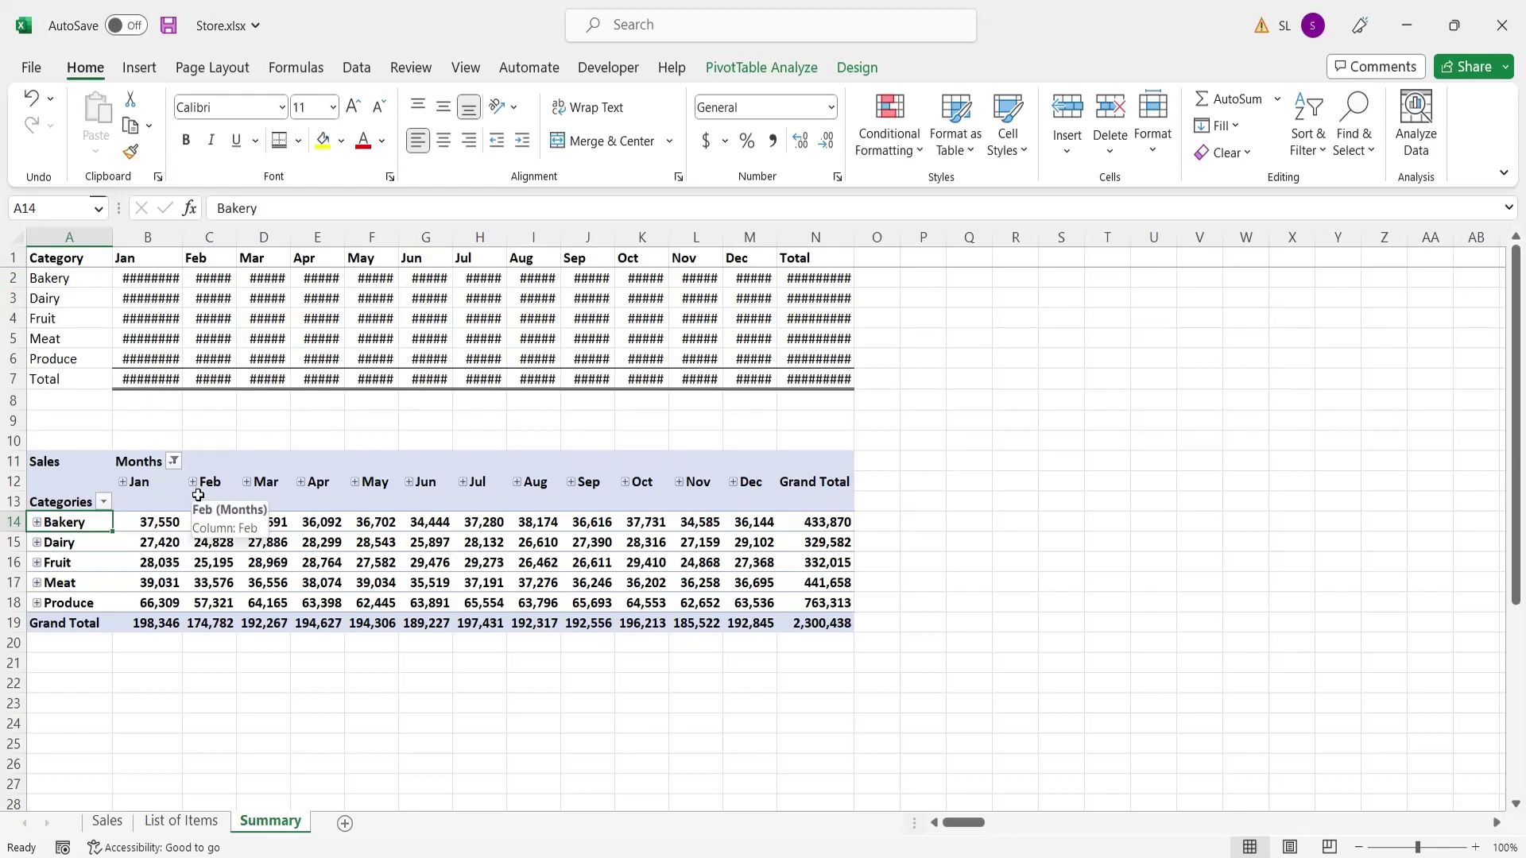
Insert a clustered column PivotChart and move it to the right of the PivotTable
left_click(534, 541)
left_click(139, 66)
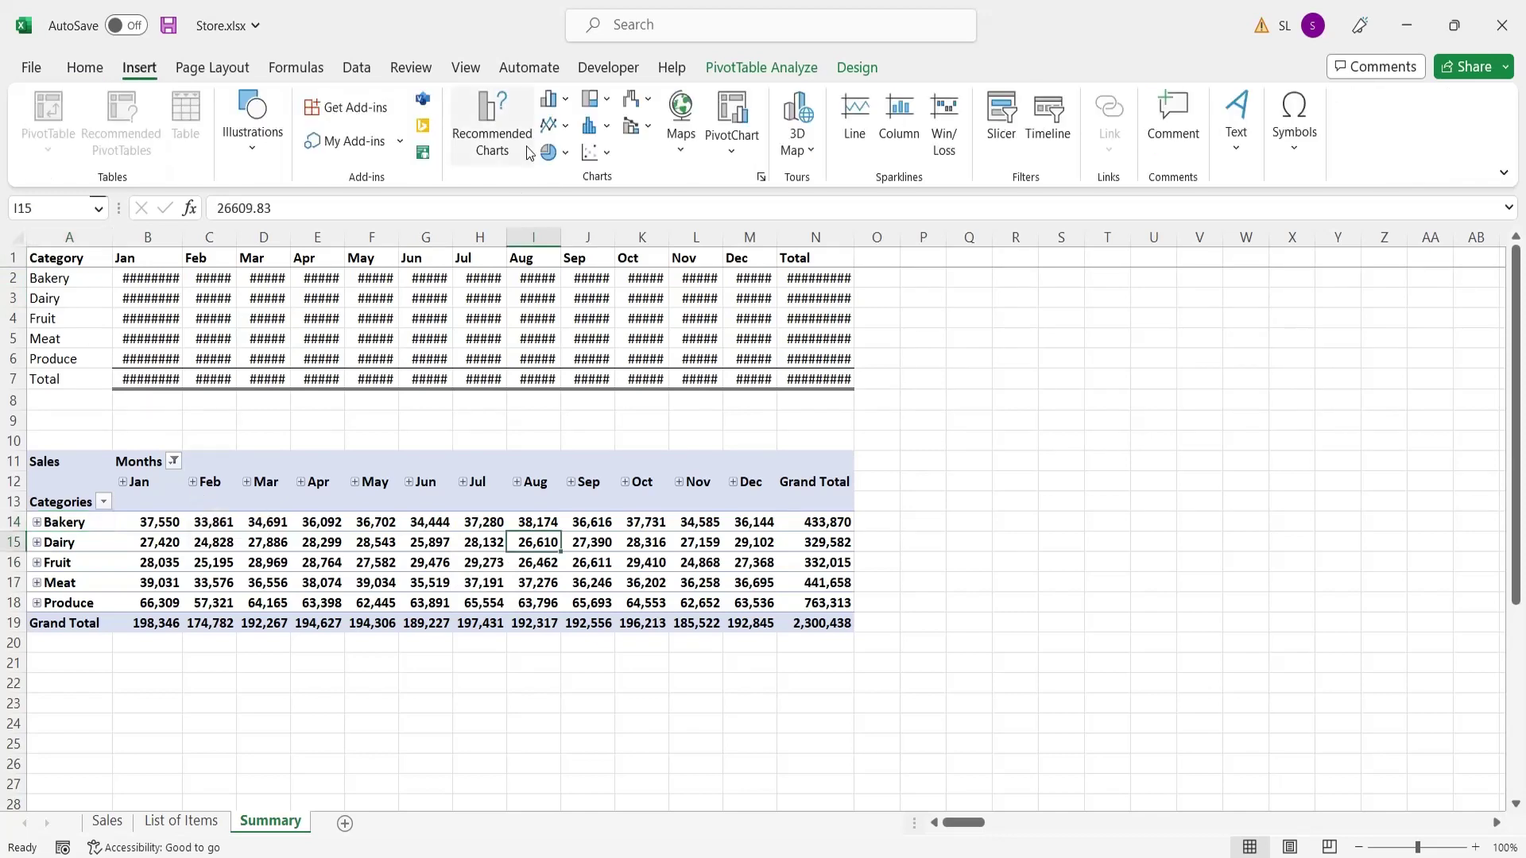
left_click(554, 102)
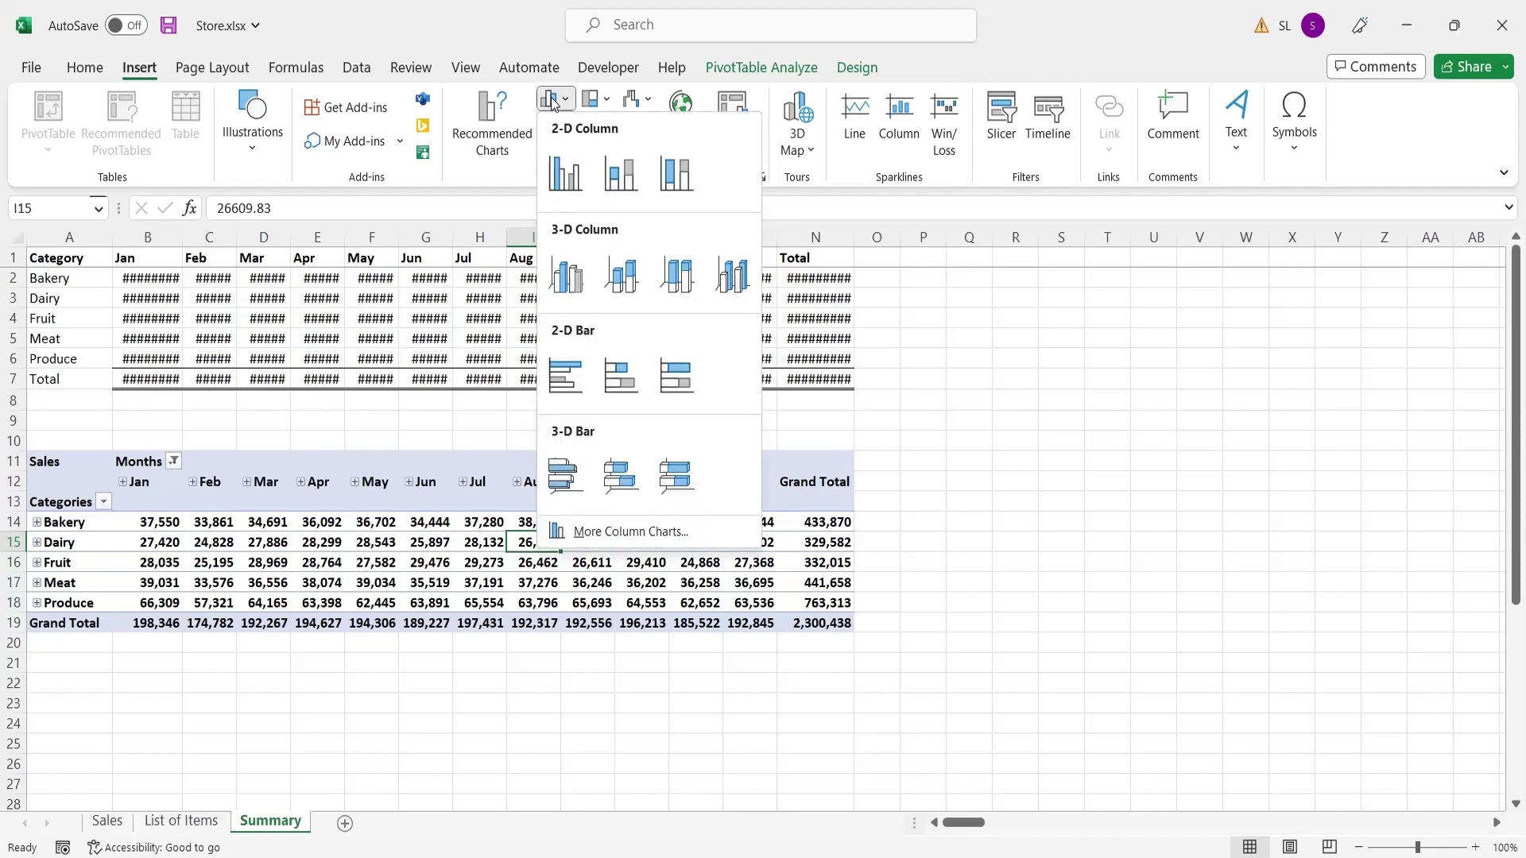
left_click(565, 170)
left_click_drag(999, 690, 1357, 642)
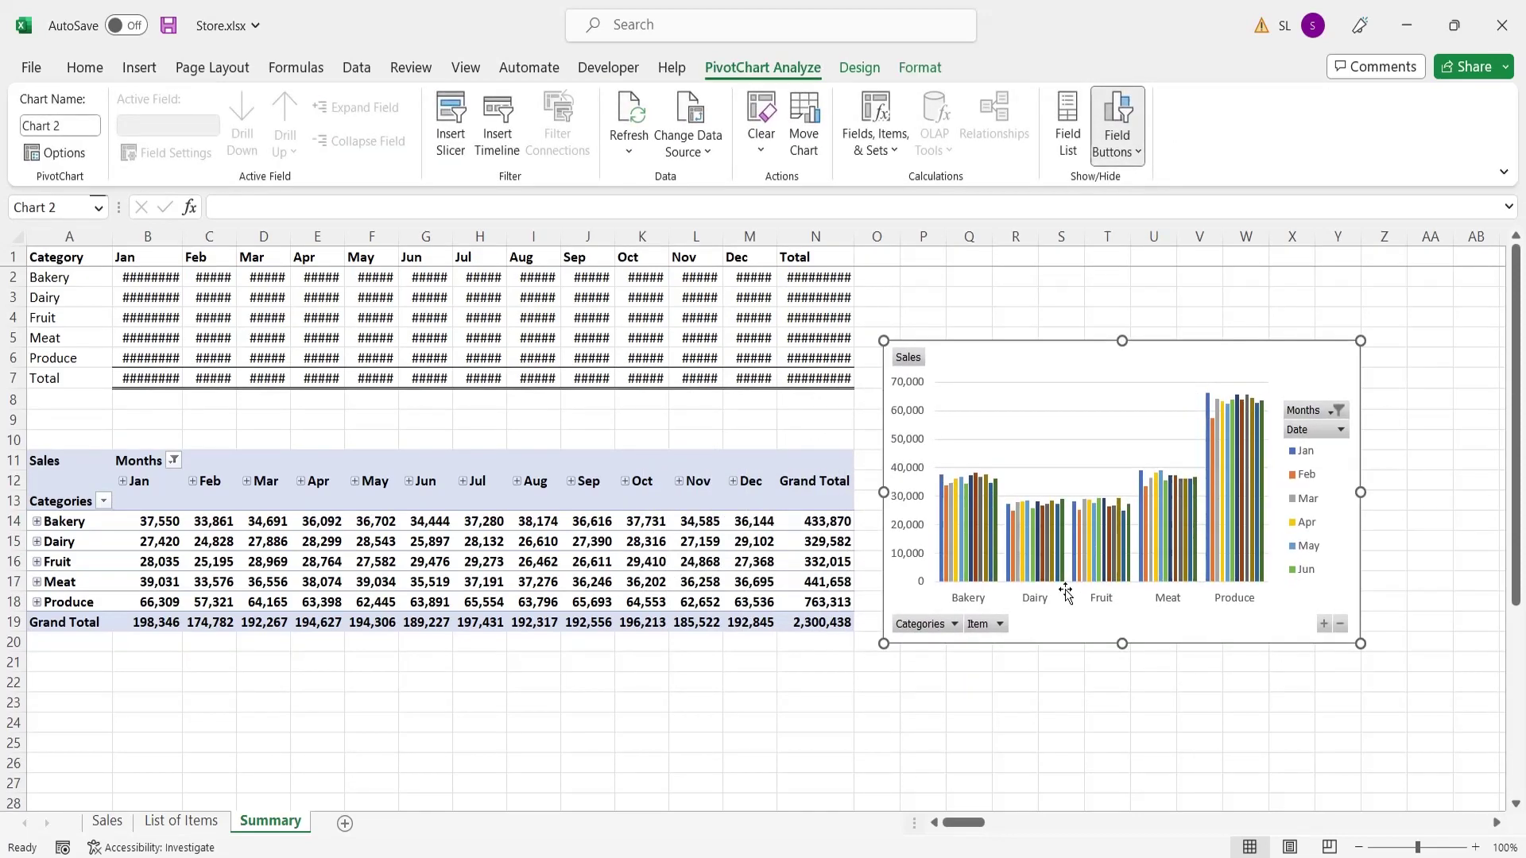